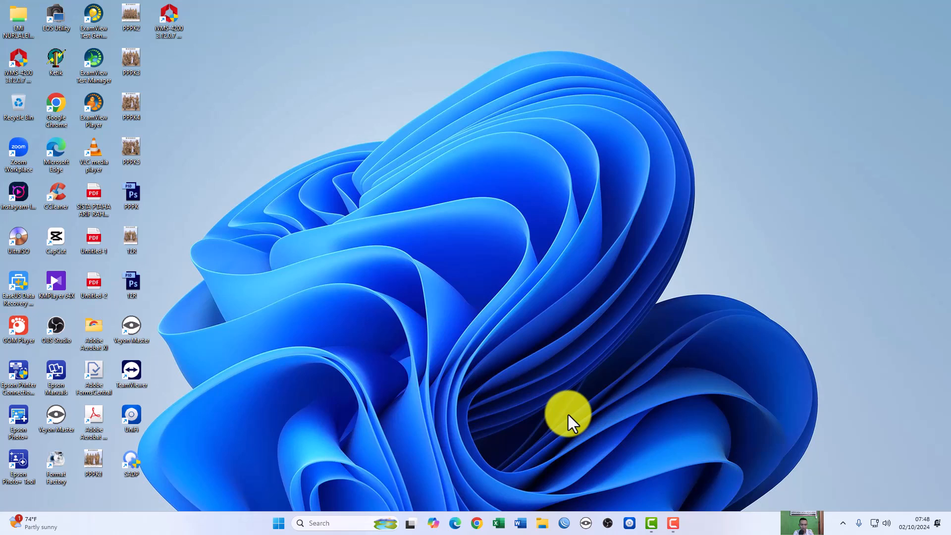
Launch Excel and open the recent workbook "X IPS 1"
{"action": "left_click", "coordinate": [500, 524]}
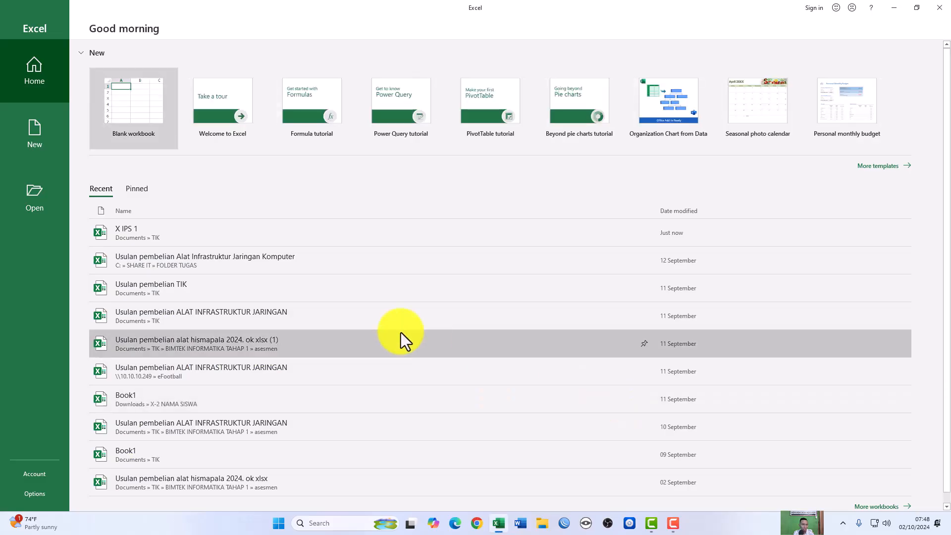
{"action": "left_click", "coordinate": [309, 237]}
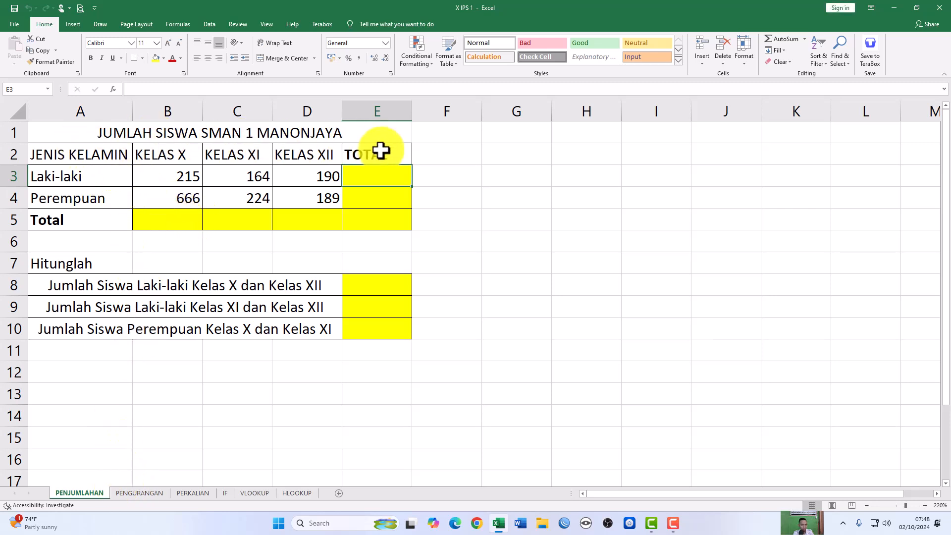
{"action": "left_click_drag", "start_coordinate": [69, 130], "coordinate": [283, 325]}
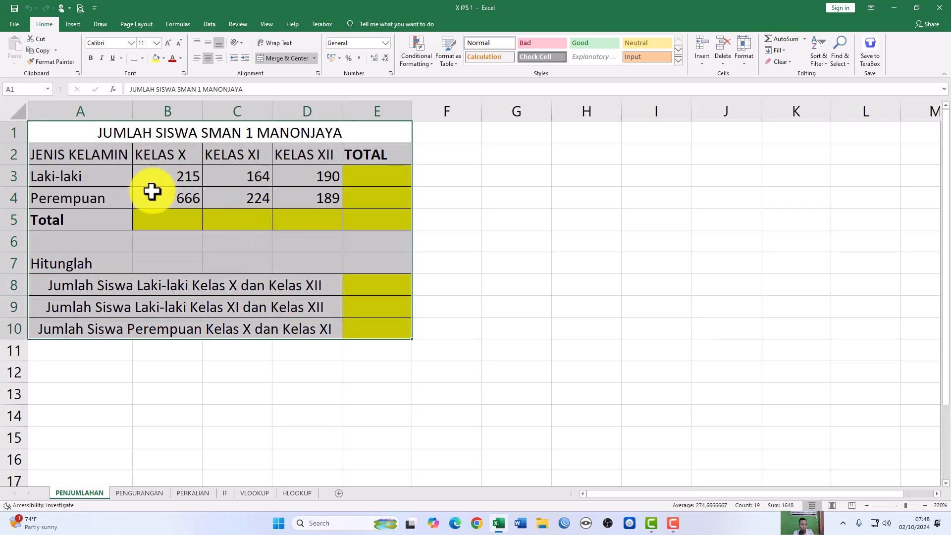
{"action": "left_click", "coordinate": [168, 218]}
{"action": "left_click_drag", "start_coordinate": [369, 179], "coordinate": [374, 212]}
{"action": "left_click_drag", "start_coordinate": [179, 215], "coordinate": [376, 218]}
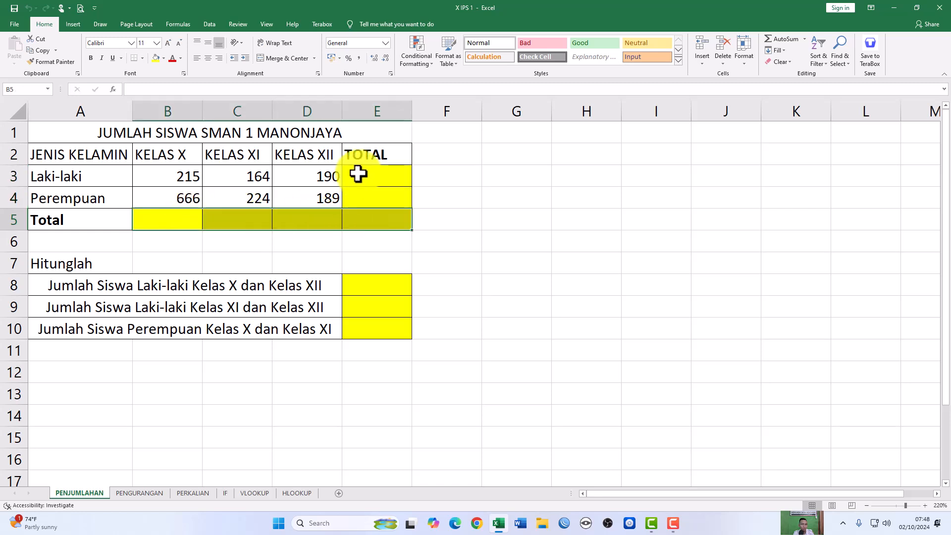
Enter the formula =SUM(B3:D3) in cell E3 to total the Laki-laki row
{"action": "left_click", "coordinate": [373, 176]}
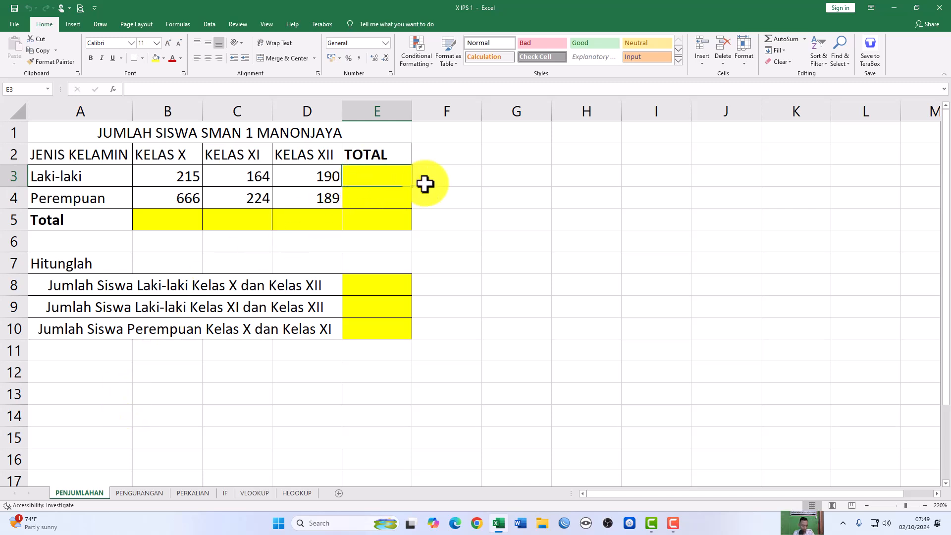
{"action": "type", "text": "="}
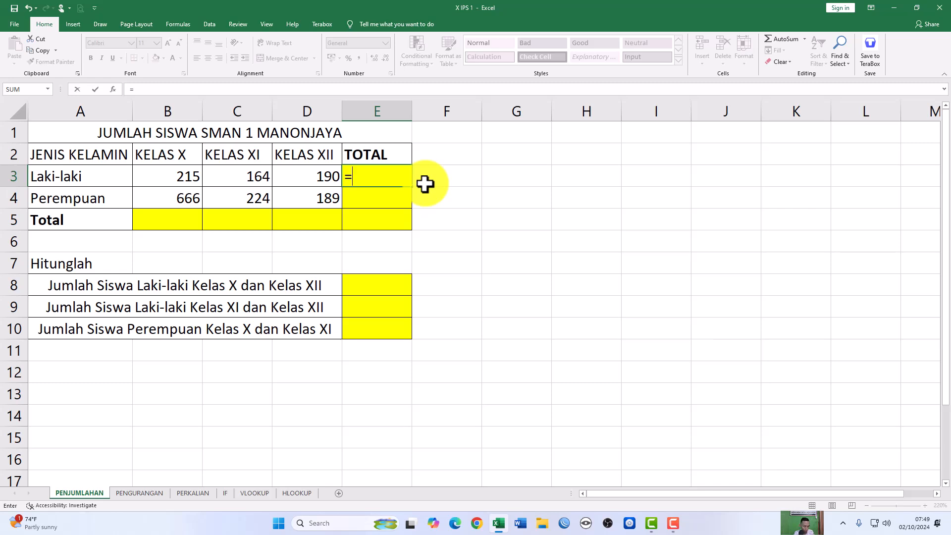
{"action": "type", "text": "SUM"}
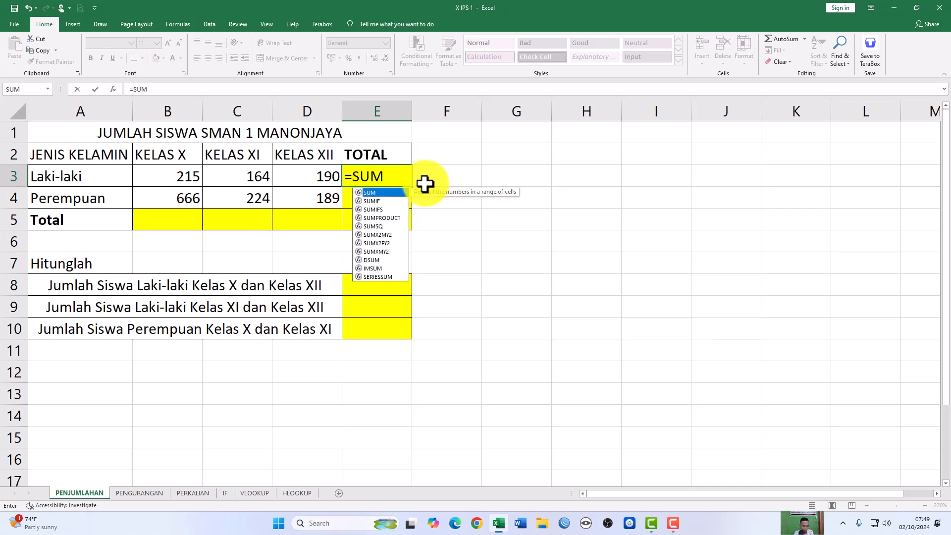
{"action": "type", "text": "("}
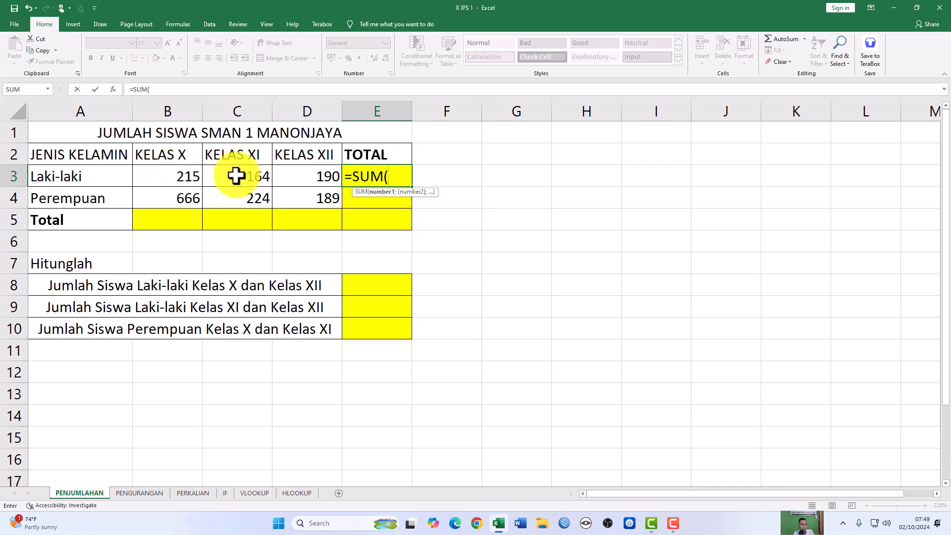
{"action": "left_click", "coordinate": [175, 176]}
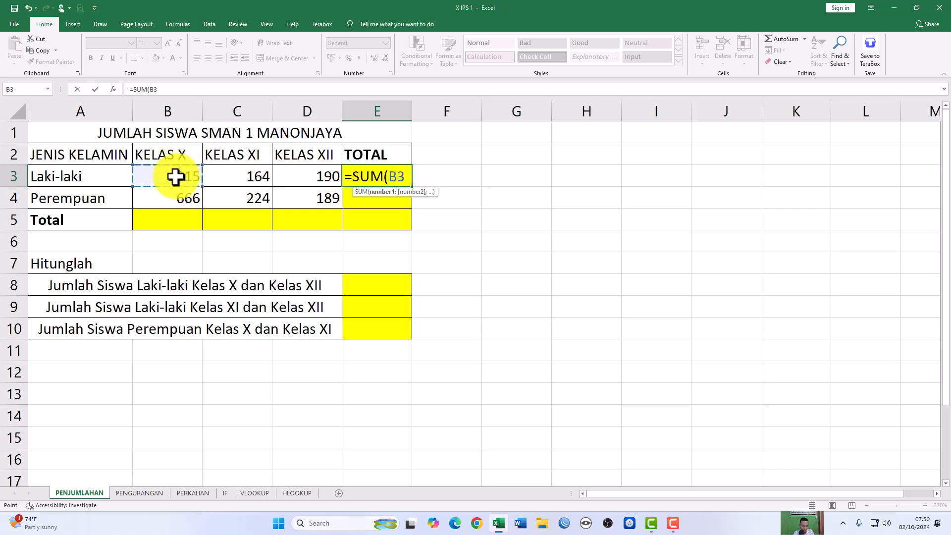
{"action": "key", "text": "F8"}
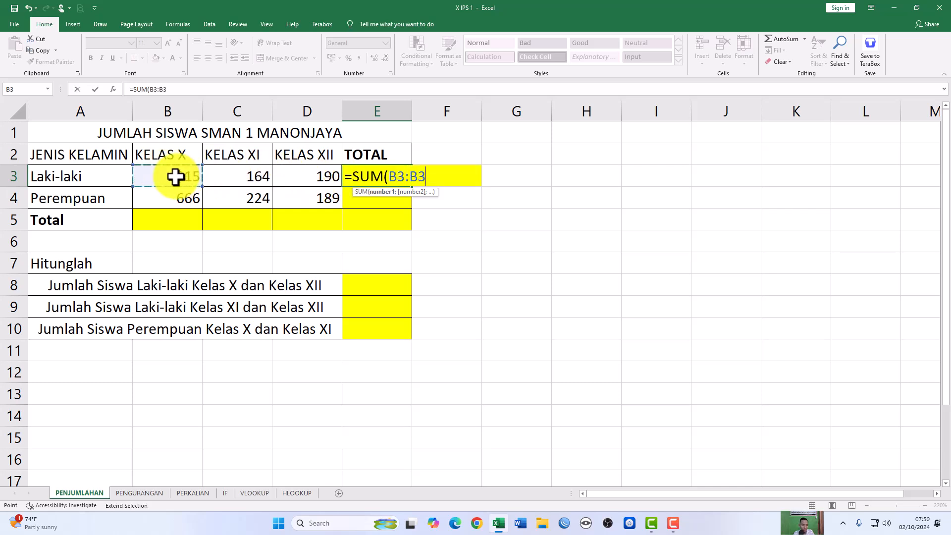
{"action": "left_click", "coordinate": [305, 176]}
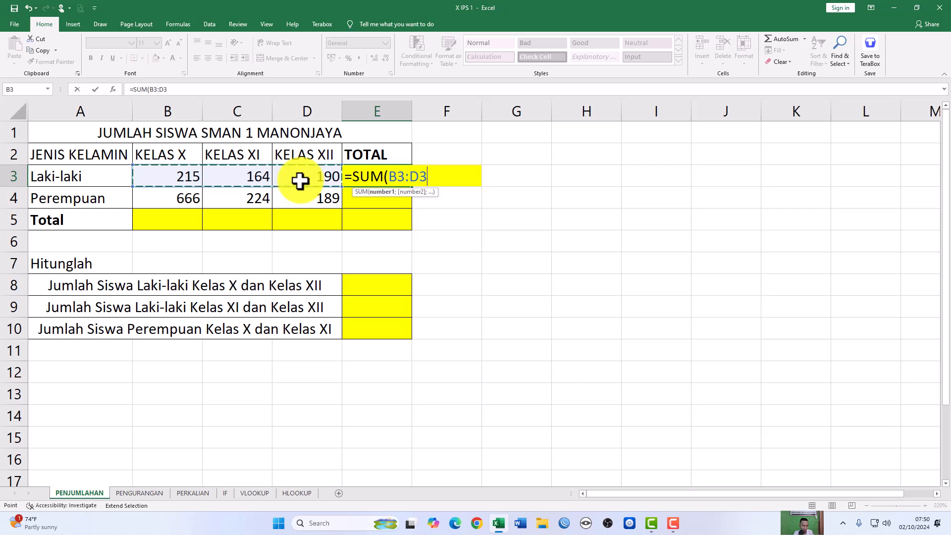
{"action": "type", "text": ")"}
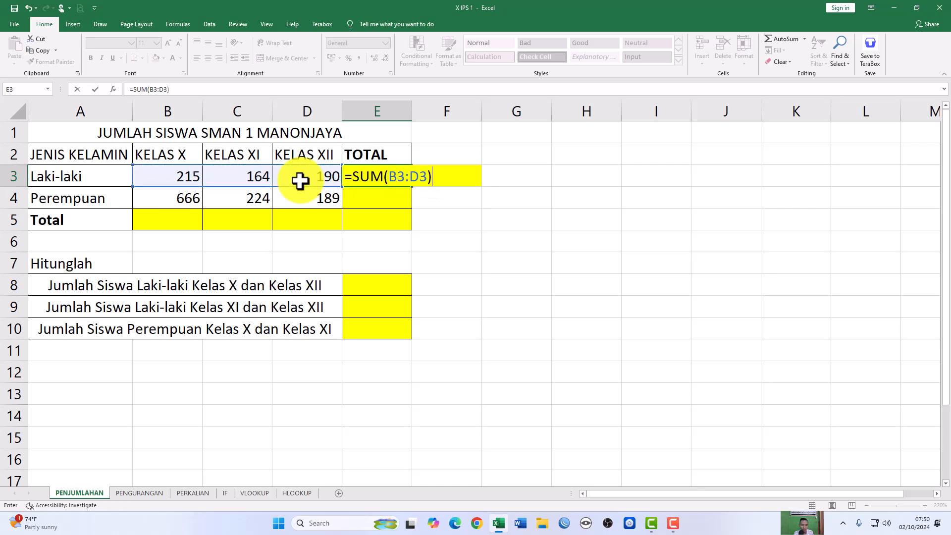
{"action": "key", "text": "Return"}
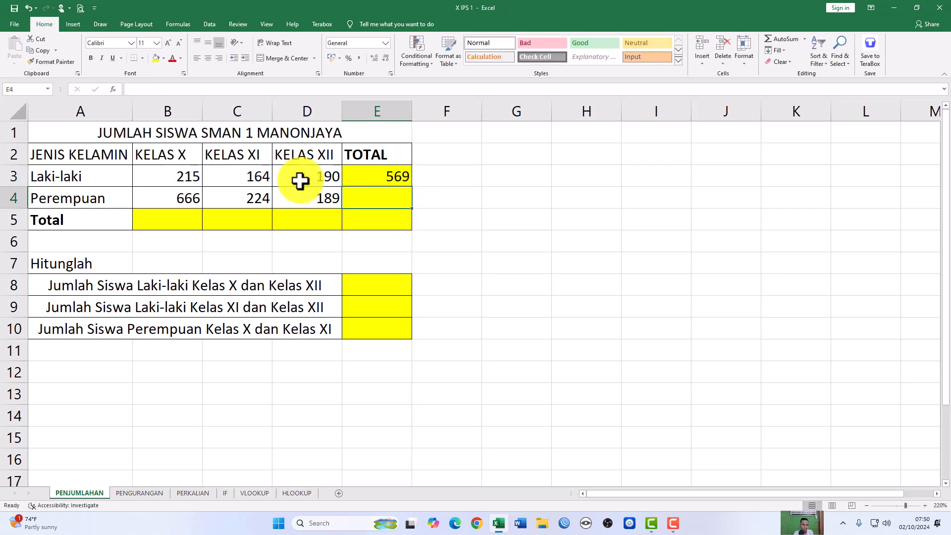
Fill the Laki-laki total formula from E3 down through E5
{"action": "left_click", "coordinate": [371, 179]}
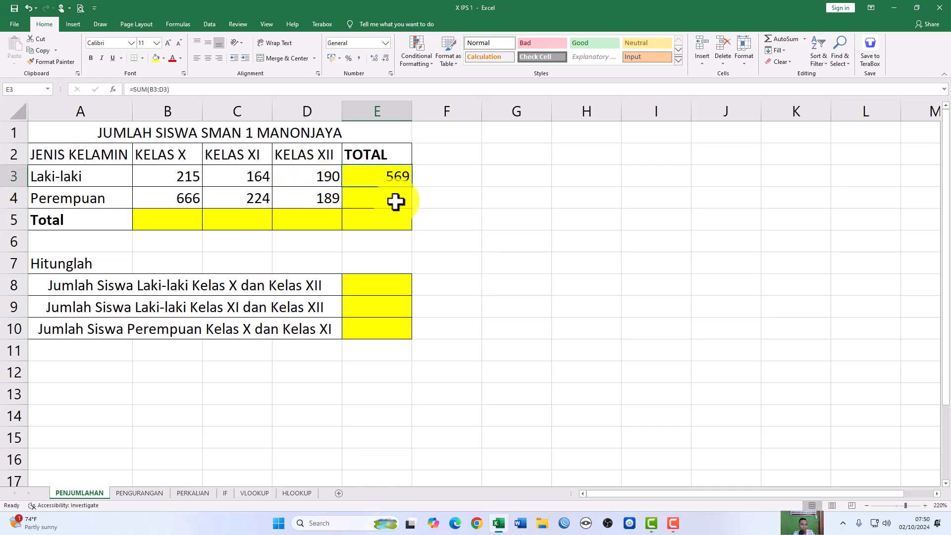
{"action": "left_click", "coordinate": [923, 506]}
{"action": "left_click", "coordinate": [924, 506]}
{"action": "left_click", "coordinate": [924, 506]}
{"action": "left_click", "coordinate": [923, 507]}
{"action": "left_click", "coordinate": [924, 506]}
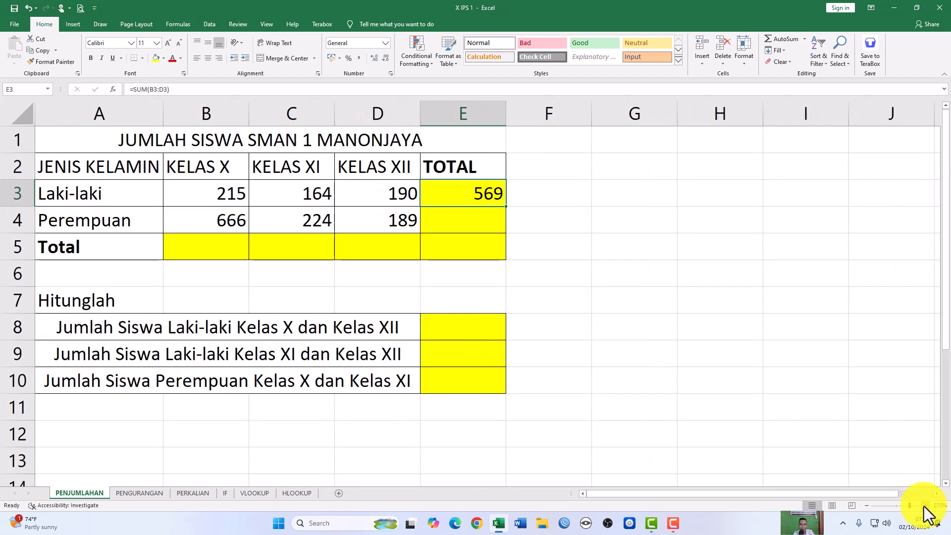
{"action": "left_click", "coordinate": [924, 506]}
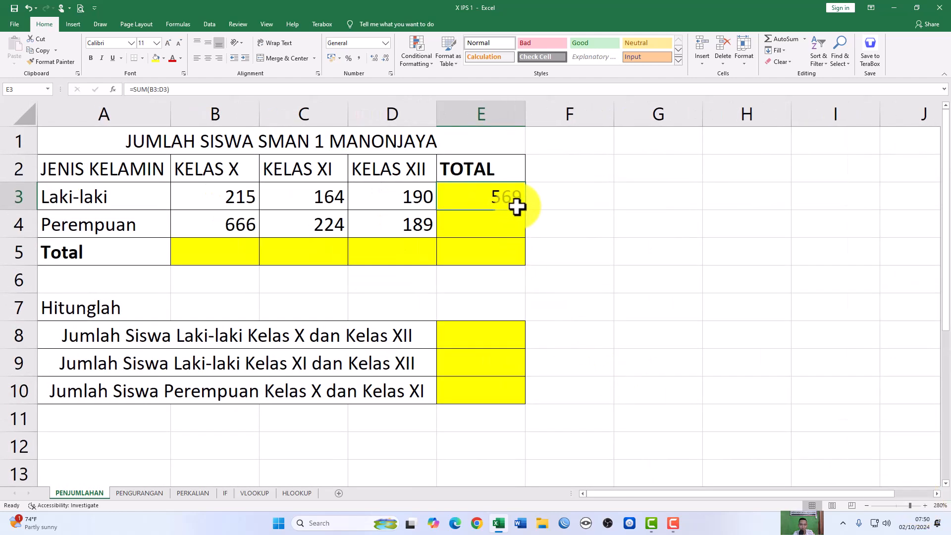
{"action": "left_click_drag", "start_coordinate": [526, 212], "coordinate": [524, 253]}
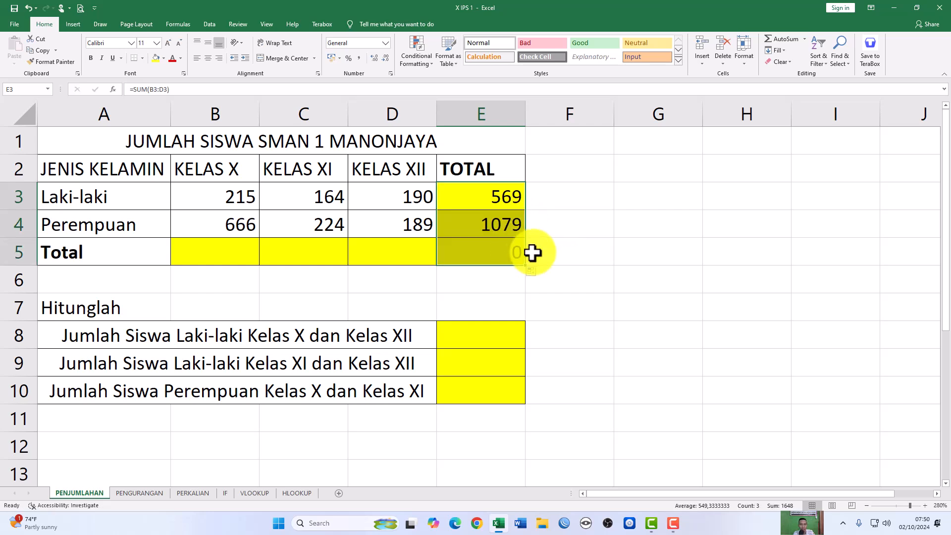
Examine the formula in E5, the empty class totals in row 5 and the Kelas X figures above B5
{"action": "left_click", "coordinate": [513, 257]}
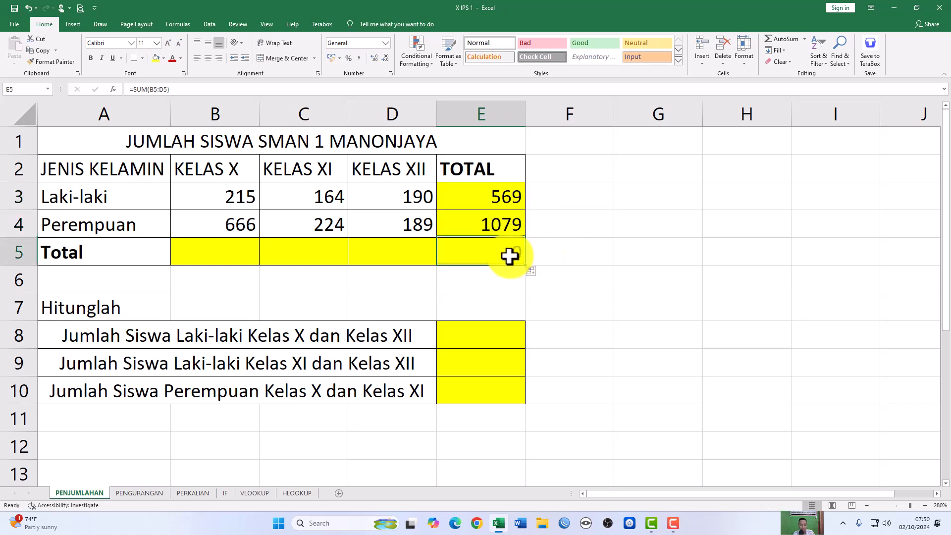
{"action": "left_click", "coordinate": [203, 250]}
{"action": "left_click", "coordinate": [389, 253]}
{"action": "left_click", "coordinate": [302, 253]}
{"action": "left_click", "coordinate": [245, 251]}
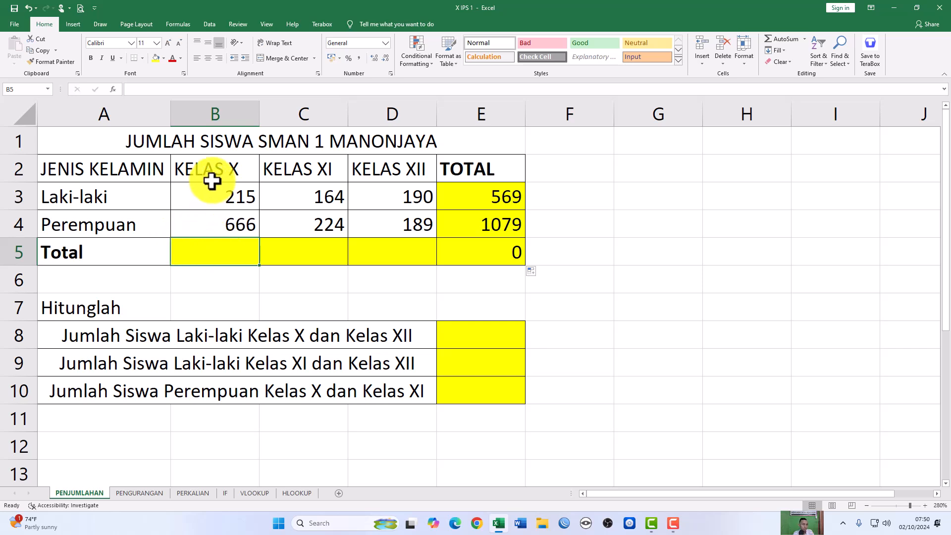
{"action": "left_click_drag", "start_coordinate": [218, 167], "coordinate": [220, 252]}
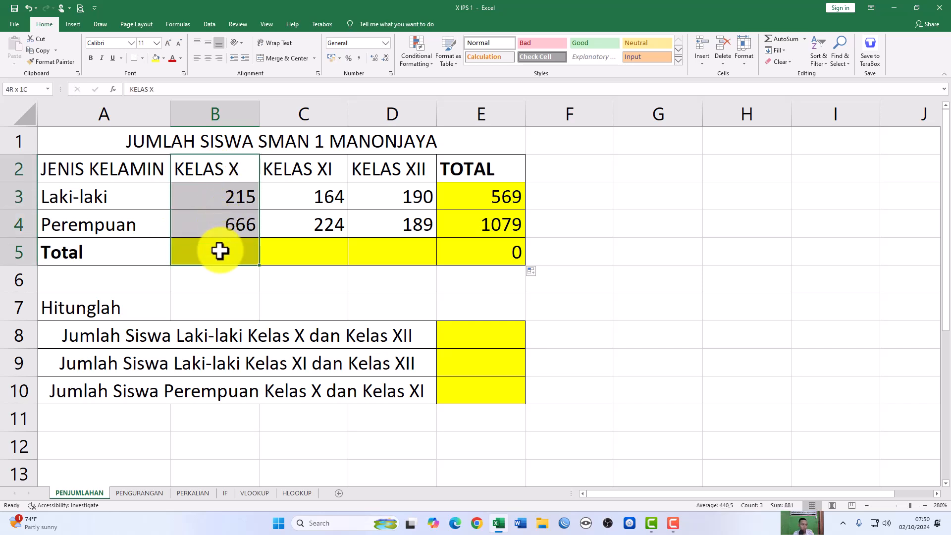
{"action": "left_click", "coordinate": [225, 193]}
{"action": "left_click_drag", "start_coordinate": [213, 196], "coordinate": [206, 248]}
{"action": "left_click", "coordinate": [206, 248]}
{"action": "left_click", "coordinate": [231, 193]}
{"action": "left_click", "coordinate": [223, 227]}
{"action": "left_click", "coordinate": [232, 199]}
{"action": "left_click", "coordinate": [224, 228]}
Enter the formula =B3+B4 in cell B5 to total the Kelas X students
{"action": "left_click", "coordinate": [217, 261]}
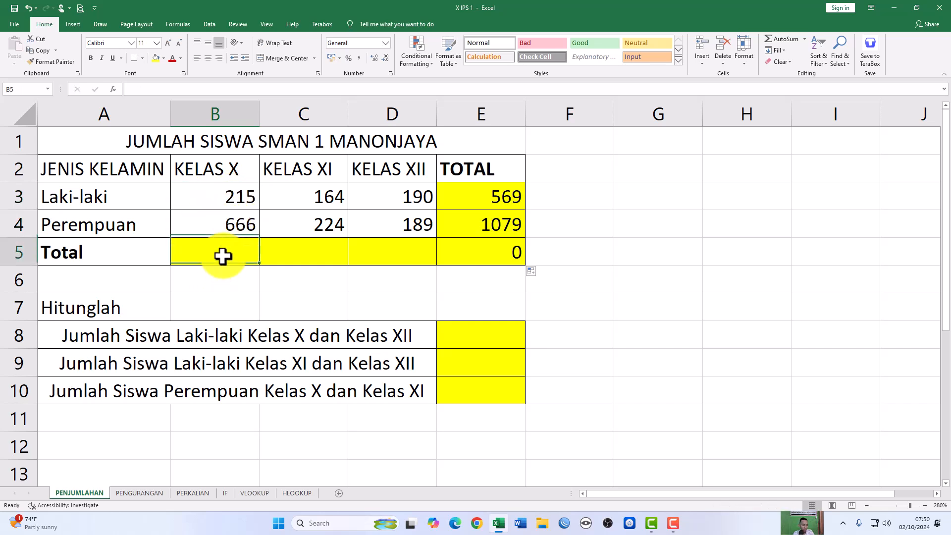
{"action": "type", "text": "="}
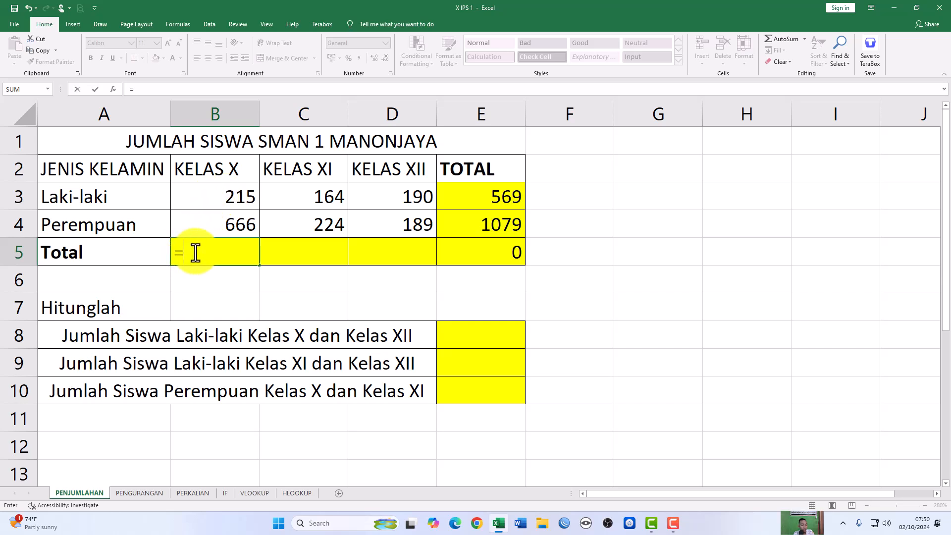
{"action": "left_click", "coordinate": [232, 200]}
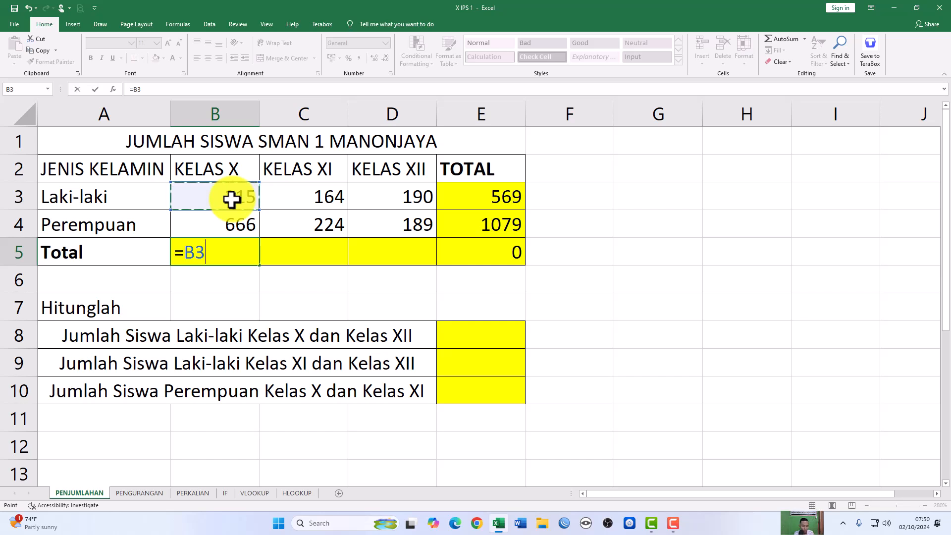
{"action": "type", "text": "+"}
{"action": "left_click", "coordinate": [225, 228]}
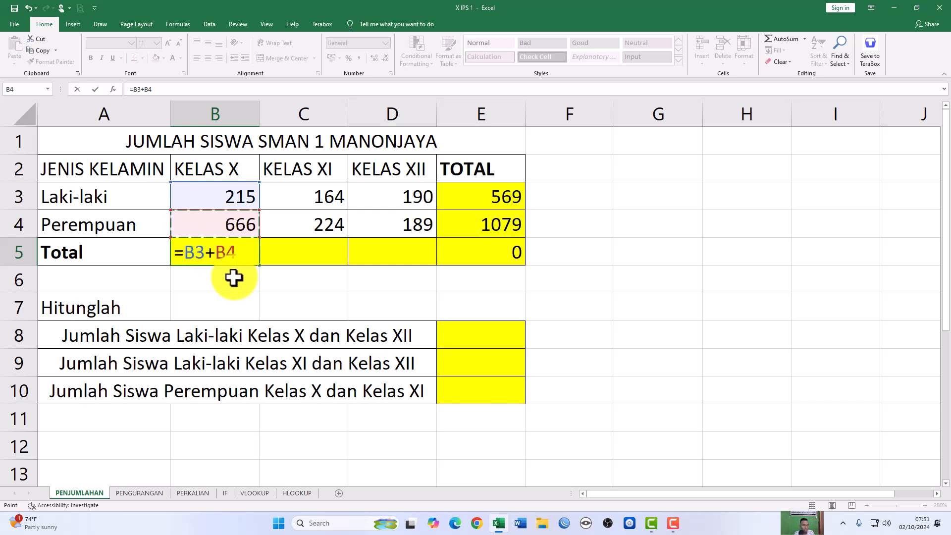
{"action": "key", "text": "Return"}
{"action": "key", "text": "Up"}
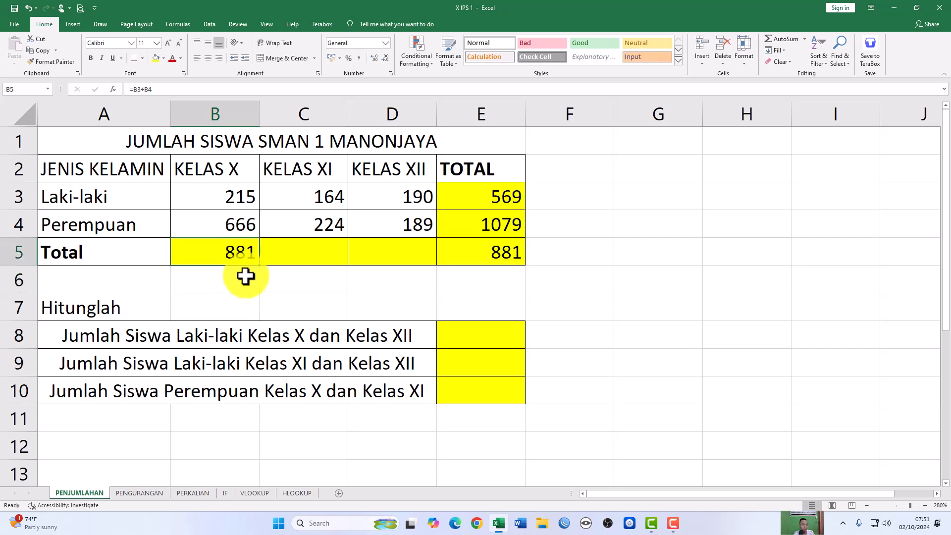
Fill the Kelas X total formula from B5 across to D5 and check the copied formulas
{"action": "left_click", "coordinate": [308, 202]}
{"action": "left_click", "coordinate": [310, 259]}
{"action": "left_click", "coordinate": [227, 253]}
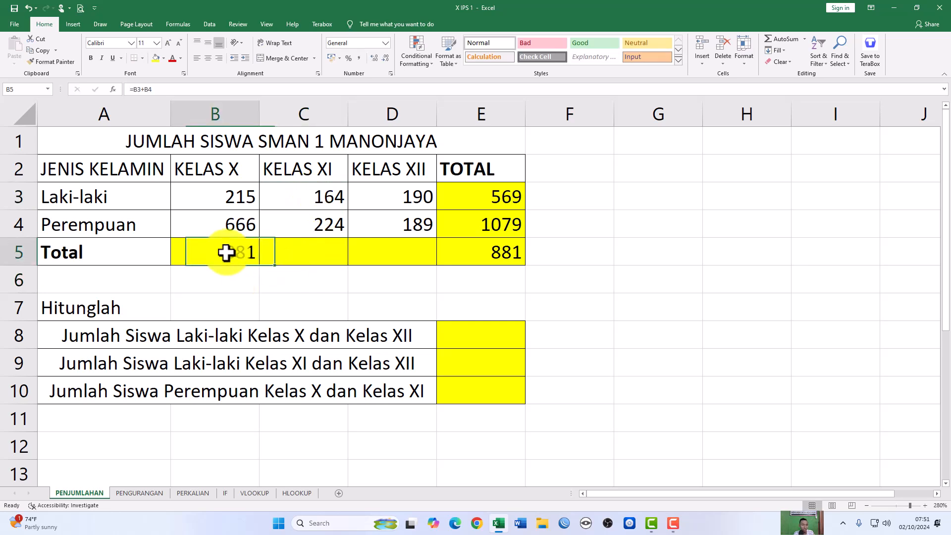
{"action": "left_click_drag", "start_coordinate": [259, 266], "coordinate": [424, 263]}
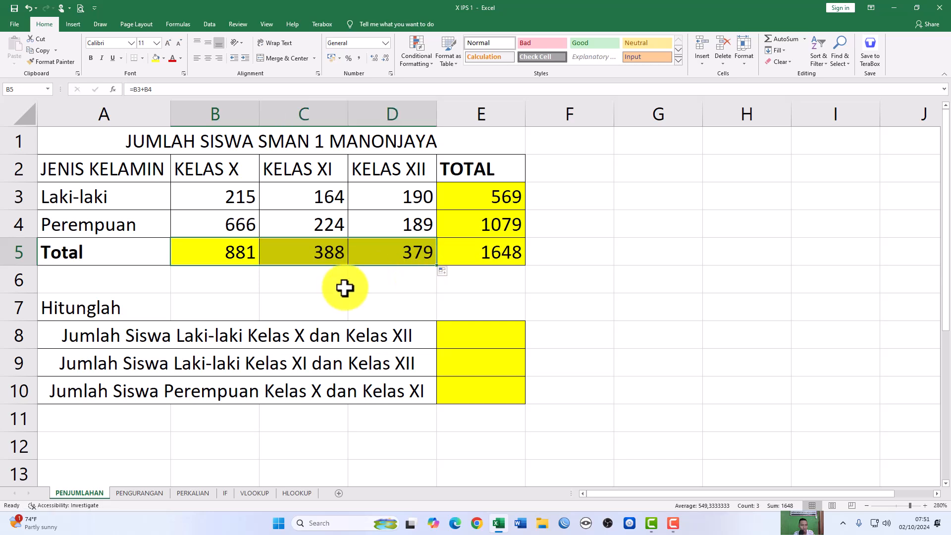
{"action": "left_click", "coordinate": [412, 250]}
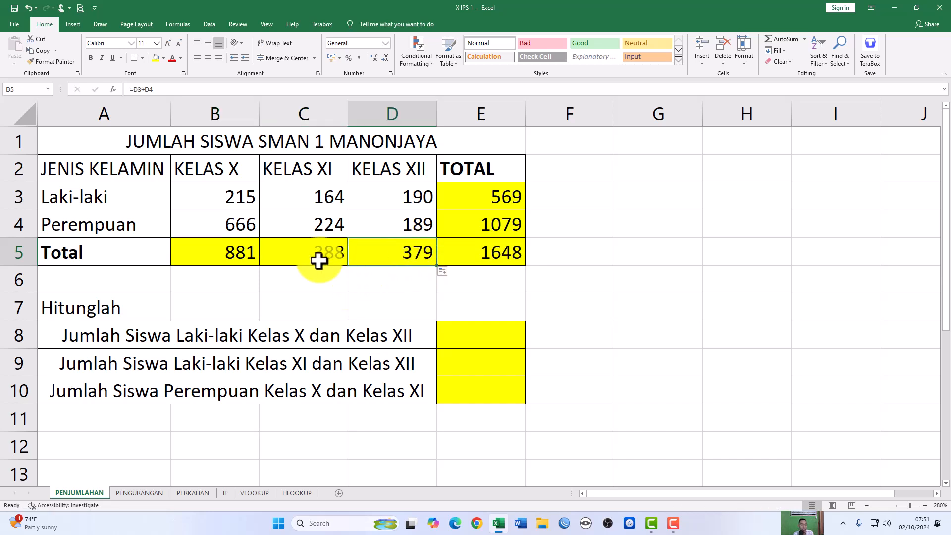
{"action": "left_click", "coordinate": [307, 256]}
{"action": "left_click", "coordinate": [245, 251]}
Enter =SUM(B3;D3) in cell E8 to total the Laki-laki students of Kelas X and Kelas XII
{"action": "left_click", "coordinate": [450, 338]}
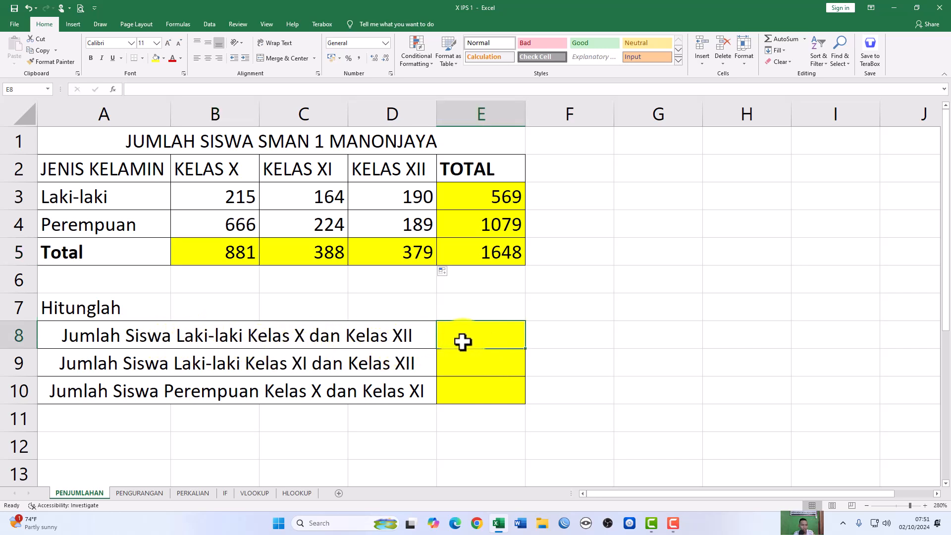
{"action": "left_click", "coordinate": [228, 196]}
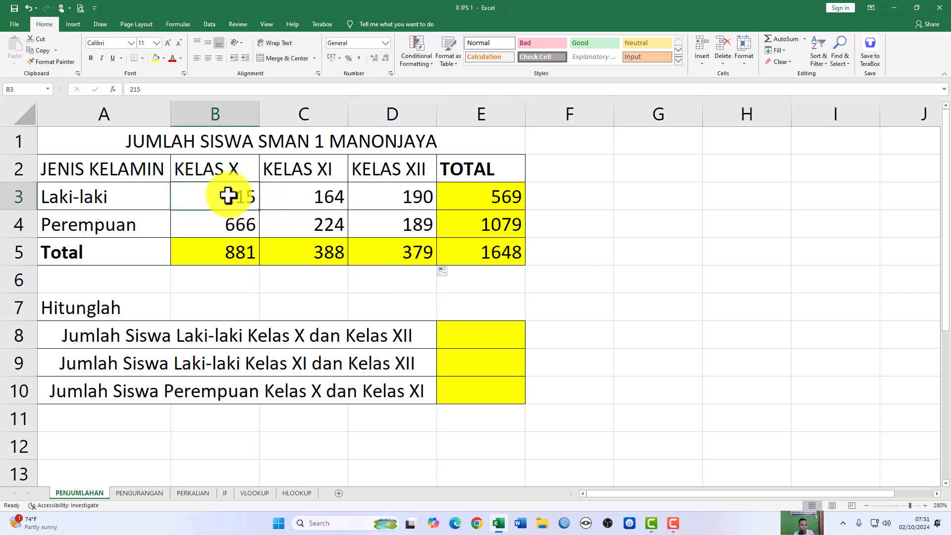
{"action": "left_click", "coordinate": [386, 199]}
{"action": "left_click", "coordinate": [304, 199]}
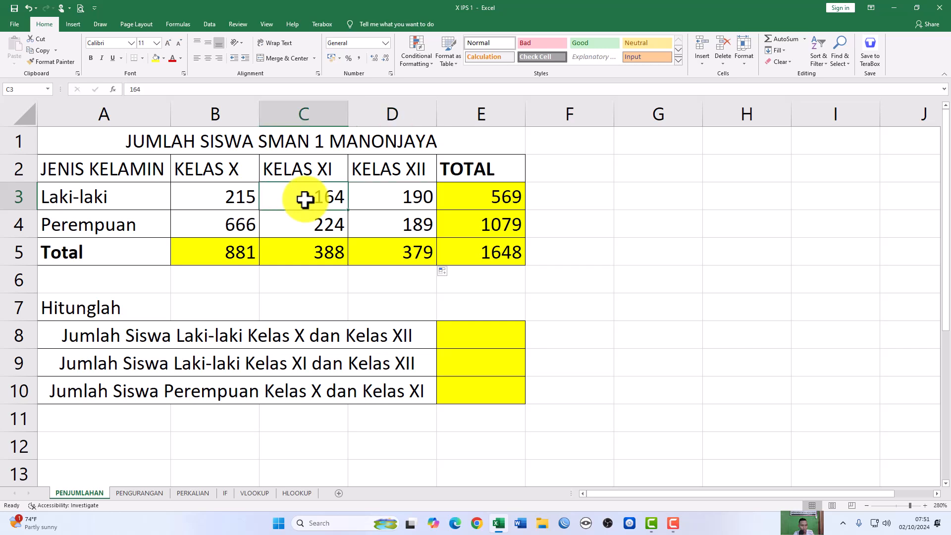
{"action": "left_click", "coordinate": [463, 333]}
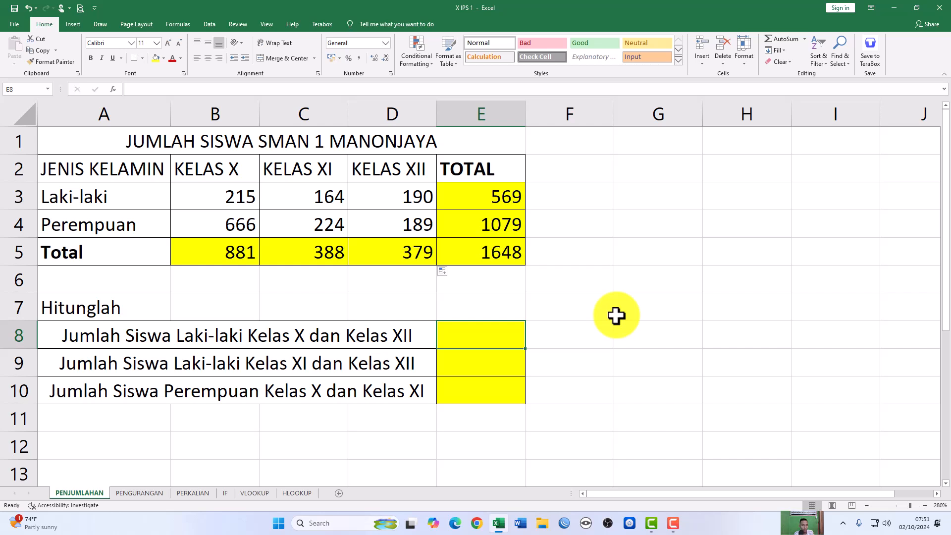
{"action": "type", "text": "="}
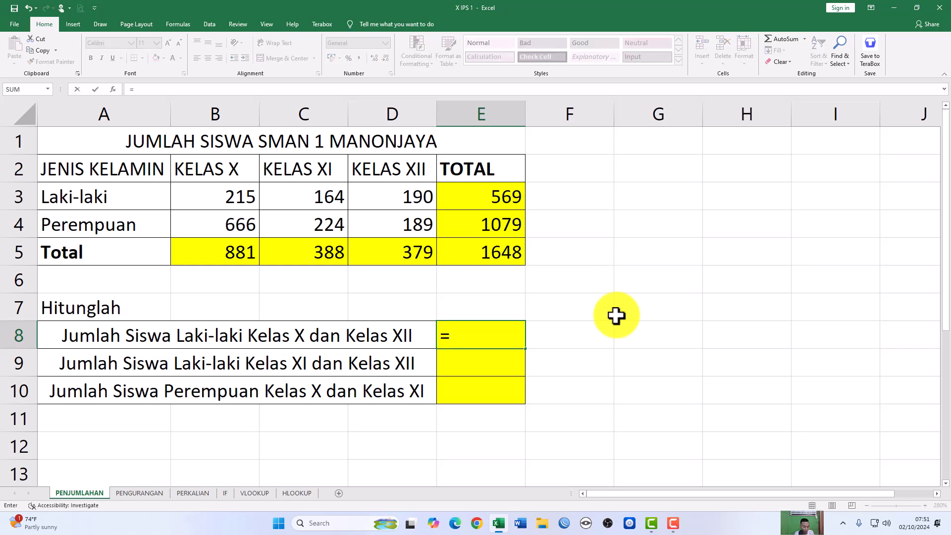
{"action": "type", "text": "SUM("}
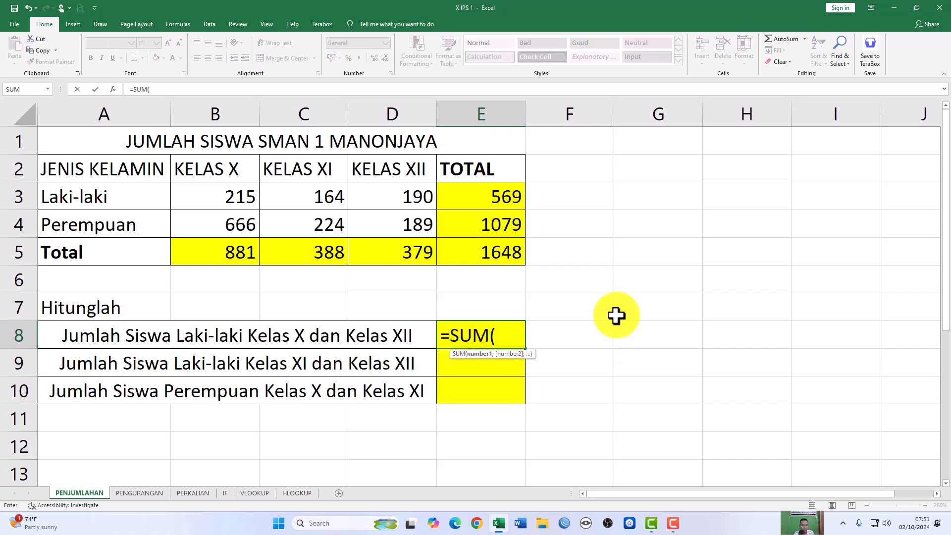
{"action": "left_click", "coordinate": [216, 198]}
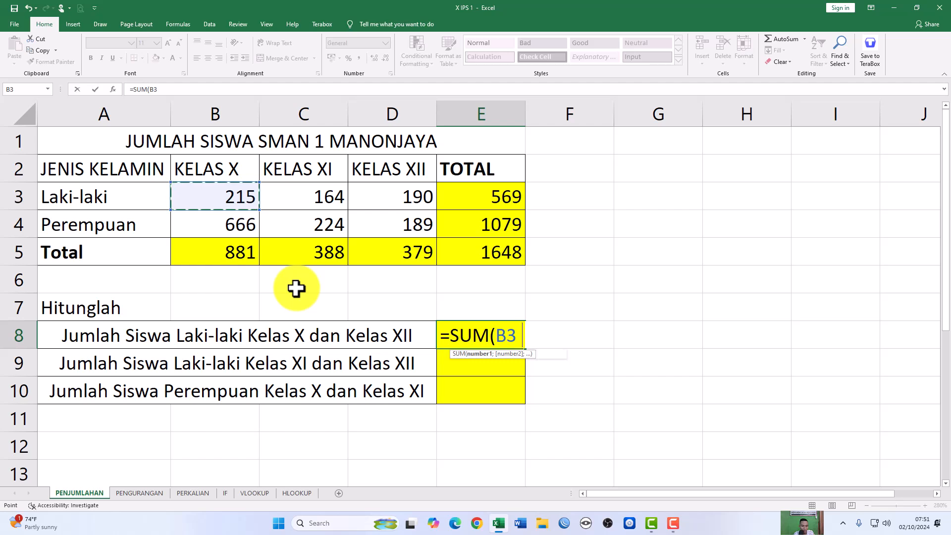
{"action": "type", "text": ";"}
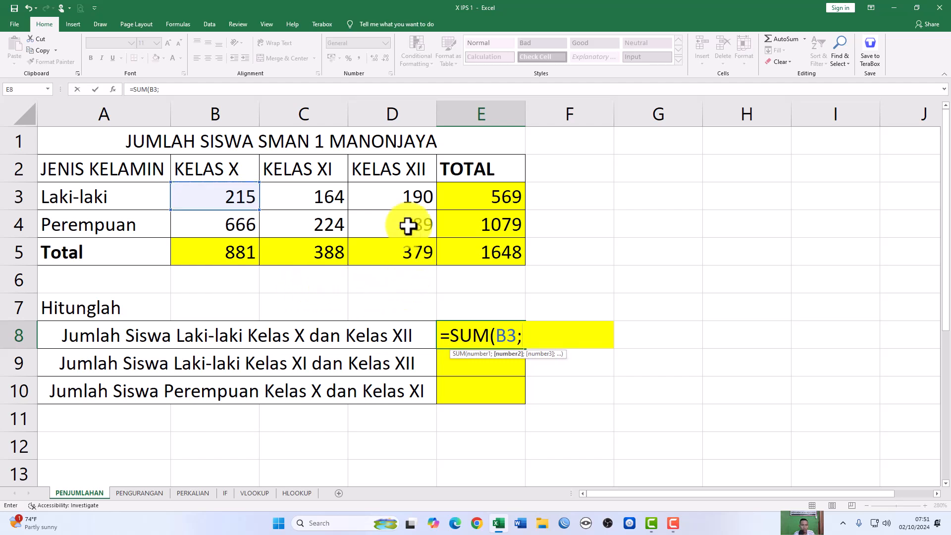
{"action": "left_click", "coordinate": [396, 198]}
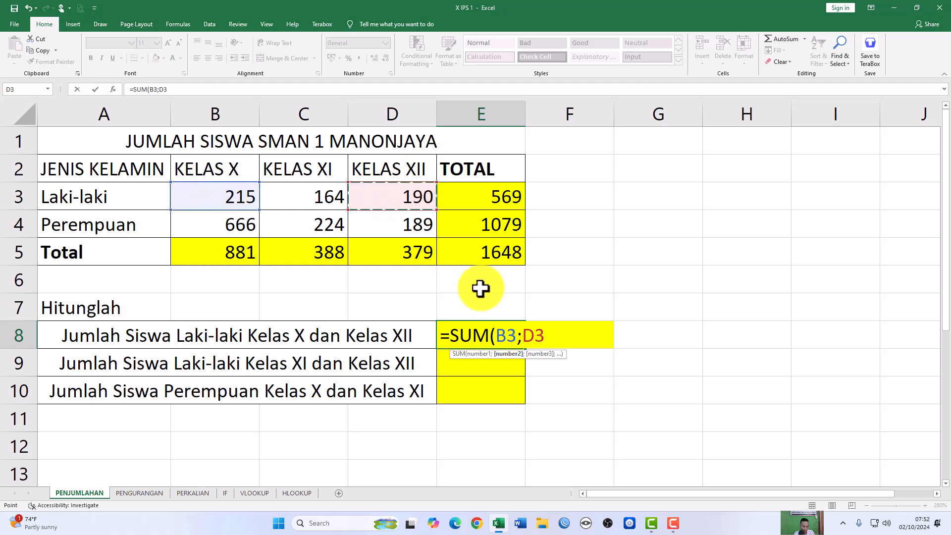
{"action": "key", "text": "Return"}
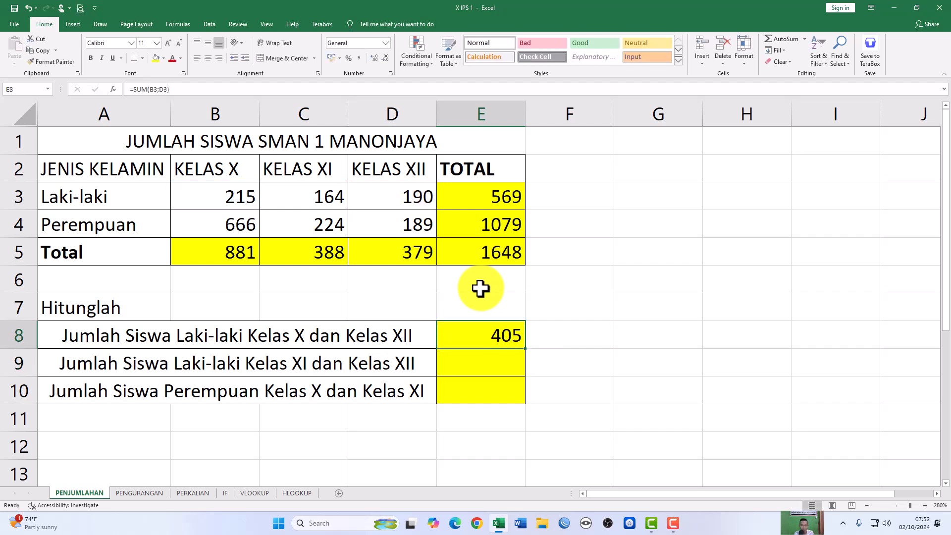
Enter the alternative formula =B3+D3 in cell F8 and compare it with the SUM formula in E8
{"action": "key", "text": "Right"}
{"action": "type", "text": "="}
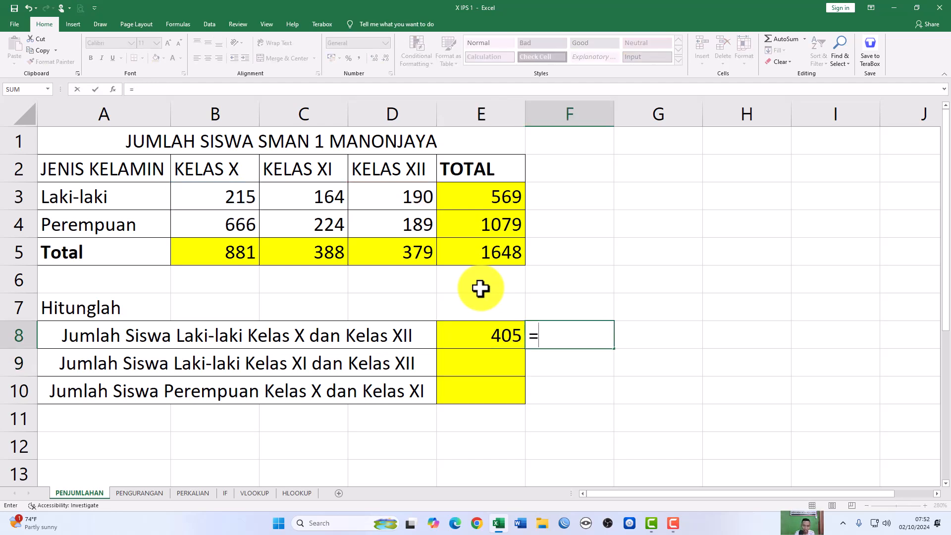
{"action": "left_click", "coordinate": [221, 199]}
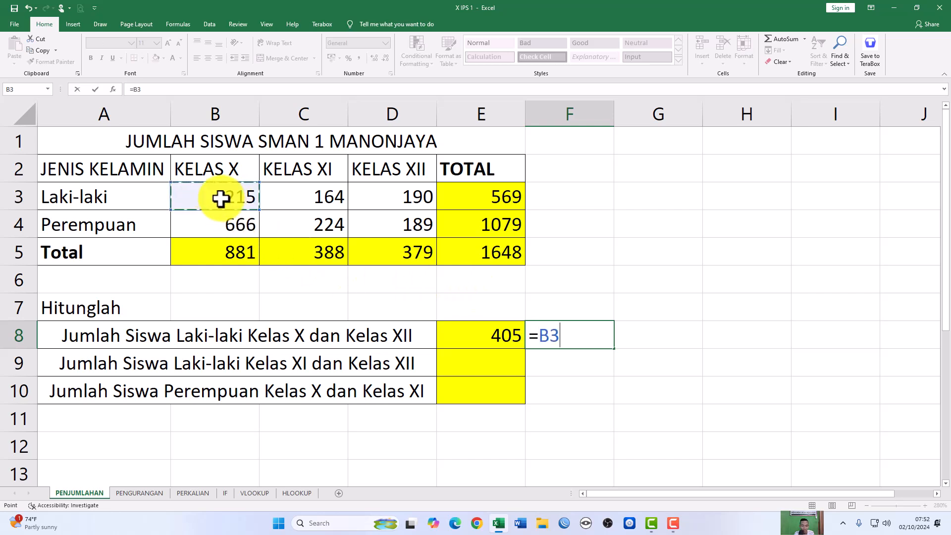
{"action": "type", "text": "+"}
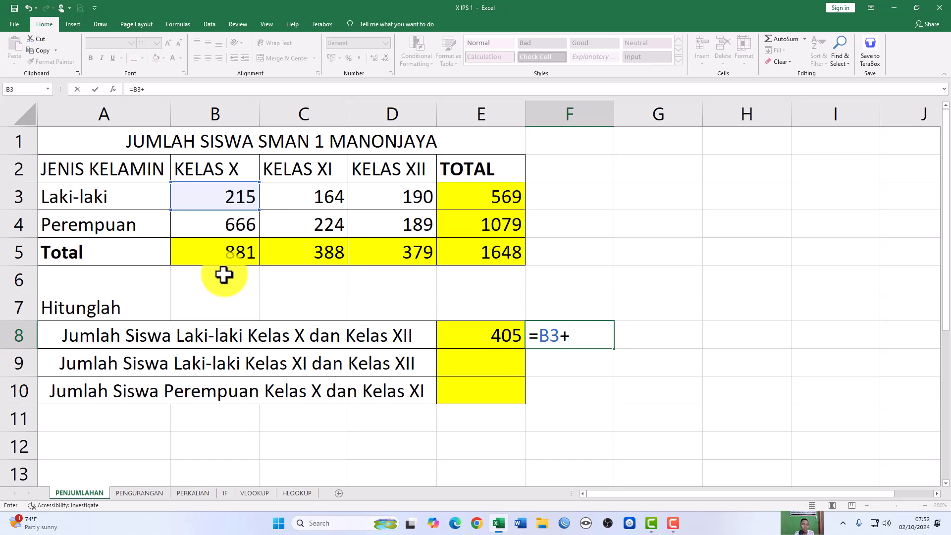
{"action": "left_click", "coordinate": [395, 198]}
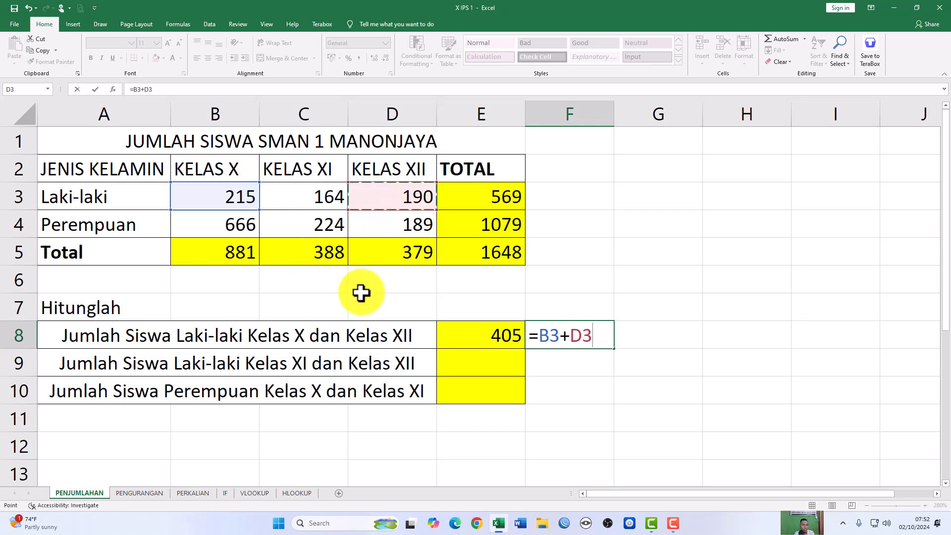
{"action": "key", "text": "Return"}
{"action": "key", "text": "Up"}
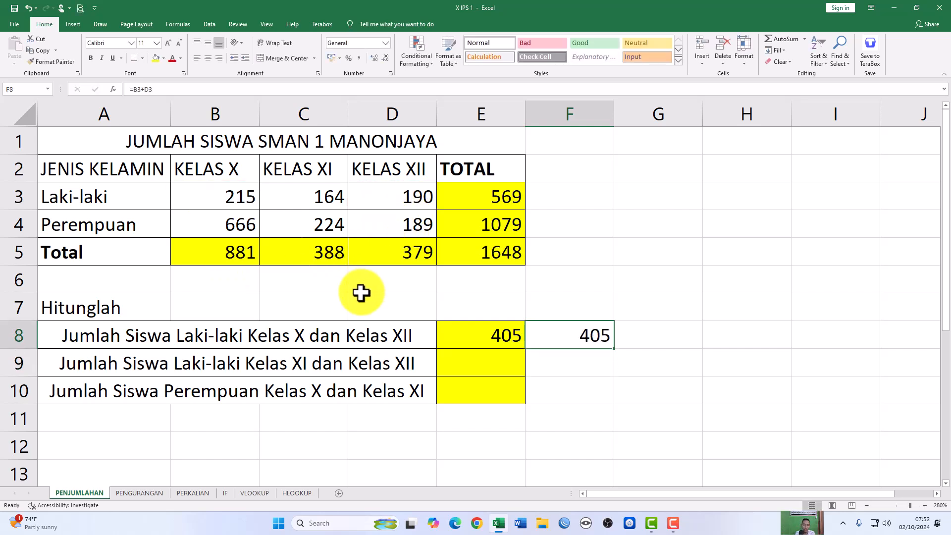
{"action": "key", "text": "Left"}
{"action": "key", "text": "Down"}
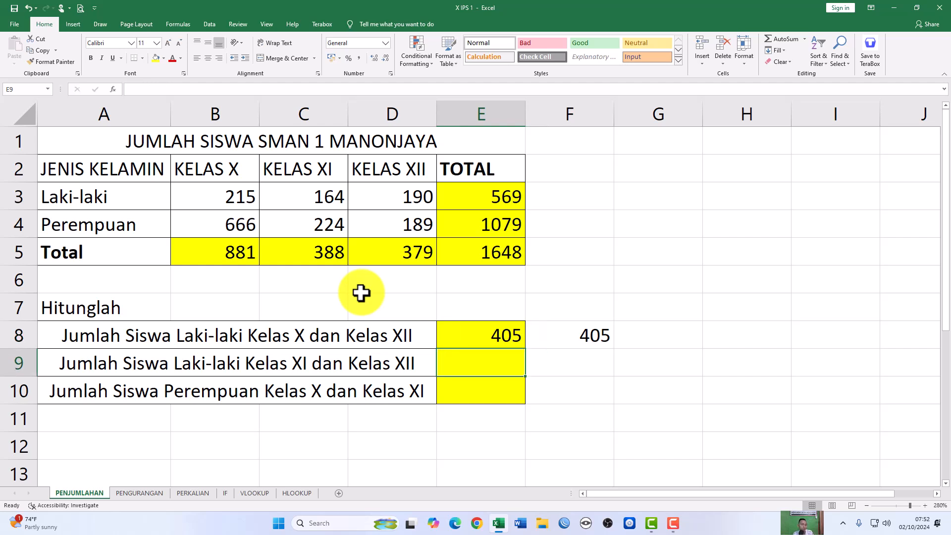
{"action": "left_click", "coordinate": [474, 343]}
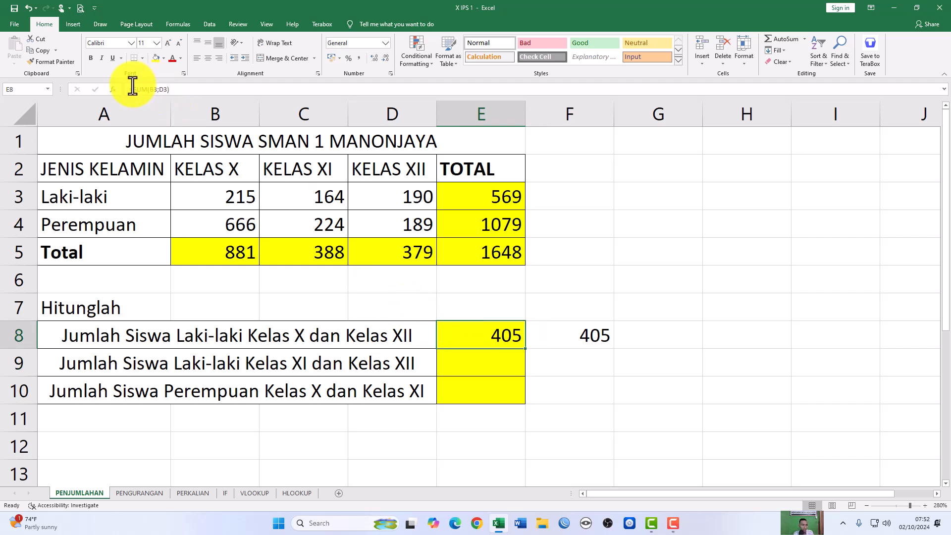
{"action": "left_click", "coordinate": [573, 340]}
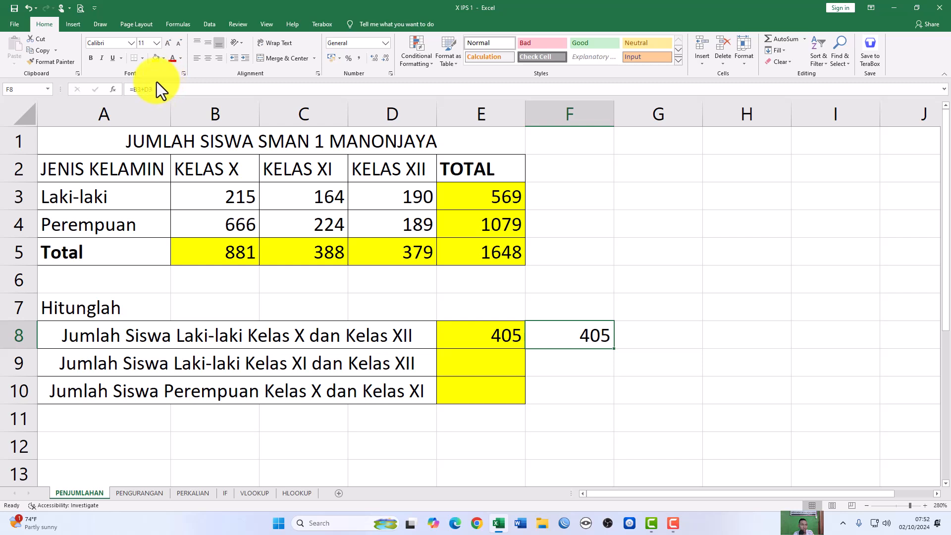
Enter =C3+D3 in cell E9 to total the Laki-laki students of Kelas XI and Kelas XII
{"action": "left_click", "coordinate": [455, 366]}
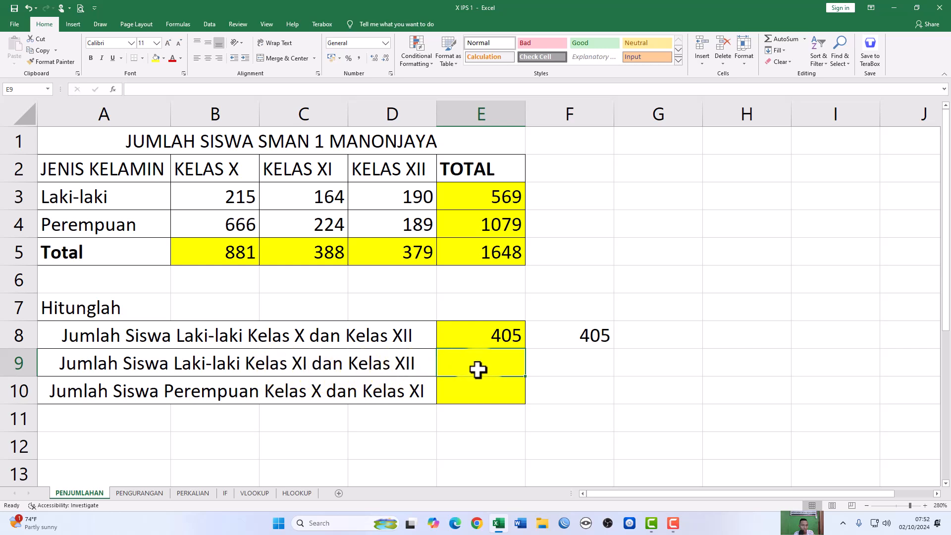
{"action": "type", "text": "="}
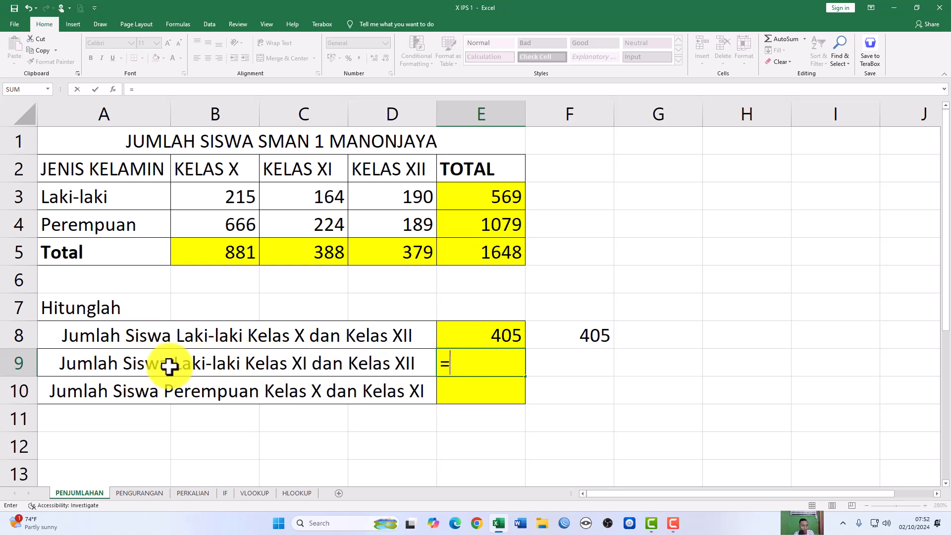
{"action": "left_click", "coordinate": [318, 196]}
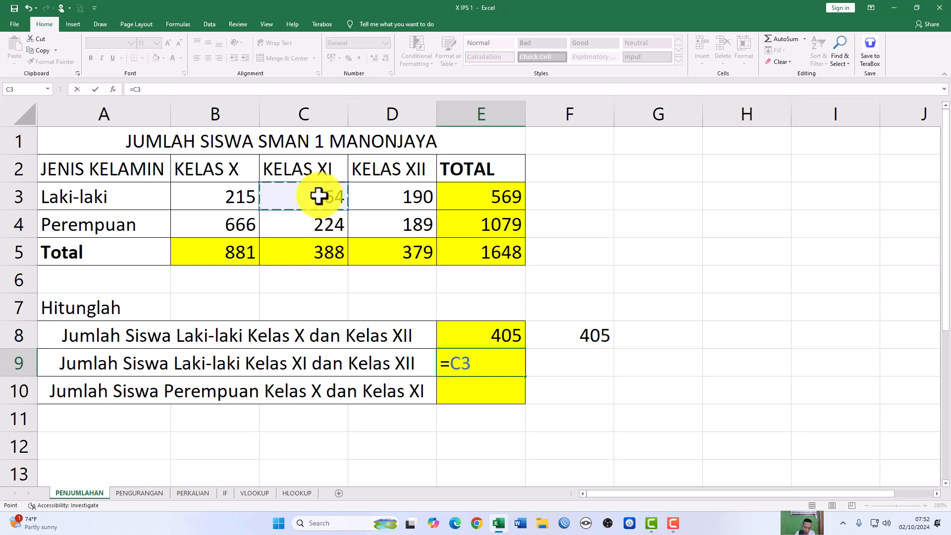
{"action": "type", "text": "+"}
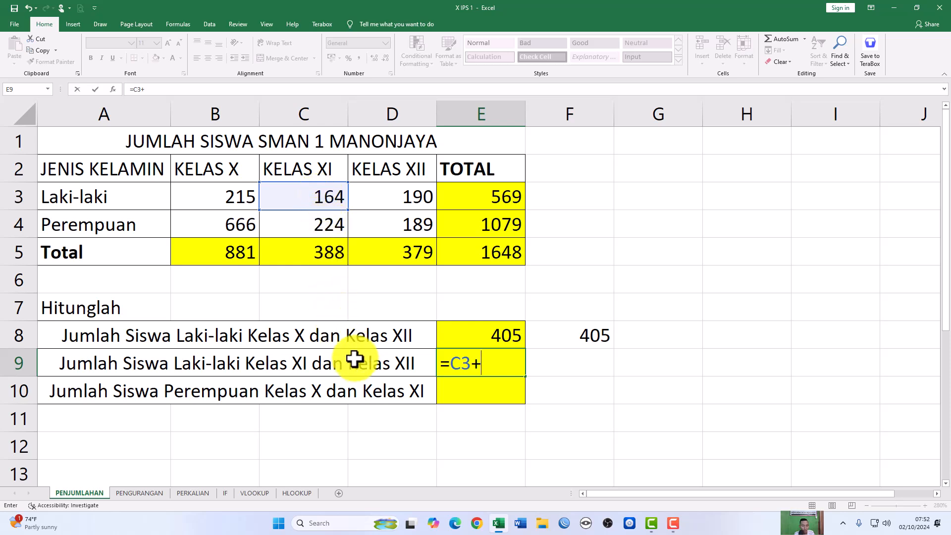
{"action": "left_click", "coordinate": [396, 203]}
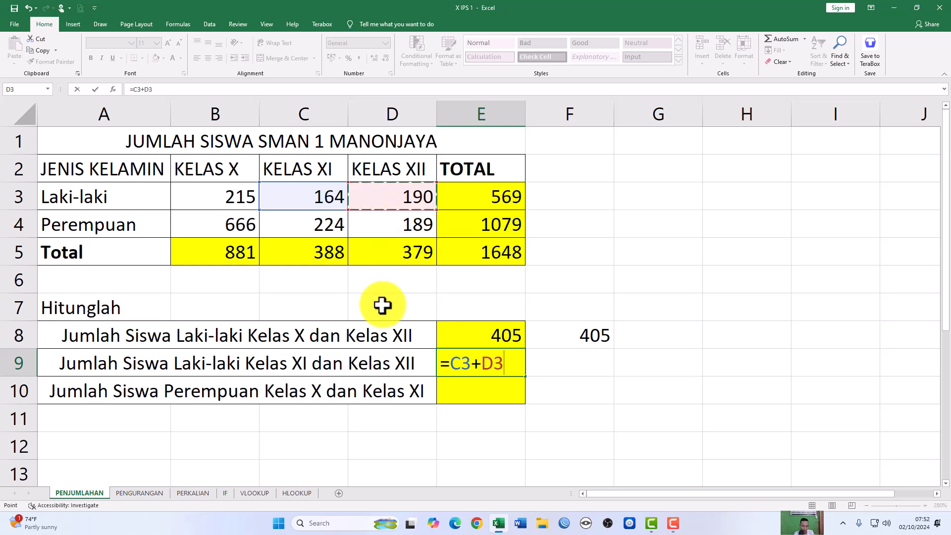
{"action": "key", "text": "Return"}
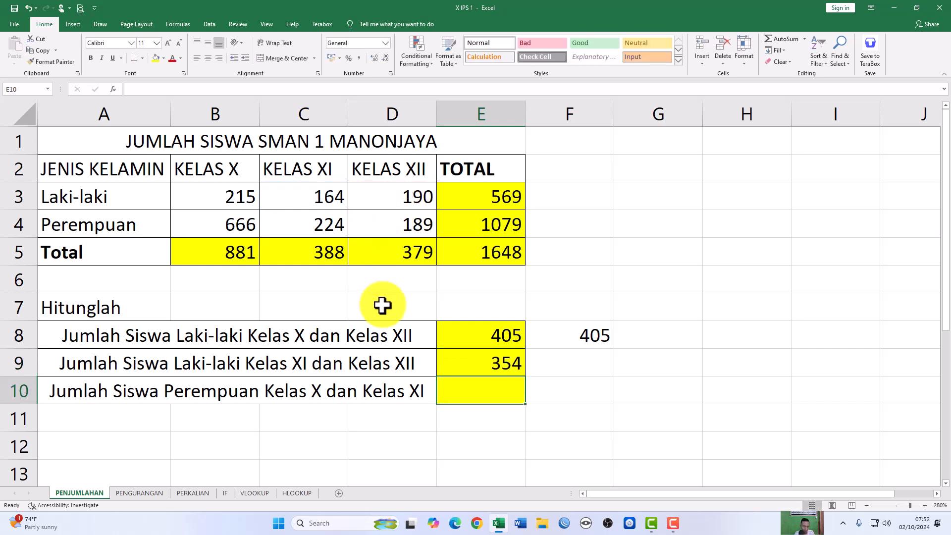
Enter =B4+C4 in cell E10 to total the Perempuan students of Kelas X and Kelas XI, and check the formula
{"action": "type", "text": "="}
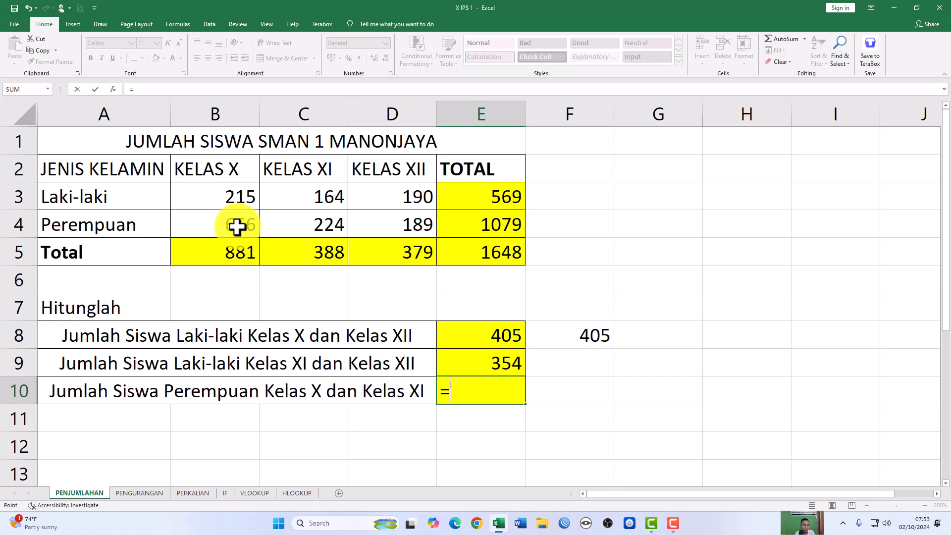
{"action": "left_click", "coordinate": [237, 227]}
{"action": "type", "text": "+"}
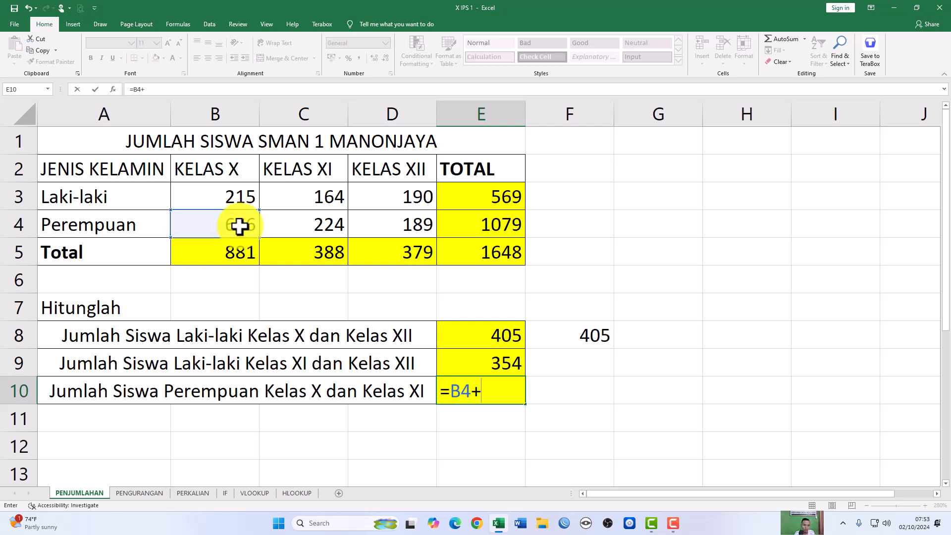
{"action": "left_click", "coordinate": [306, 225]}
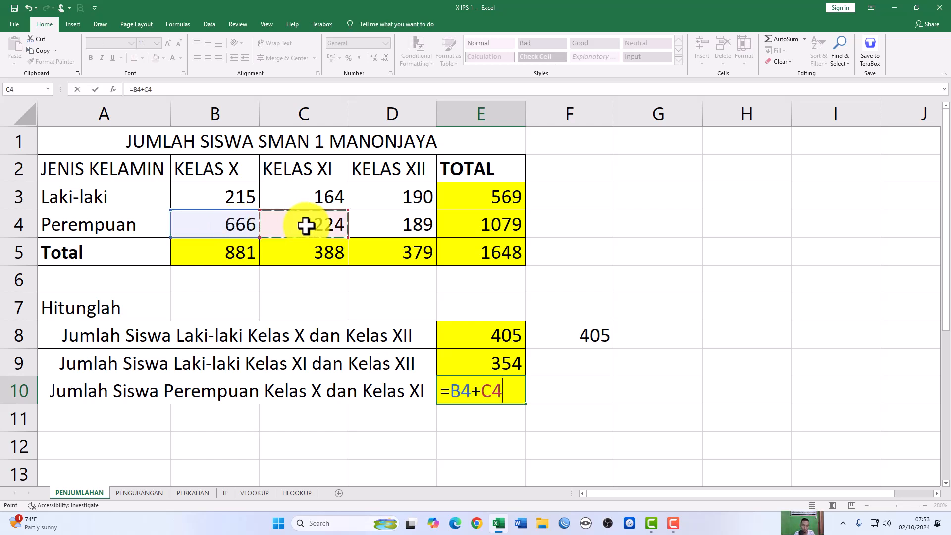
{"action": "key", "text": "Return"}
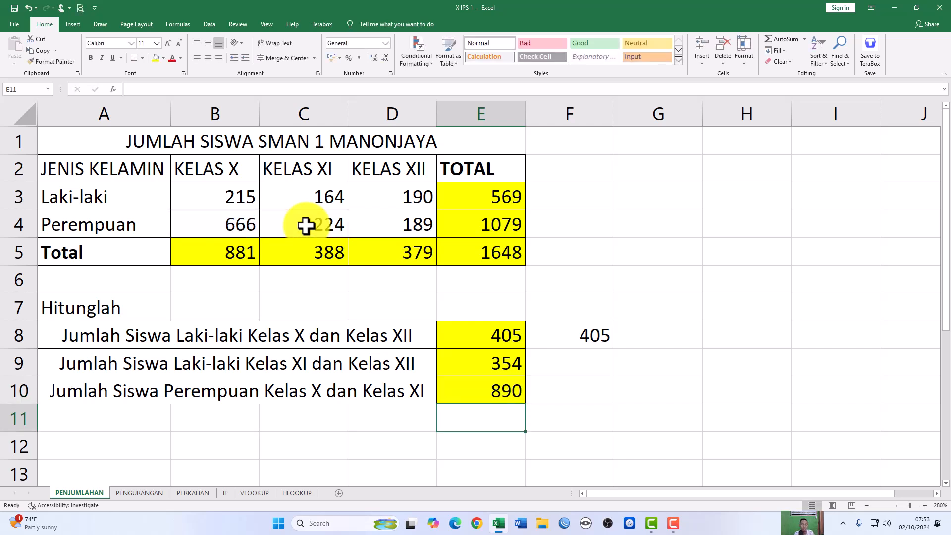
{"action": "left_click", "coordinate": [455, 392]}
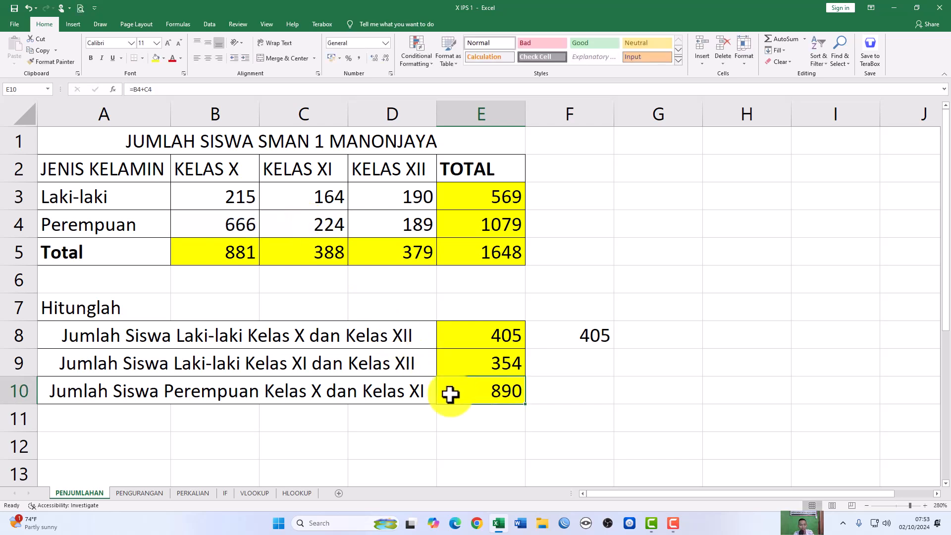
Open the PENGURANGAN sheet and examine the item names and the empty SISA STOK cells D3 to D6
{"action": "left_click", "coordinate": [126, 494]}
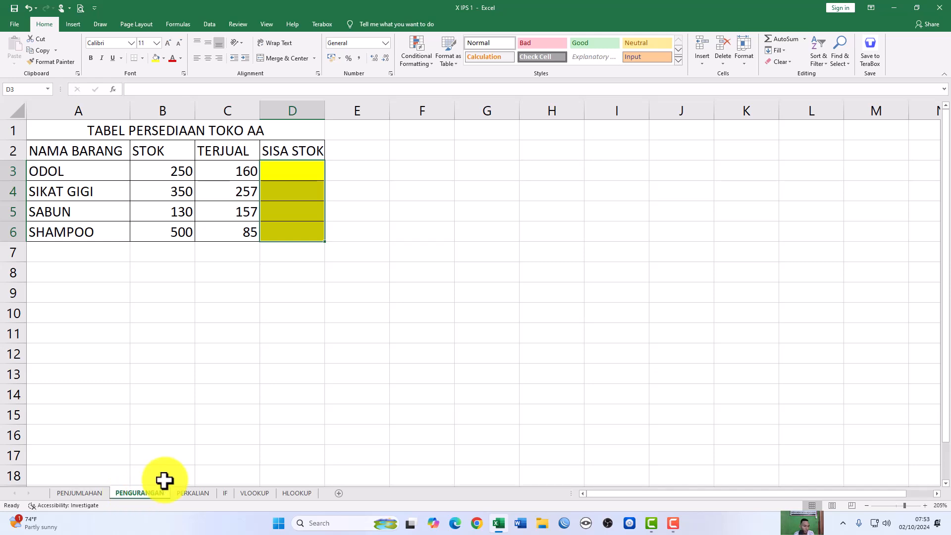
{"action": "left_click", "coordinate": [66, 171]}
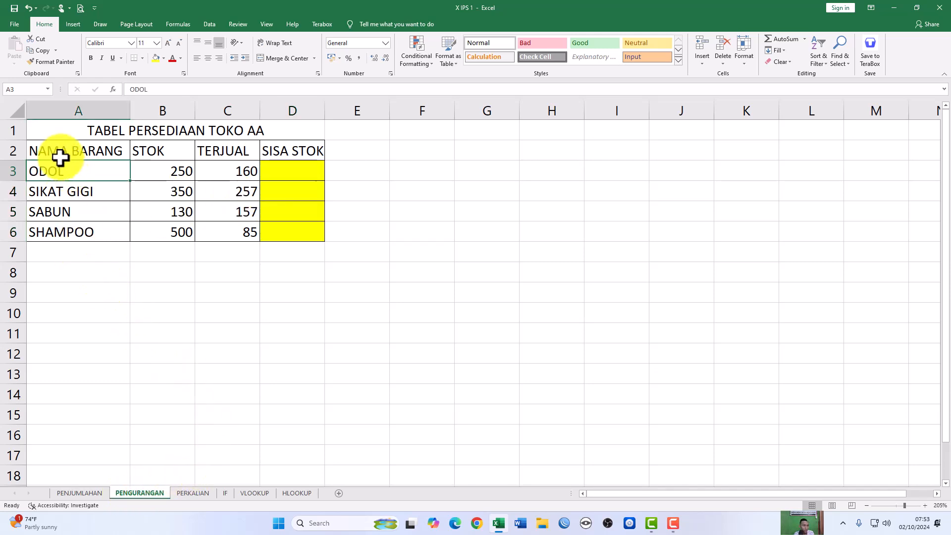
{"action": "left_click", "coordinate": [285, 171]}
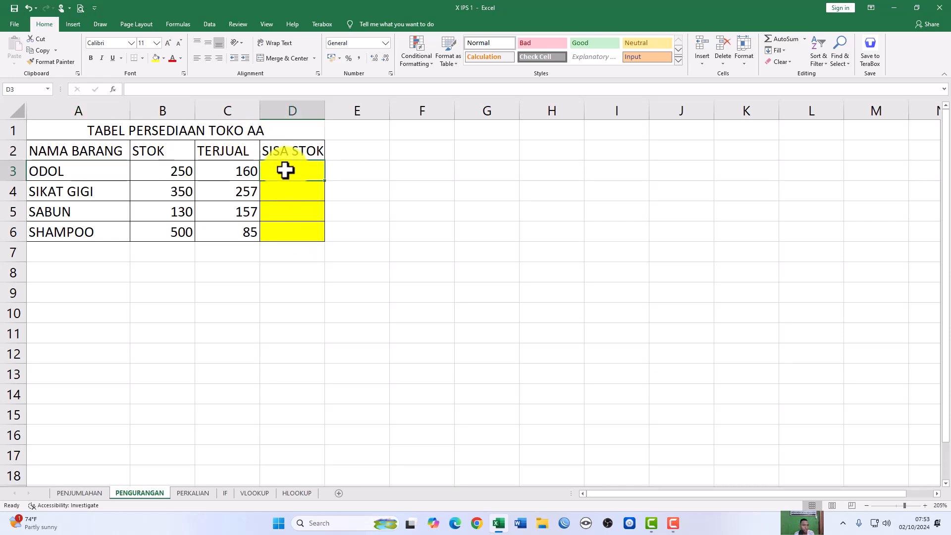
{"action": "left_click_drag", "start_coordinate": [287, 149], "coordinate": [293, 236]}
{"action": "left_click", "coordinate": [284, 171]}
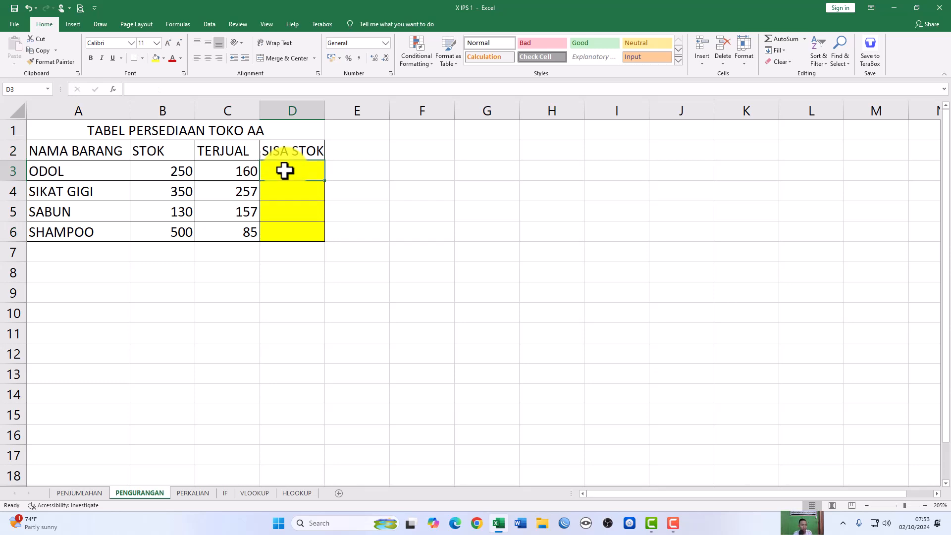
Enter the note SISA STOK=STOK-TERJUAL in cell B8 below the stock table
{"action": "left_click", "coordinate": [166, 272]}
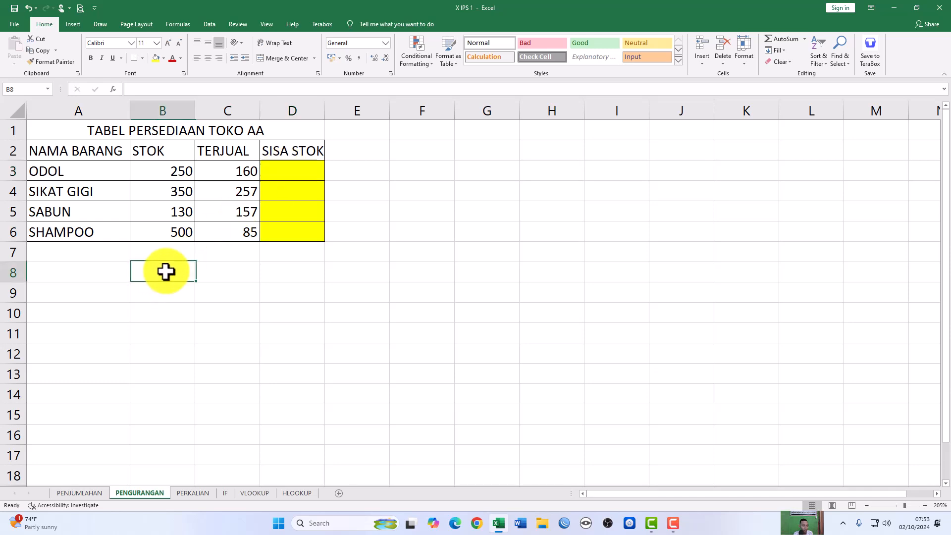
{"action": "type", "text": "SISA STOK"}
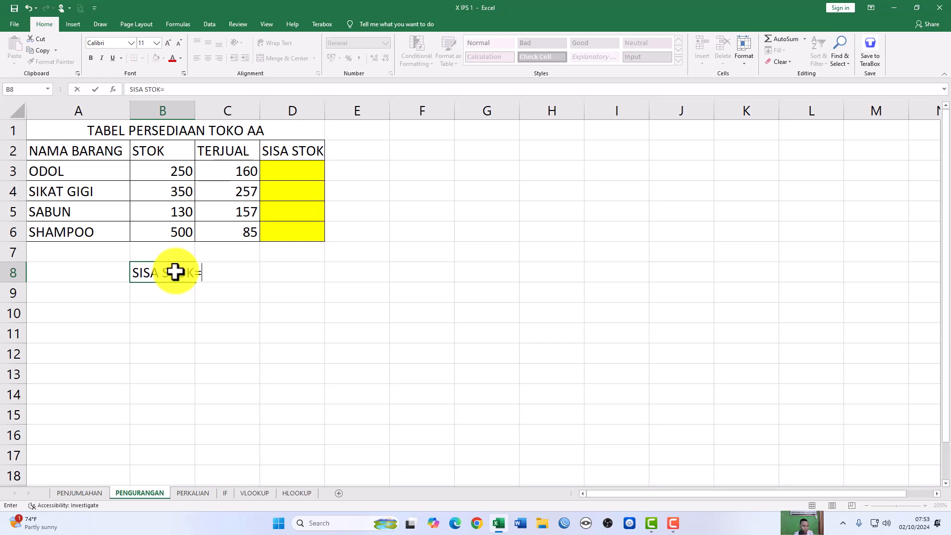
{"action": "type", "text": "=STOK"}
{"action": "key", "text": "BackSpace"}
{"action": "key", "text": "BackSpace"}
{"action": "key", "text": "BackSpace"}
{"action": "type", "text": "STOK-TERJUAL"}
{"action": "key", "text": "Return"}
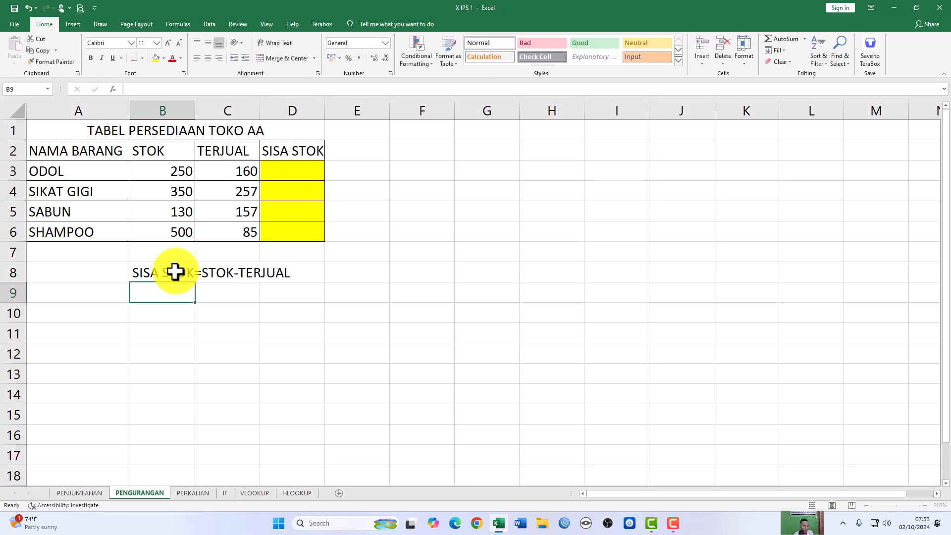
Merge and center the SISA STOK=STOK-TERJUAL note across B8:D8 and fill it with yellow
{"action": "left_click", "coordinate": [174, 272]}
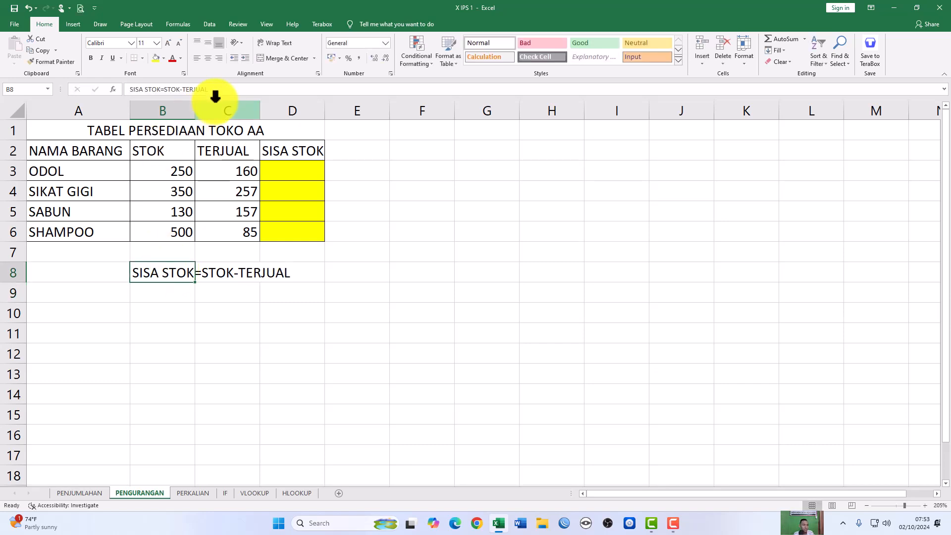
{"action": "left_click_drag", "start_coordinate": [153, 266], "coordinate": [297, 273]}
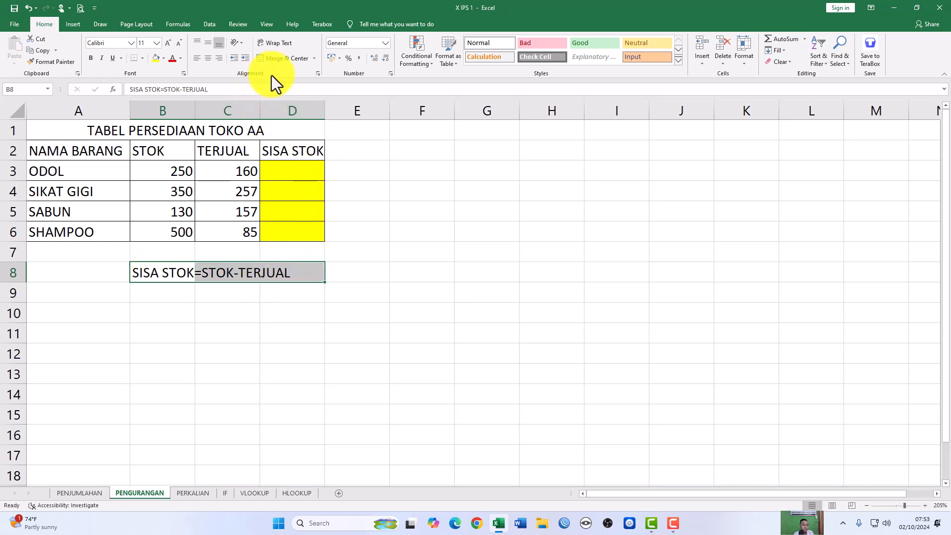
{"action": "left_click", "coordinate": [287, 61]}
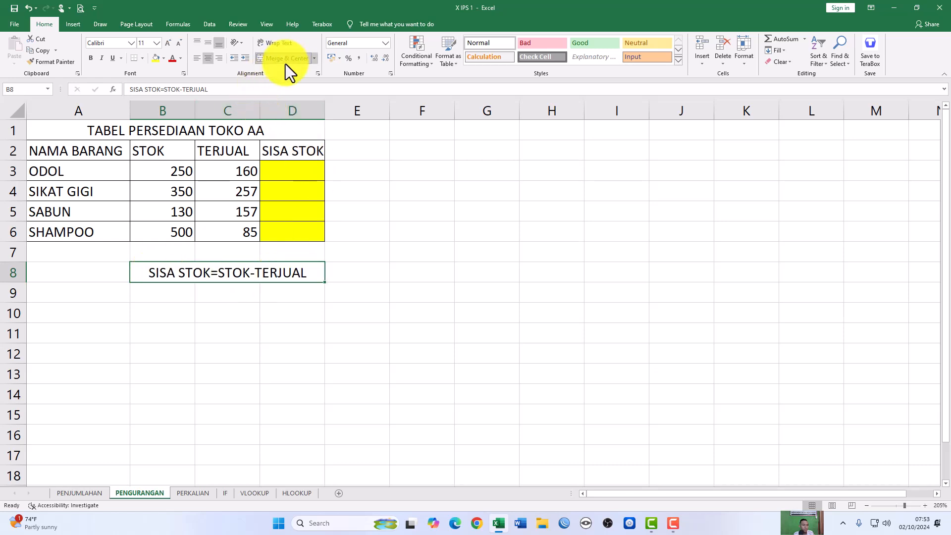
{"action": "left_click", "coordinate": [156, 58]}
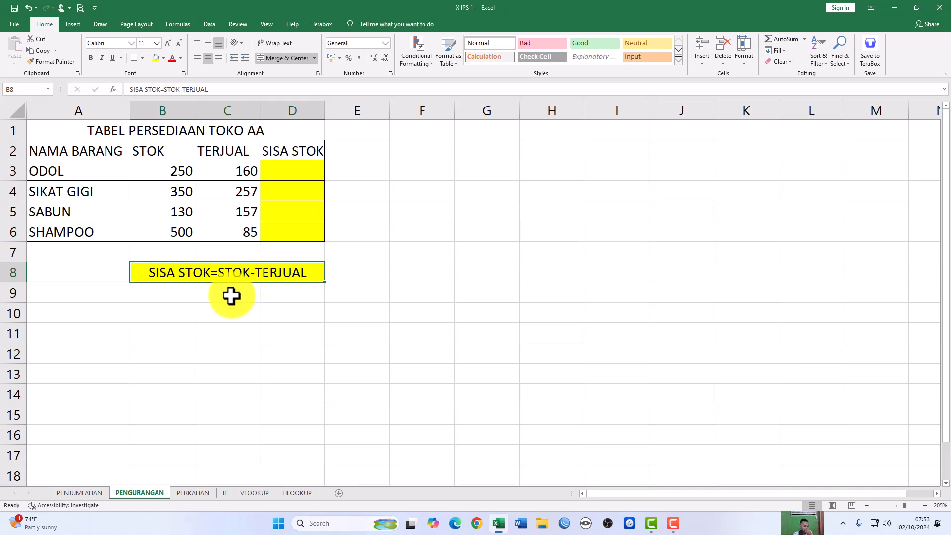
Add a border around the merged note in B8:D8
{"action": "left_click", "coordinate": [287, 151]}
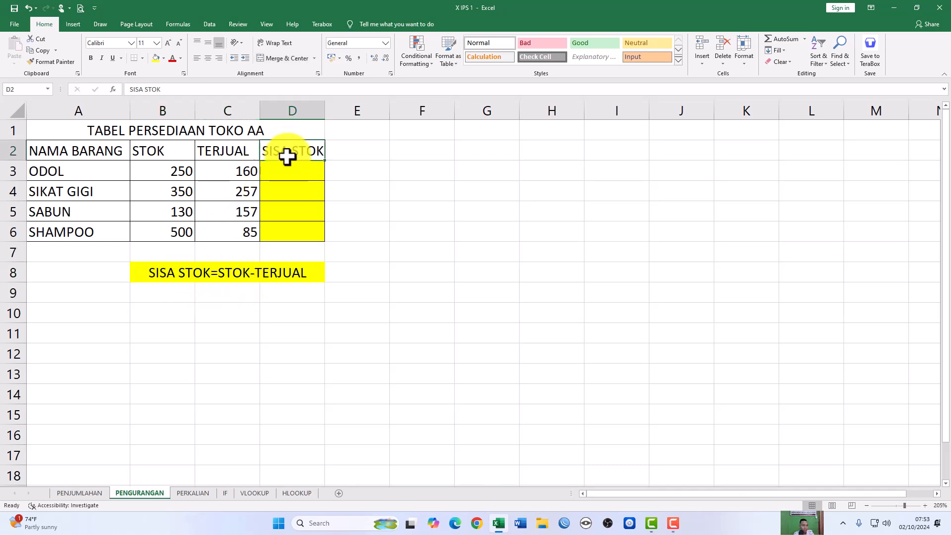
{"action": "left_click", "coordinate": [196, 274]}
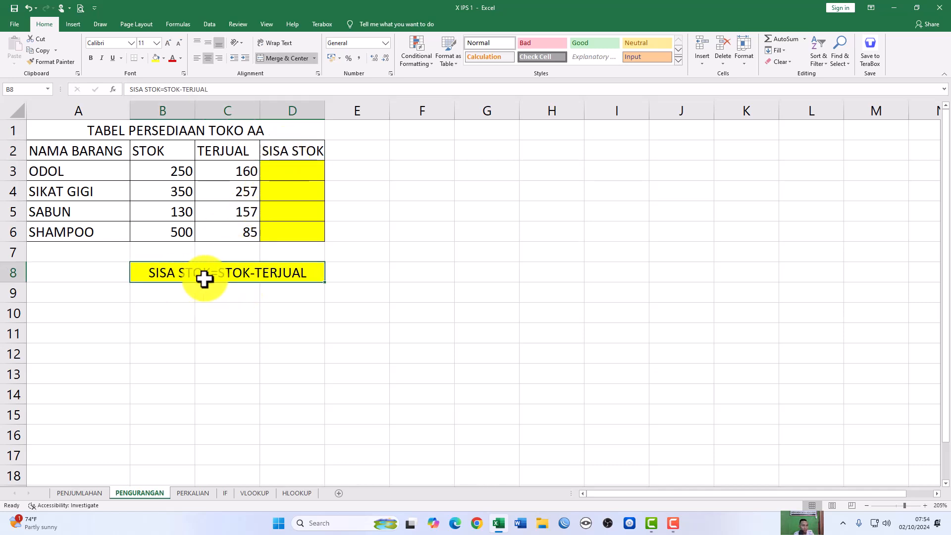
{"action": "left_click", "coordinate": [144, 58]}
{"action": "left_click", "coordinate": [163, 148]}
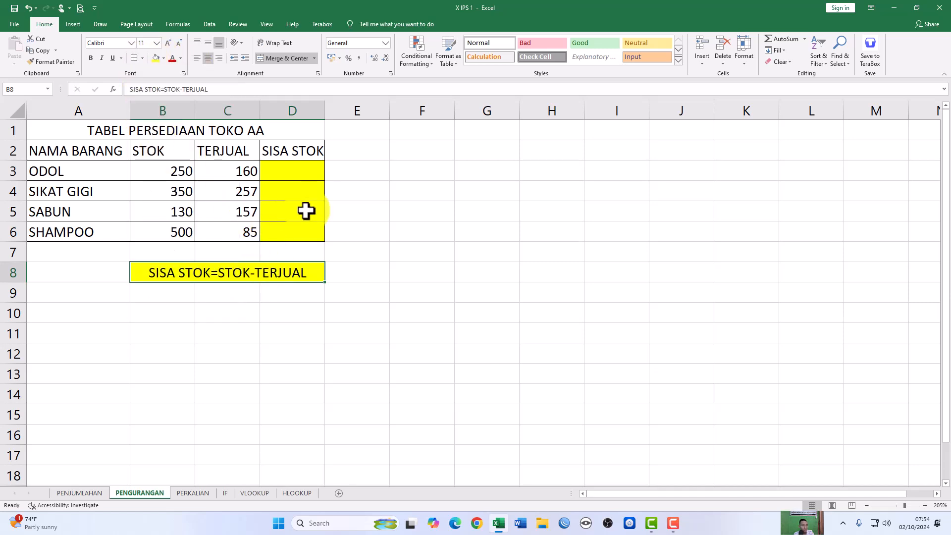
Enter =B3-C3 in cell D3 for ODOL's remaining stock and fill the formula down to D6
{"action": "left_click", "coordinate": [305, 172]}
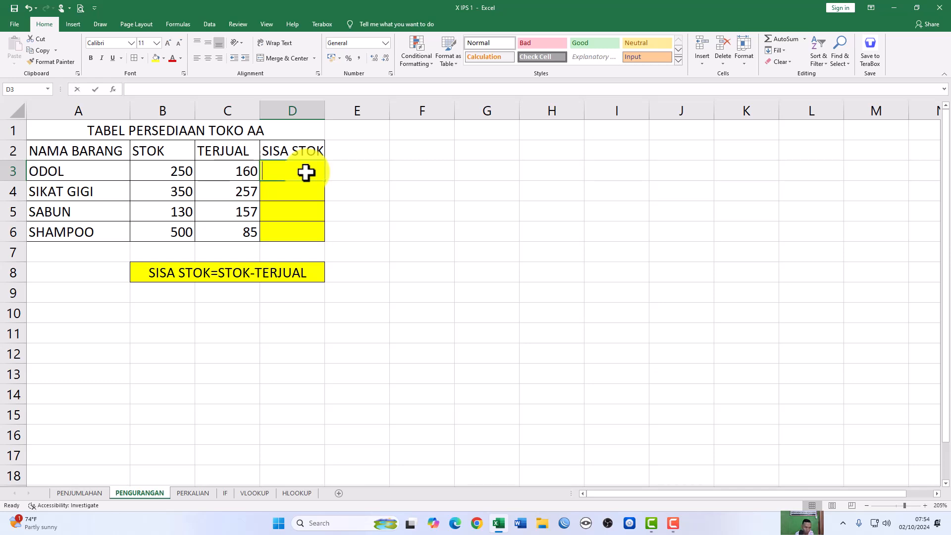
{"action": "type", "text": "="}
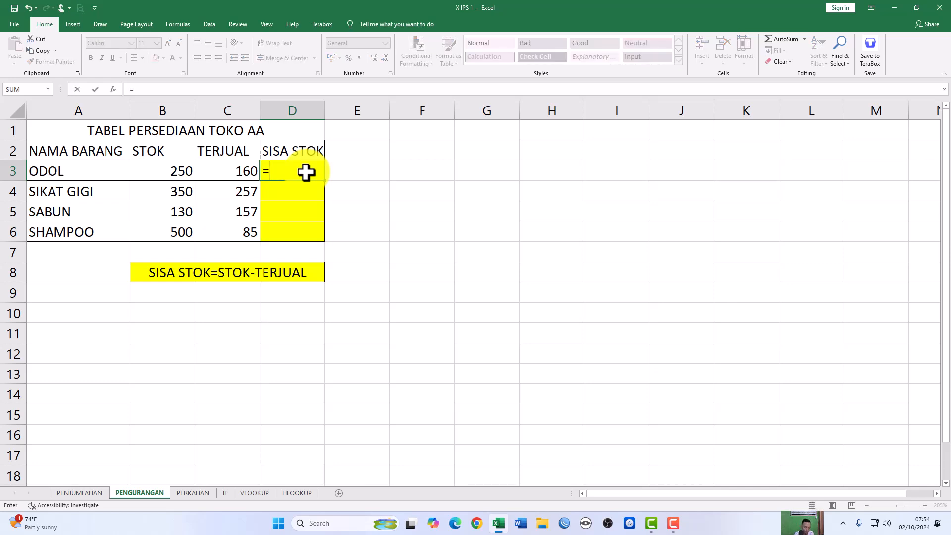
{"action": "left_click", "coordinate": [168, 170]}
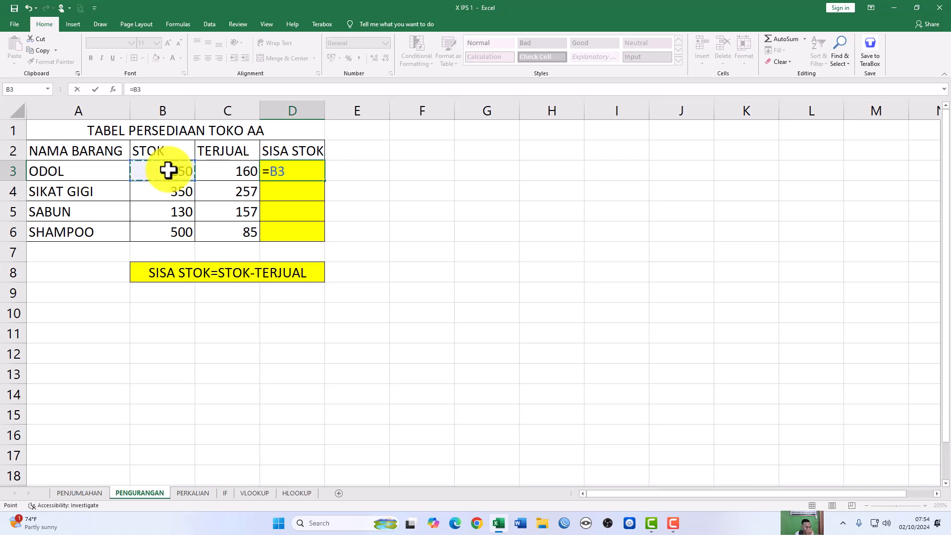
{"action": "type", "text": "-"}
{"action": "left_click", "coordinate": [216, 175]}
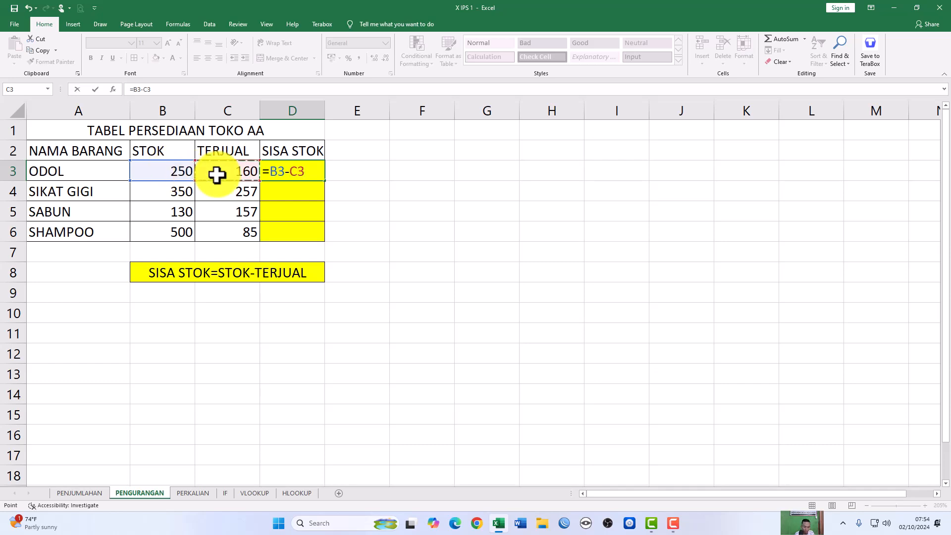
{"action": "key", "text": "ctrl+Return"}
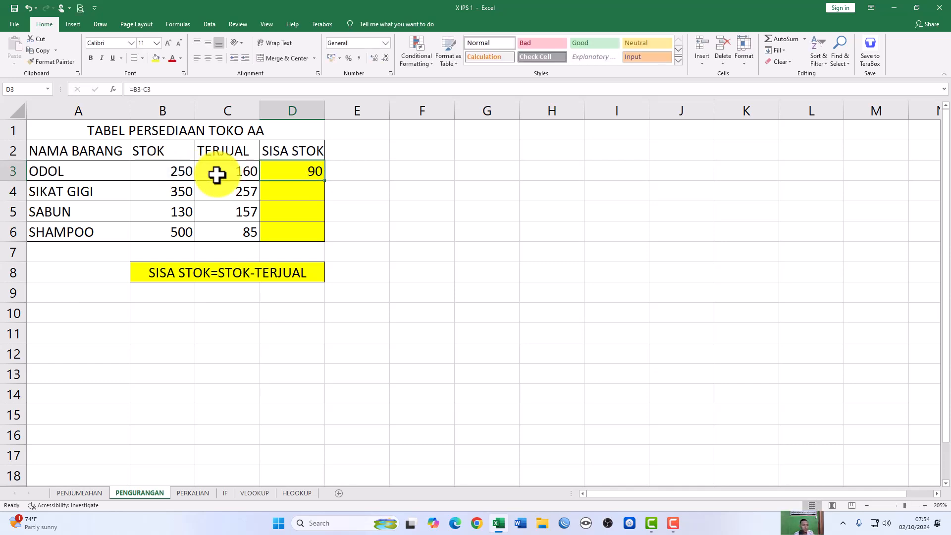
{"action": "left_click_drag", "start_coordinate": [325, 180], "coordinate": [323, 239]}
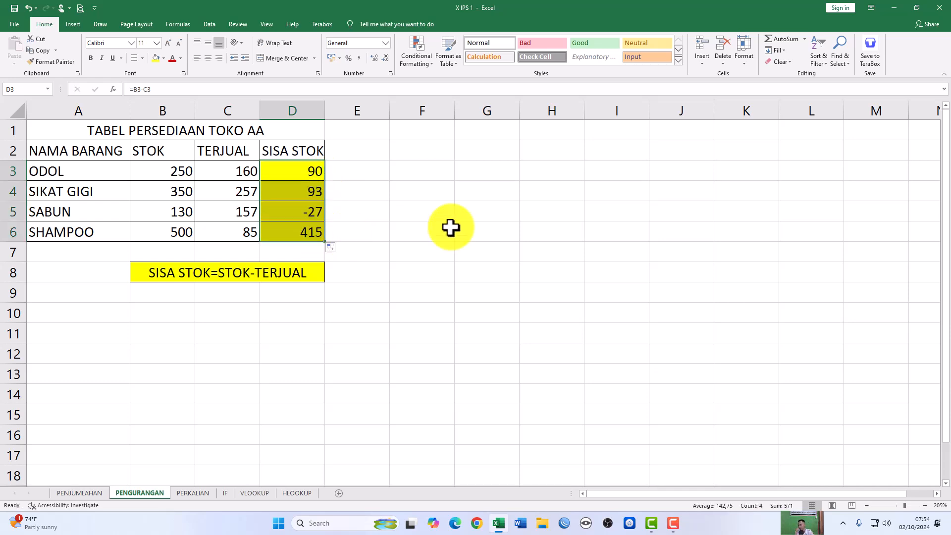
Compare SABUN's stock, sold and remaining values, set its stock in B5 to 400, and check D5 again
{"action": "left_click", "coordinate": [315, 218]}
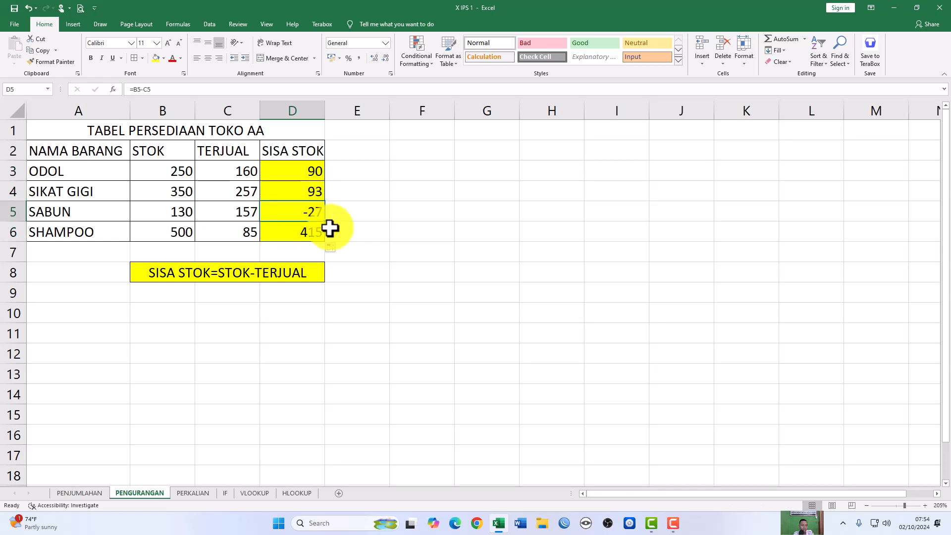
{"action": "left_click", "coordinate": [168, 213]}
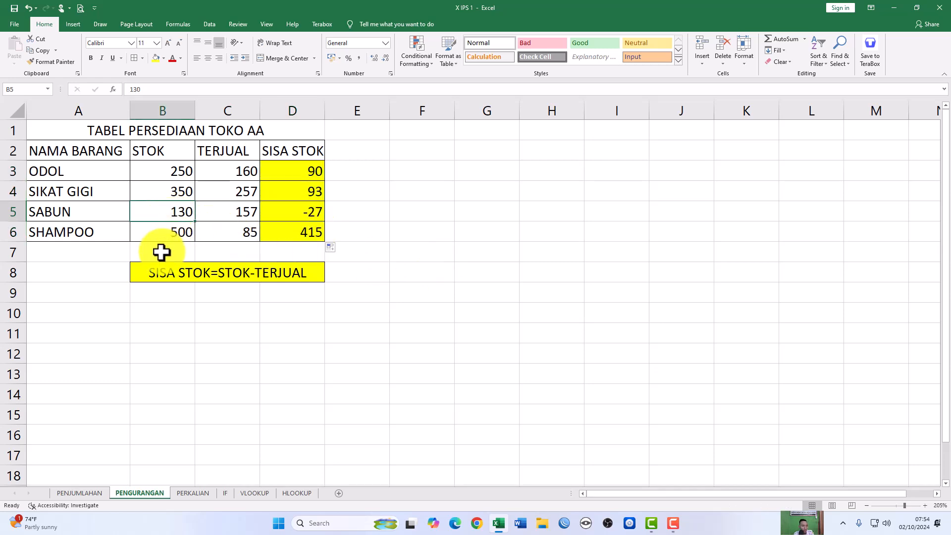
{"action": "left_click", "coordinate": [230, 214]}
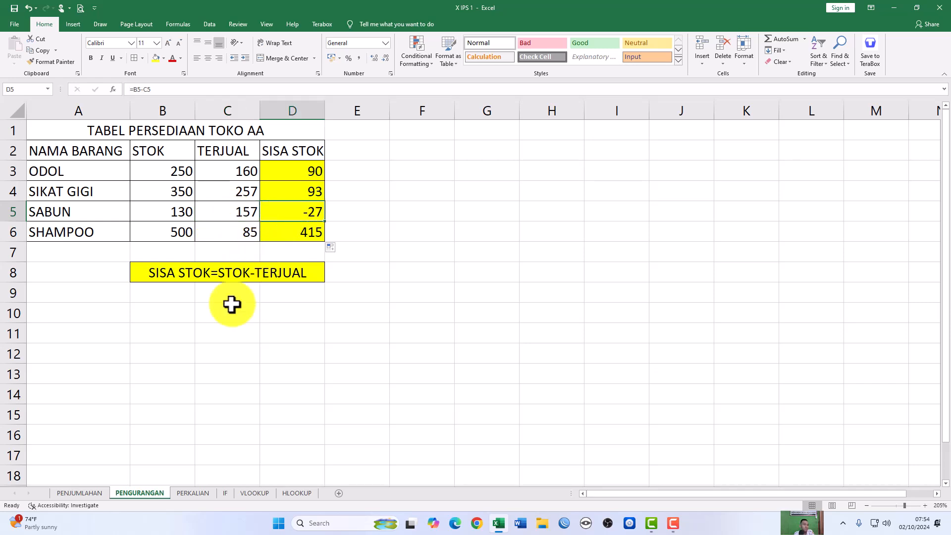
{"action": "left_click", "coordinate": [166, 214]}
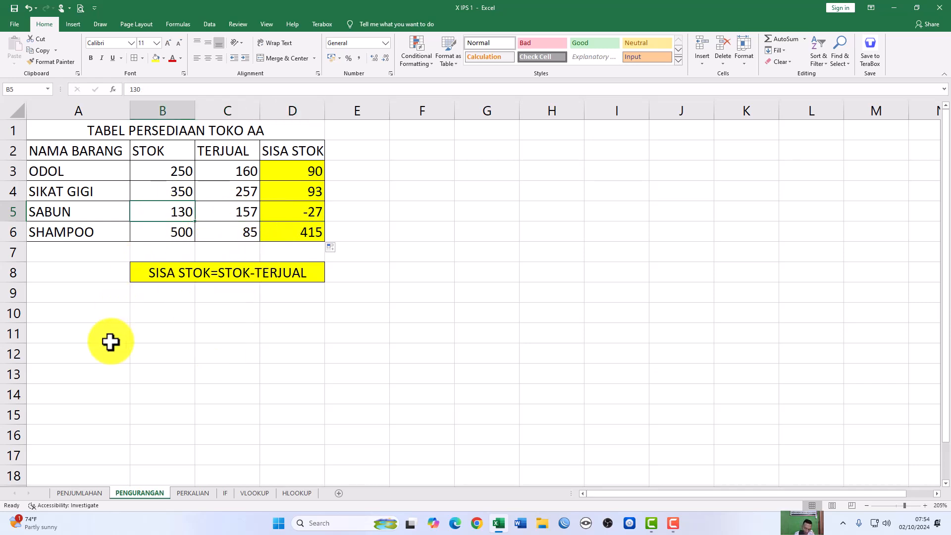
{"action": "type", "text": "400"}
{"action": "key", "text": "Return"}
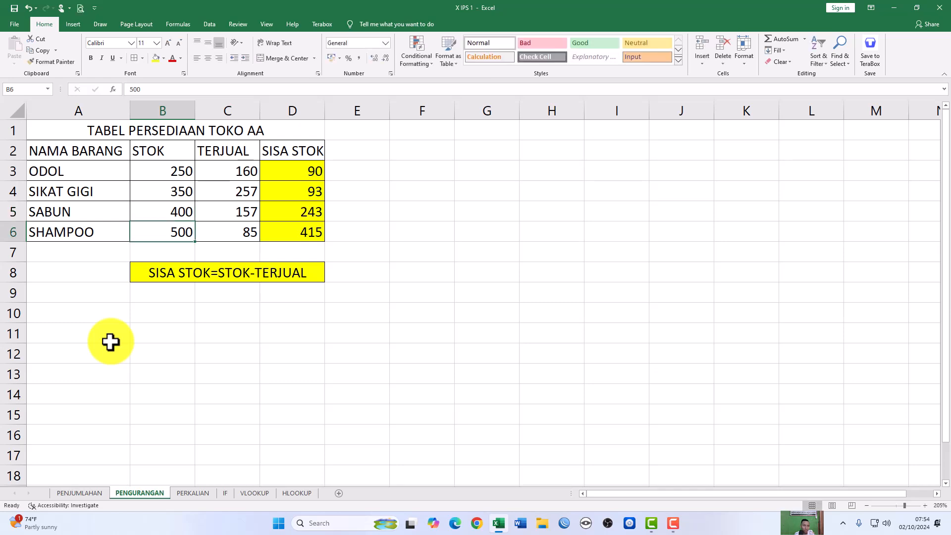
{"action": "left_click", "coordinate": [296, 219]}
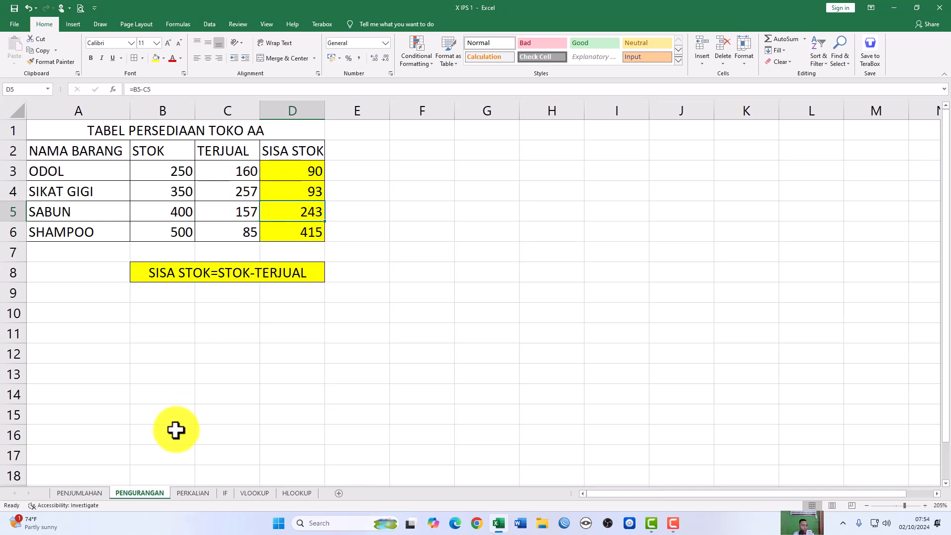
Open the PERKALIAN sheet and examine the quantity, unit price and empty subtotal cell of PEPSODENT 250ML
{"action": "left_click", "coordinate": [193, 496]}
{"action": "scroll", "coordinate": [374, 437], "scroll_direction": "up", "scroll_amount": 2}
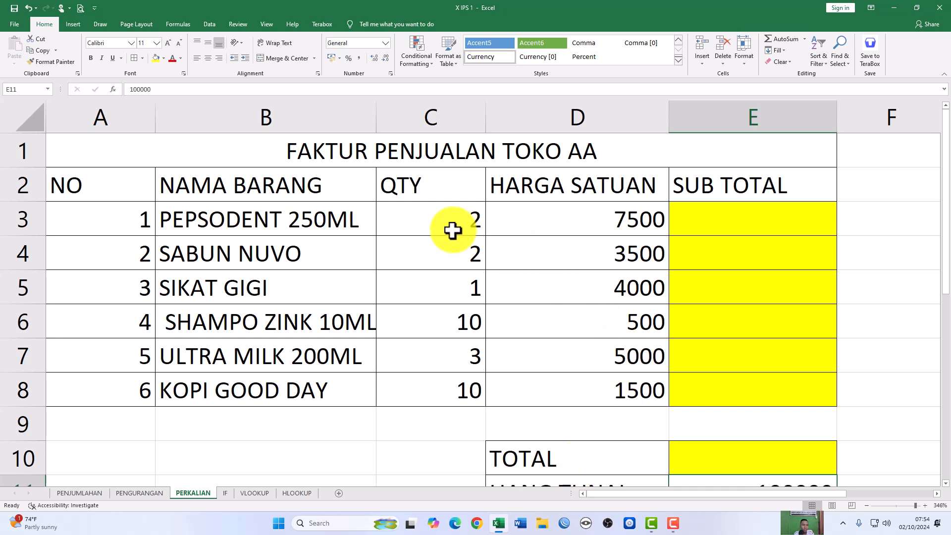
{"action": "left_click", "coordinate": [252, 219]}
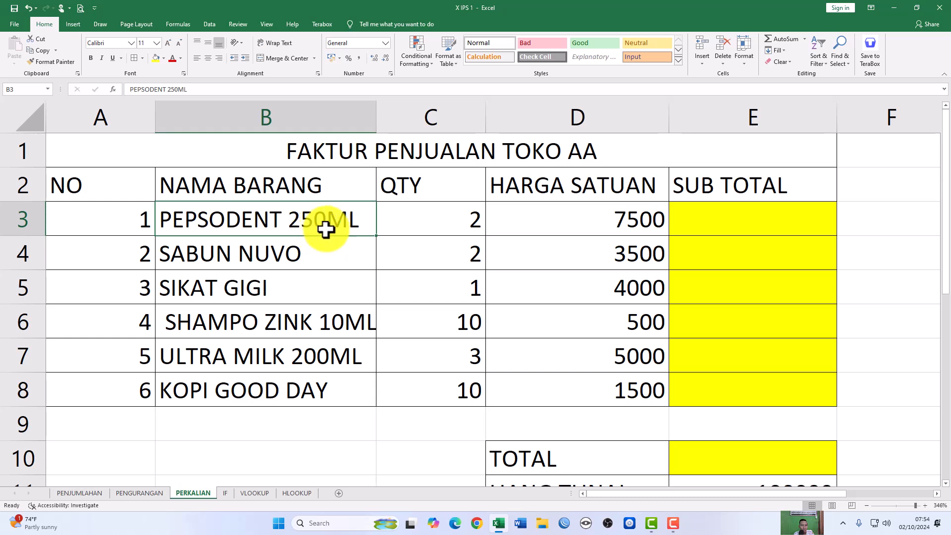
{"action": "left_click", "coordinate": [425, 223]}
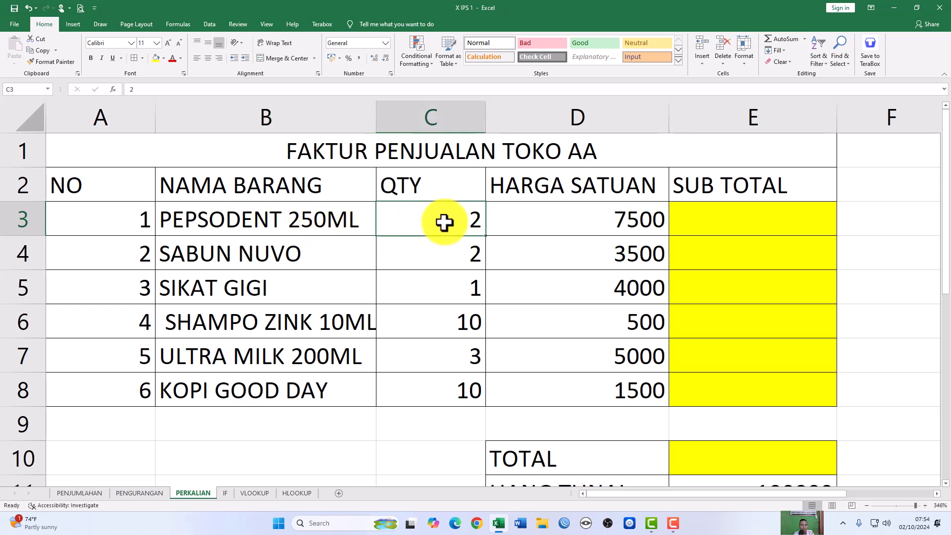
{"action": "left_click", "coordinate": [550, 223]}
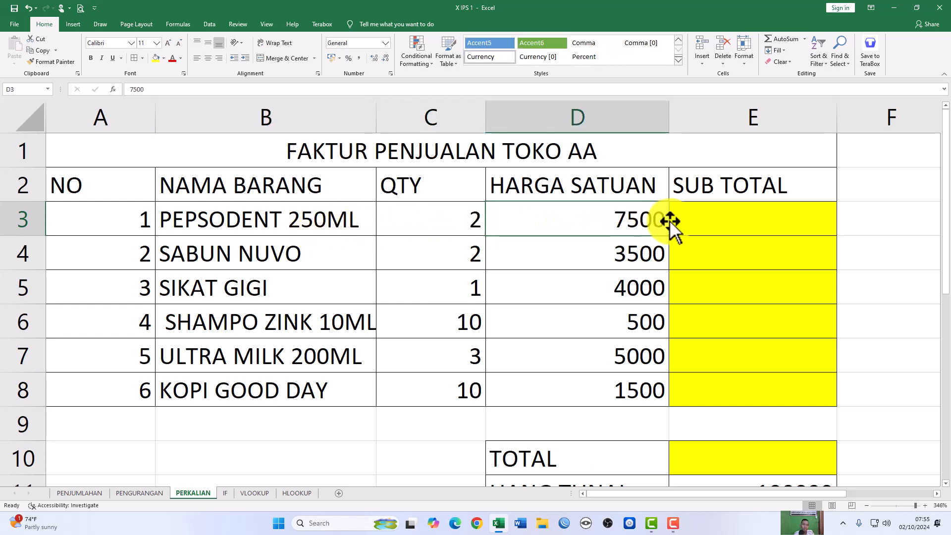
{"action": "left_click", "coordinate": [712, 222]}
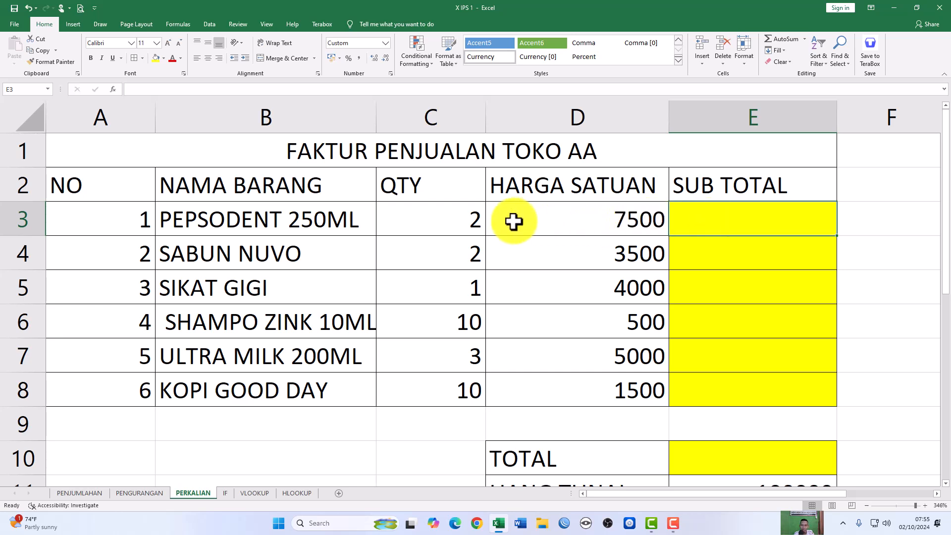
{"action": "left_click", "coordinate": [558, 222]}
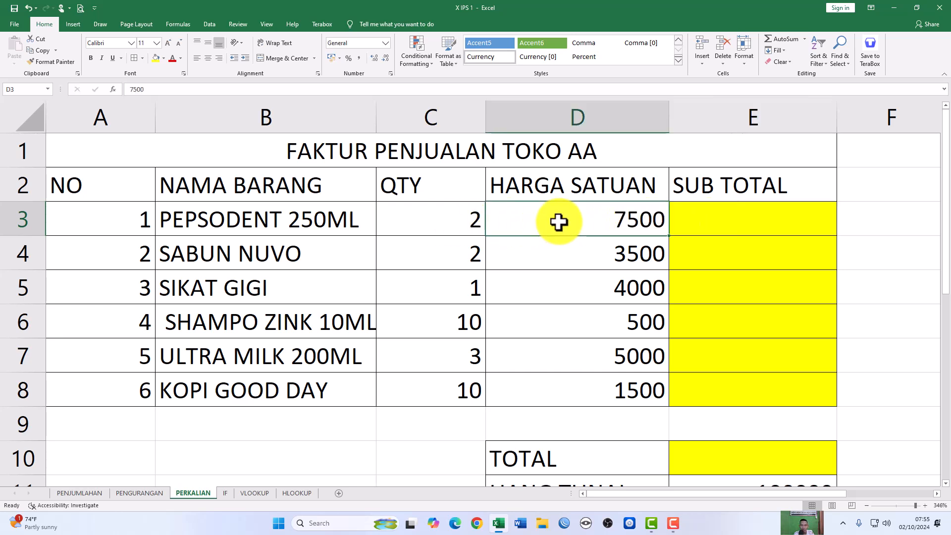
{"action": "left_click", "coordinate": [448, 219]}
{"action": "left_click", "coordinate": [716, 212]}
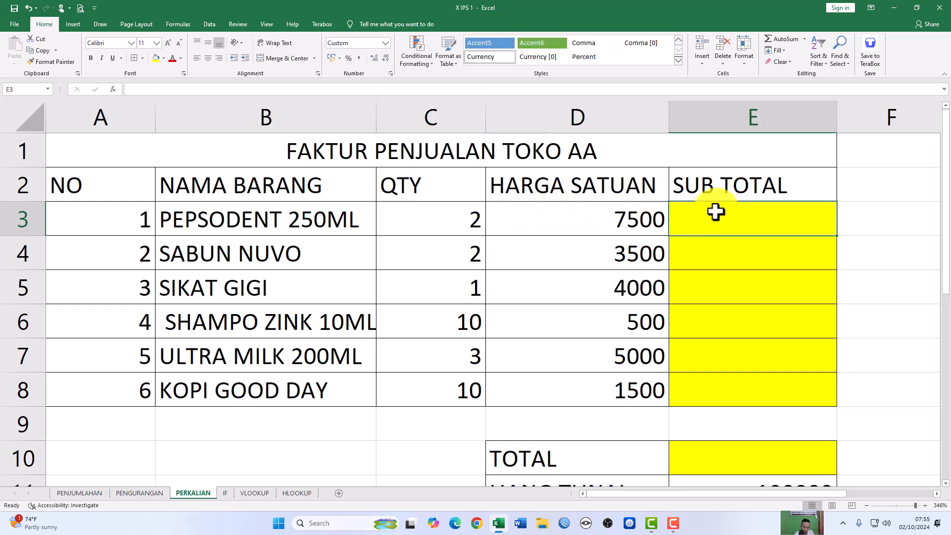
{"action": "type", "text": "="}
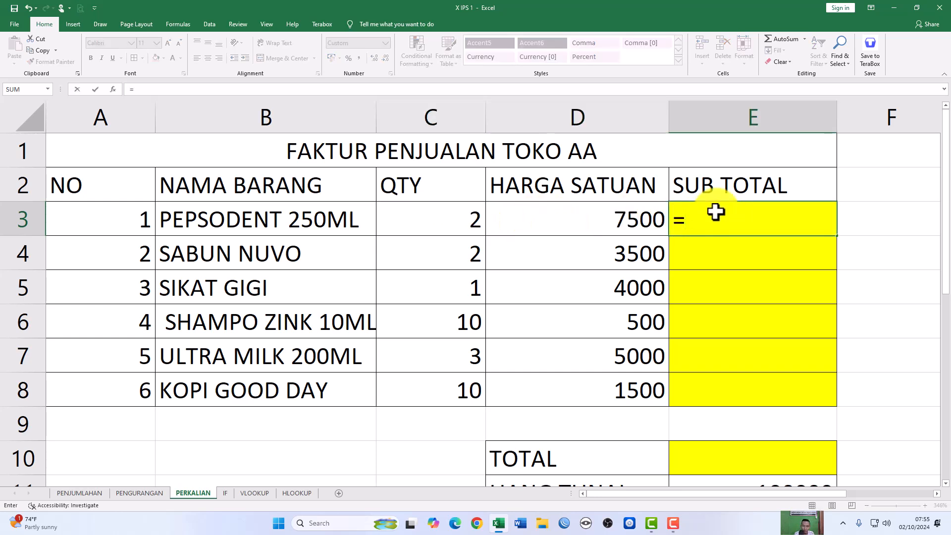
{"action": "key", "text": "Escape"}
Enter the note "SUBTOTAL=QTY*HARGA SATUAN" in cell G2 beside the invoice table
{"action": "scroll", "coordinate": [715, 215], "scroll_direction": "down", "scroll_amount": 5}
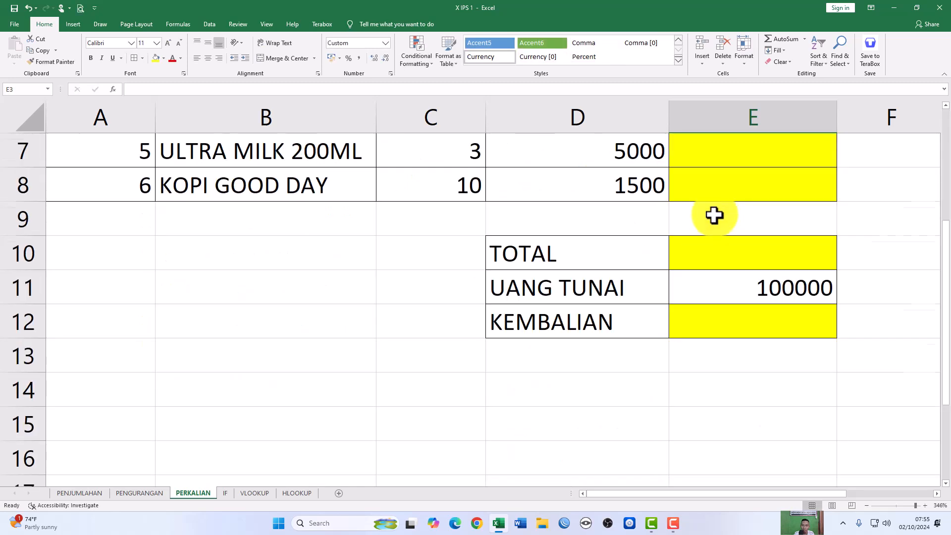
{"action": "scroll", "coordinate": [680, 247], "scroll_direction": "down", "scroll_amount": 3}
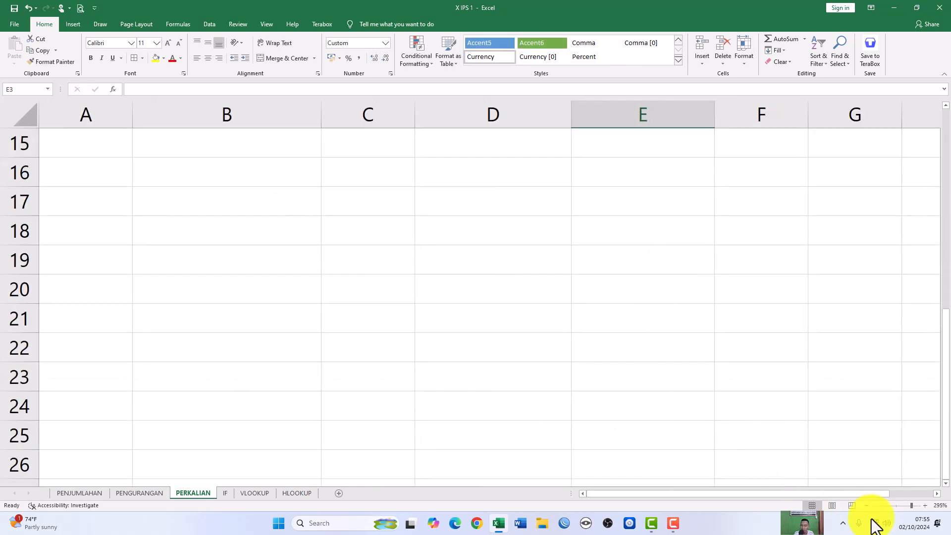
{"action": "scroll", "coordinate": [868, 510], "scroll_direction": "down", "scroll_amount": 3}
{"action": "scroll", "coordinate": [495, 325], "scroll_direction": "up", "scroll_amount": 5}
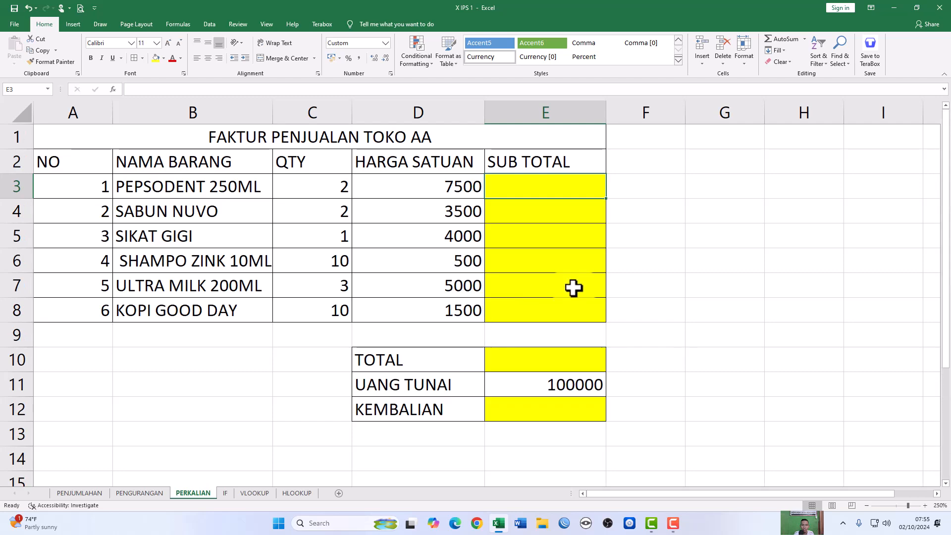
{"action": "left_click", "coordinate": [709, 170]}
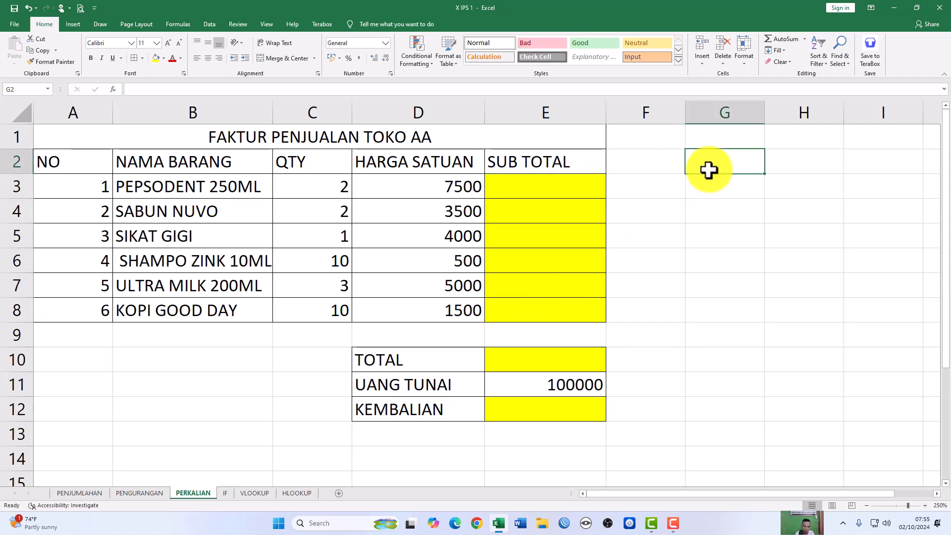
{"action": "type", "text": "="}
{"action": "key", "text": "BackSpace"}
{"action": "type", "text": "SUBTOTAL"}
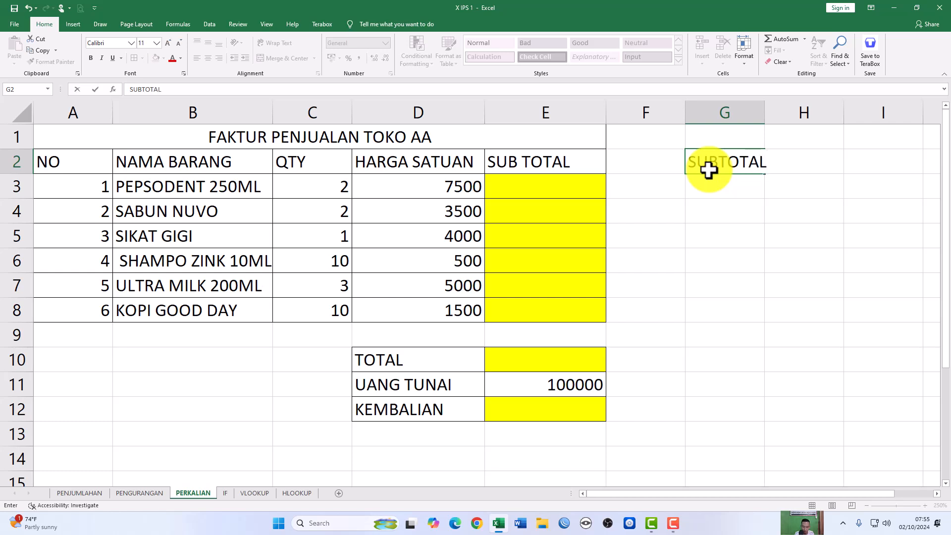
{"action": "type", "text": "=QTY*H"}
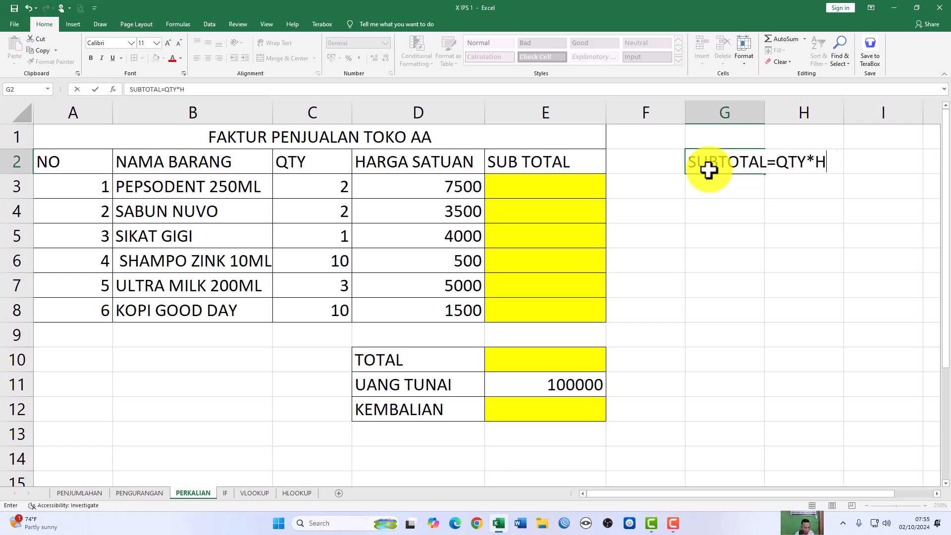
{"action": "type", "text": "ARGA SATUAN"}
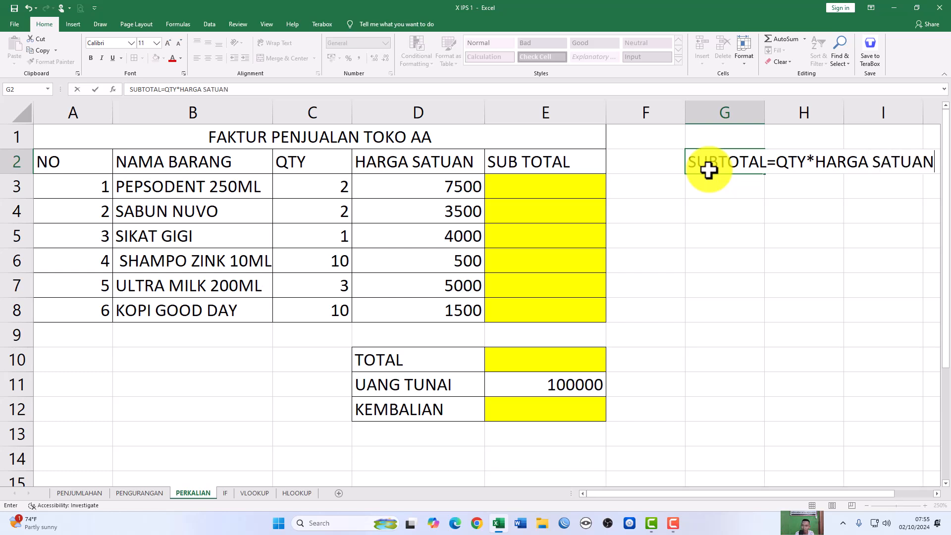
{"action": "key", "text": "Return"}
Merge and center the subtotal note across G2:J2 and fill it yellow
{"action": "left_click", "coordinate": [708, 170]}
{"action": "left_click_drag", "start_coordinate": [719, 160], "coordinate": [877, 164]}
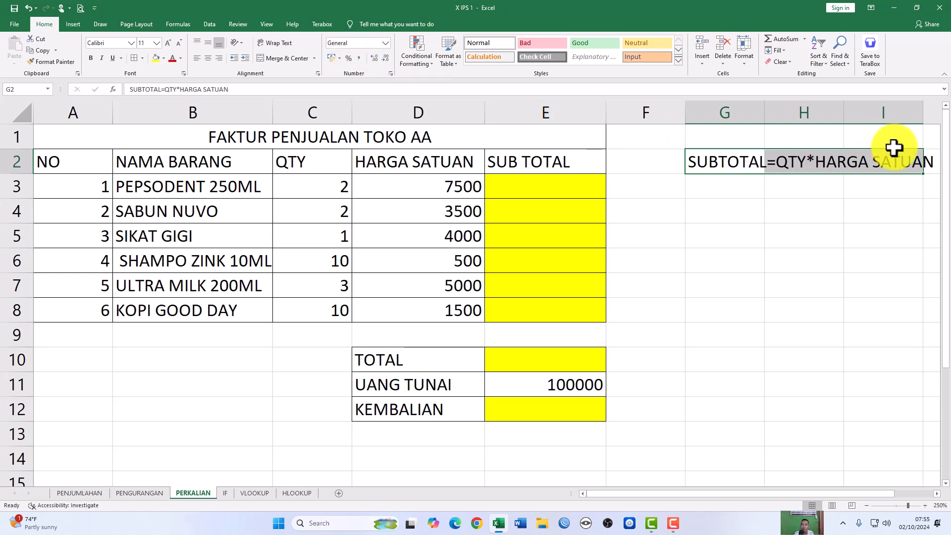
{"action": "left_click", "coordinate": [934, 162], "text": "shift"}
{"action": "left_click", "coordinate": [275, 58]}
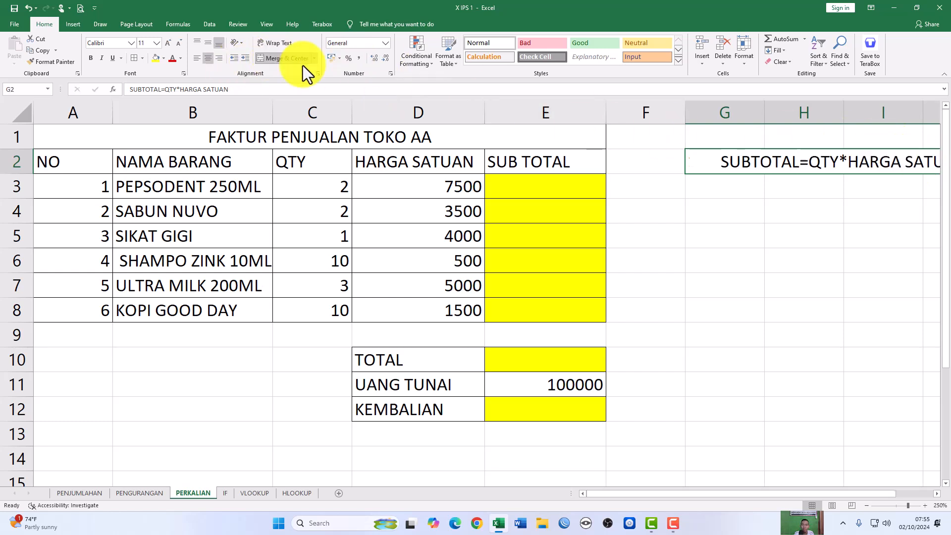
{"action": "left_click_drag", "start_coordinate": [644, 494], "coordinate": [694, 490]}
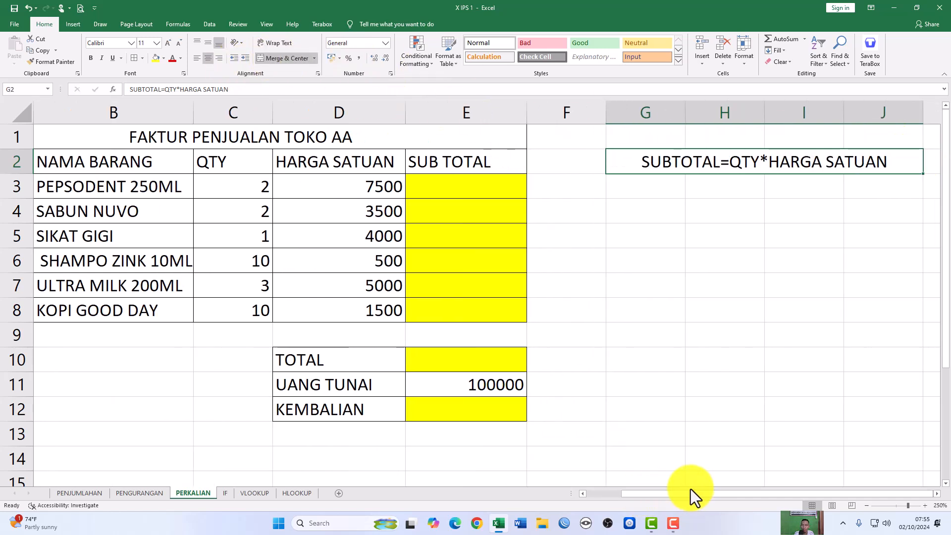
{"action": "left_click", "coordinate": [157, 58]}
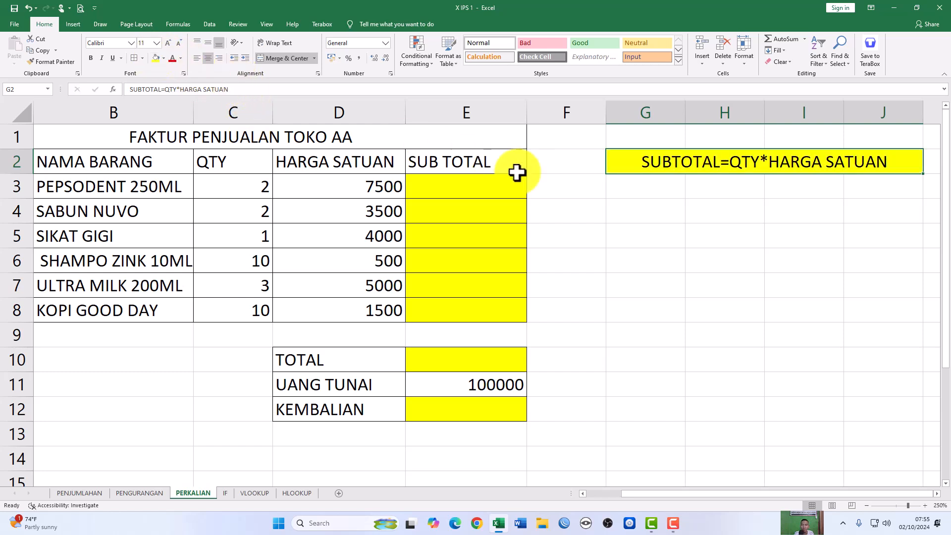
{"action": "left_click", "coordinate": [657, 185]}
{"action": "left_click", "coordinate": [655, 168]}
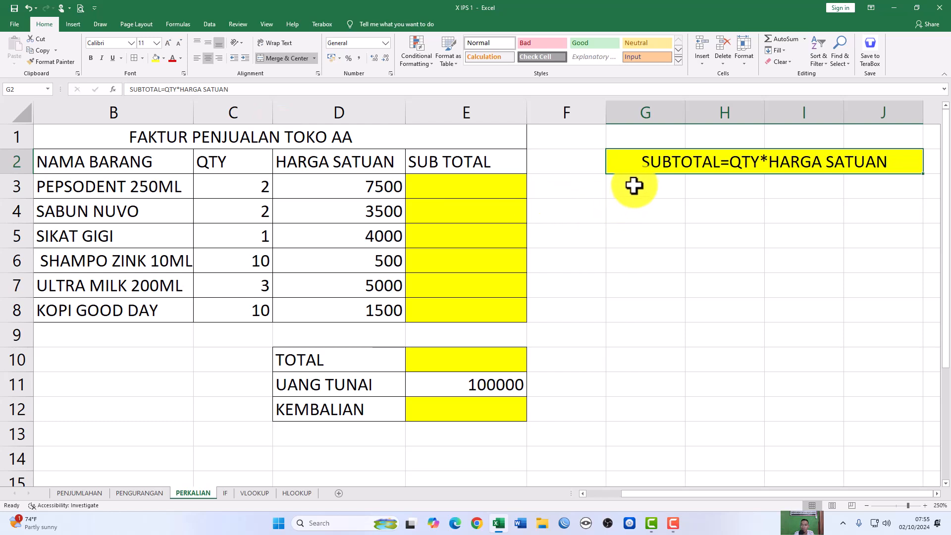
{"action": "left_click", "coordinate": [652, 185]}
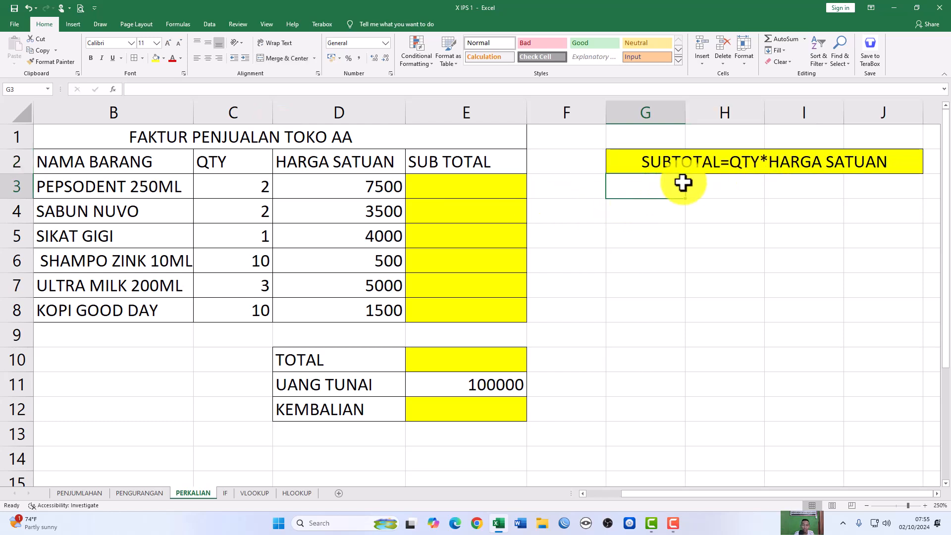
Enter =C3*D3 in cell E3 for the PEPSODENT 250ML subtotal
{"action": "left_click", "coordinate": [463, 190]}
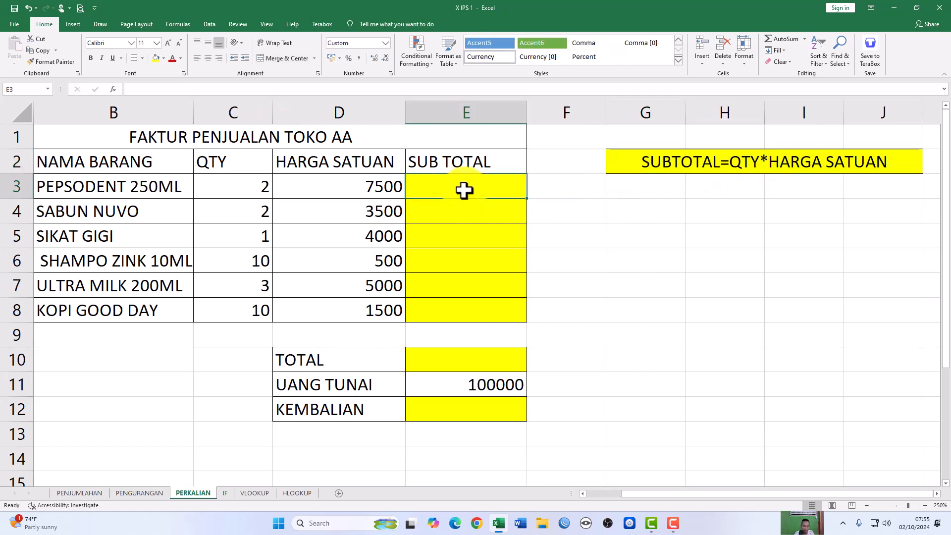
{"action": "type", "text": "="}
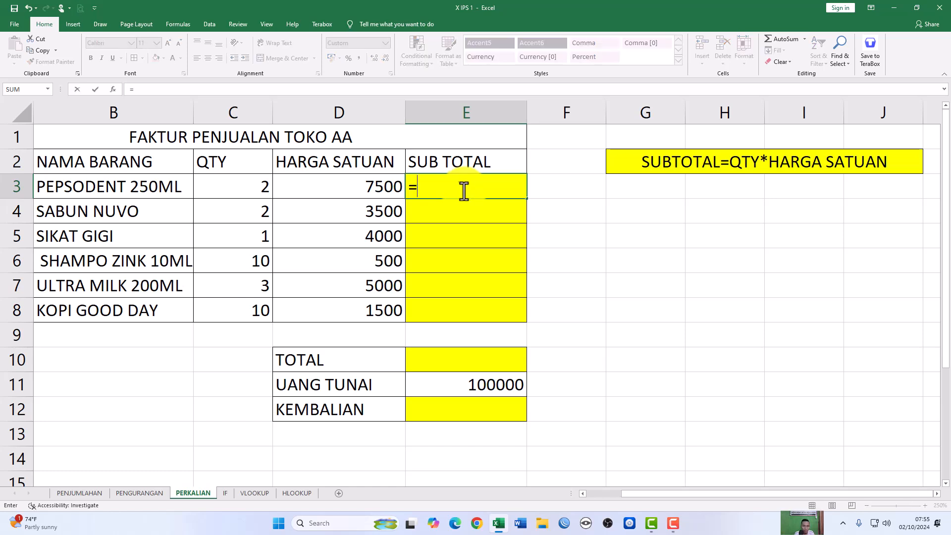
{"action": "left_click", "coordinate": [221, 188]}
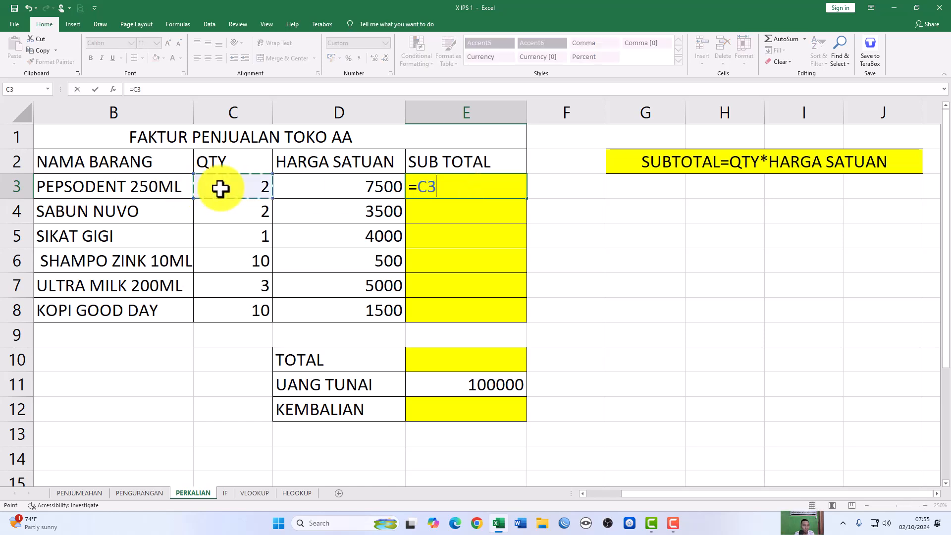
{"action": "type", "text": "*"}
{"action": "left_click", "coordinate": [319, 187]}
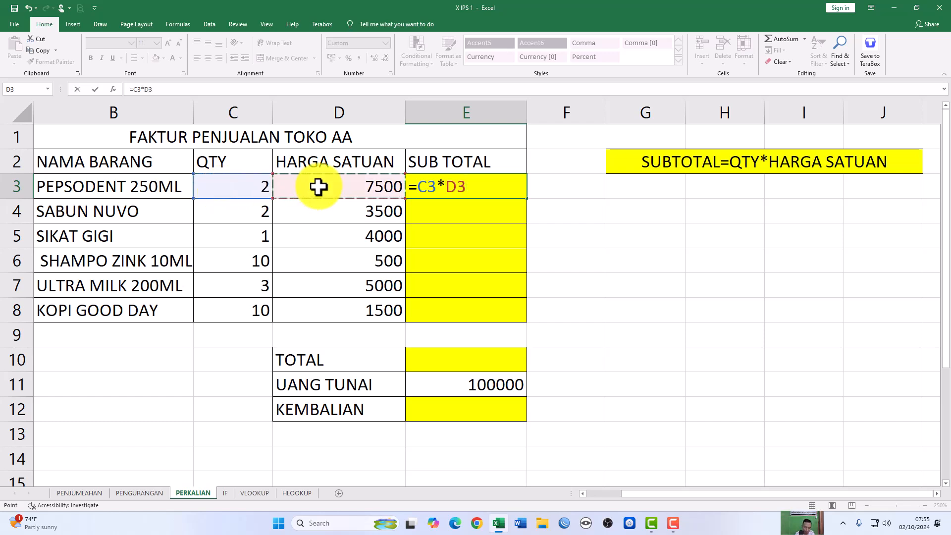
{"action": "key", "text": "Return"}
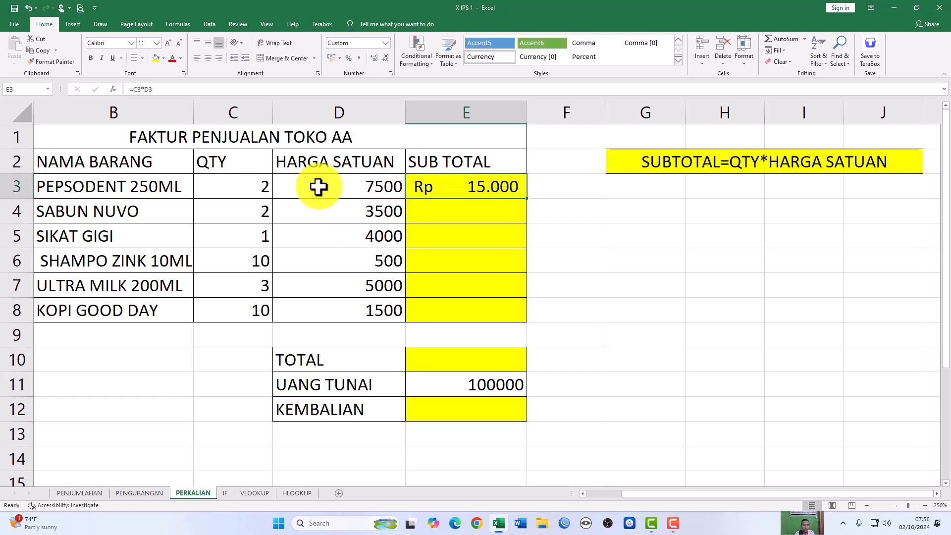
Set the number format of the subtotal cells E3:E8 to General
{"action": "left_click_drag", "start_coordinate": [451, 191], "coordinate": [452, 301]}
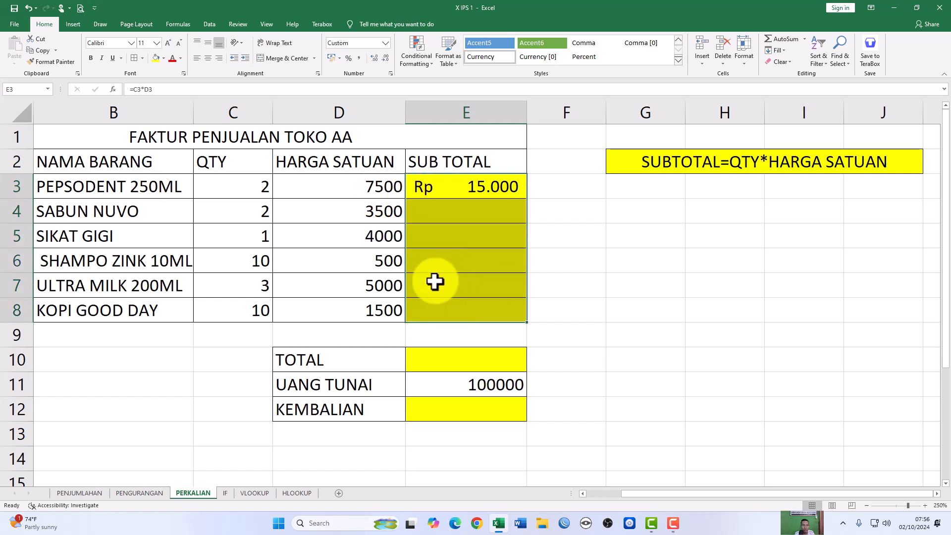
{"action": "left_click", "coordinate": [388, 44]}
{"action": "left_click", "coordinate": [386, 43]}
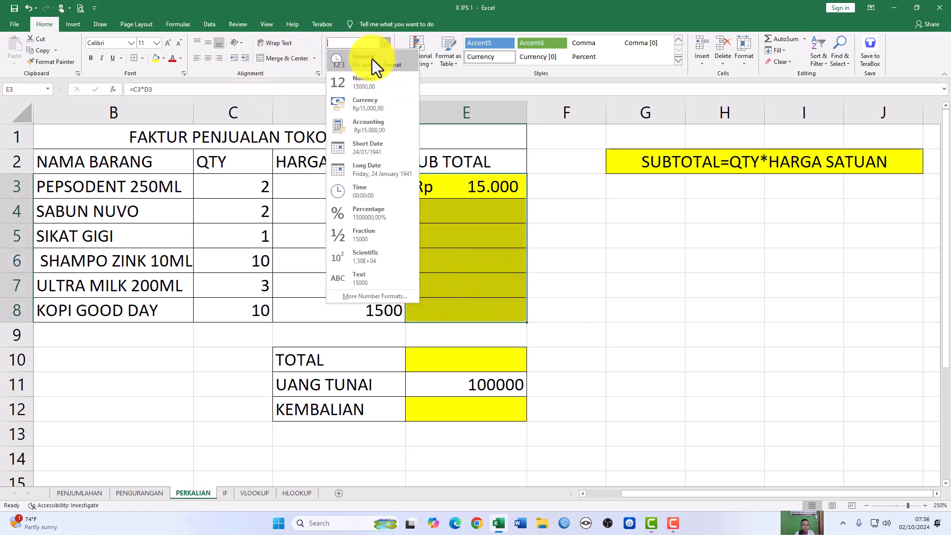
{"action": "left_click", "coordinate": [367, 82]}
Fill the subtotal formula from E3 down to E8
{"action": "left_click", "coordinate": [465, 193]}
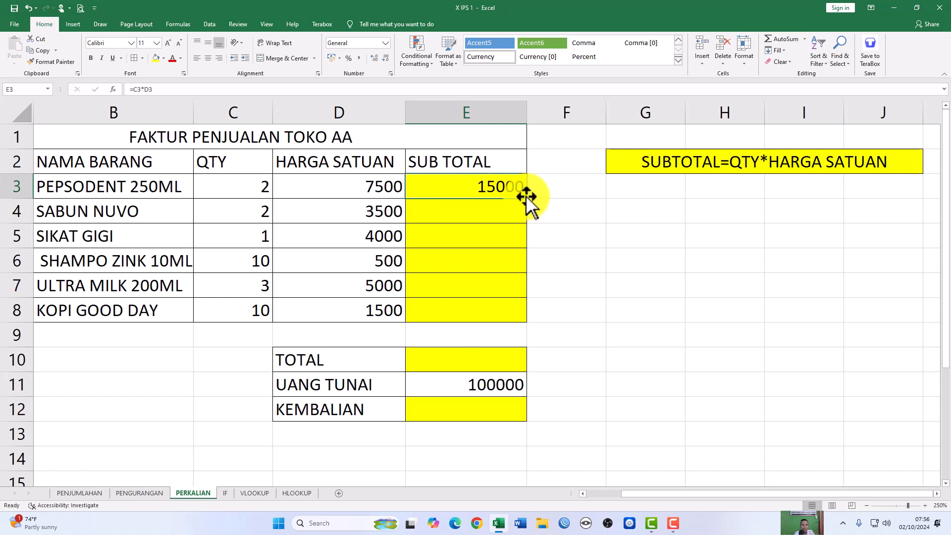
{"action": "left_click_drag", "start_coordinate": [527, 198], "coordinate": [524, 318]}
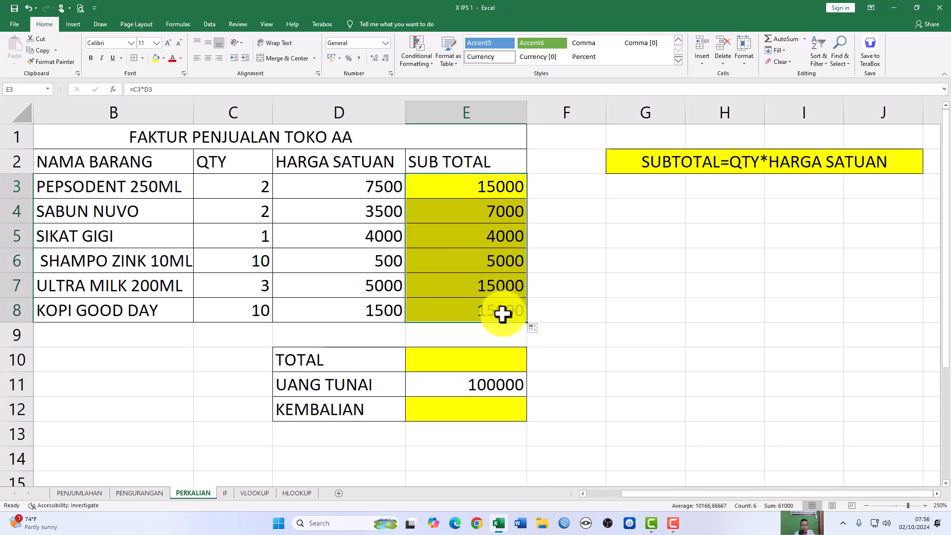
{"action": "left_click", "coordinate": [469, 304]}
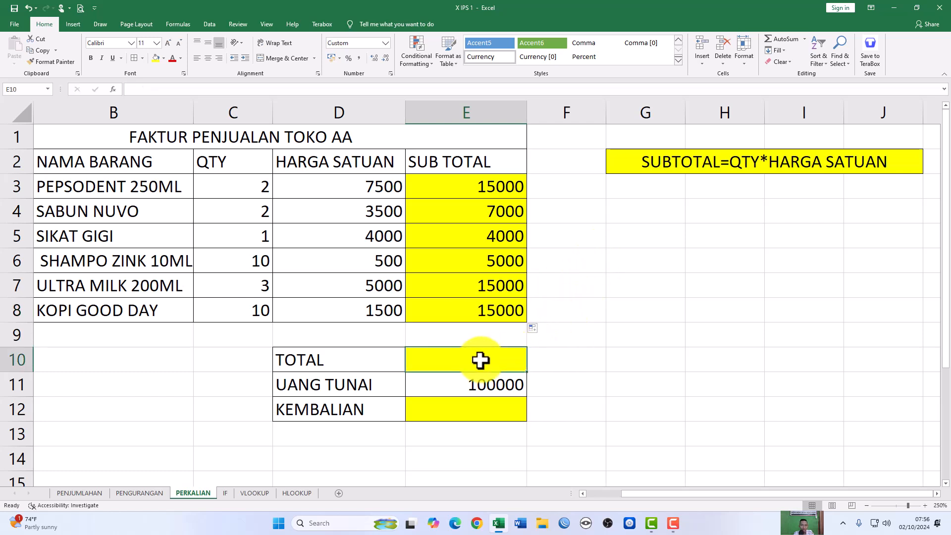
Enter the note "TOTAL= MENJUMLAHKAN SUBTOTAL" in cell G3 below the subtotal note
{"action": "left_click", "coordinate": [647, 191]}
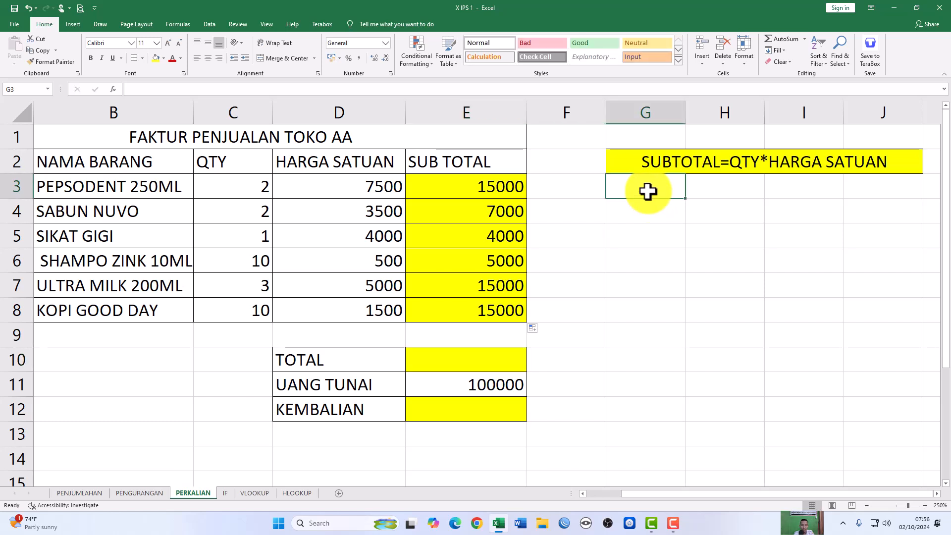
{"action": "type", "text": "TOTA"}
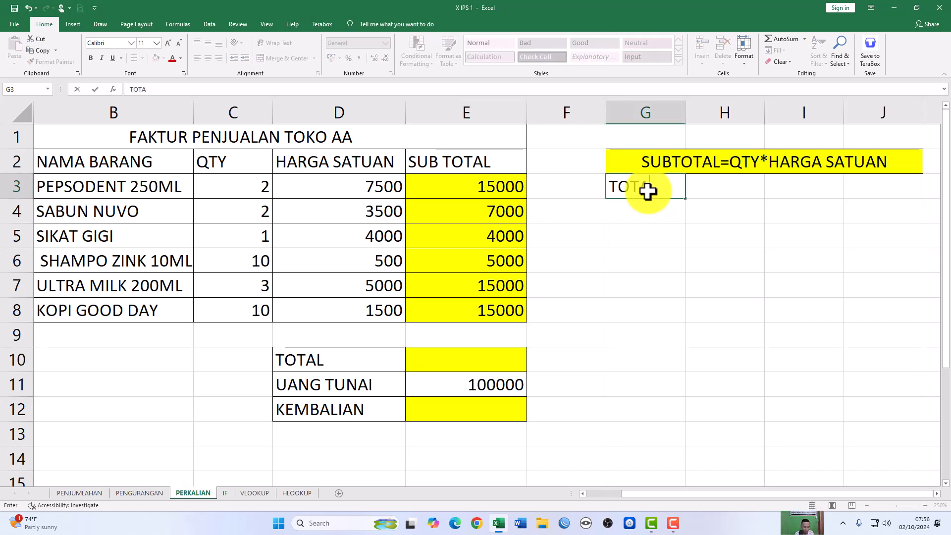
{"action": "type", "text": "L="}
{"action": "type", "text": "MEN"}
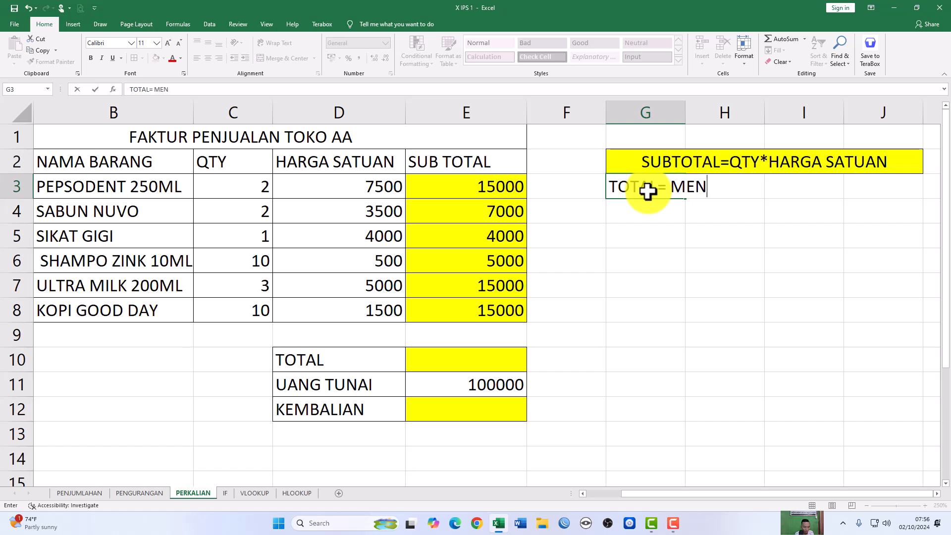
{"action": "type", "text": "JUMLAHKAN SUBTOTAL"}
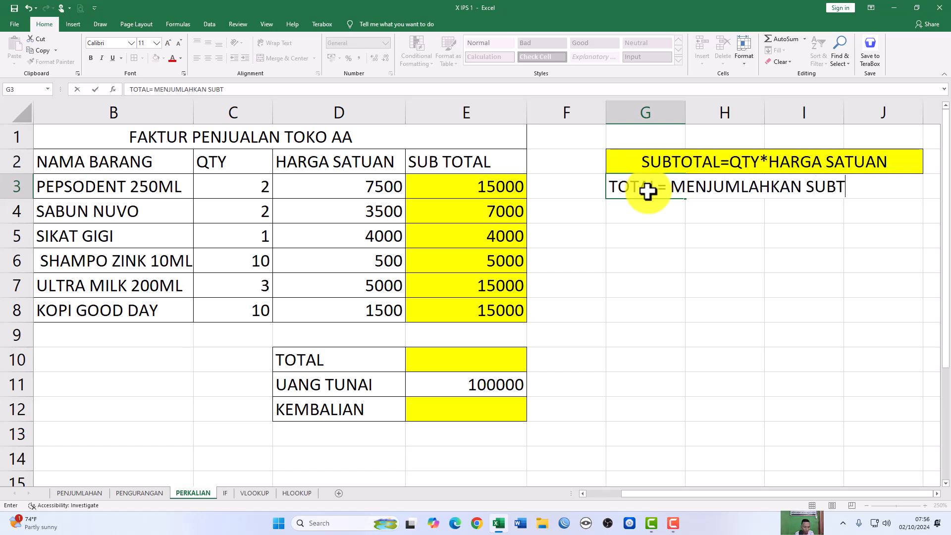
{"action": "key", "text": "Return"}
Merge and center the total note across G3:J3 and fill it yellow
{"action": "left_click", "coordinate": [648, 190]}
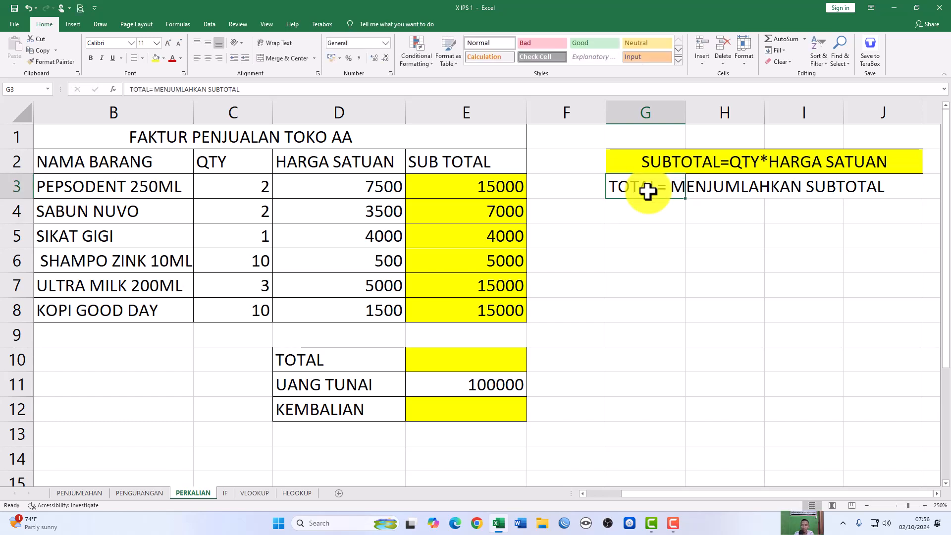
{"action": "left_click_drag", "start_coordinate": [658, 190], "coordinate": [870, 187]}
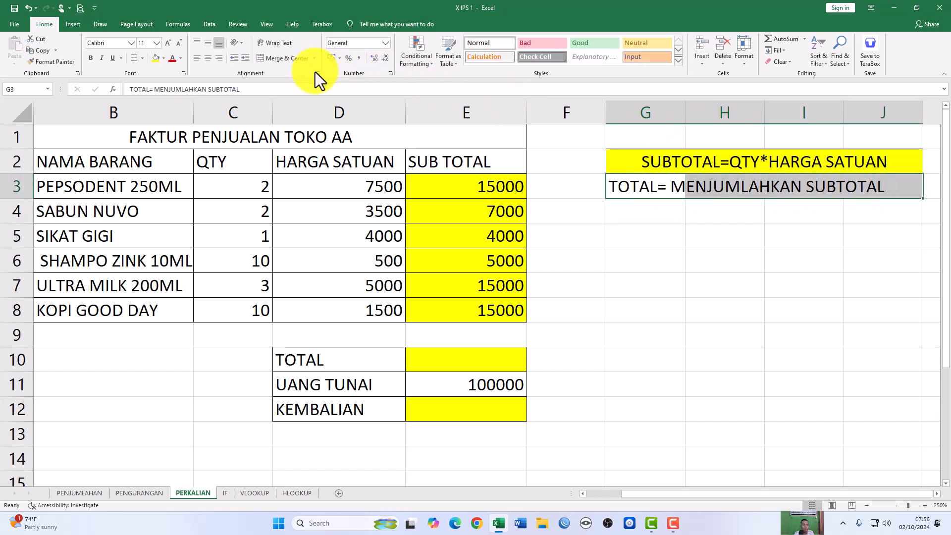
{"action": "left_click", "coordinate": [278, 59]}
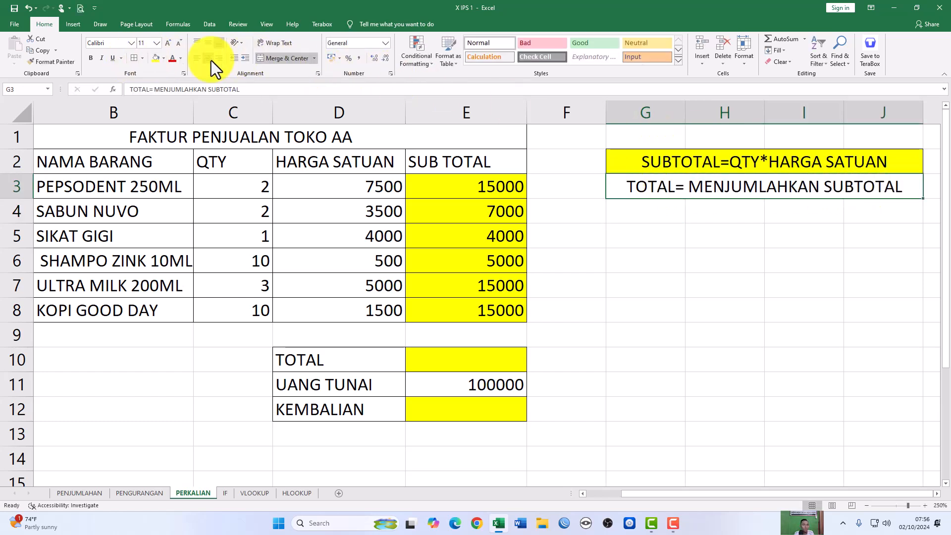
{"action": "left_click", "coordinate": [155, 58]}
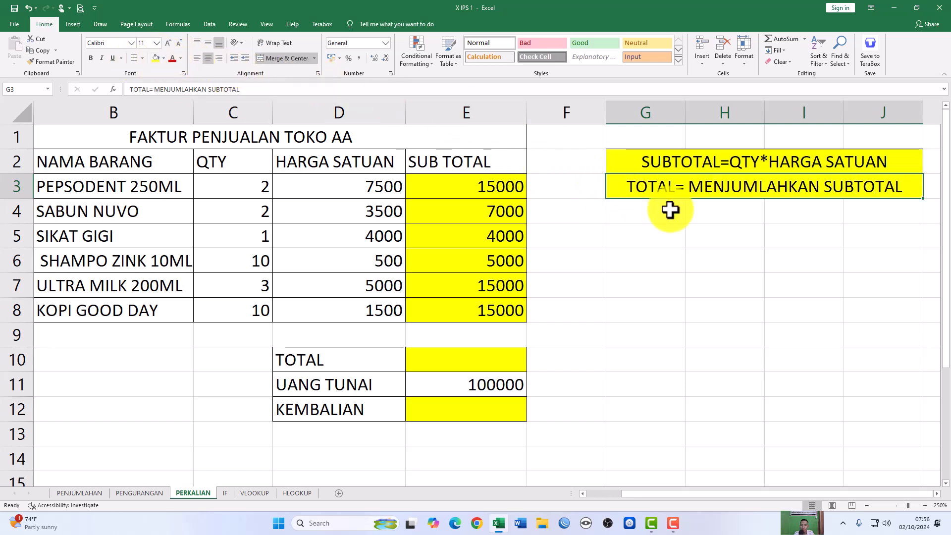
Enter the formula =SUM(E3:E8) in cell E10 to total the invoice subtotals
{"action": "left_click", "coordinate": [492, 364]}
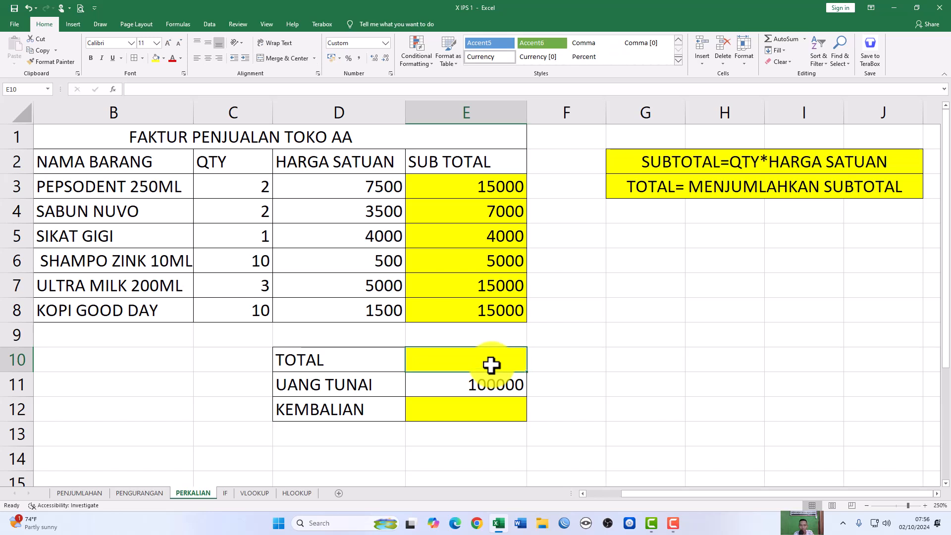
{"action": "type", "text": "="}
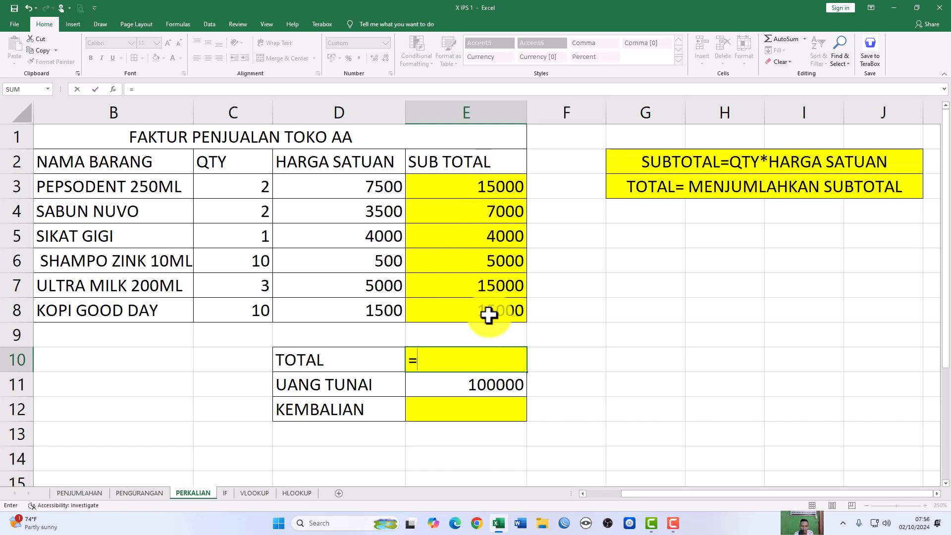
{"action": "type", "text": "SUM("}
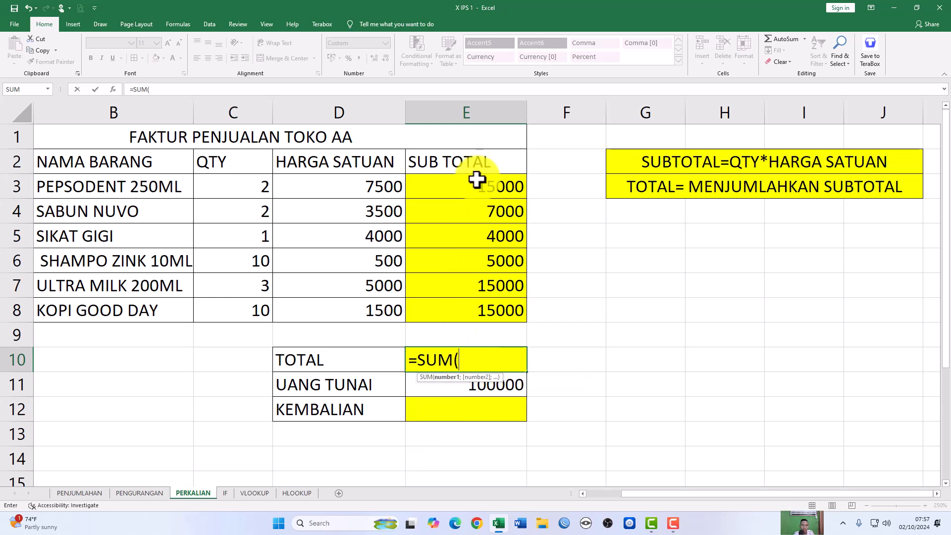
{"action": "left_click_drag", "start_coordinate": [476, 183], "coordinate": [483, 316]}
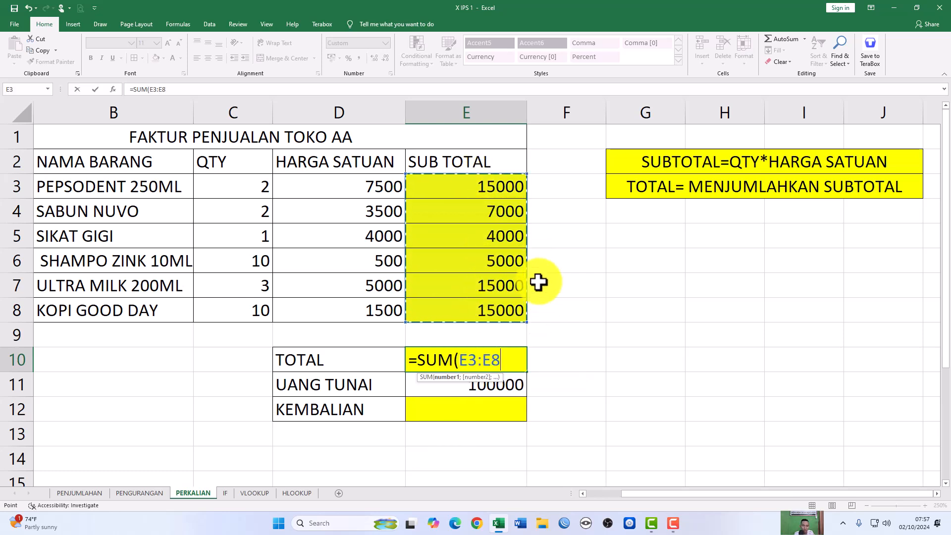
{"action": "type", "text": ")"}
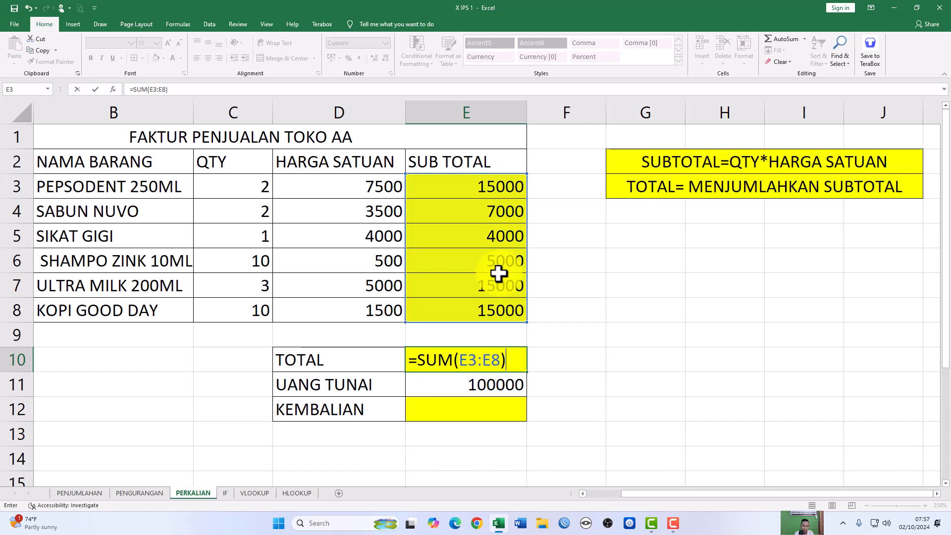
{"action": "key", "text": "Return"}
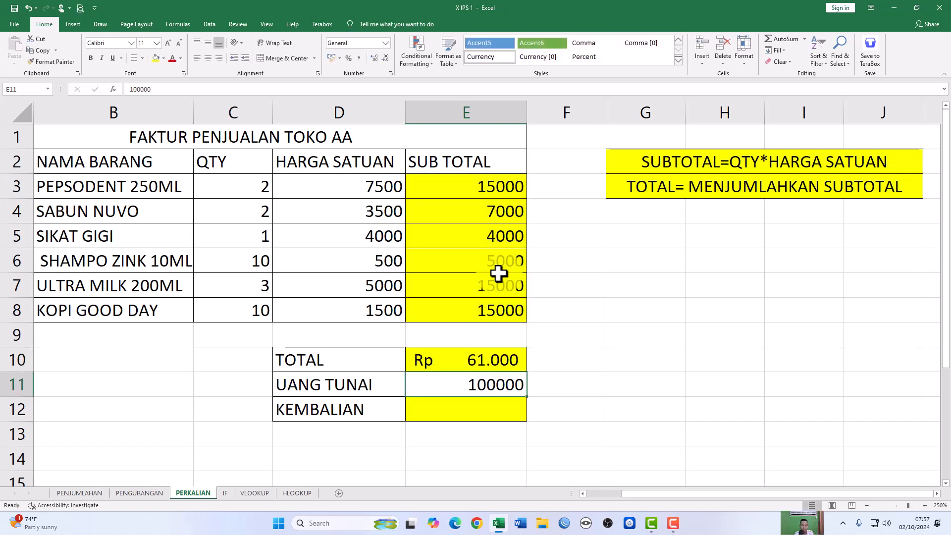
Set the number format of the TOTAL cell E10 to General
{"action": "key", "text": "Up"}
{"action": "left_click", "coordinate": [385, 44]}
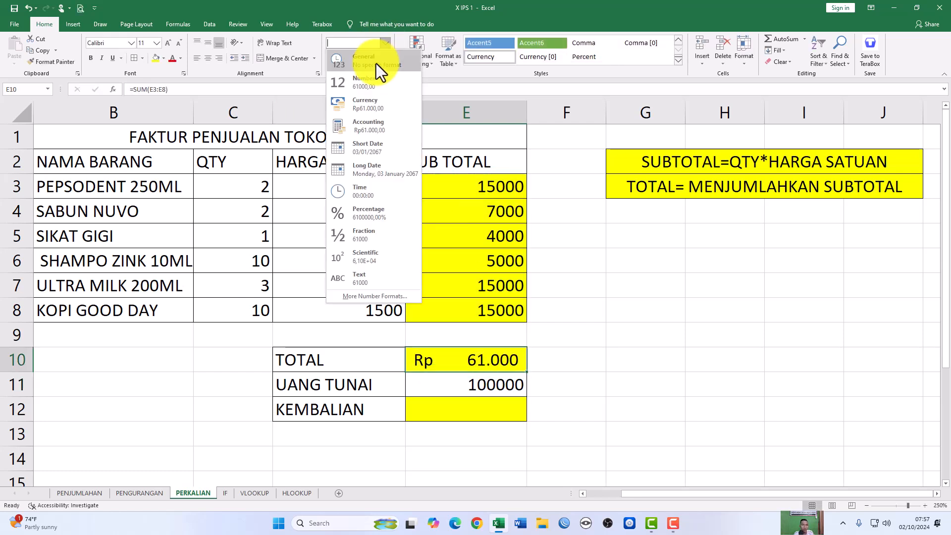
{"action": "left_click", "coordinate": [376, 63]}
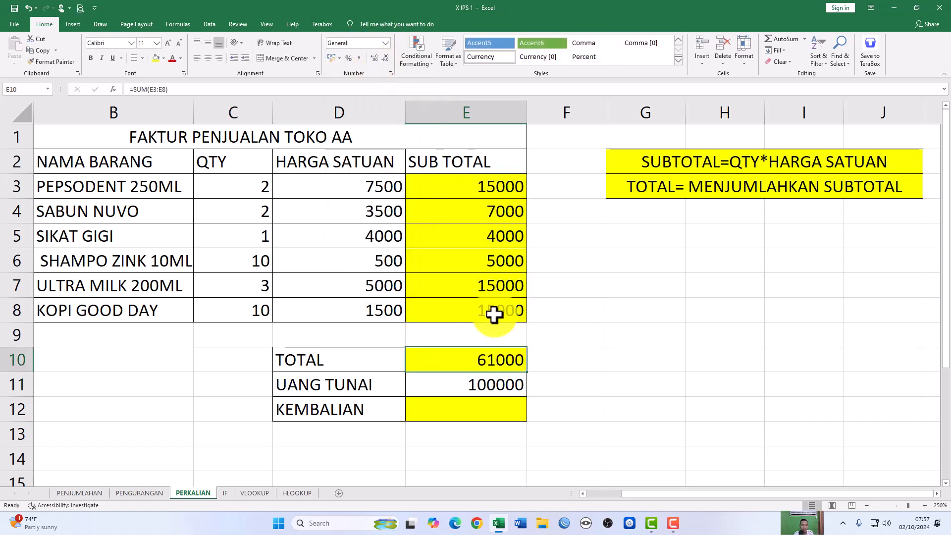
Calculate the change in the KEMBALIAN cell E12 with the formula =E11-E10
{"action": "left_click", "coordinate": [506, 409]}
{"action": "left_click", "coordinate": [488, 387]}
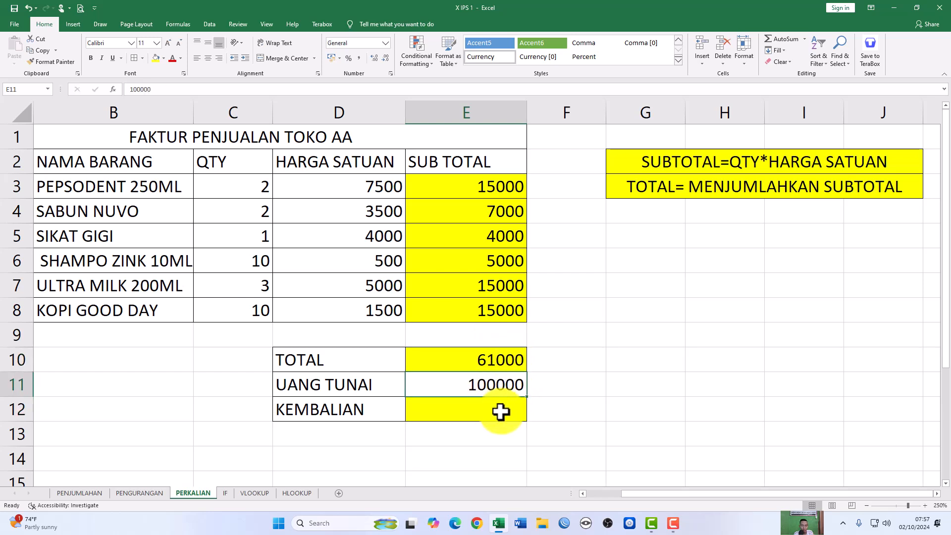
{"action": "left_click", "coordinate": [501, 414]}
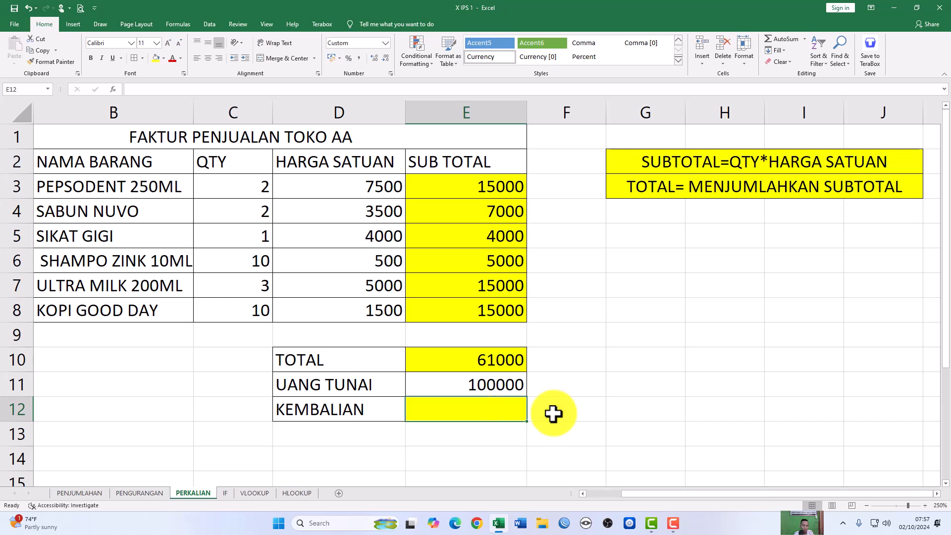
{"action": "type", "text": "="}
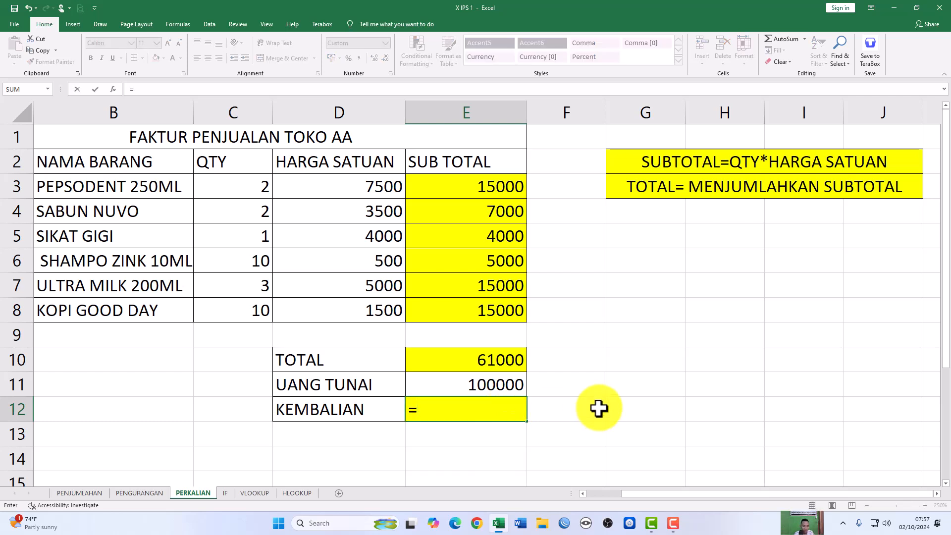
{"action": "left_click", "coordinate": [489, 385]}
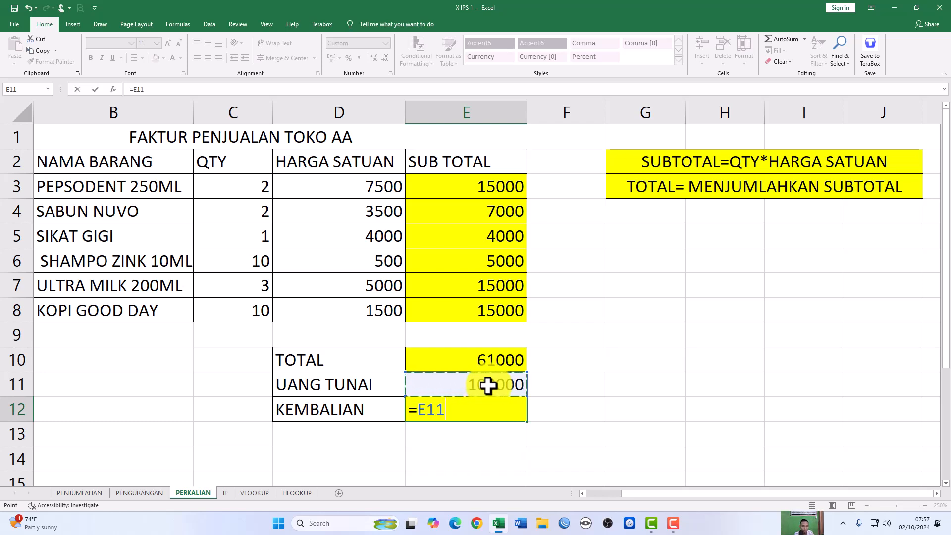
{"action": "type", "text": "="}
{"action": "key", "text": "BackSpace"}
{"action": "type", "text": "-"}
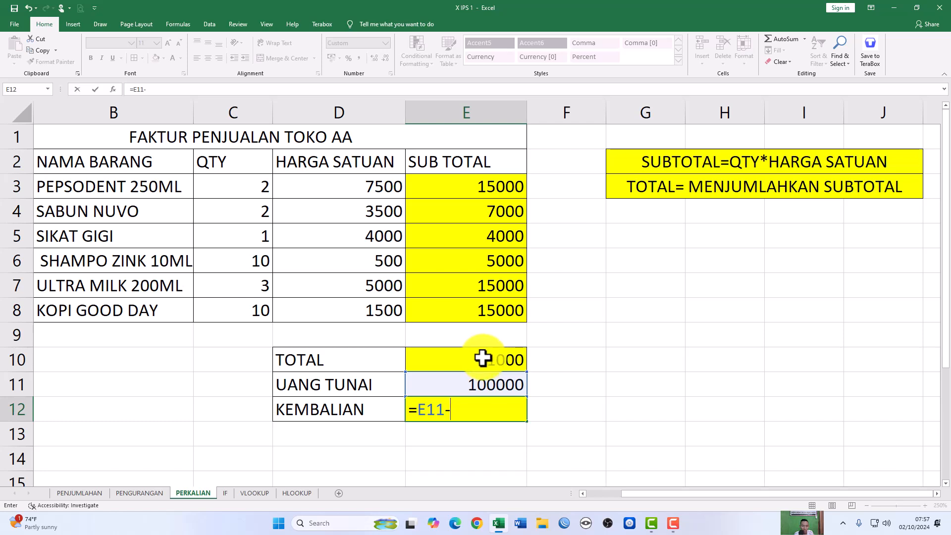
{"action": "left_click", "coordinate": [454, 359]}
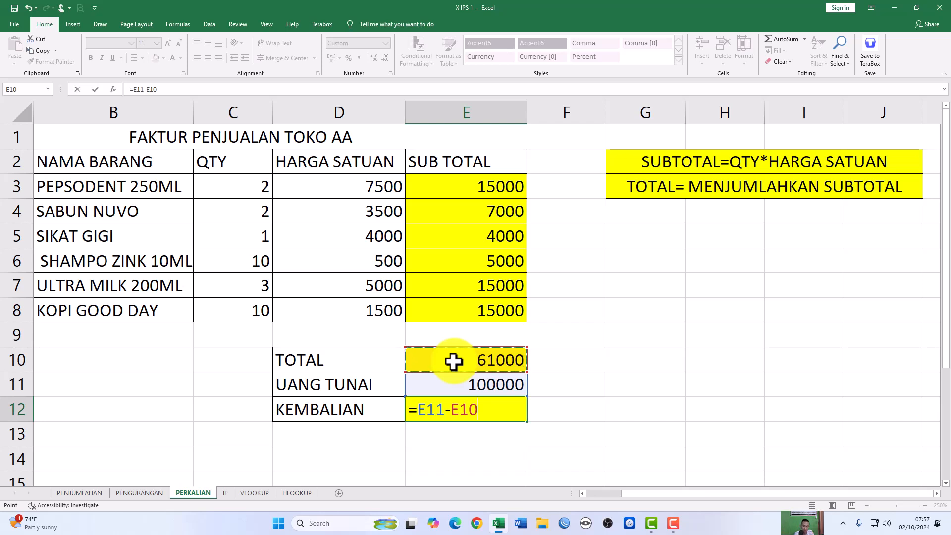
{"action": "key", "text": "Return"}
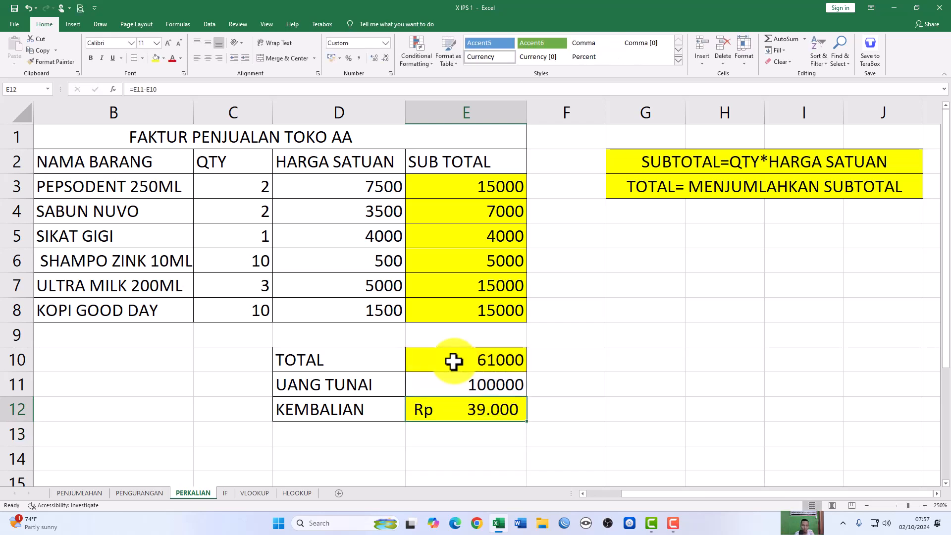
Set the number format of the KEMBALIAN cell E12 to General
{"action": "left_click", "coordinate": [385, 43]}
{"action": "left_click", "coordinate": [372, 69]}
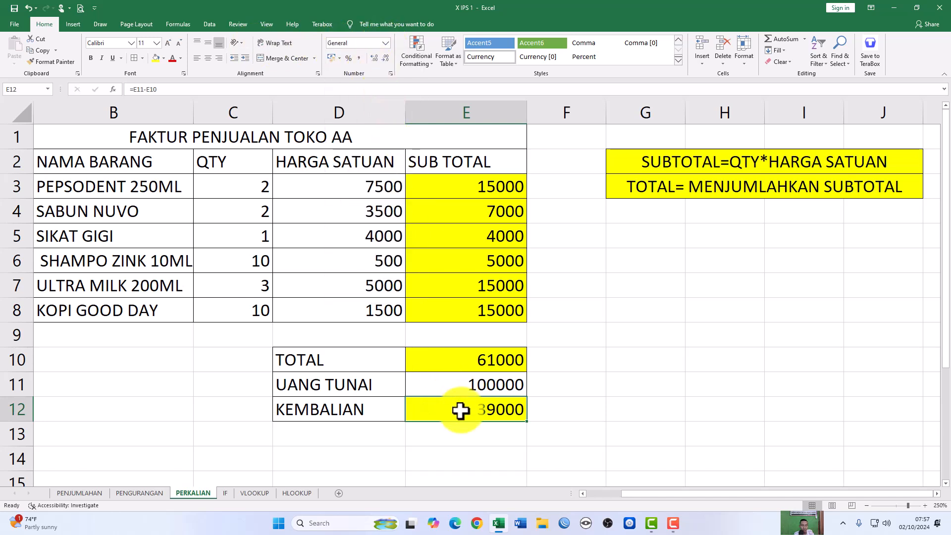
{"action": "left_click", "coordinate": [567, 414]}
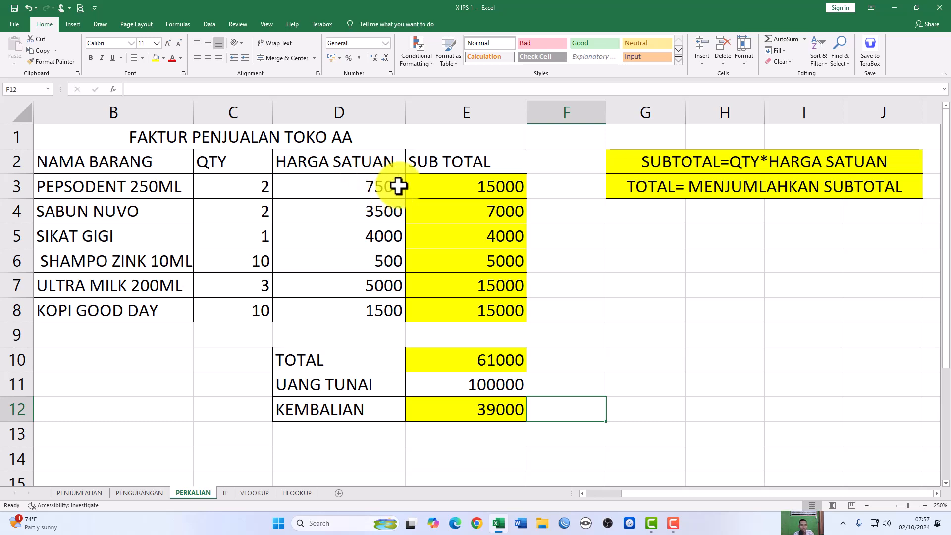
Select the unit price and subtotal values in D3:E8
{"action": "left_click", "coordinate": [434, 185]}
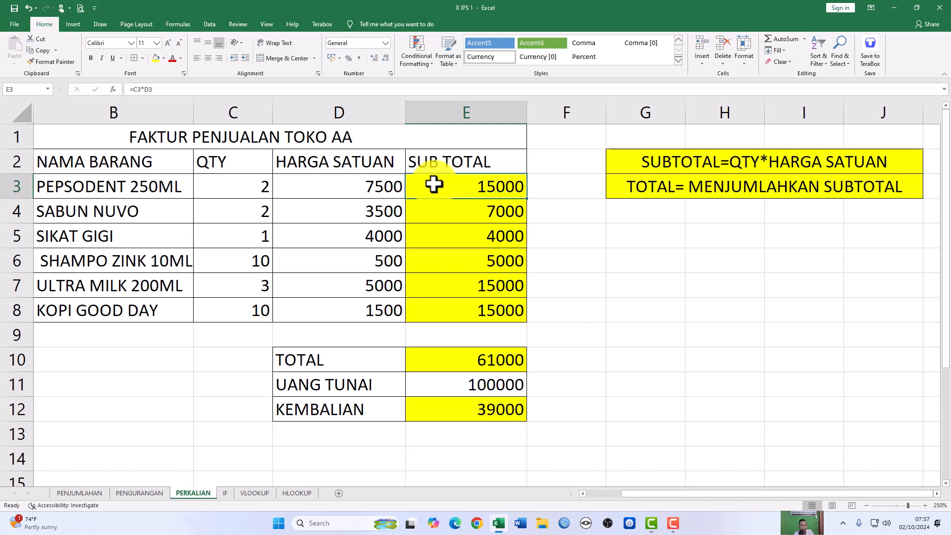
{"action": "left_click", "coordinate": [346, 185]}
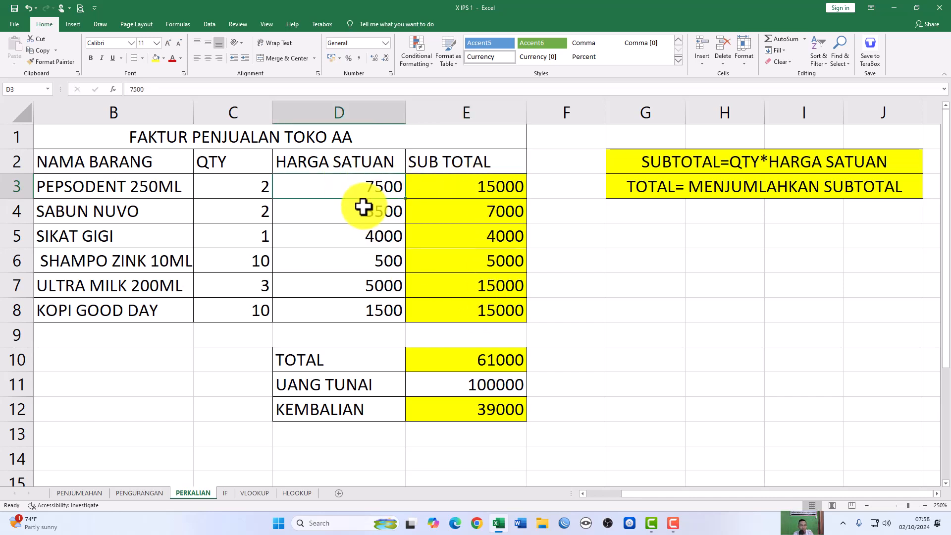
{"action": "left_click", "coordinate": [362, 188]}
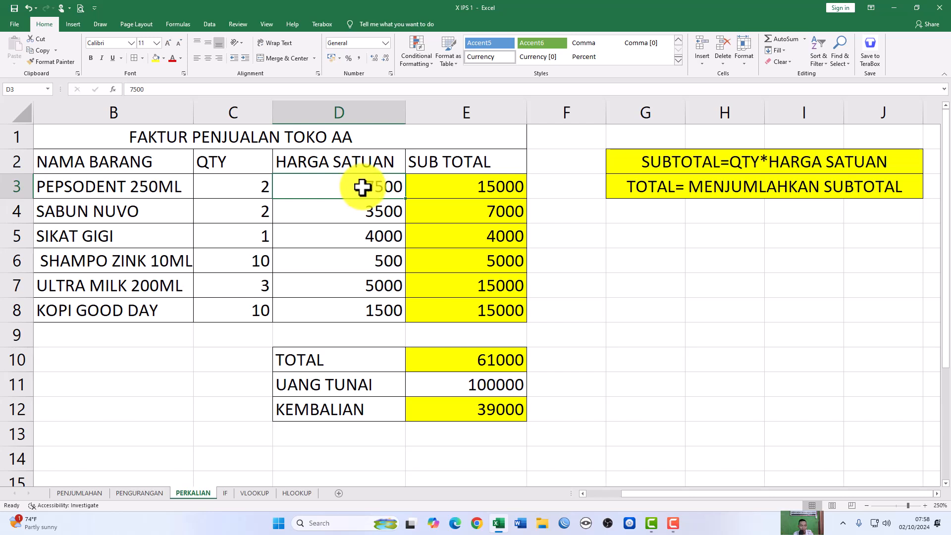
{"action": "left_click", "coordinate": [433, 186]}
{"action": "left_click", "coordinate": [376, 187]}
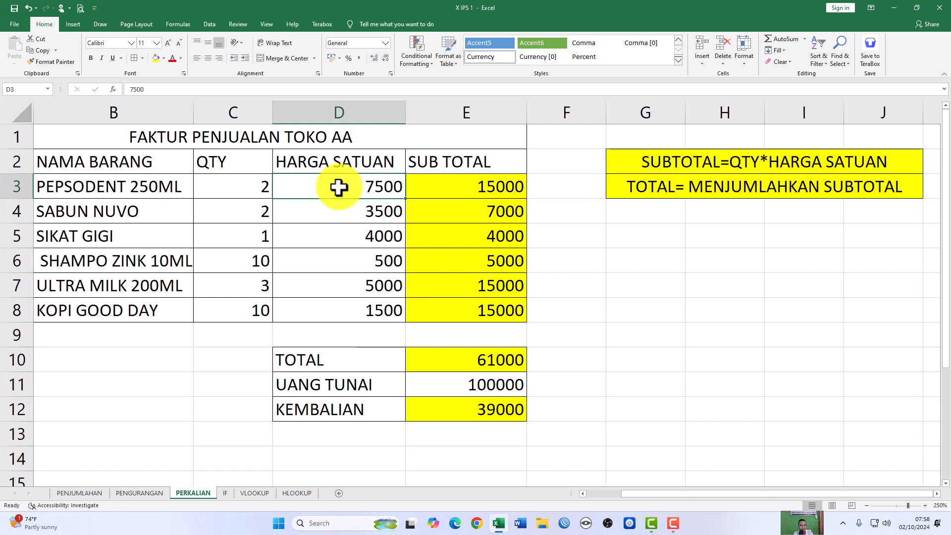
{"action": "left_click_drag", "start_coordinate": [340, 187], "coordinate": [461, 311]}
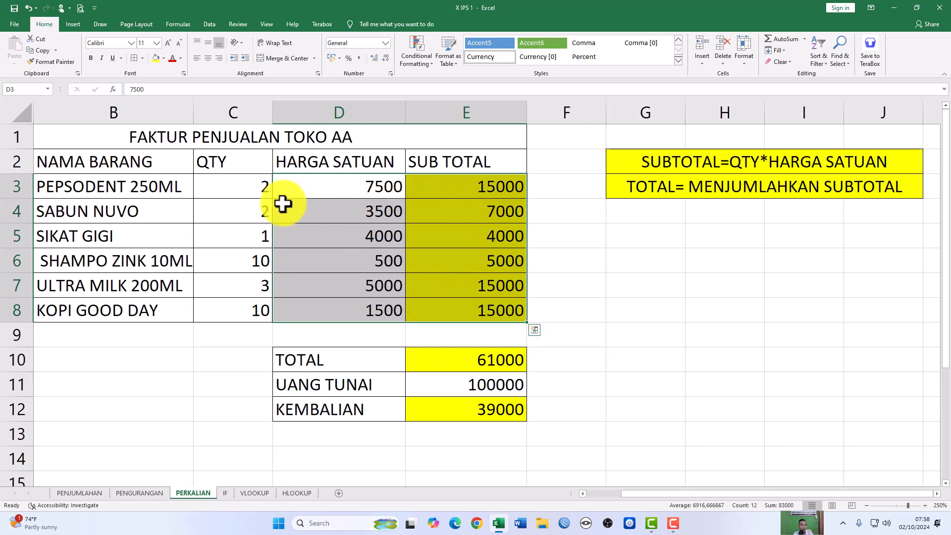
Try the Currency number format on the unit prices and subtotals, and undo it
{"action": "left_click", "coordinate": [386, 42]}
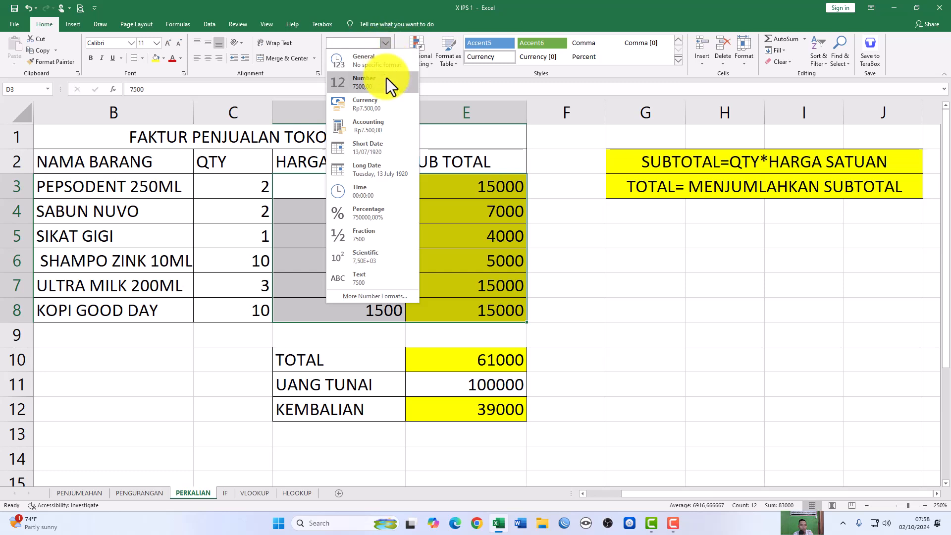
{"action": "left_click", "coordinate": [391, 106]}
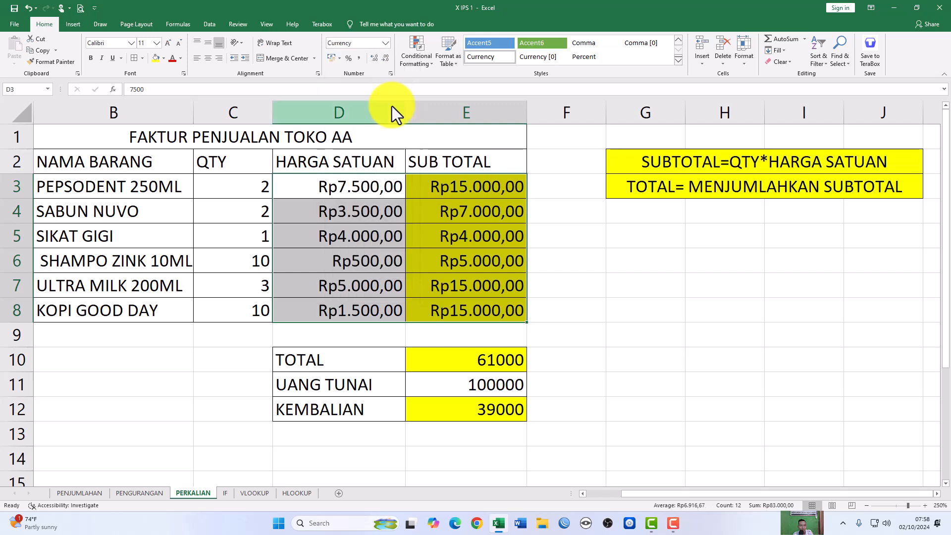
{"action": "left_click", "coordinate": [26, 8]}
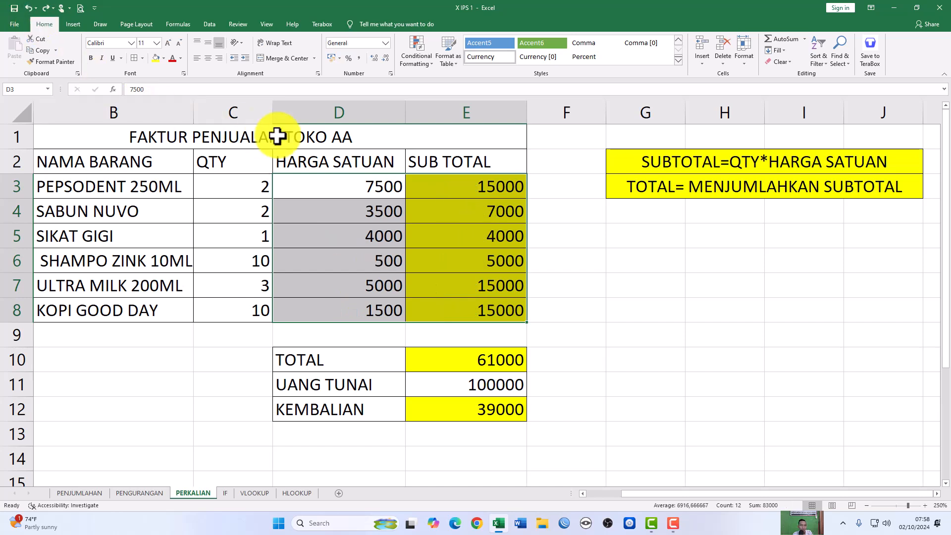
Format D3:E8 with the English (Indonesia) rupiah accounting format and remove both decimal places
{"action": "left_click", "coordinate": [340, 60]}
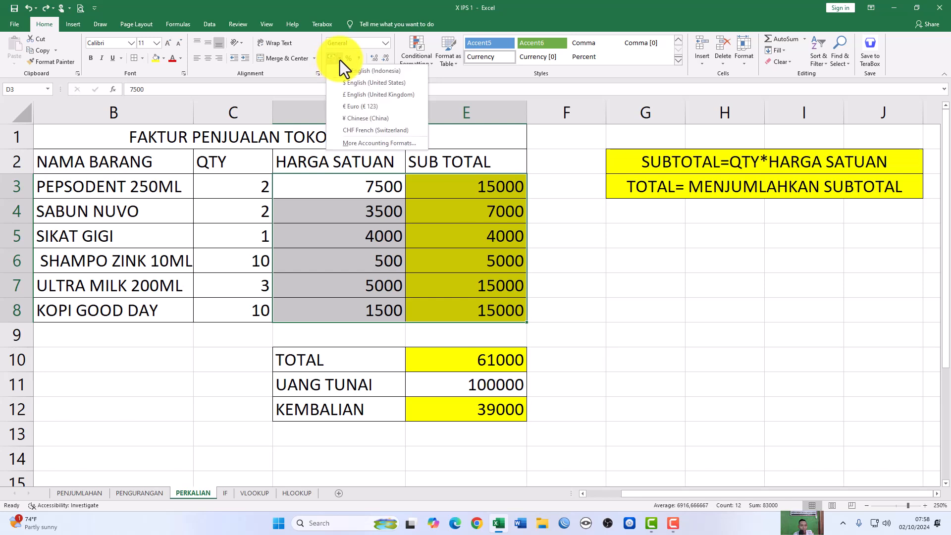
{"action": "left_click", "coordinate": [405, 74]}
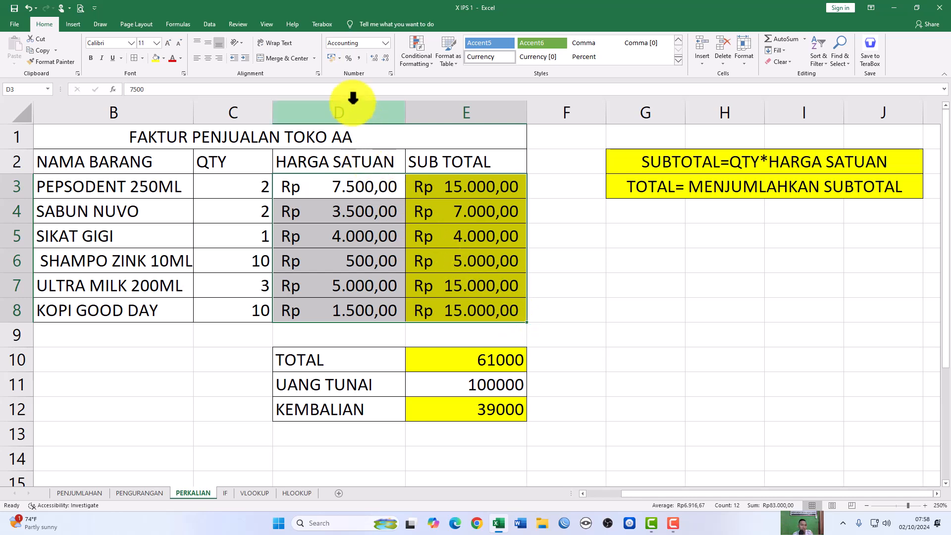
{"action": "left_click", "coordinate": [387, 61]}
{"action": "left_click", "coordinate": [387, 61]}
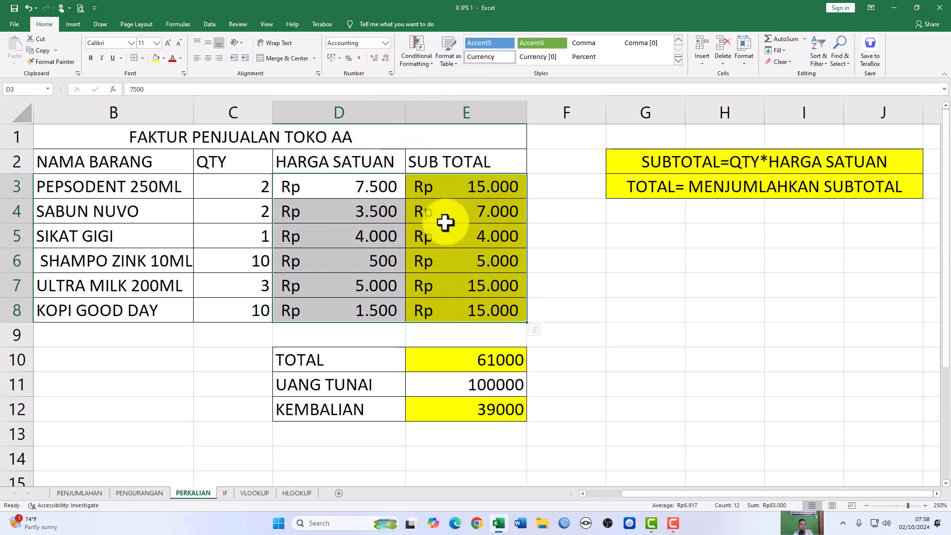
{"action": "left_click", "coordinate": [480, 194]}
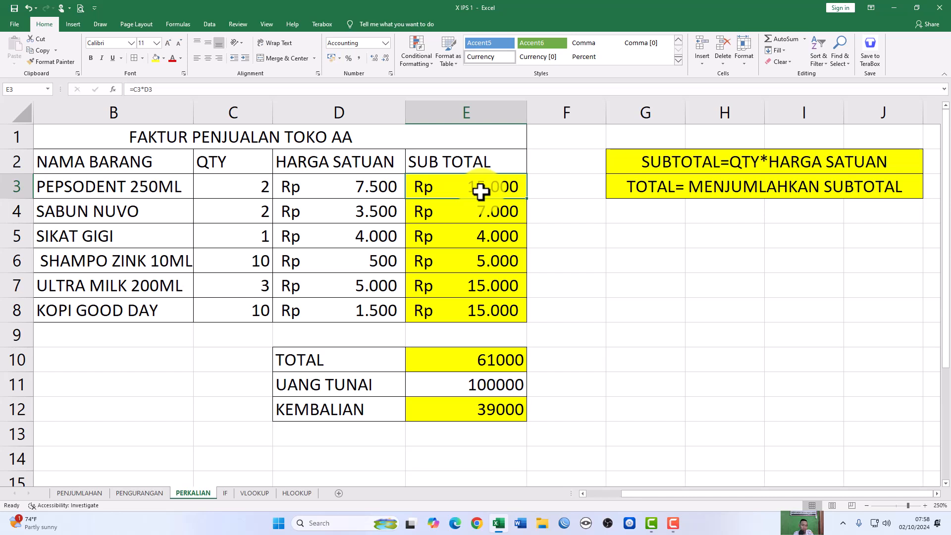
Format the total, cash and change cells E10:E12 with the rupiah accounting format and no decimal places
{"action": "left_click_drag", "start_coordinate": [482, 353], "coordinate": [473, 411]}
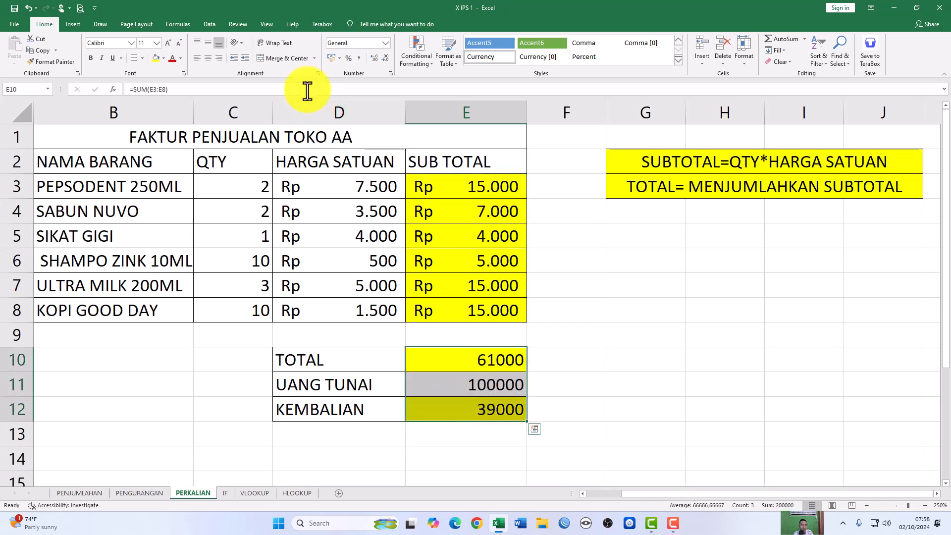
{"action": "left_click", "coordinate": [331, 59]}
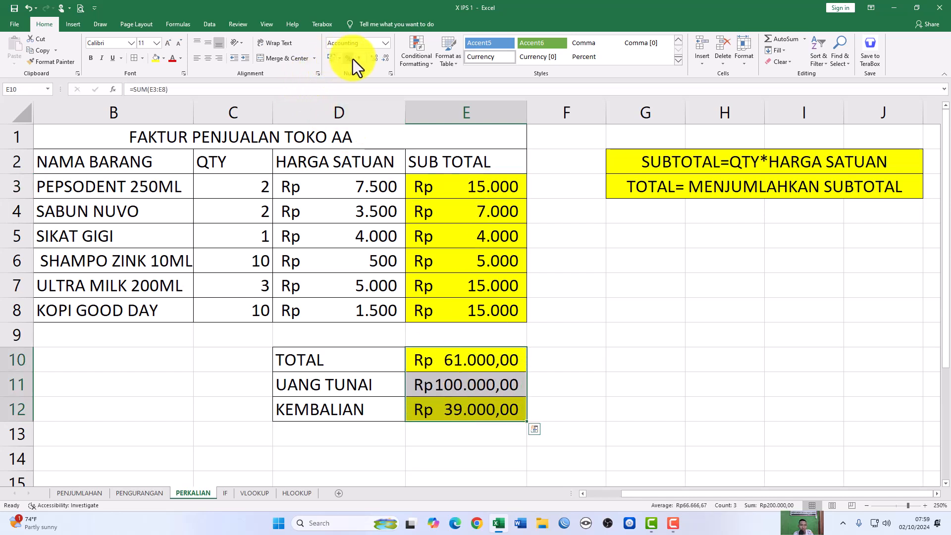
{"action": "left_click", "coordinate": [384, 59]}
{"action": "left_click", "coordinate": [384, 59]}
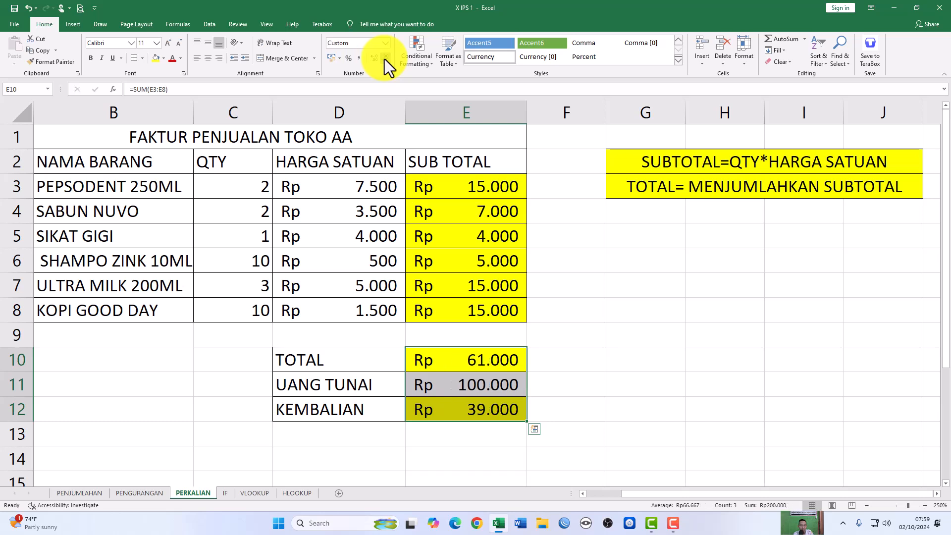
{"action": "left_click", "coordinate": [456, 357]}
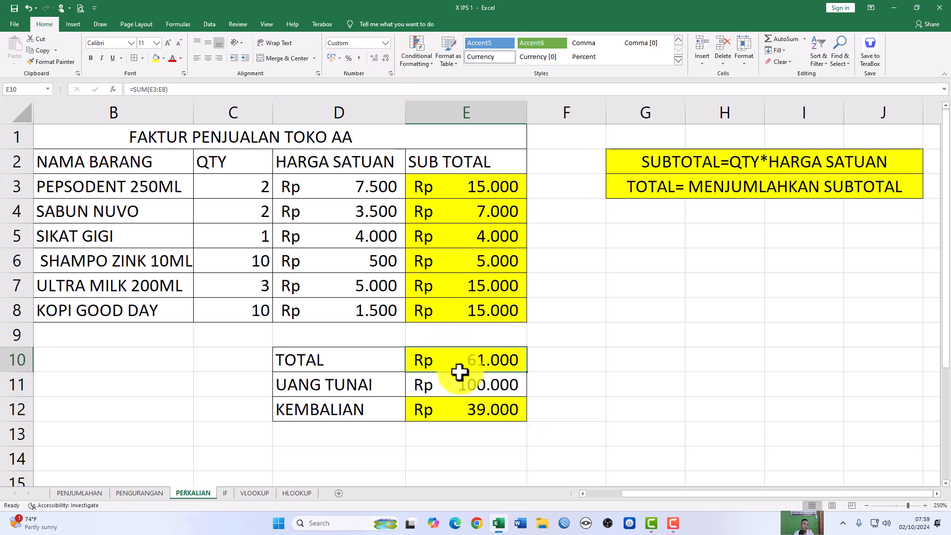
{"action": "left_click", "coordinate": [442, 393]}
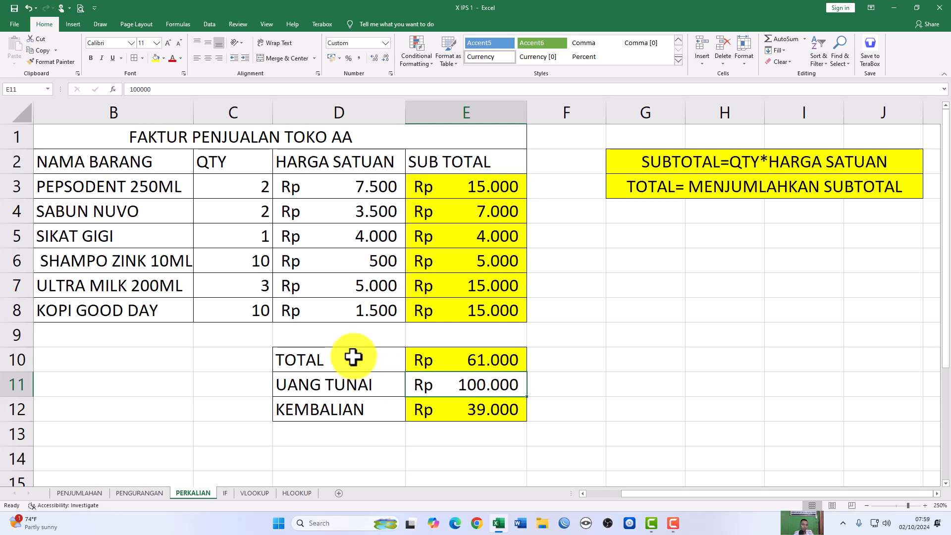
Switch to the IF worksheet with the student grade table
{"action": "left_click", "coordinate": [226, 498]}
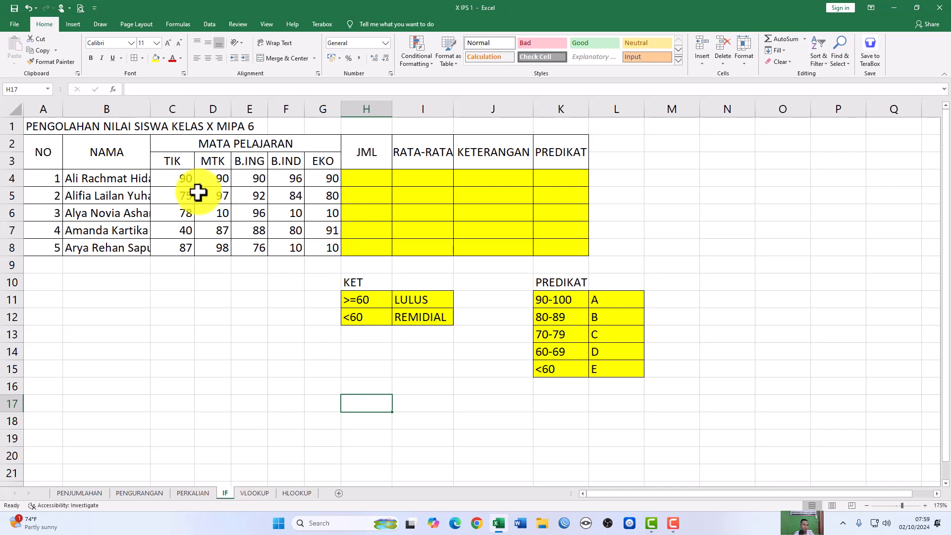
Auto-fit the width of the NAMA column B so the full student names fit
{"action": "double_click", "coordinate": [150, 108]}
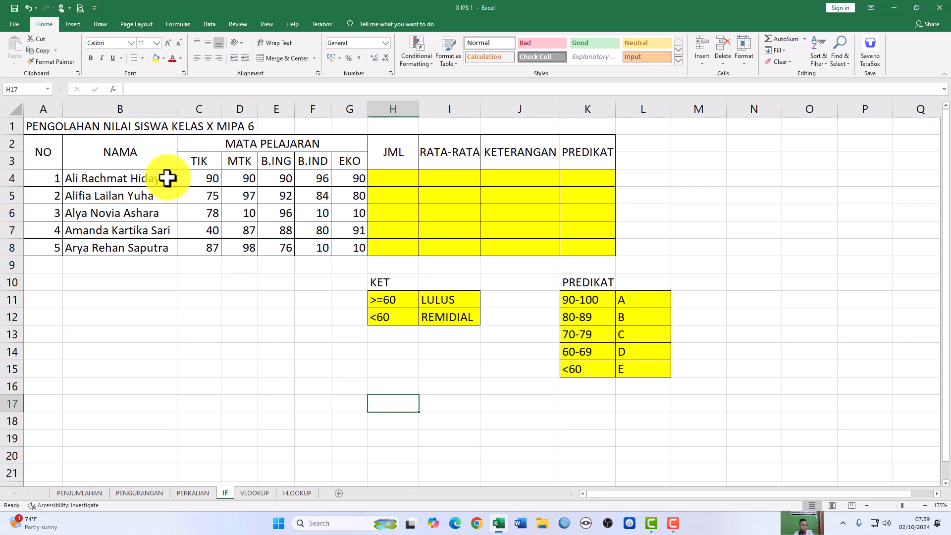
{"action": "left_click_drag", "start_coordinate": [193, 179], "coordinate": [336, 243]}
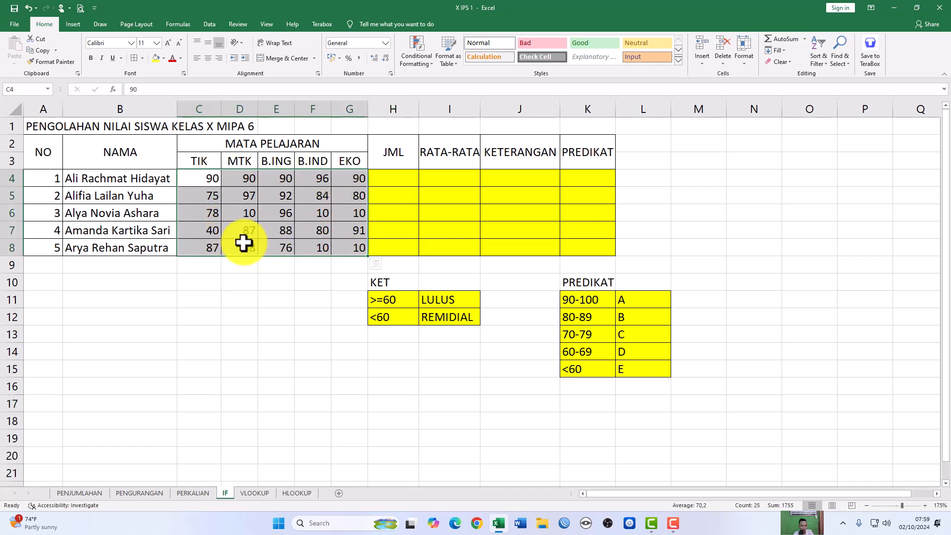
{"action": "left_click", "coordinate": [216, 179]}
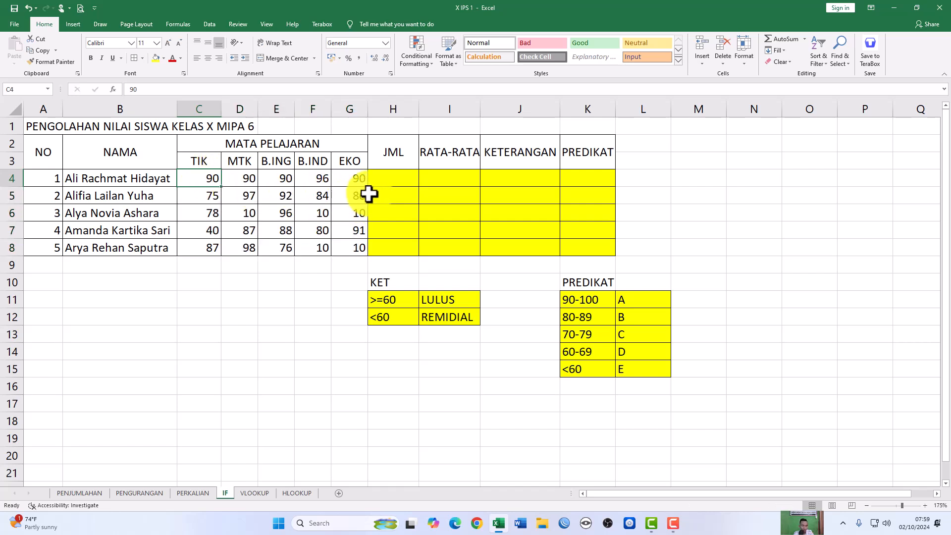
{"action": "left_click", "coordinate": [391, 179]}
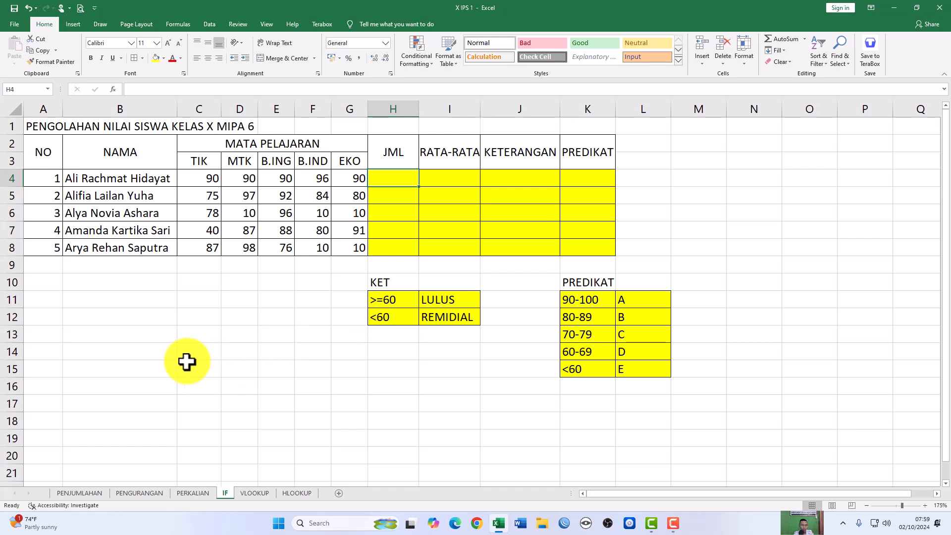
{"action": "left_click", "coordinate": [125, 354]}
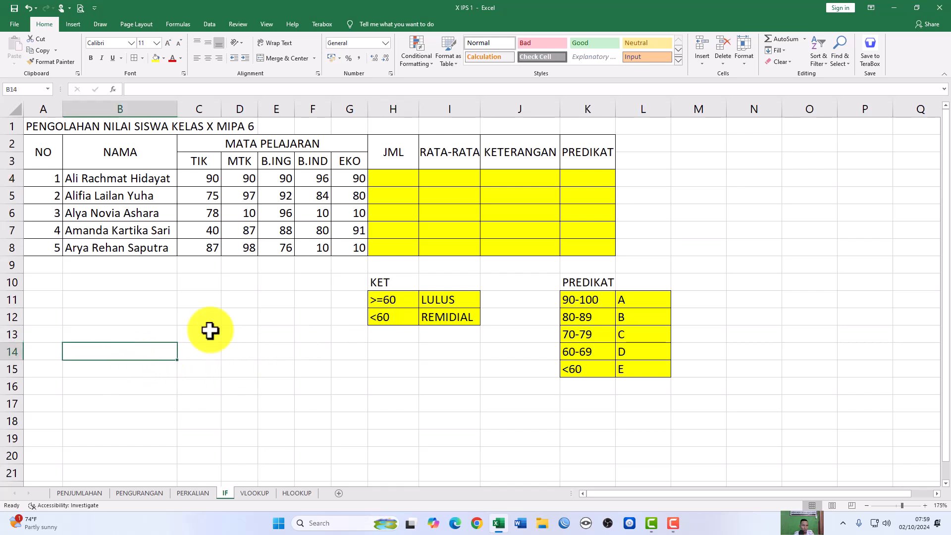
Enter the note "JML= MENJUMLAHKAN SEMUA NILAI SATU SISWA" in cell B13
{"action": "left_click", "coordinate": [397, 155]}
{"action": "left_click", "coordinate": [116, 336]}
{"action": "type", "text": "JML"}
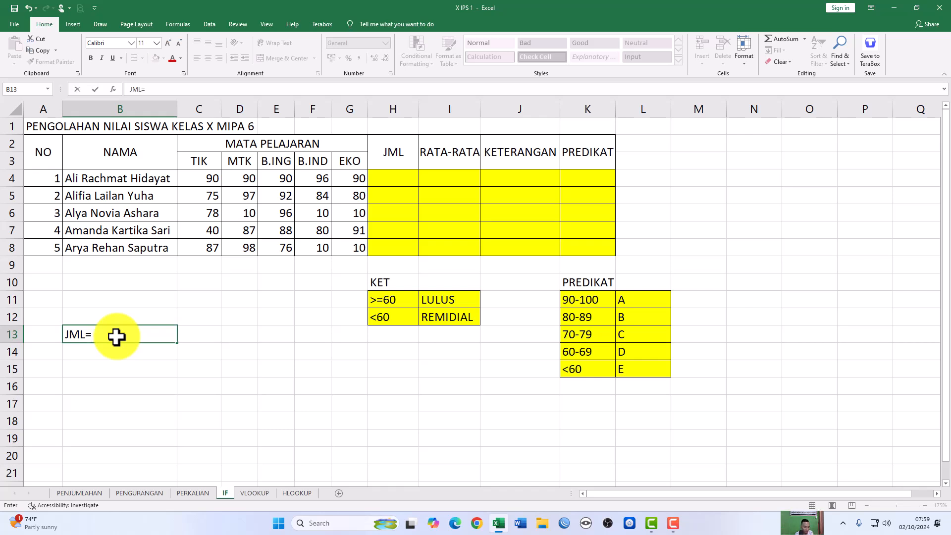
{"action": "type", "text": "= MENJUMLAHKAN NILAI"}
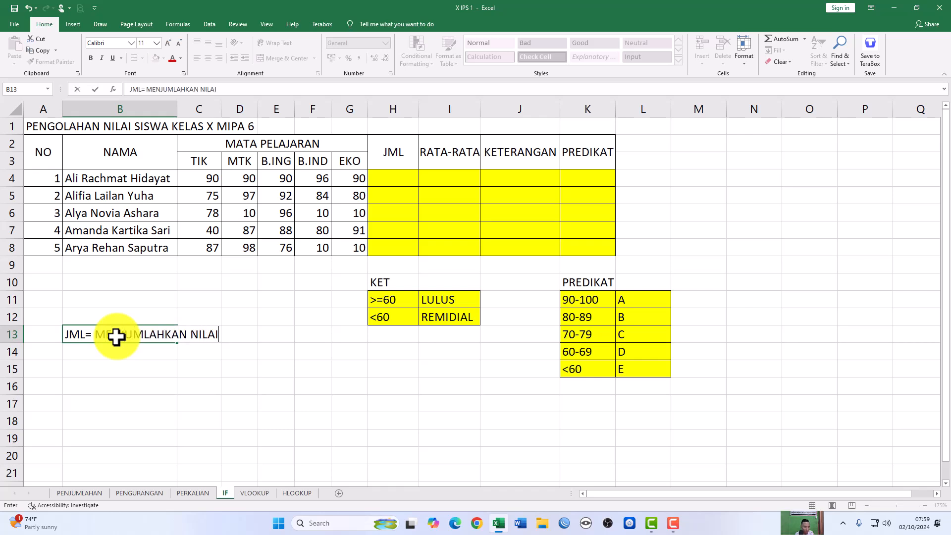
{"action": "key", "text": "BackSpace"}
{"action": "key", "text": "BackSpace"}
{"action": "key", "text": "BackSpace"}
{"action": "key", "text": "BackSpace"}
{"action": "key", "text": "BackSpace"}
{"action": "type", "text": "SEMUA NILA"}
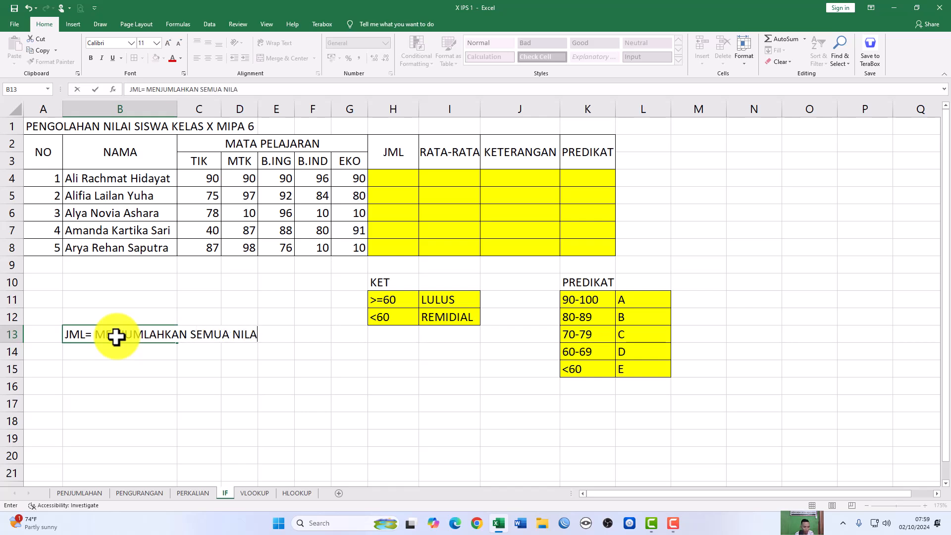
{"action": "type", "text": "I SATU SISWA"}
{"action": "key", "text": "Return"}
Merge and center B13:F13 around the JML note, with borders and a yellow fill
{"action": "left_click", "coordinate": [116, 337]}
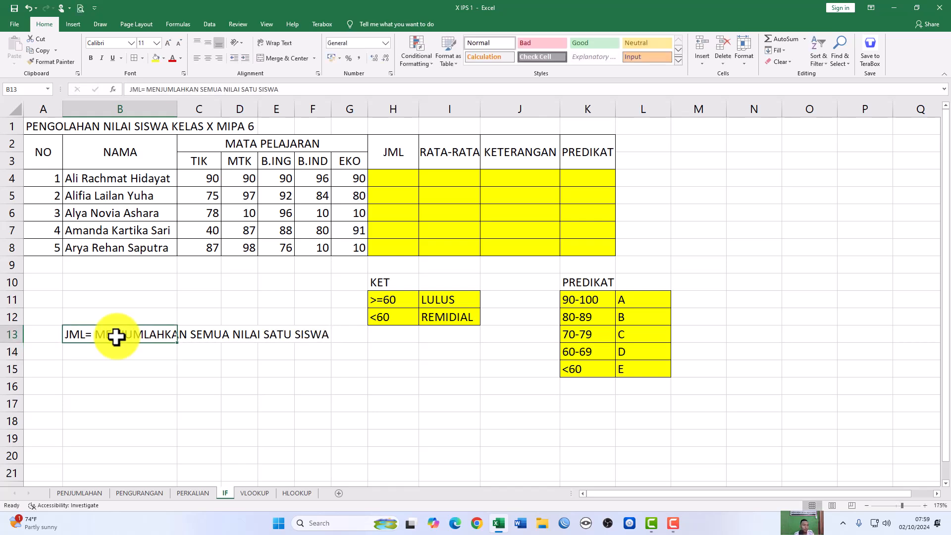
{"action": "left_click_drag", "start_coordinate": [116, 337], "coordinate": [306, 338]}
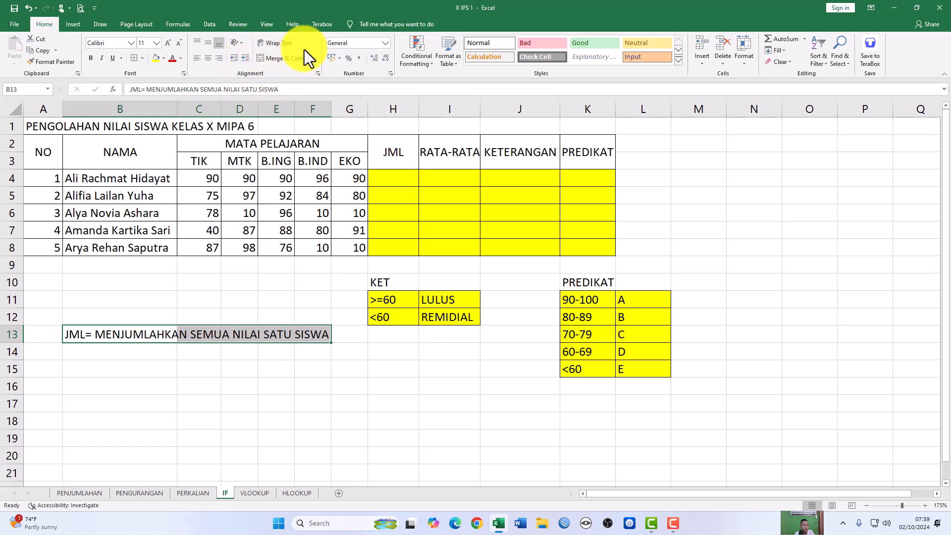
{"action": "left_click", "coordinate": [287, 61]}
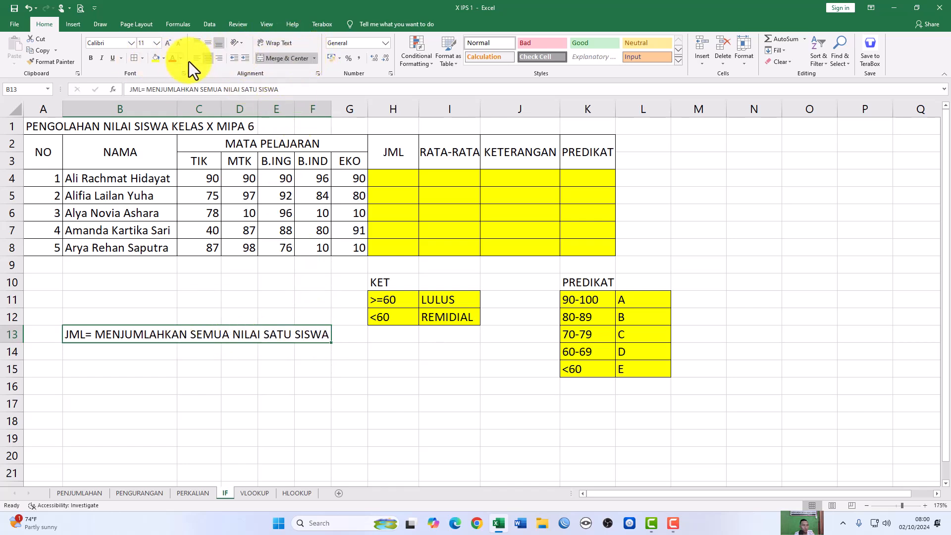
{"action": "left_click", "coordinate": [163, 59]}
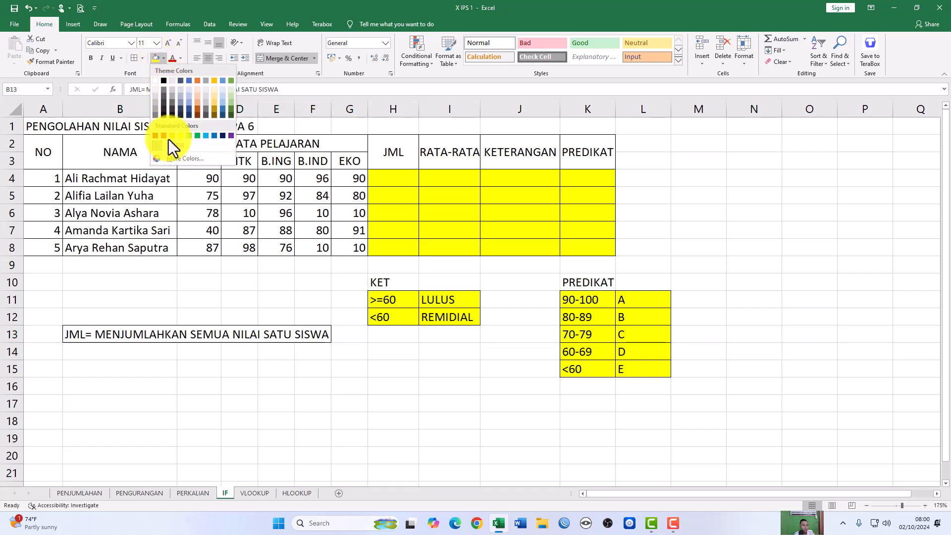
{"action": "left_click", "coordinate": [180, 135]}
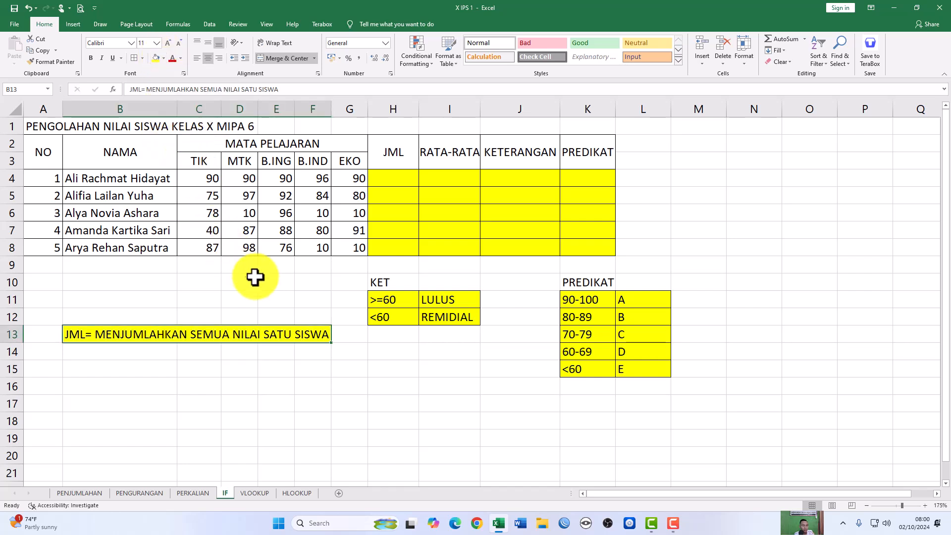
Calculate the JML totals with =SUM(C4:G4) in H4 and fill the formula down to H8
{"action": "left_click", "coordinate": [390, 177]}
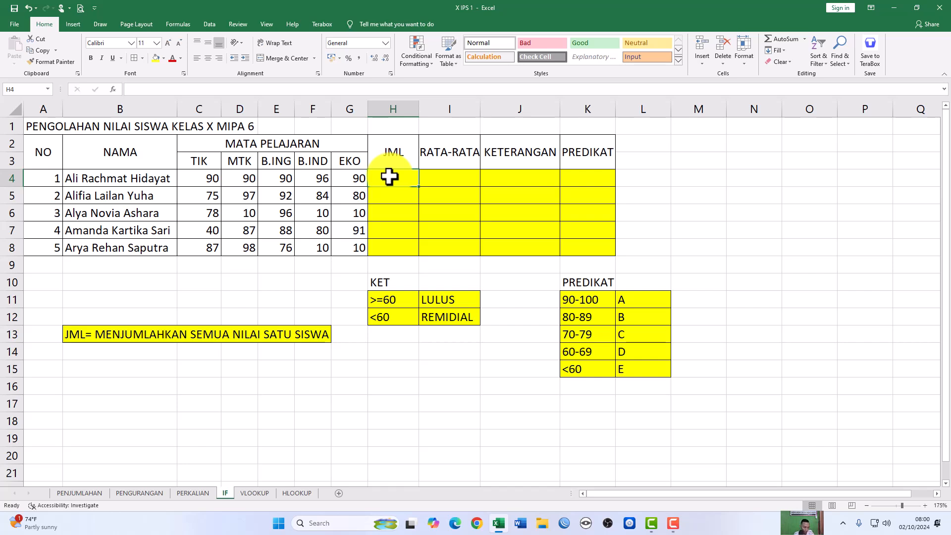
{"action": "type", "text": "="}
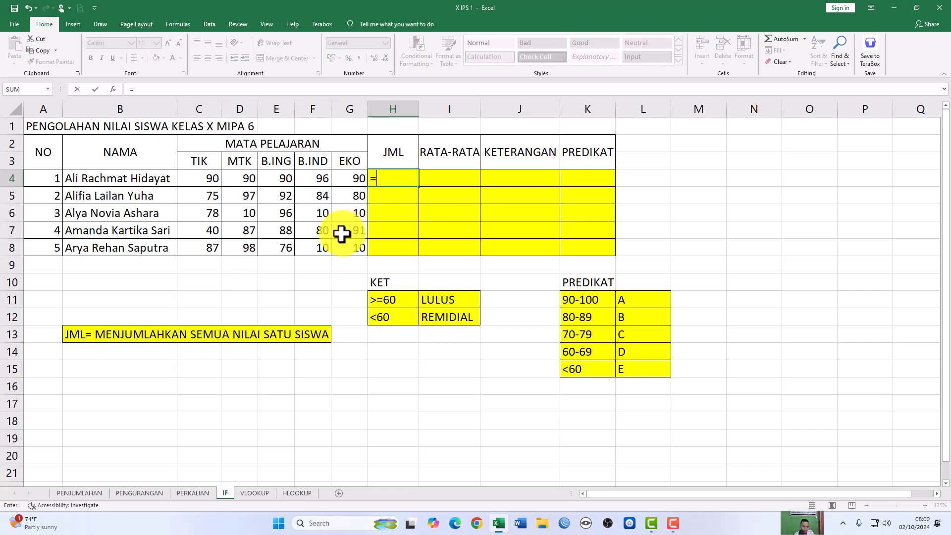
{"action": "type", "text": "SUM*"}
{"action": "key", "text": "BackSpace"}
{"action": "type", "text": "("}
{"action": "left_click_drag", "start_coordinate": [189, 179], "coordinate": [344, 178]}
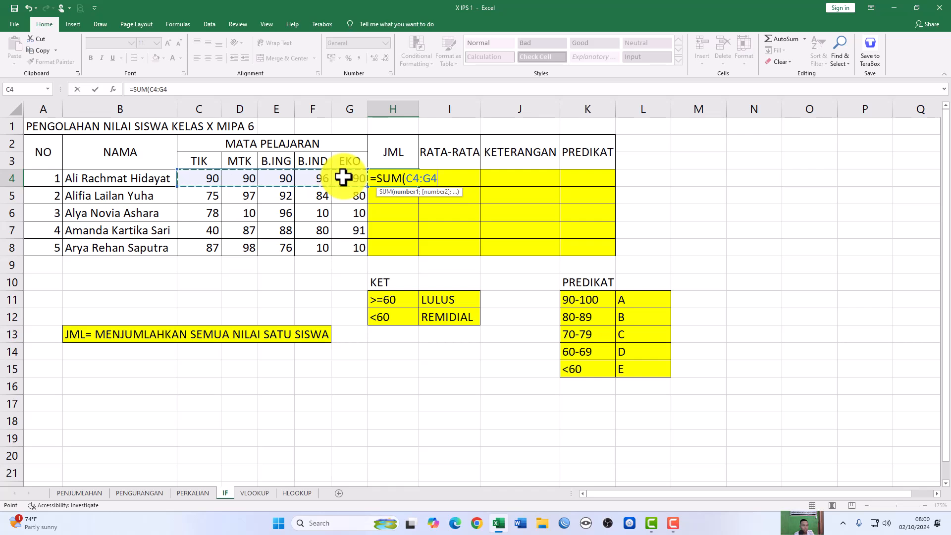
{"action": "type", "text": ")"}
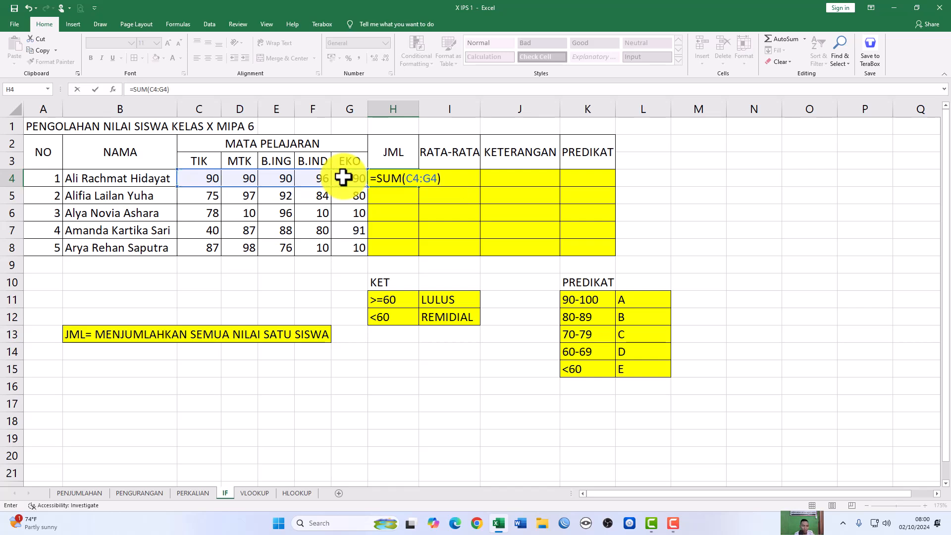
{"action": "key", "text": "Return"}
{"action": "key", "text": "Up"}
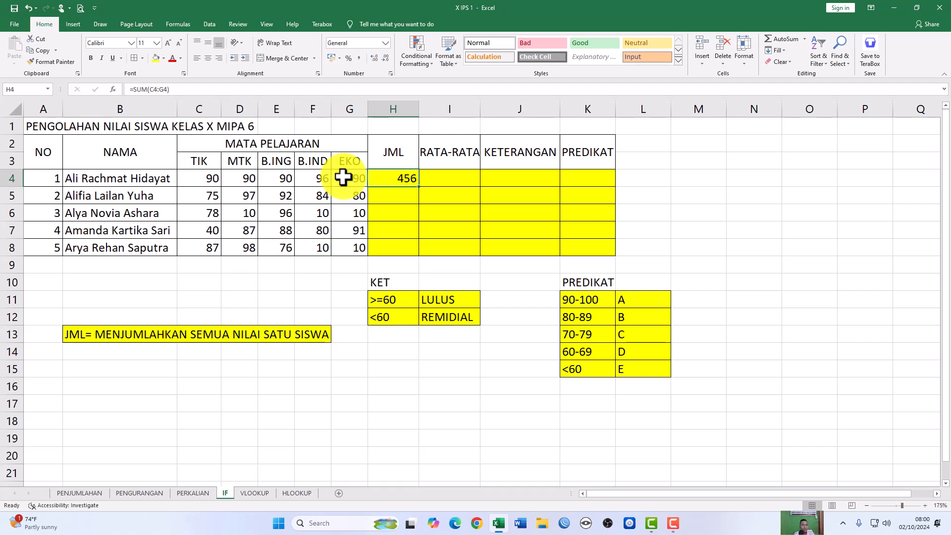
{"action": "double_click", "coordinate": [419, 187]}
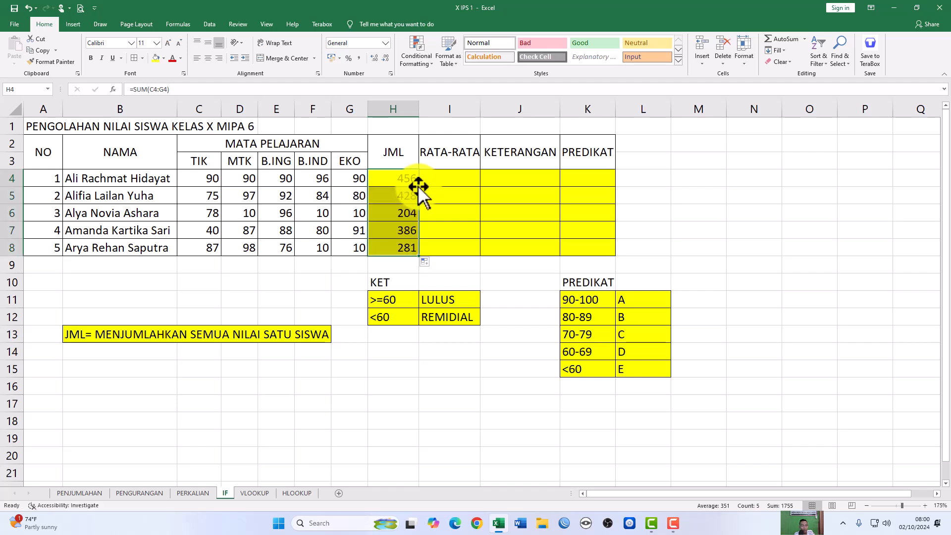
{"action": "left_click", "coordinate": [445, 175]}
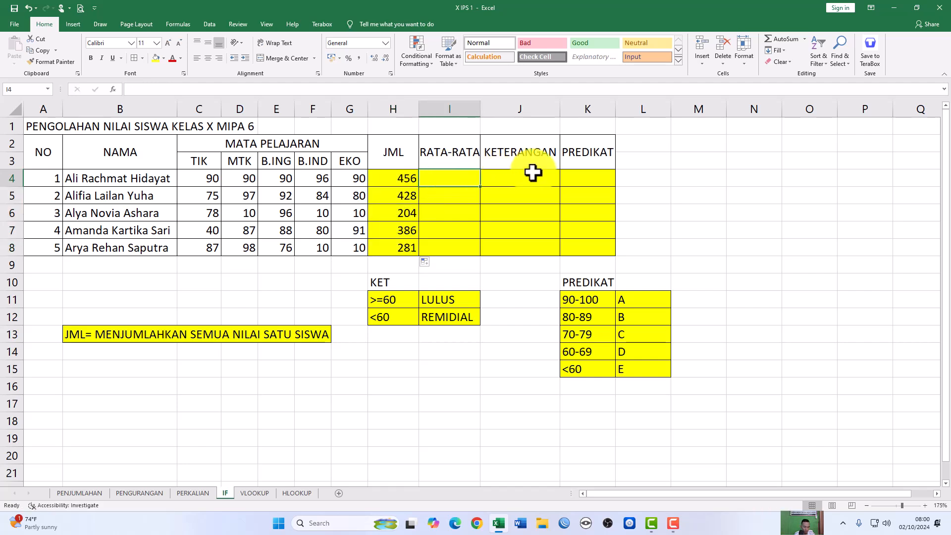
{"action": "type", "text": "="}
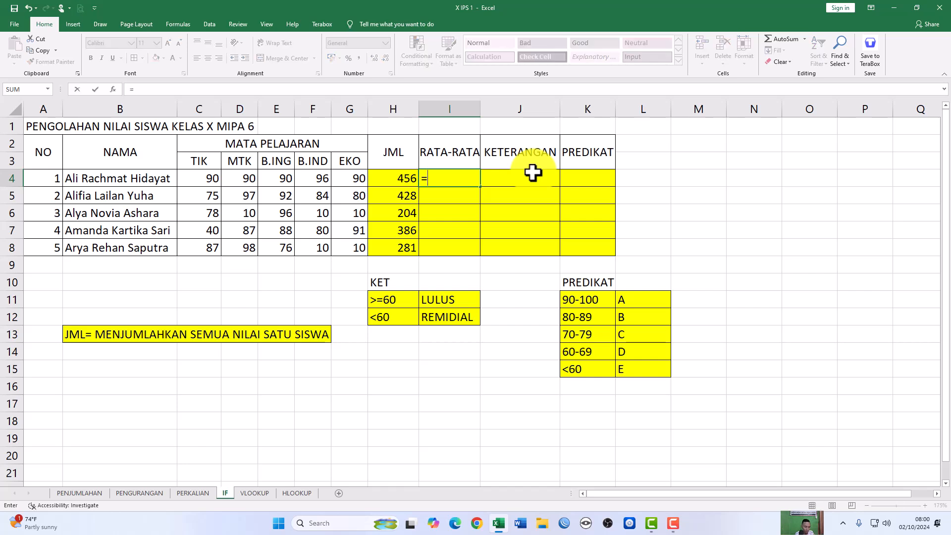
{"action": "key", "text": "Escape"}
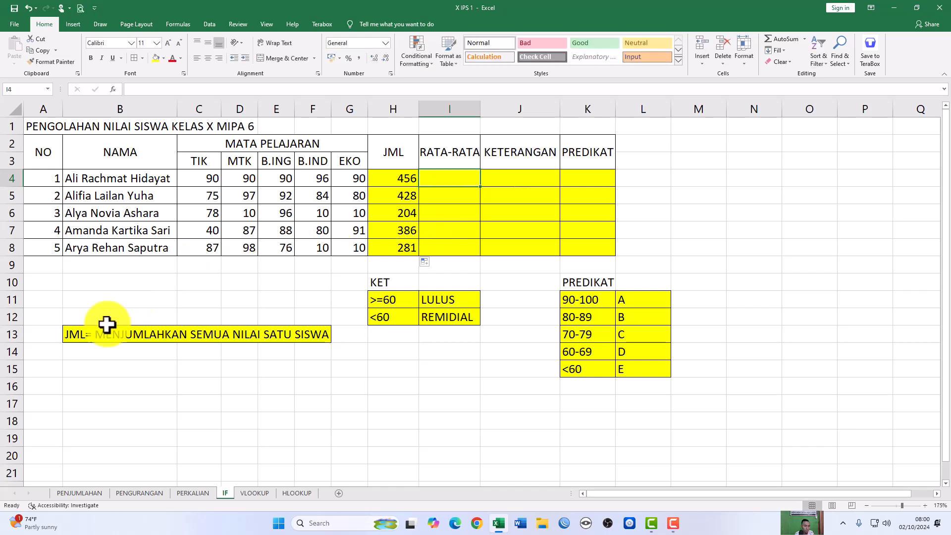
Enter the note "RATA-RATA= AVERAGE" in cell B14
{"action": "left_click", "coordinate": [94, 350]}
{"action": "type", "text": "="}
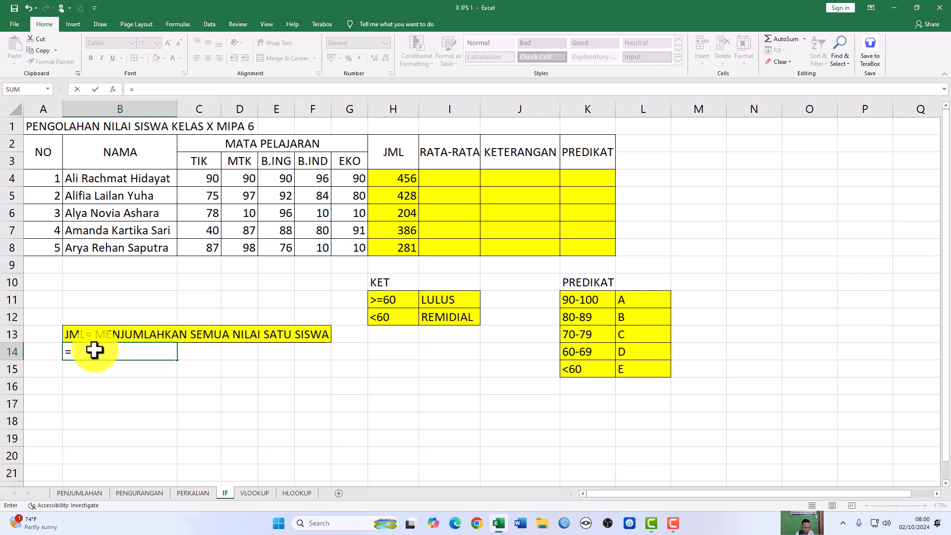
{"action": "key", "text": "BackSpace"}
{"action": "type", "text": "RA"}
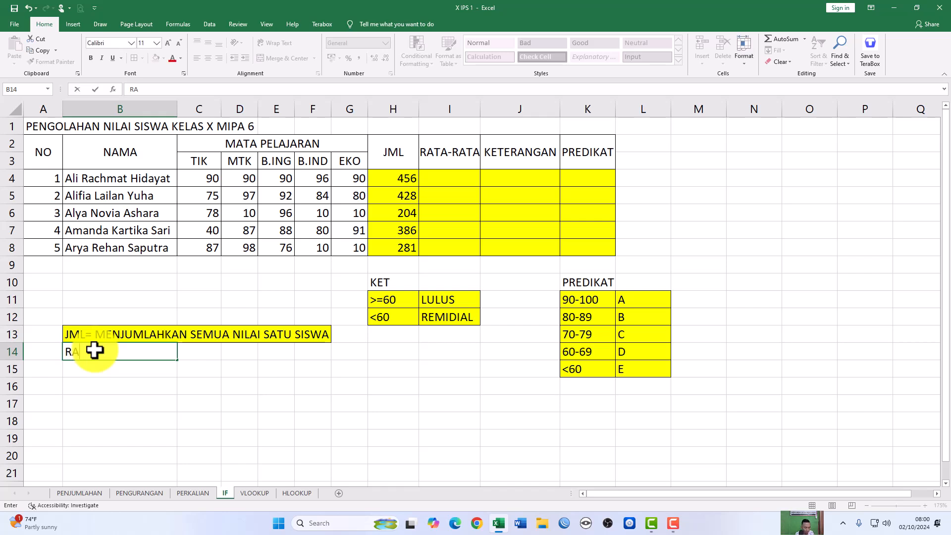
{"action": "type", "text": "TA-RATA= AVERAGE"}
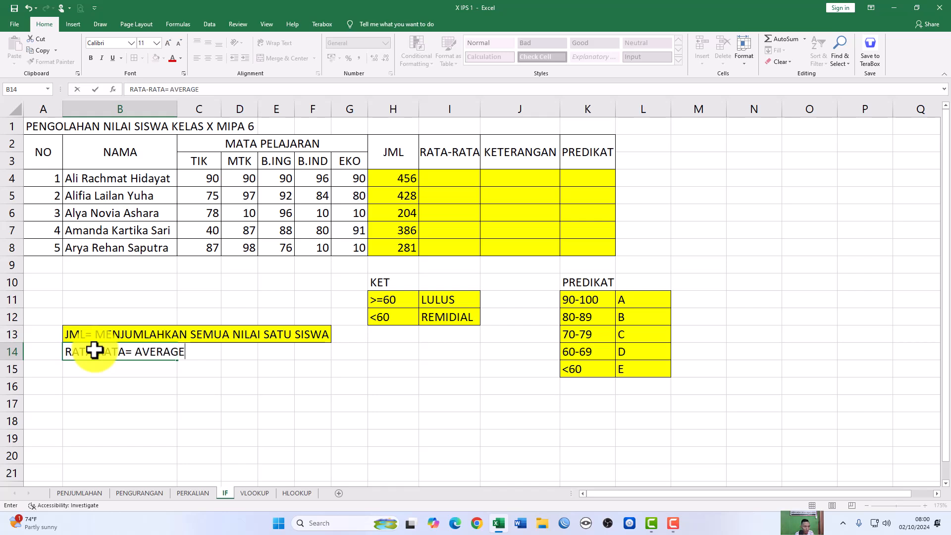
{"action": "key", "text": "Return"}
Merge and center B14:F14 around the RATA-RATA note, with borders and a yellow fill
{"action": "left_click_drag", "start_coordinate": [94, 351], "coordinate": [315, 356]}
{"action": "left_click", "coordinate": [280, 58]}
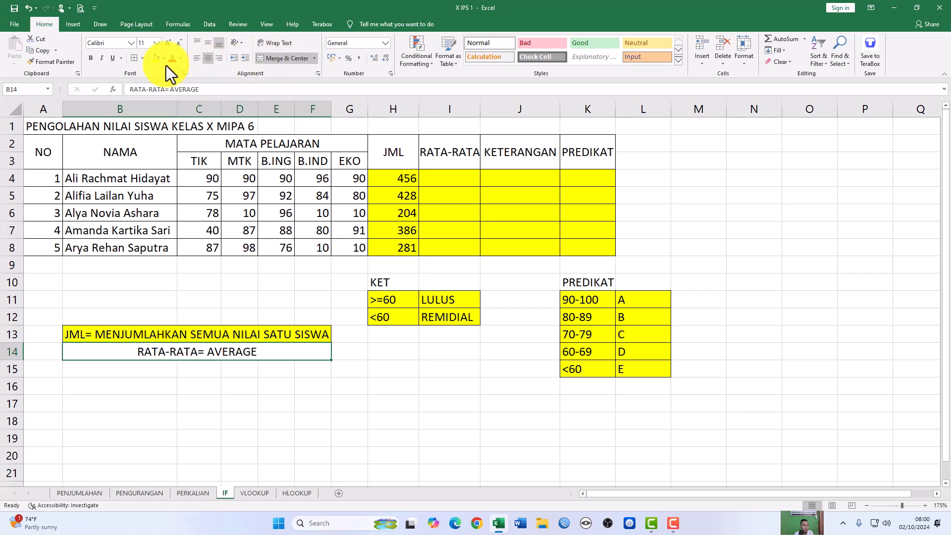
{"action": "left_click", "coordinate": [143, 58]}
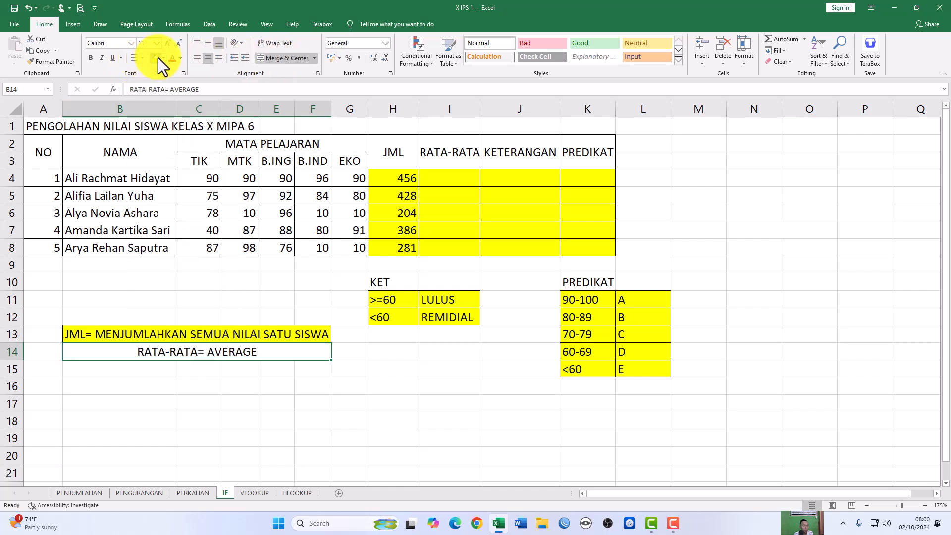
{"action": "left_click", "coordinate": [157, 58]}
Calculate the RATA-RATA averages with =AVERAGE(C4:G4) in I4 and fill the formula down to I8
{"action": "left_click", "coordinate": [441, 179]}
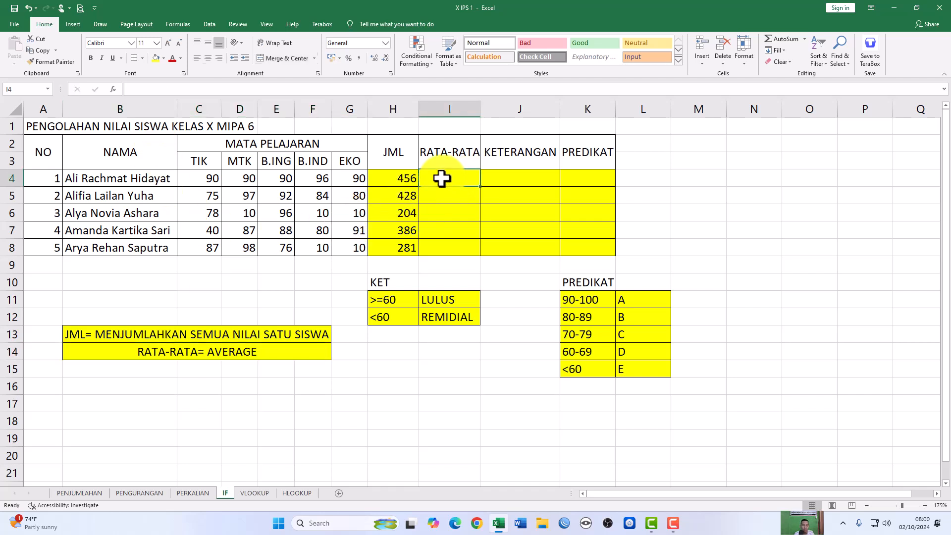
{"action": "type", "text": "=AVERAGE"}
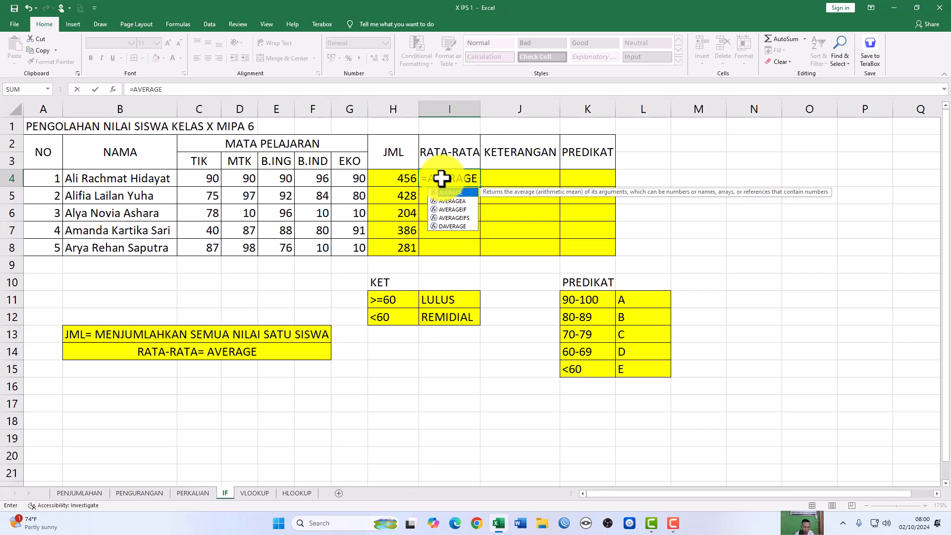
{"action": "type", "text": "("}
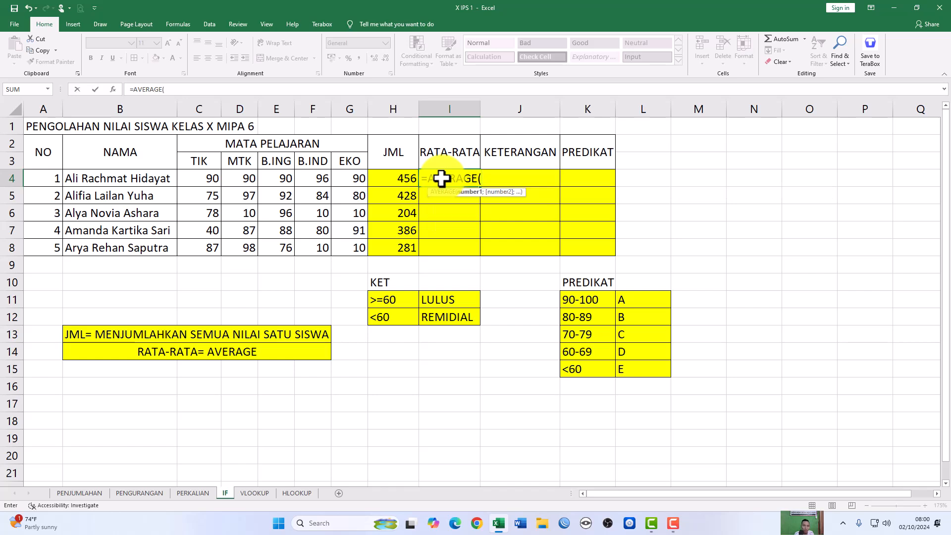
{"action": "left_click_drag", "start_coordinate": [198, 180], "coordinate": [342, 180]}
{"action": "type", "text": ")"}
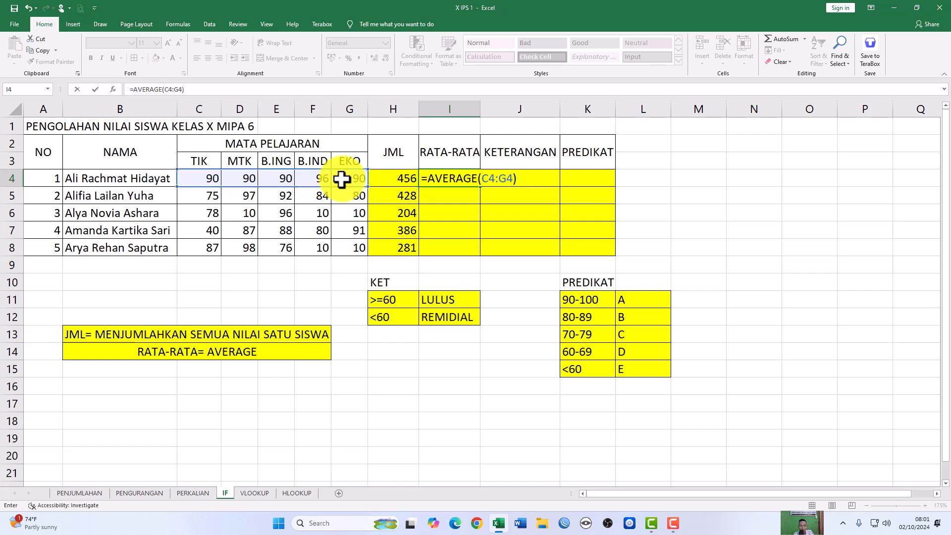
{"action": "key", "text": "Return"}
{"action": "key", "text": "Up"}
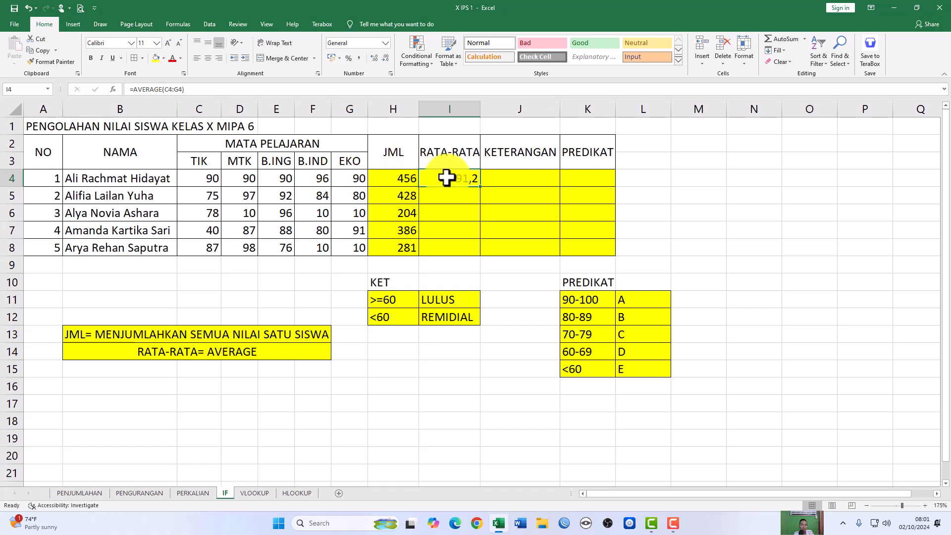
{"action": "double_click", "coordinate": [480, 186]}
{"action": "left_click", "coordinate": [502, 178]}
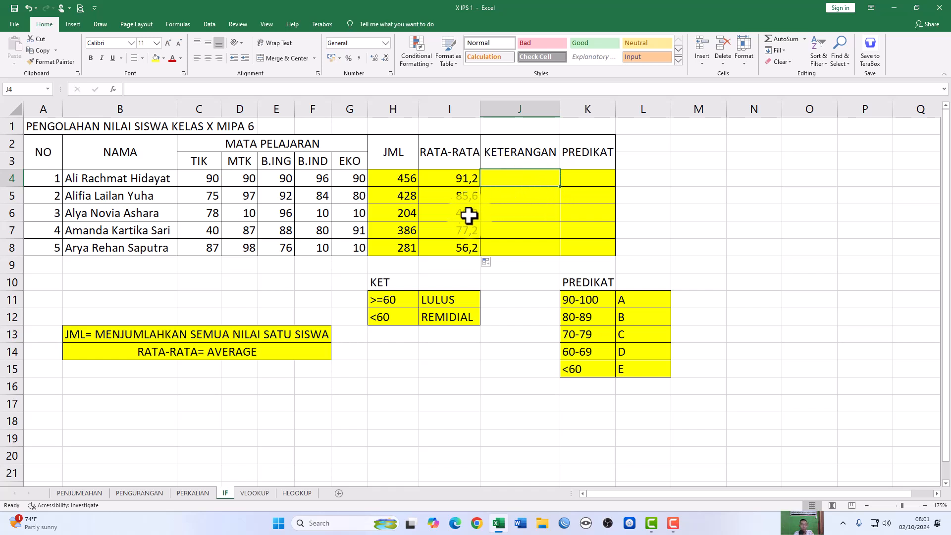
Enter the note "KETERANGAN= DIAMBIL DARI NILAI RATA-RATA" in cell B15
{"action": "left_click", "coordinate": [454, 161]}
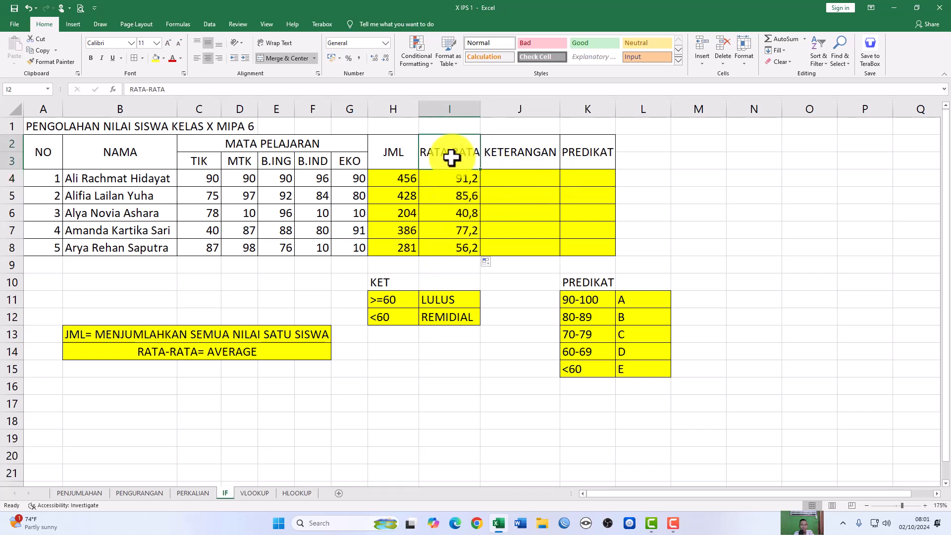
{"action": "left_click", "coordinate": [106, 373]}
{"action": "type", "text": "KETE"}
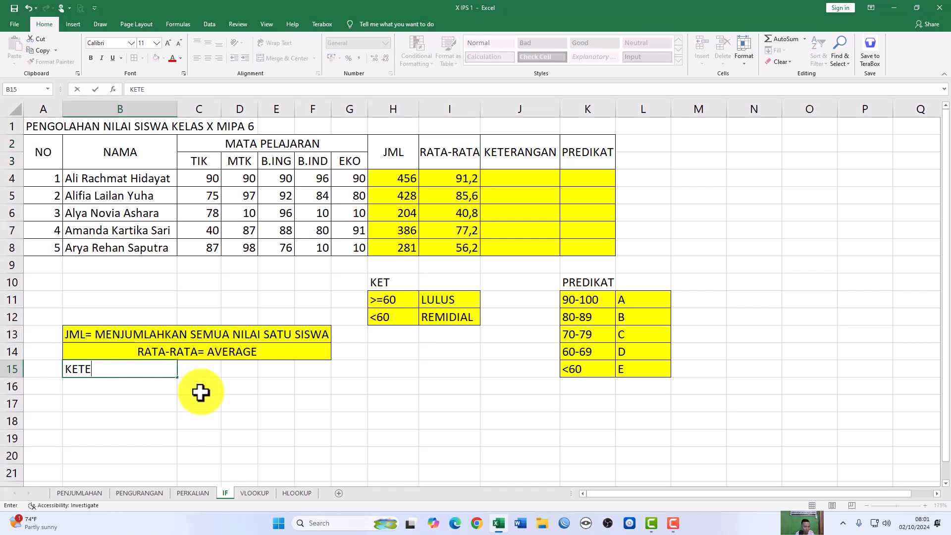
{"action": "type", "text": "RANGAN"}
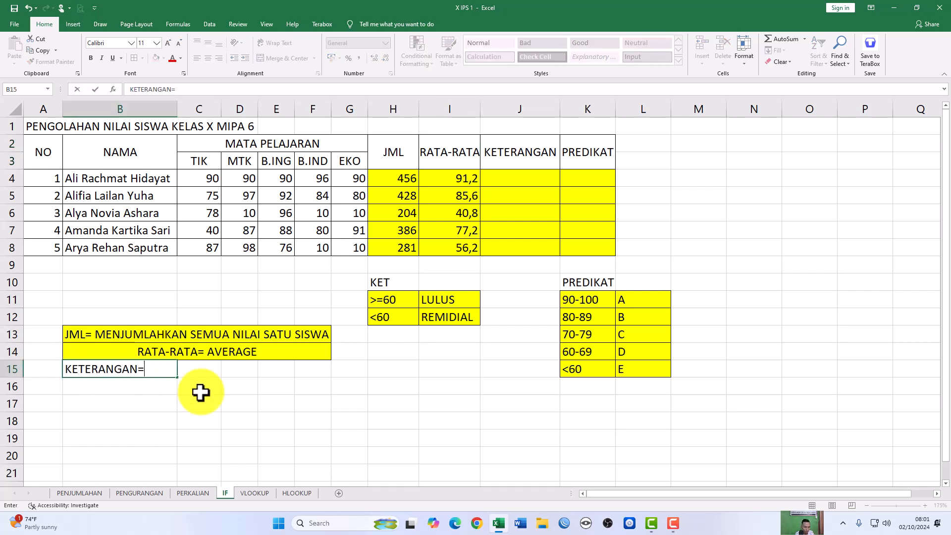
{"action": "type", "text": "= DIAMBIL DARI NILAI RATA-RAT"}
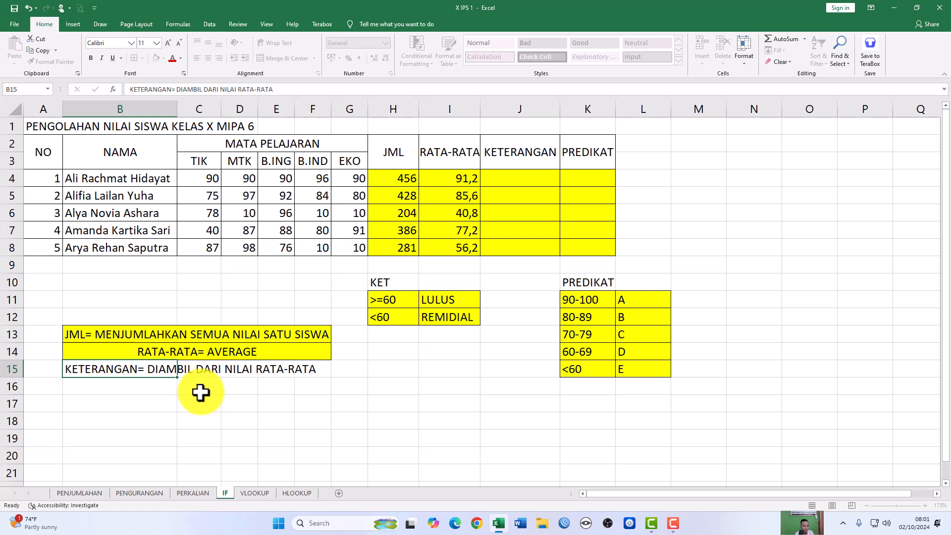
{"action": "type", "text": "A"}
{"action": "key", "text": "ctrl+Return"}
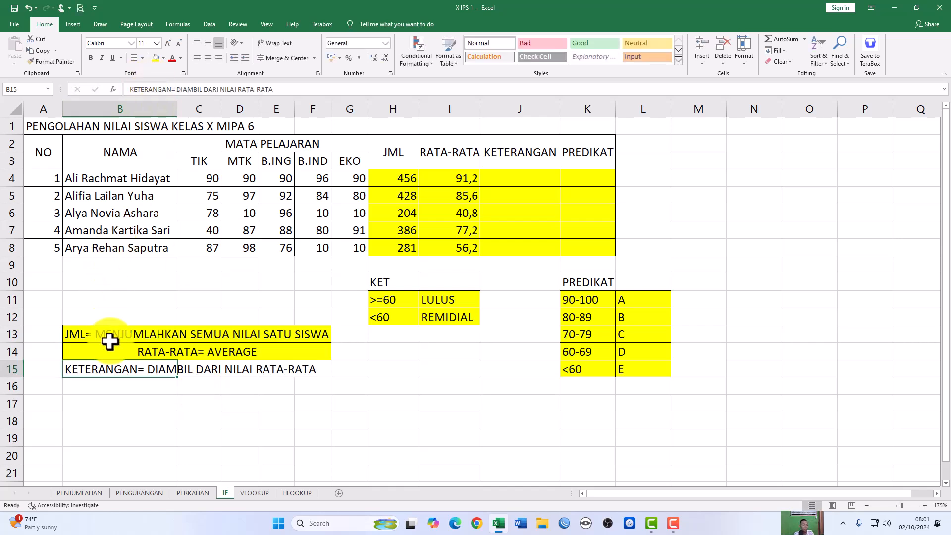
Merge and center B15:F15 around the KETERANGAN note, with borders and a yellow fill
{"action": "left_click_drag", "start_coordinate": [106, 368], "coordinate": [283, 372]}
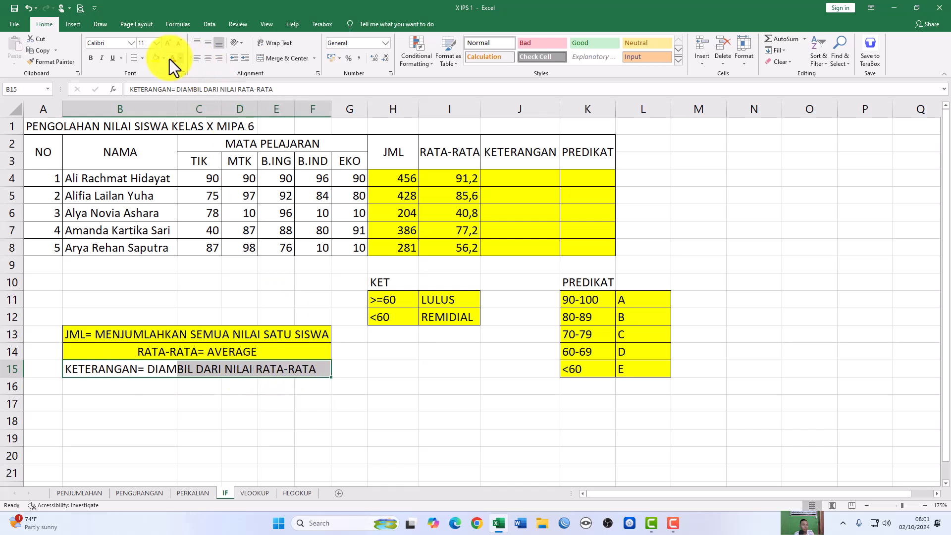
{"action": "left_click", "coordinate": [156, 59]}
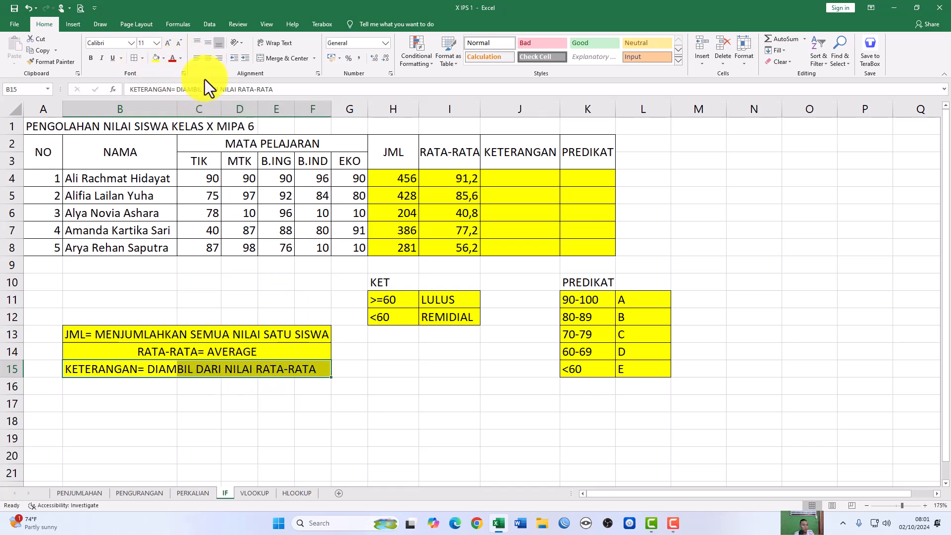
{"action": "left_click", "coordinate": [274, 58]}
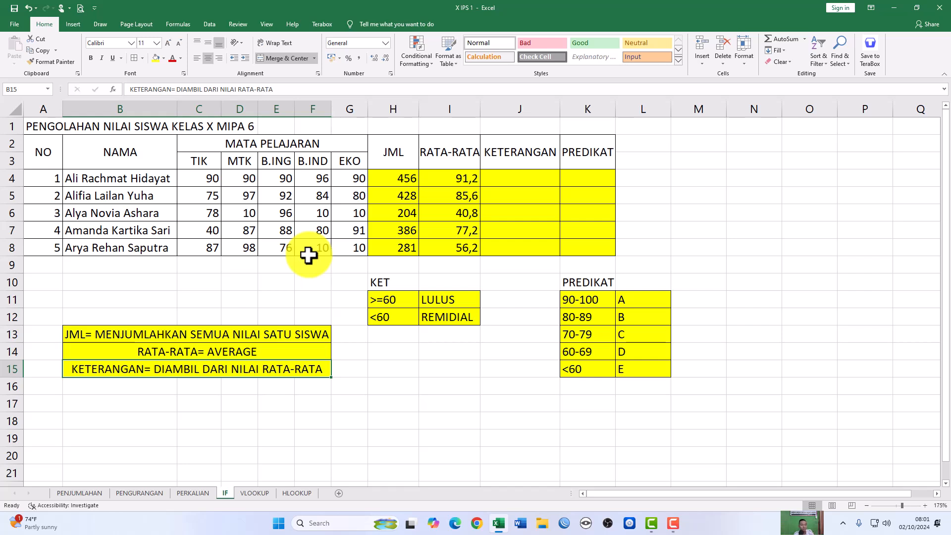
Compare the first student's average in I4 with the KET pass criteria and the empty KETERANGAN cell J4
{"action": "left_click", "coordinate": [525, 179]}
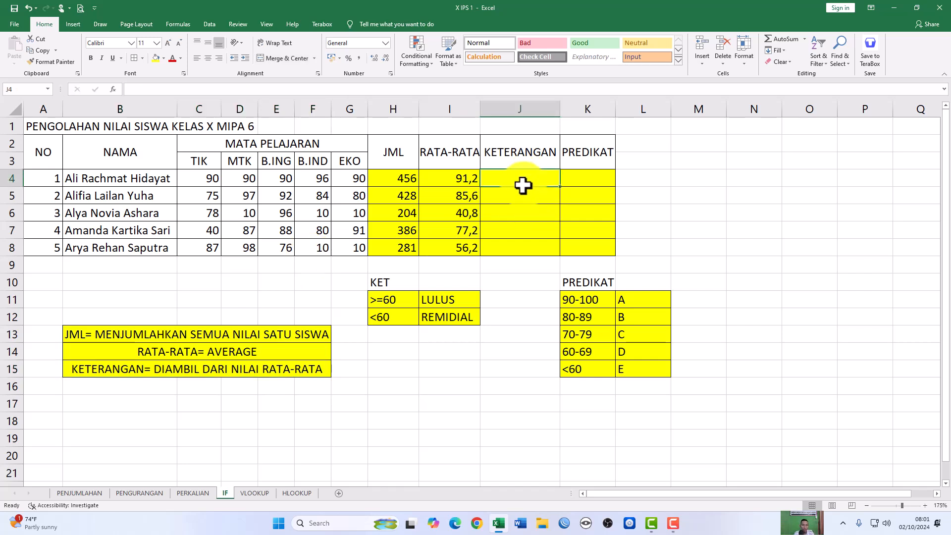
{"action": "left_click", "coordinate": [391, 286]}
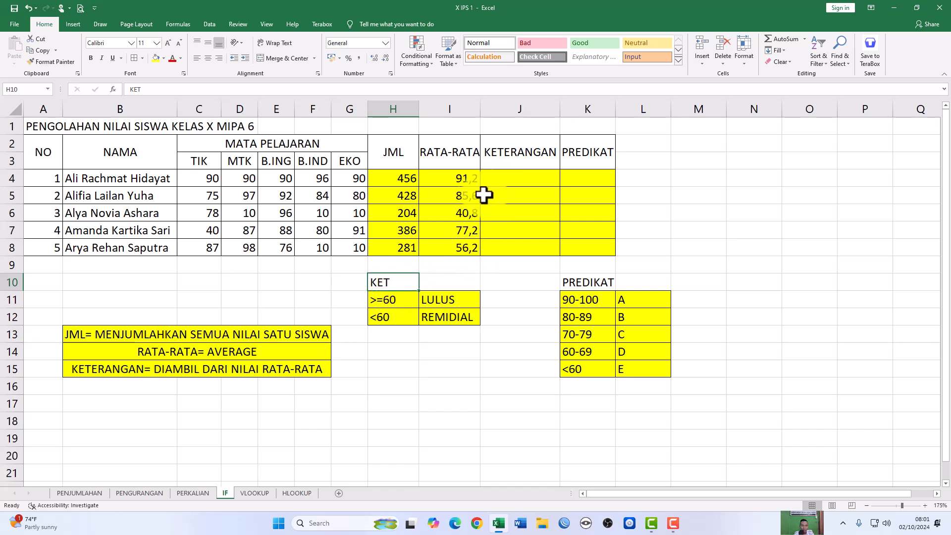
{"action": "left_click", "coordinate": [510, 179]}
{"action": "left_click", "coordinate": [450, 181]}
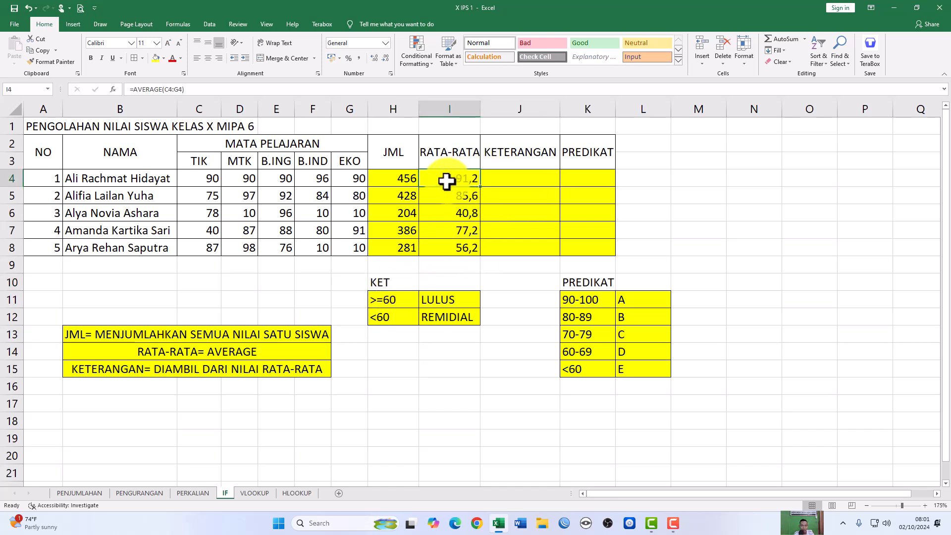
{"action": "left_click", "coordinate": [392, 303]}
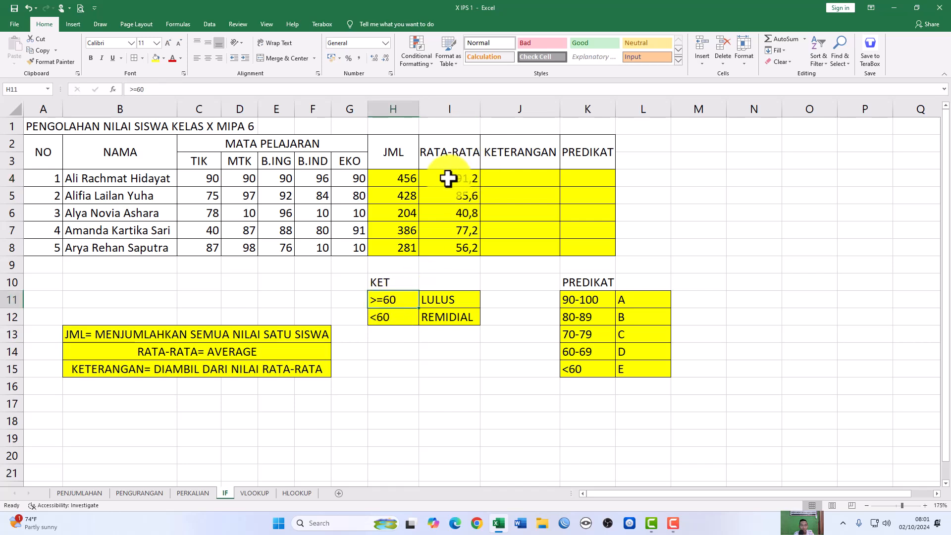
{"action": "left_click", "coordinate": [505, 177]}
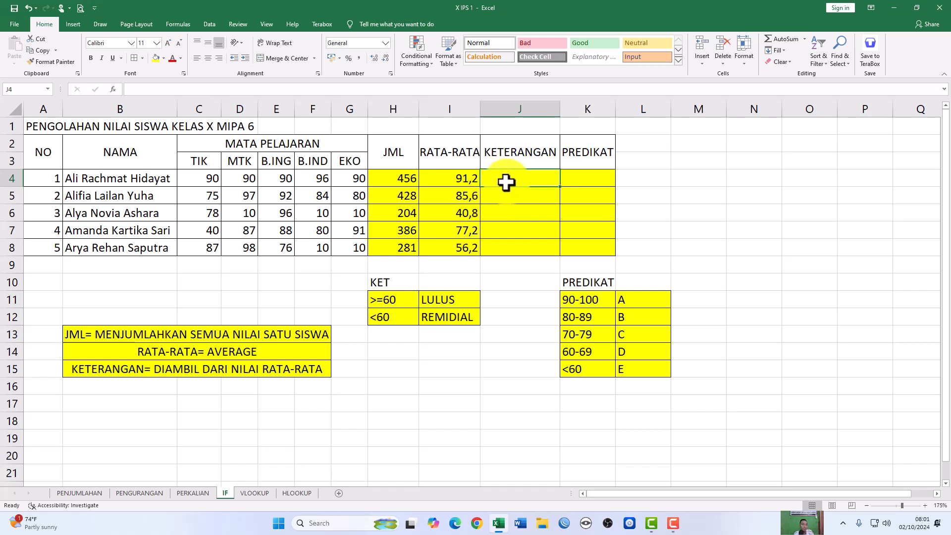
{"action": "left_click", "coordinate": [456, 177]}
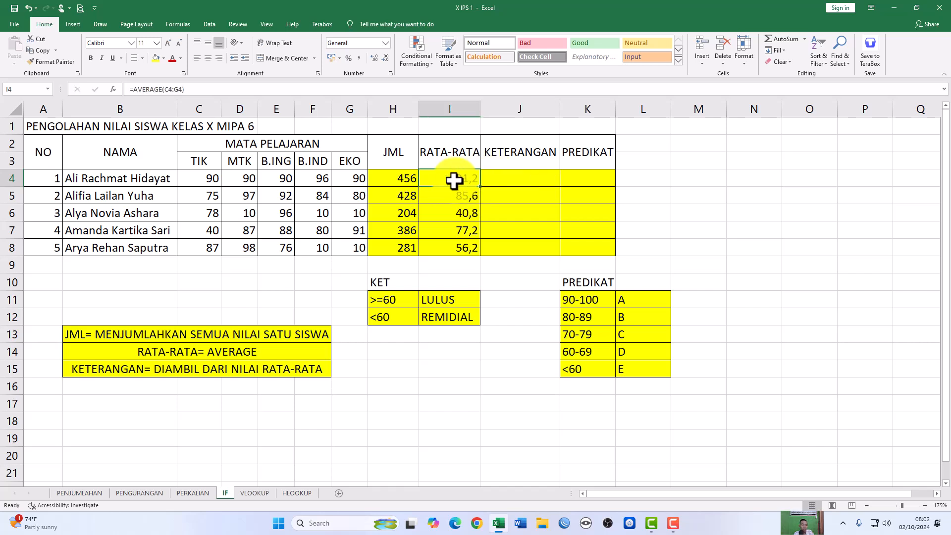
{"action": "left_click", "coordinate": [506, 182]}
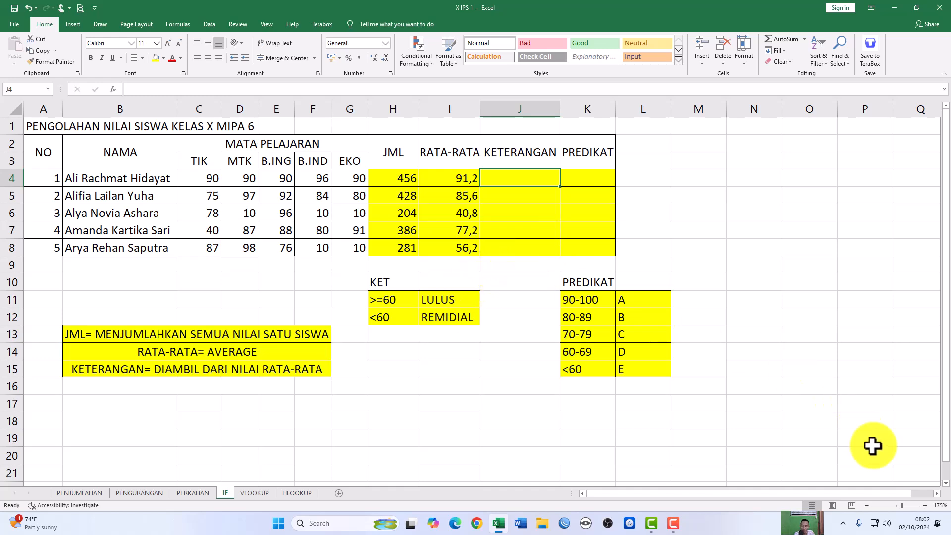
Enter the formula =IF(I4>=60;"LULUS") in KETERANGAN cell J4
{"action": "left_click", "coordinate": [925, 506]}
{"action": "left_click", "coordinate": [925, 505]}
{"action": "left_click", "coordinate": [925, 505]}
{"action": "left_click", "coordinate": [925, 505]}
{"action": "left_click", "coordinate": [925, 506]}
{"action": "left_click", "coordinate": [925, 506]}
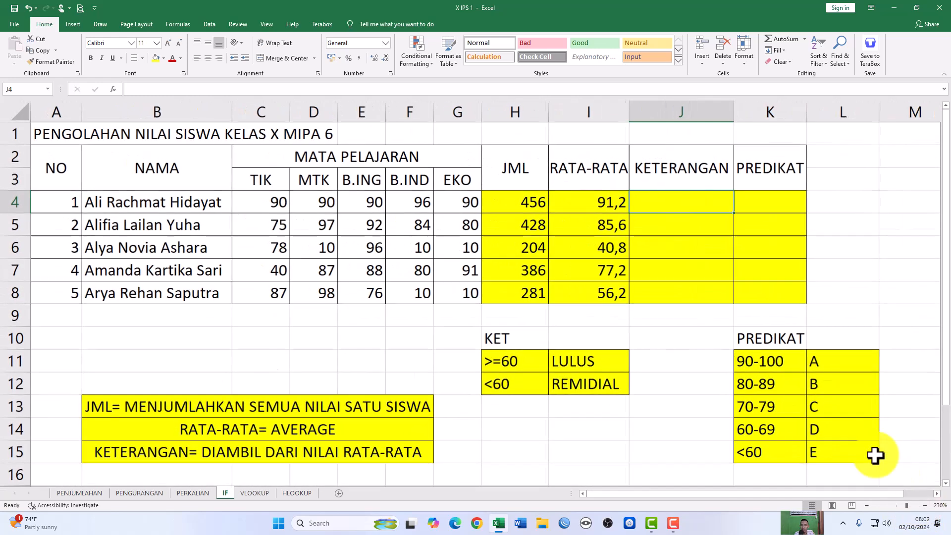
{"action": "left_click_drag", "start_coordinate": [655, 496], "coordinate": [721, 493]}
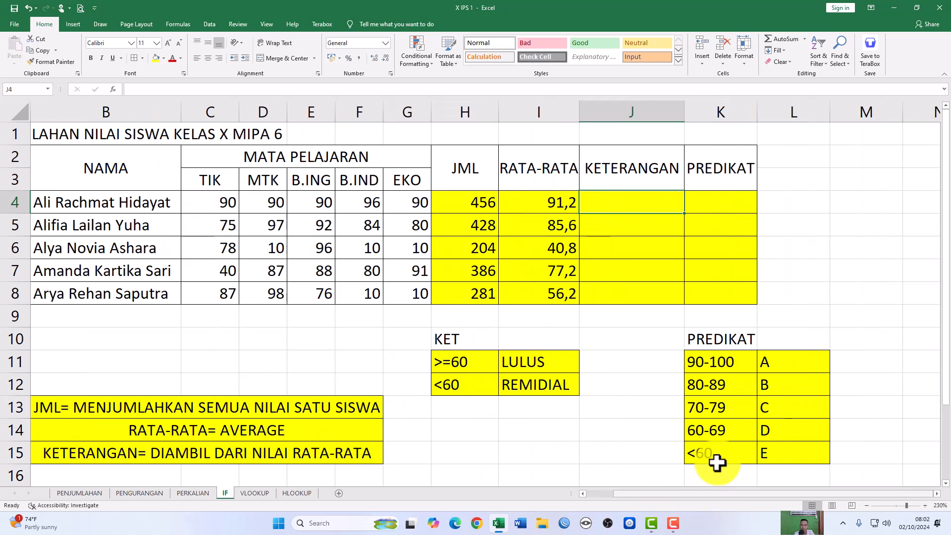
{"action": "double_click", "coordinate": [627, 204]}
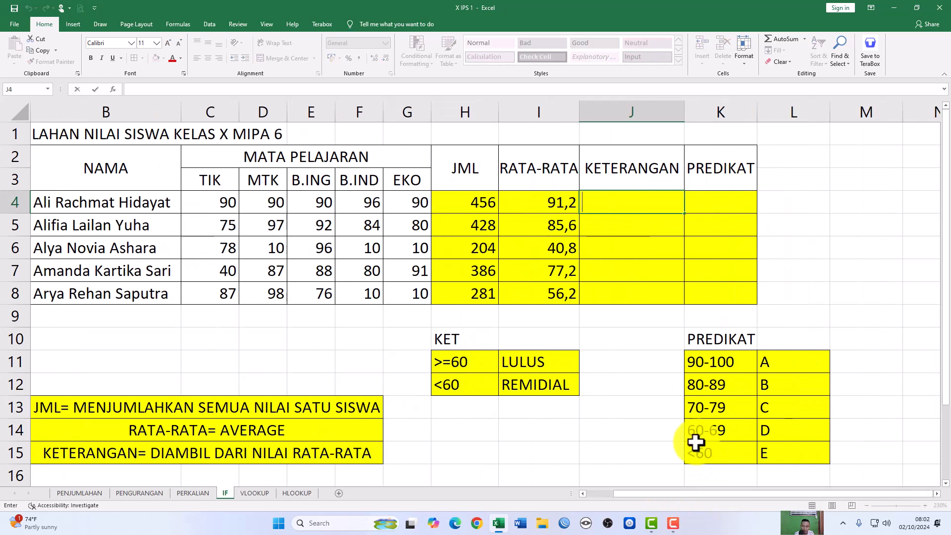
{"action": "mouse_move", "coordinate": [672, 520]}
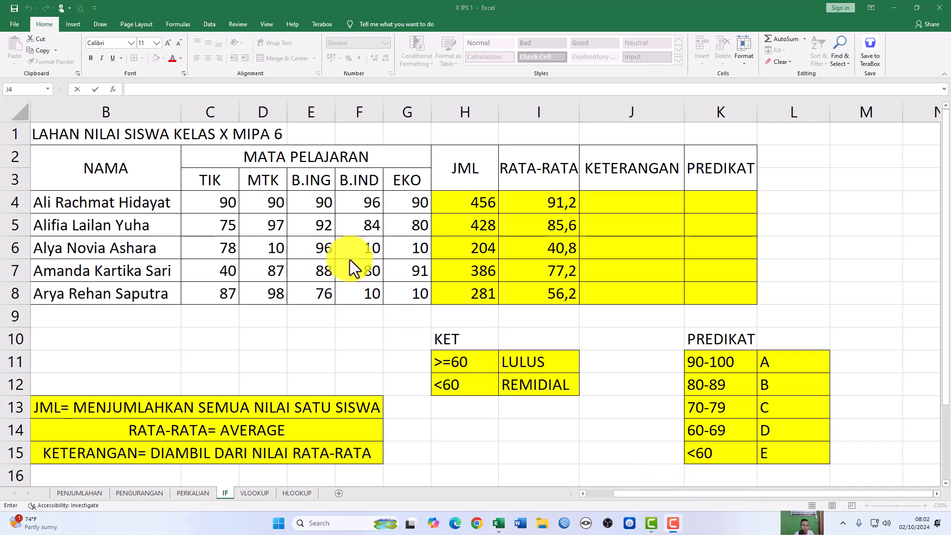
{"action": "key", "text": "super+p"}
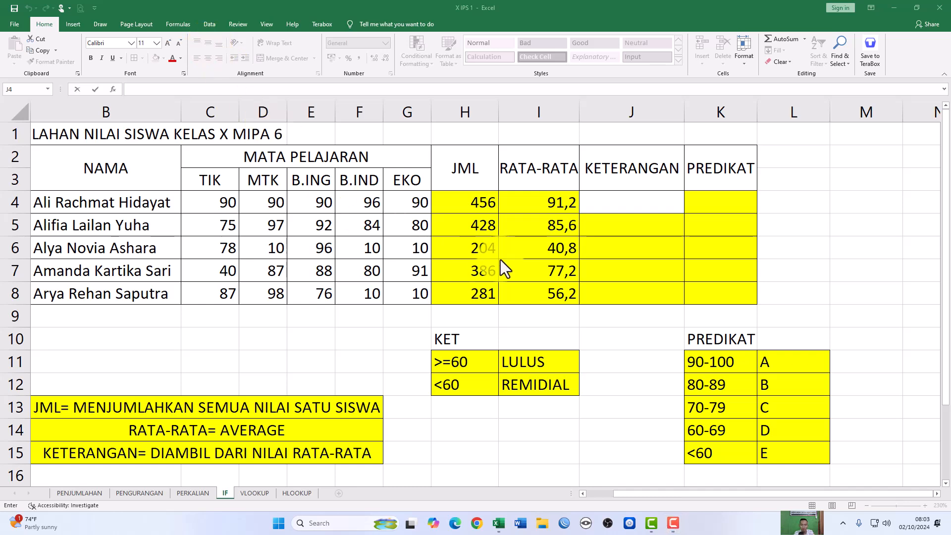
{"action": "left_click", "coordinate": [606, 200]}
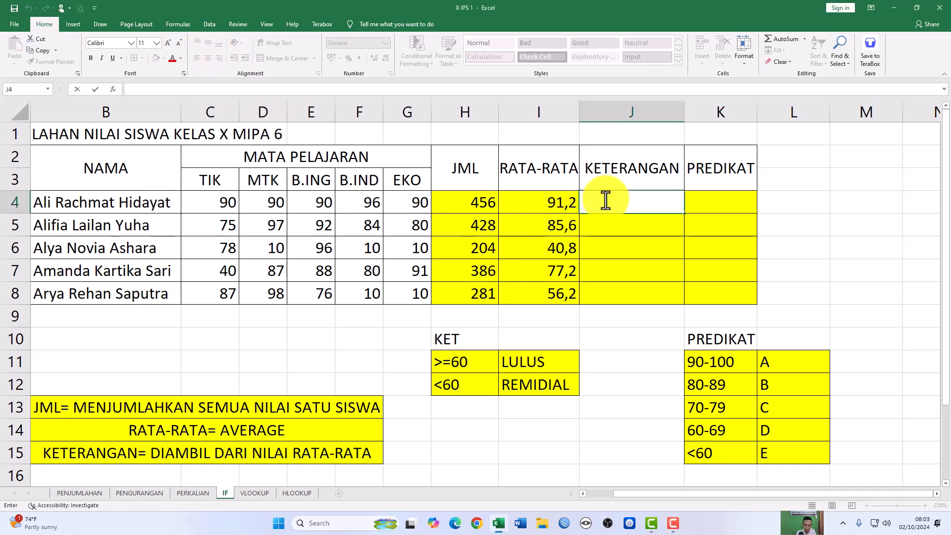
{"action": "type", "text": "="}
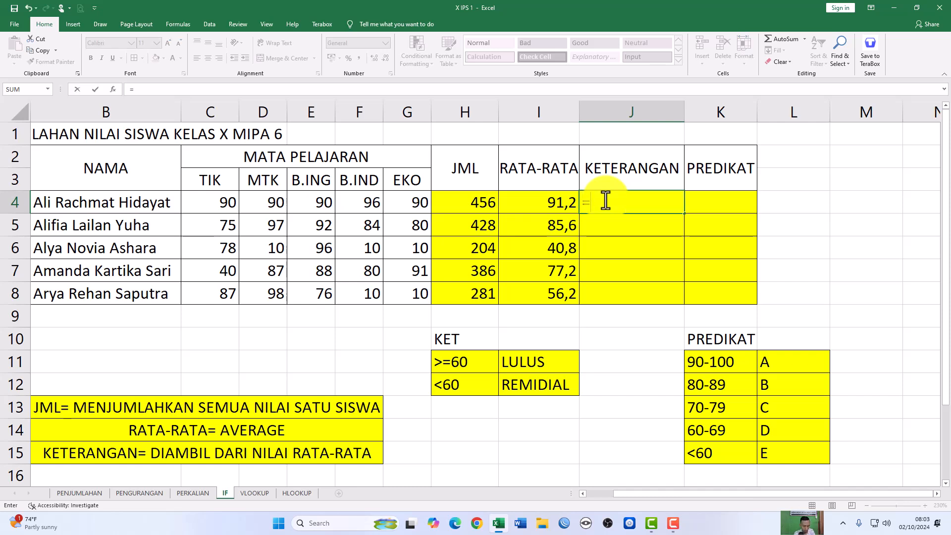
{"action": "type", "text": "IF"}
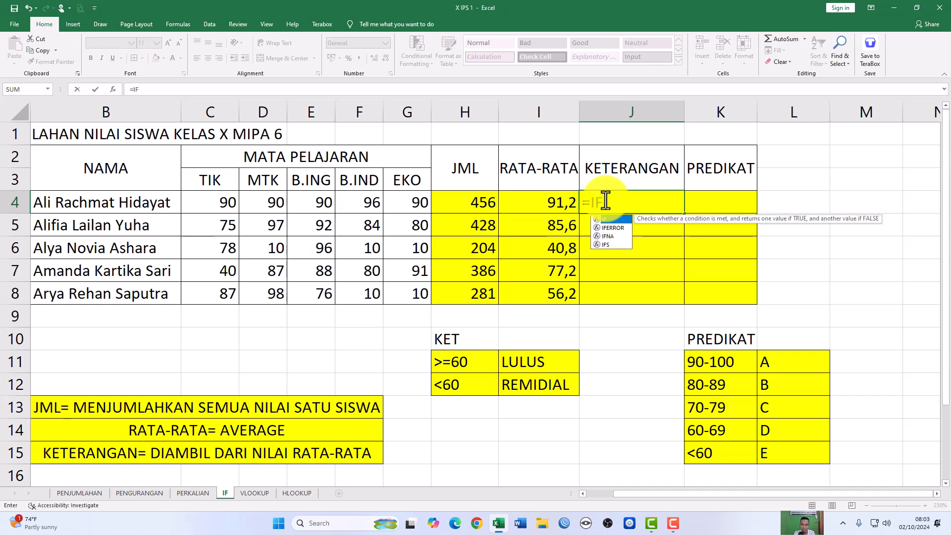
{"action": "type", "text": "("}
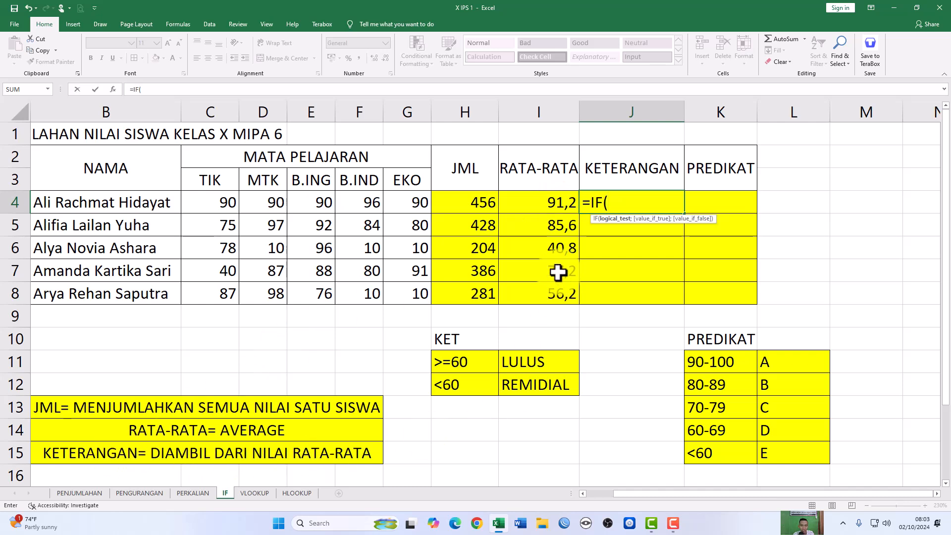
{"action": "left_click", "coordinate": [549, 205]}
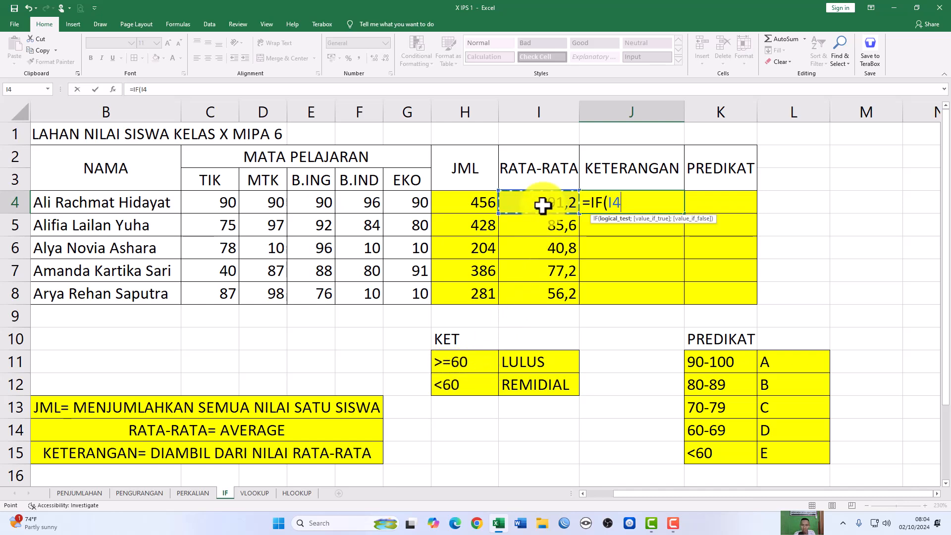
{"action": "type", "text": ">=60"}
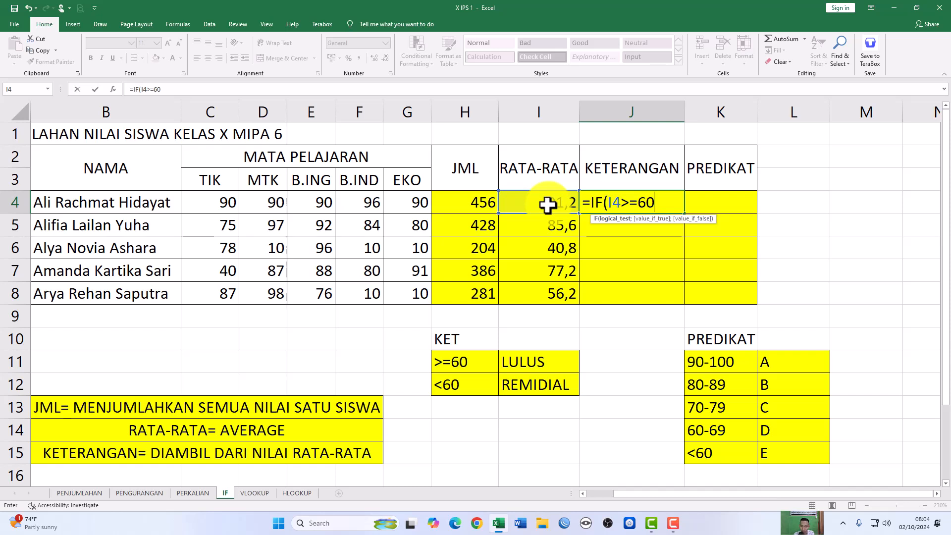
{"action": "type", "text": ";"}
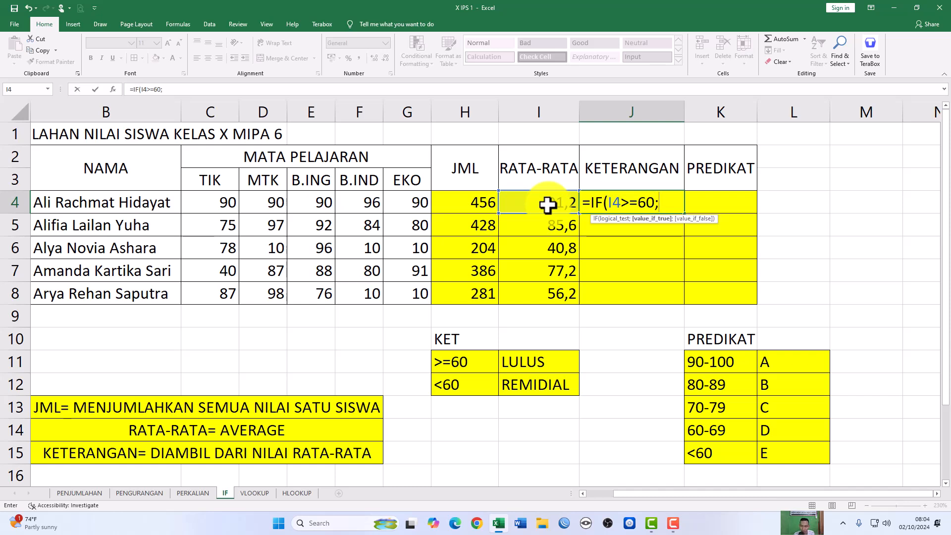
{"action": "type", "text": "\"LULUS"}
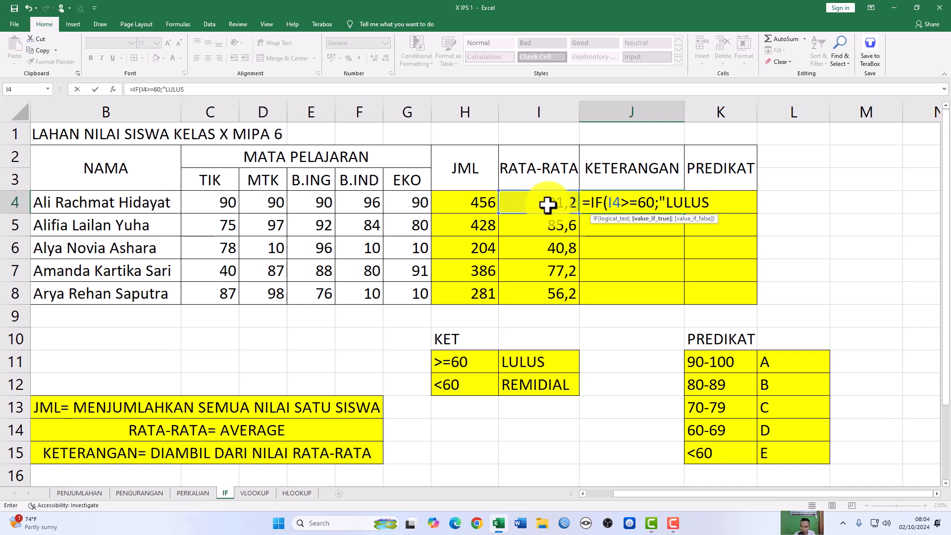
{"action": "type", "text": "\")"}
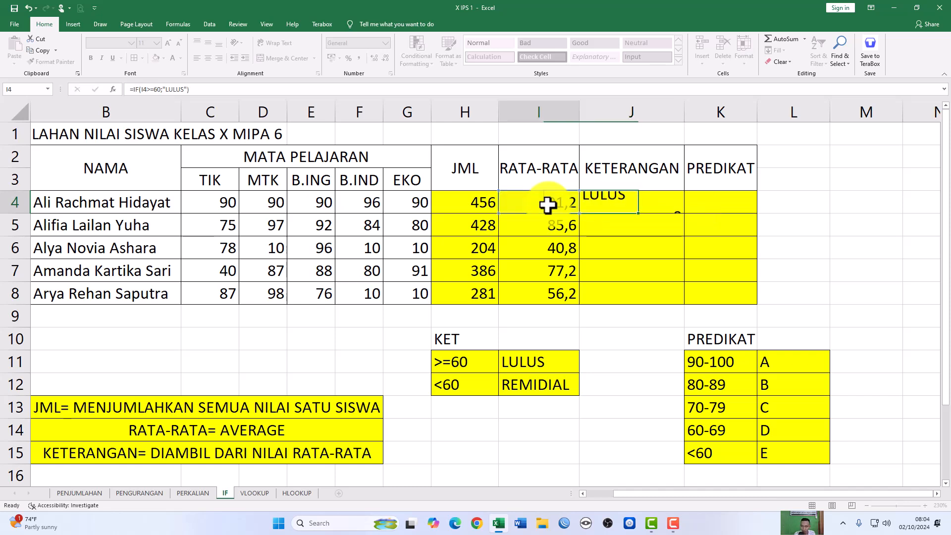
{"action": "key", "text": "ctrl+Return"}
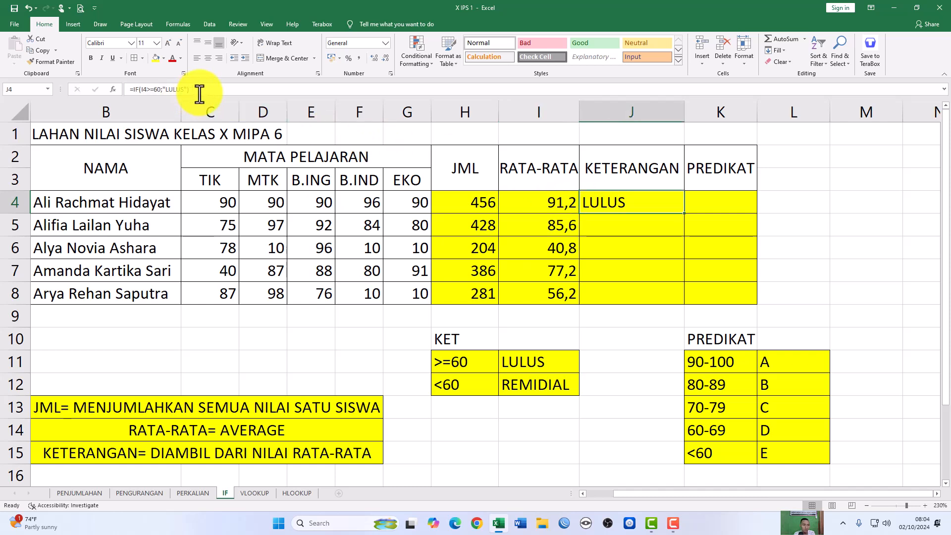
Extend the KETERANGAN formula in J4 to =IF(I4>=60;"LULUS";"REMIDIAL")
{"action": "double_click", "coordinate": [664, 209]}
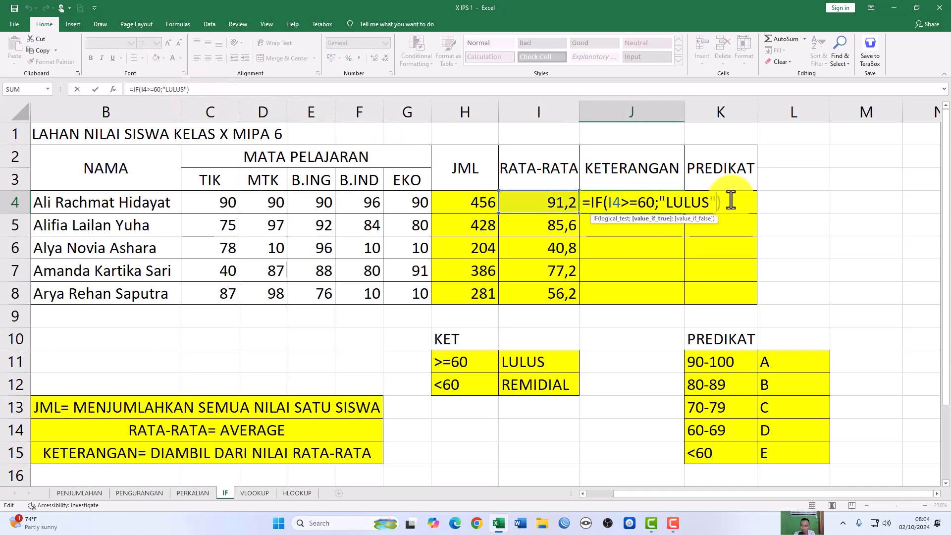
{"action": "key", "text": "BackSpace"}
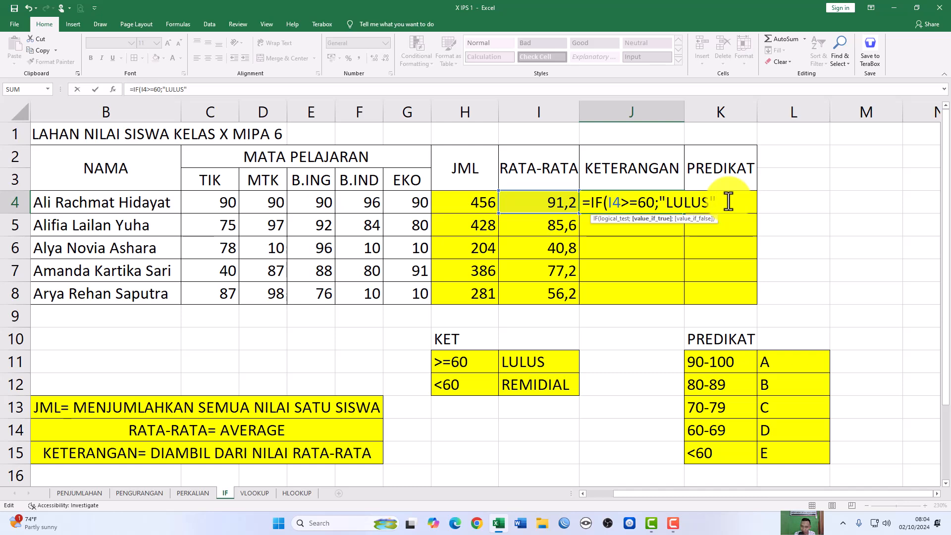
{"action": "type", "text": ";\"REMIDIAL"}
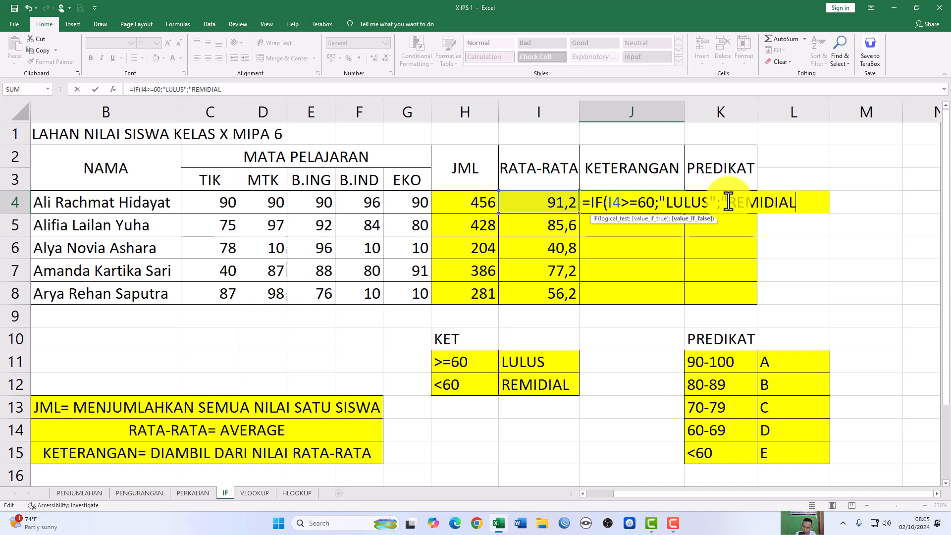
{"action": "type", "text": "\""}
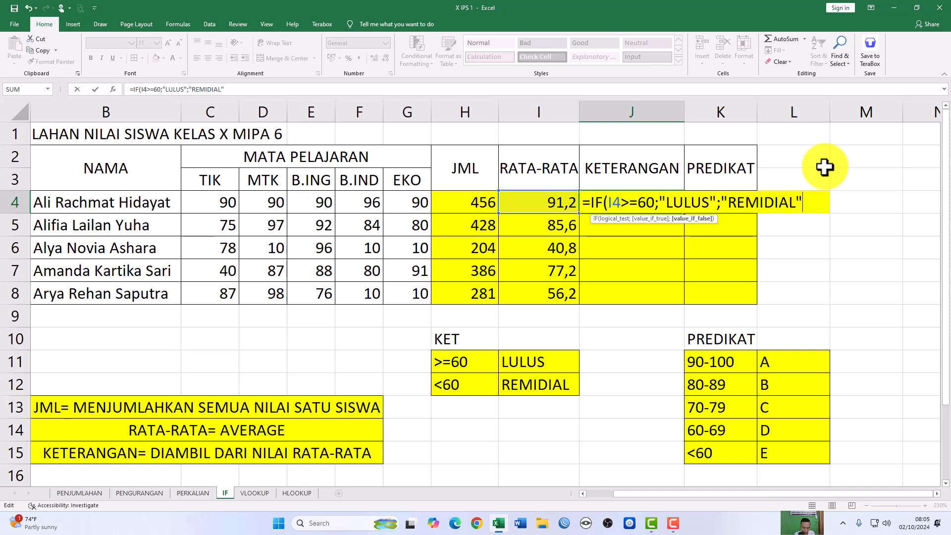
{"action": "type", "text": ")"}
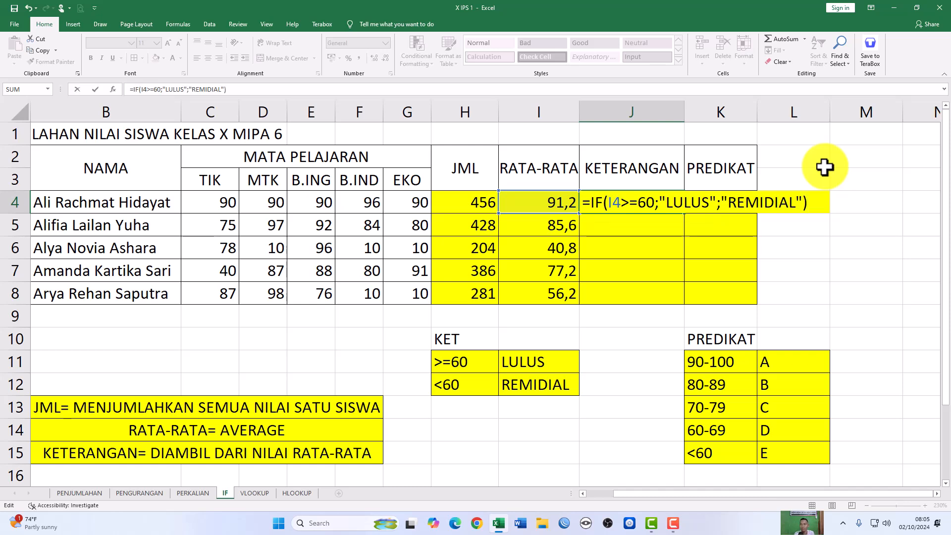
{"action": "key", "text": "ctrl+Return"}
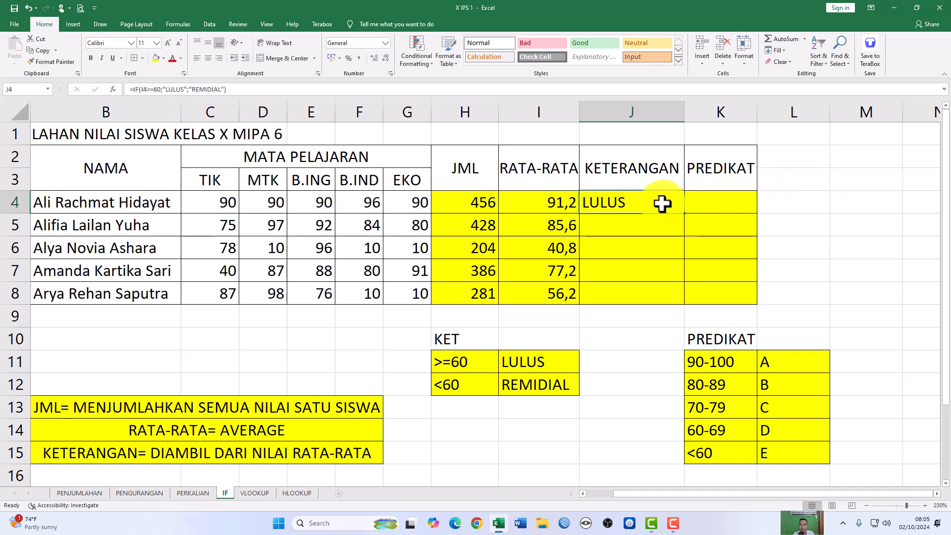
Narrow column J slightly and fill the J4 formula down the KETERANGAN column through J8
{"action": "left_click", "coordinate": [552, 205]}
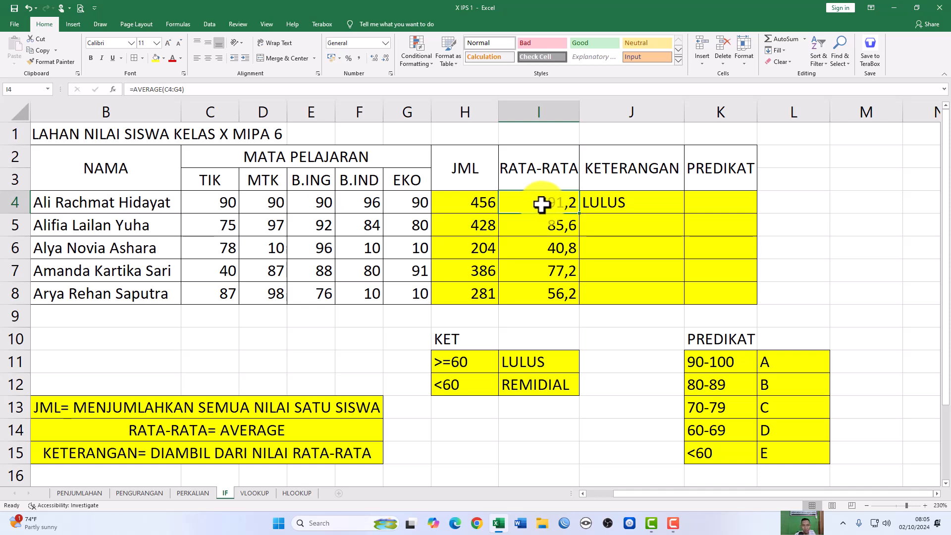
{"action": "left_click", "coordinate": [627, 201]}
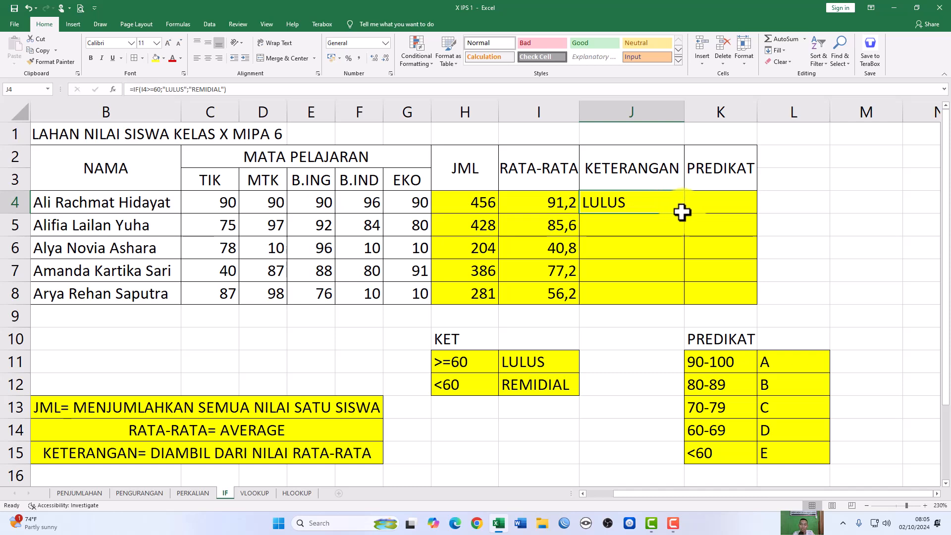
{"action": "left_click_drag", "start_coordinate": [684, 119], "coordinate": [659, 122]}
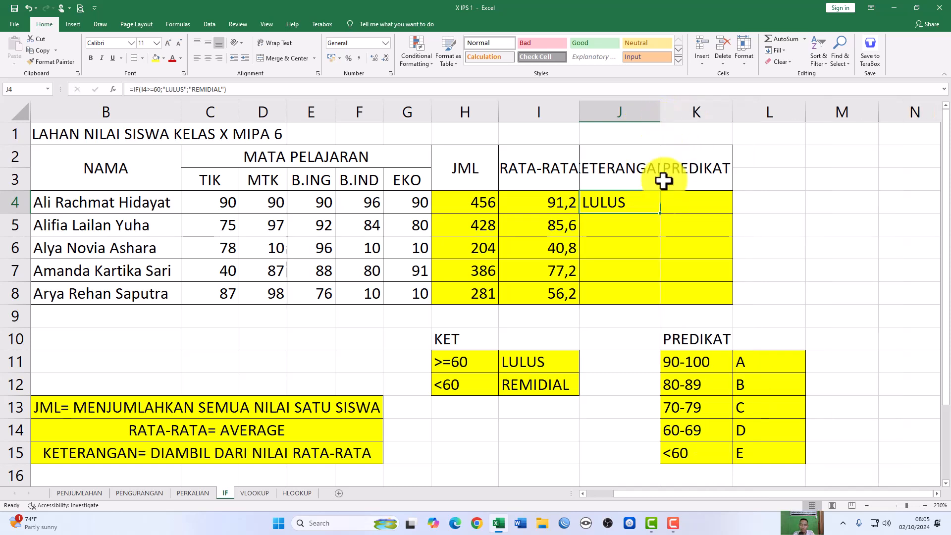
{"action": "double_click", "coordinate": [660, 213]}
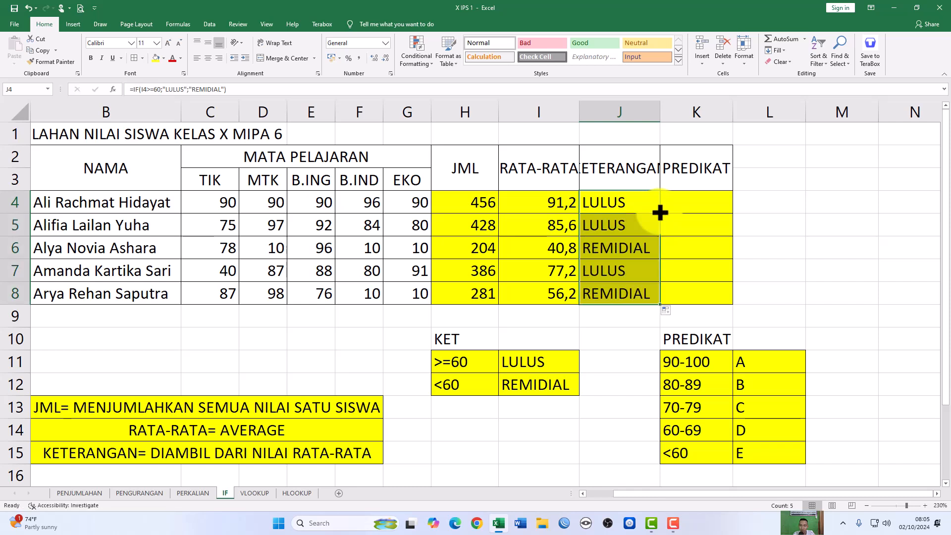
Compare the averages in column I and their KETERANGAN results with the LULUS and REMIDIAL criteria in the KET table
{"action": "left_click", "coordinate": [557, 248]}
{"action": "left_click", "coordinate": [627, 252]}
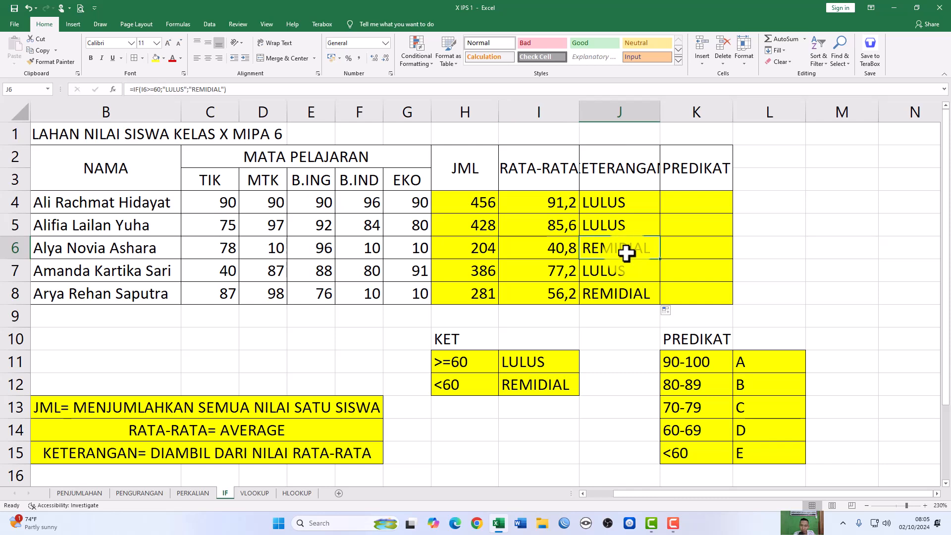
{"action": "left_click", "coordinate": [550, 249]}
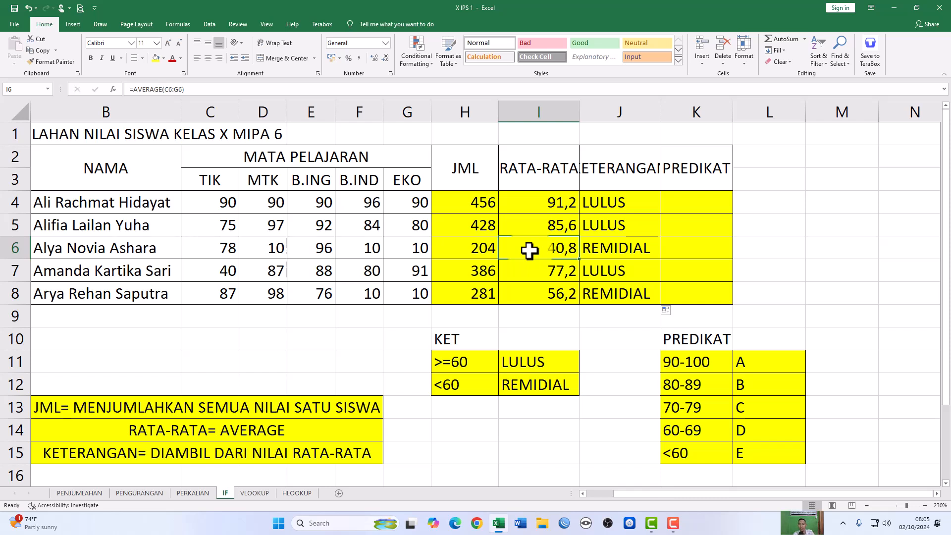
{"action": "left_click", "coordinate": [527, 274]}
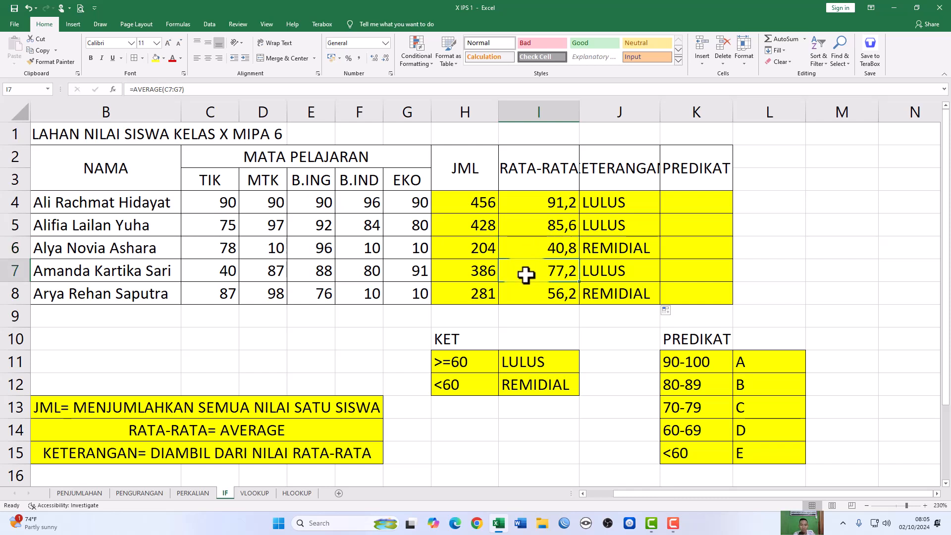
{"action": "left_click", "coordinate": [554, 209]}
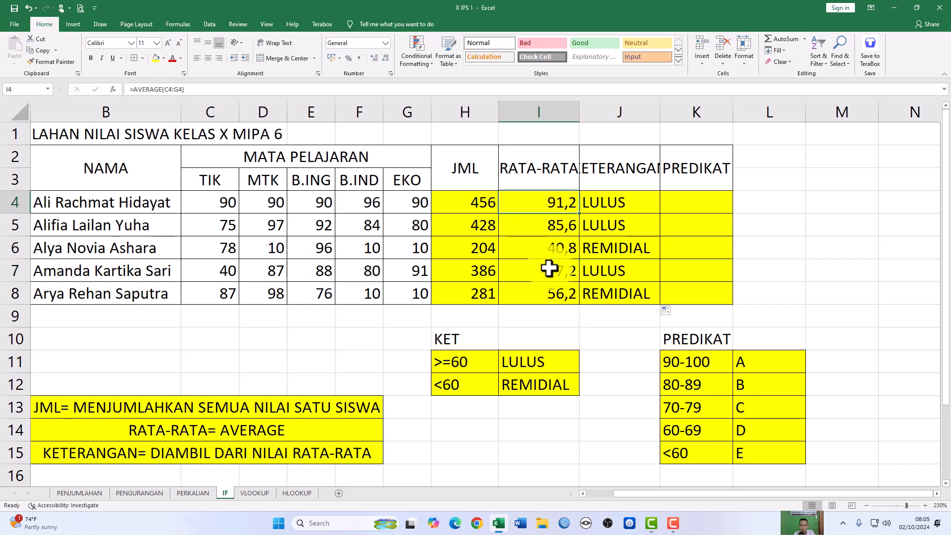
{"action": "left_click", "coordinate": [468, 365]}
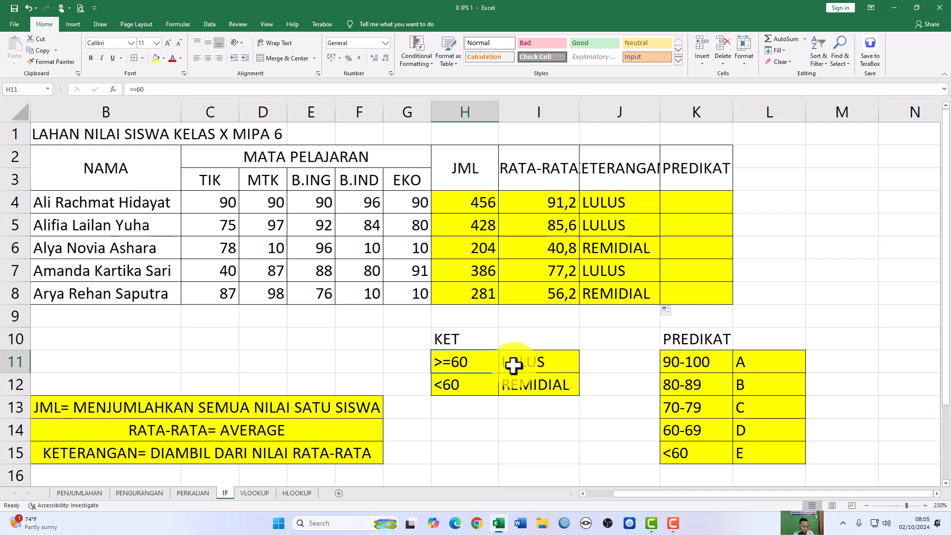
{"action": "left_click", "coordinate": [673, 524]}
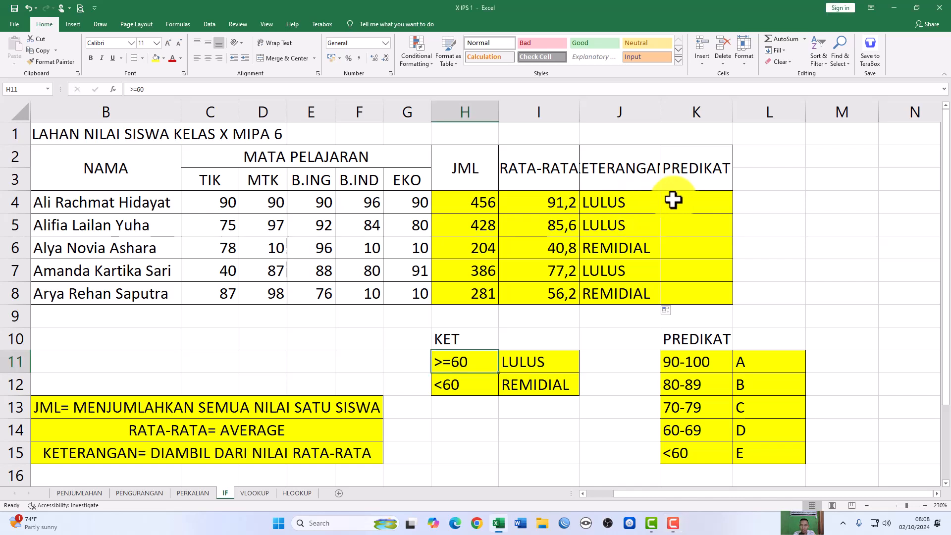
{"action": "left_click", "coordinate": [679, 201]}
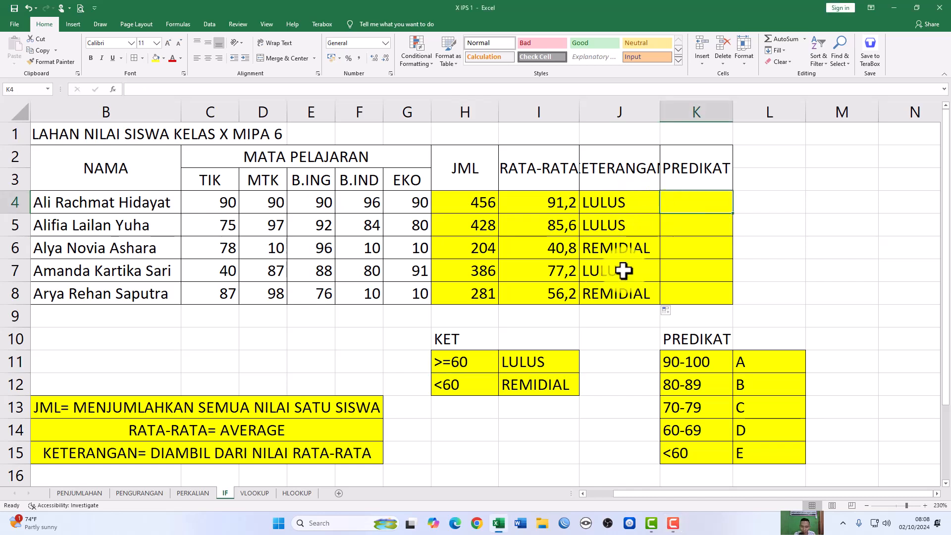
{"action": "left_click", "coordinate": [539, 382]}
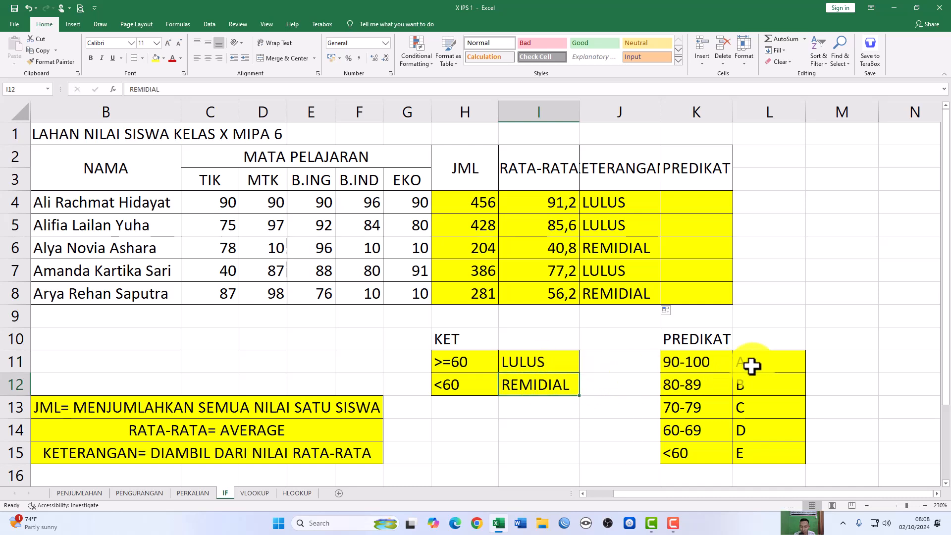
{"action": "left_click", "coordinate": [547, 366]}
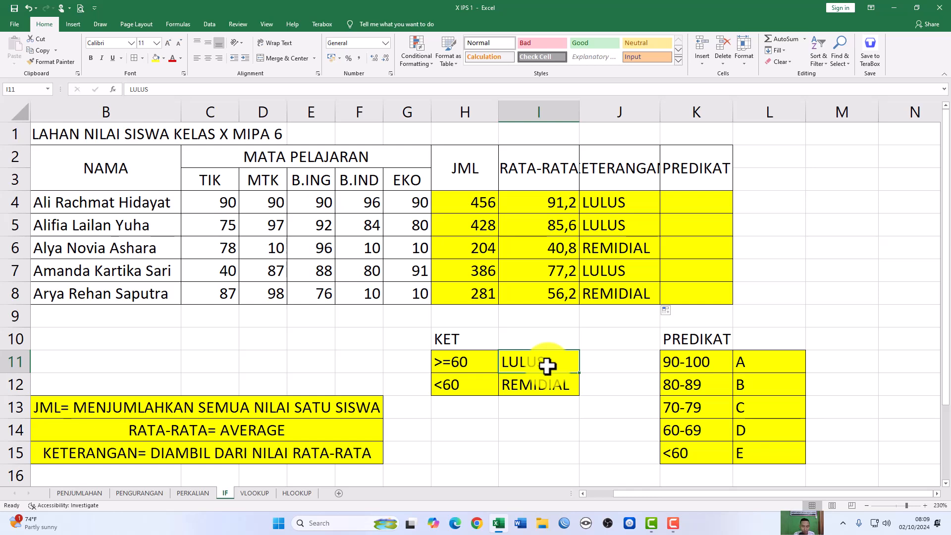
Begin the PREDIKAT formula in K4 with =IF(I4>=90;"A"; as its first grade condition
{"action": "left_click", "coordinate": [688, 201]}
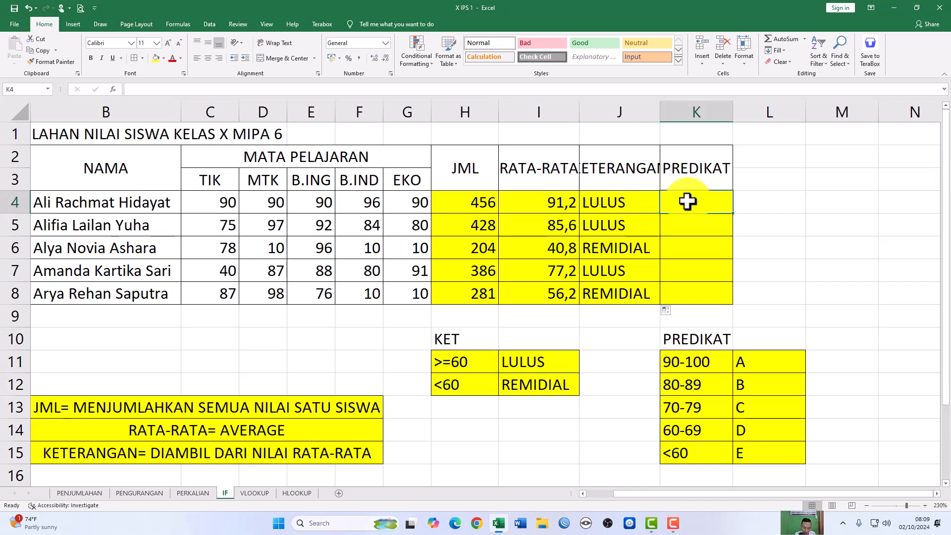
{"action": "type", "text": "=IF"}
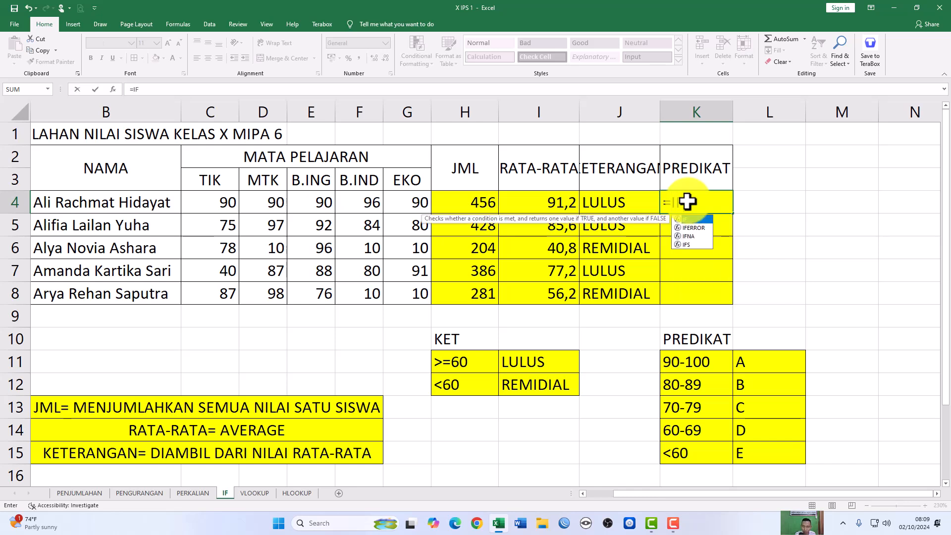
{"action": "type", "text": "("}
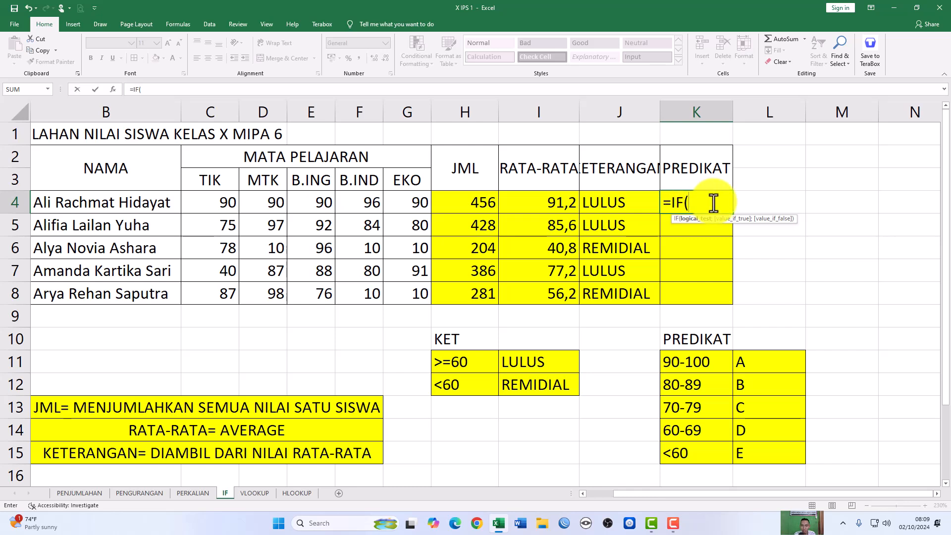
{"action": "left_click", "coordinate": [537, 203]}
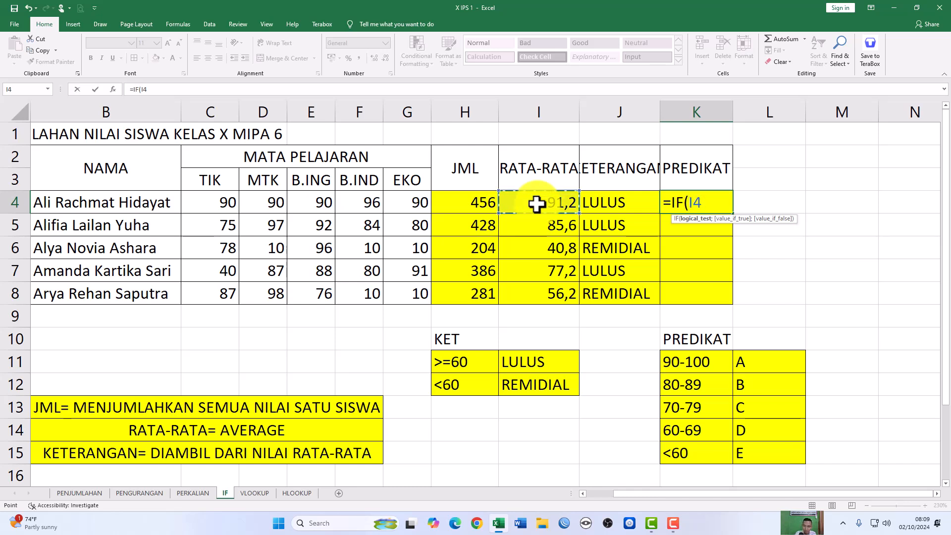
{"action": "type", "text": ">="}
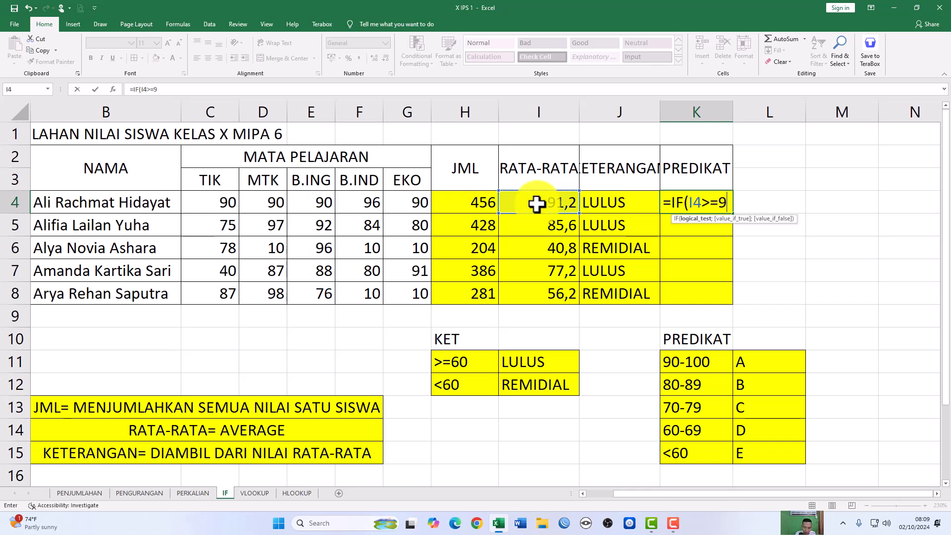
{"action": "type", "text": "90"}
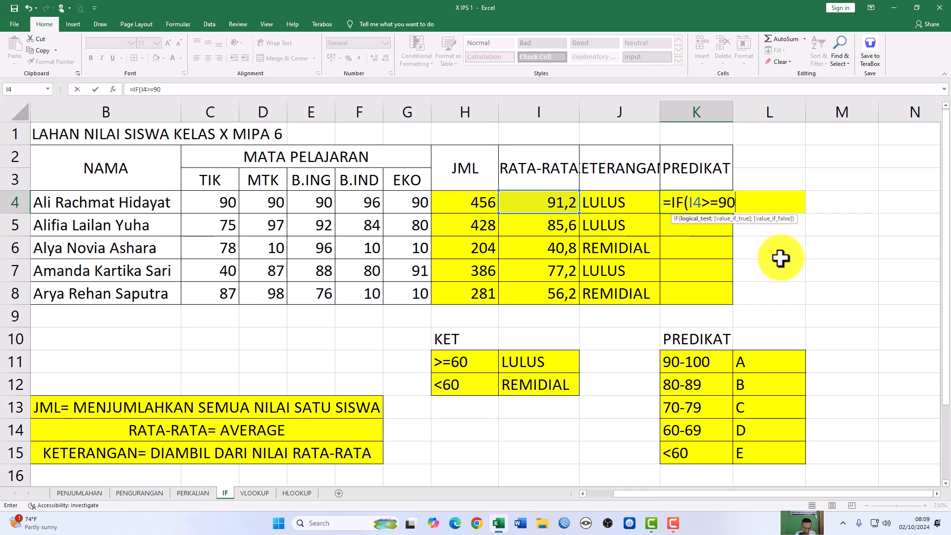
{"action": "type", "text": ";\""}
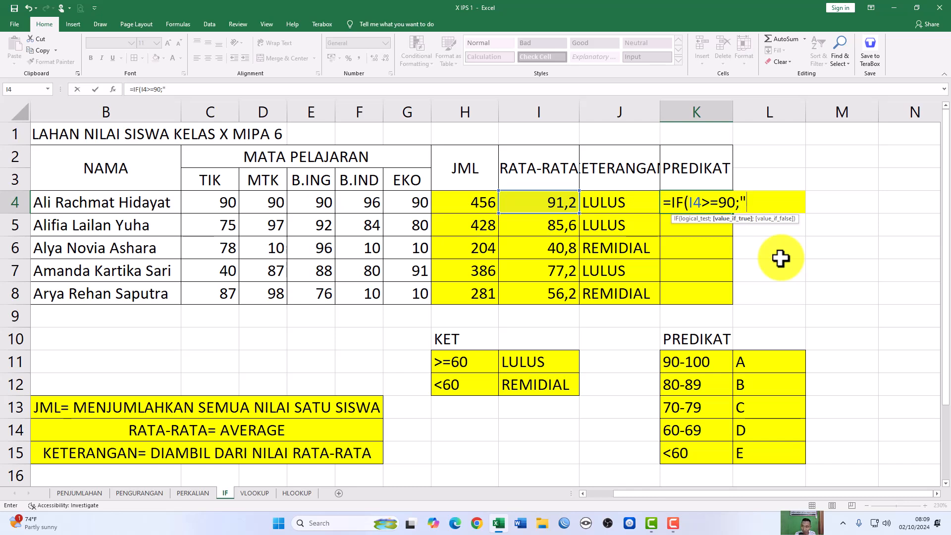
{"action": "type", "text": "A\""}
{"action": "type", "text": ";"}
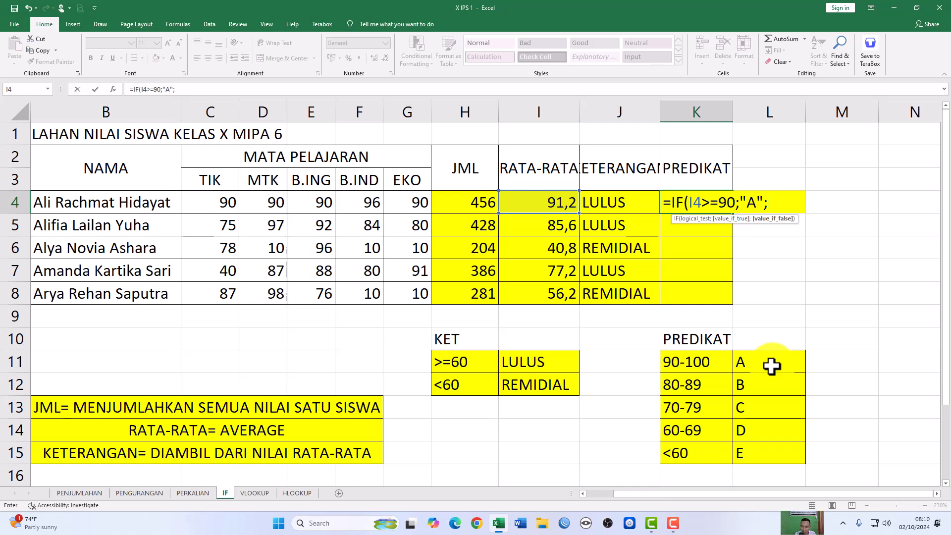
Nest a second condition, IF(I4>=80;"B", as the false branch of the K4 formula
{"action": "type", "text": "IF("}
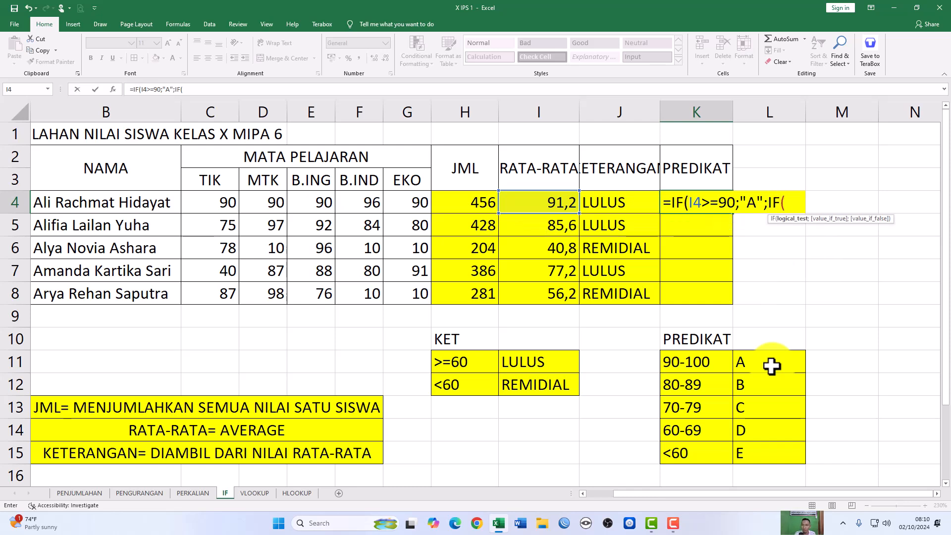
{"action": "left_click", "coordinate": [545, 203]}
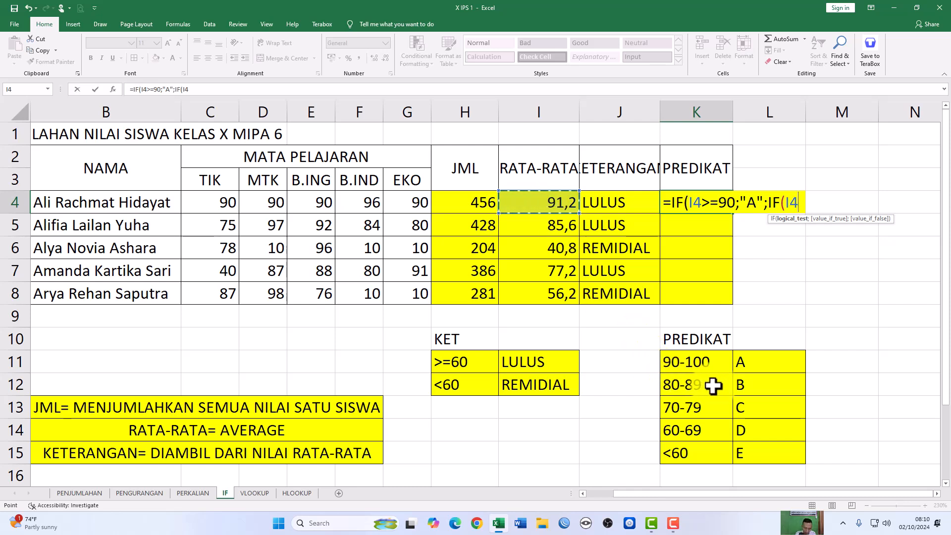
{"action": "type", "text": ">=80;\"B\""}
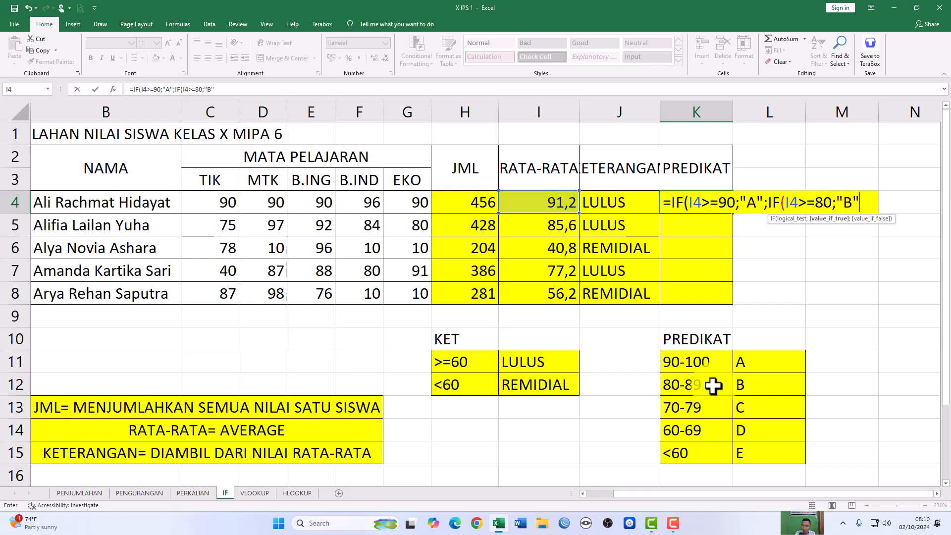
Nest a third condition, IF(I4>=70;"C", as the false branch of the second IF in the K4 formula
{"action": "type", "text": ";IF"}
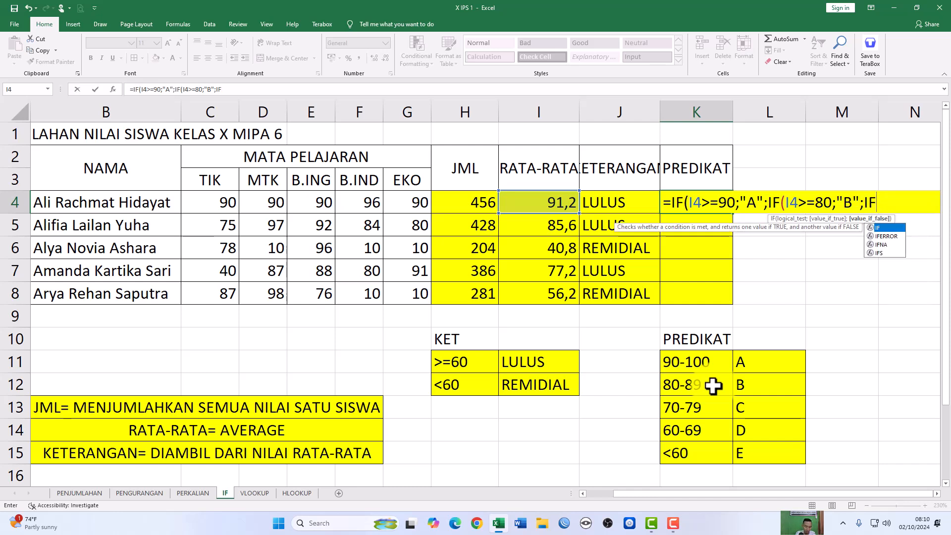
{"action": "type", "text": "("}
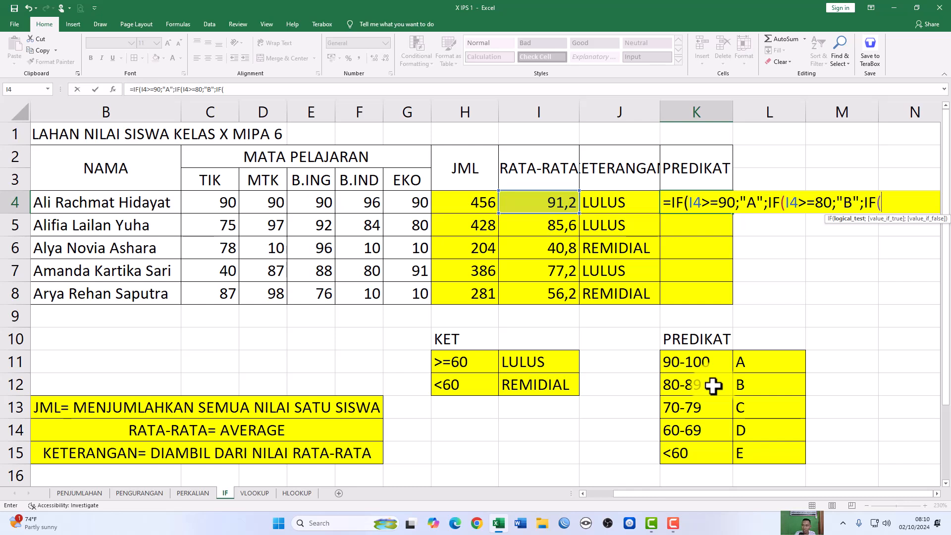
{"action": "left_click", "coordinate": [544, 200]}
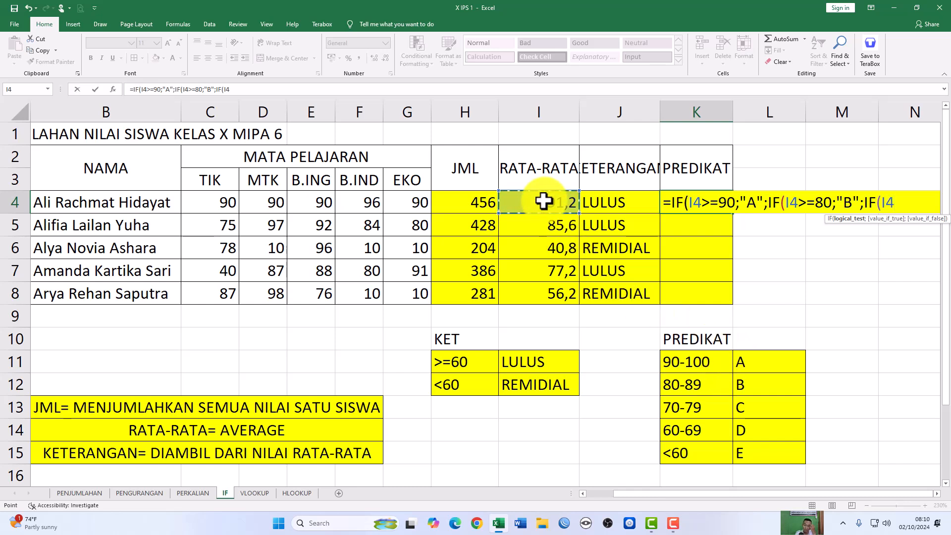
{"action": "type", "text": ">=70"}
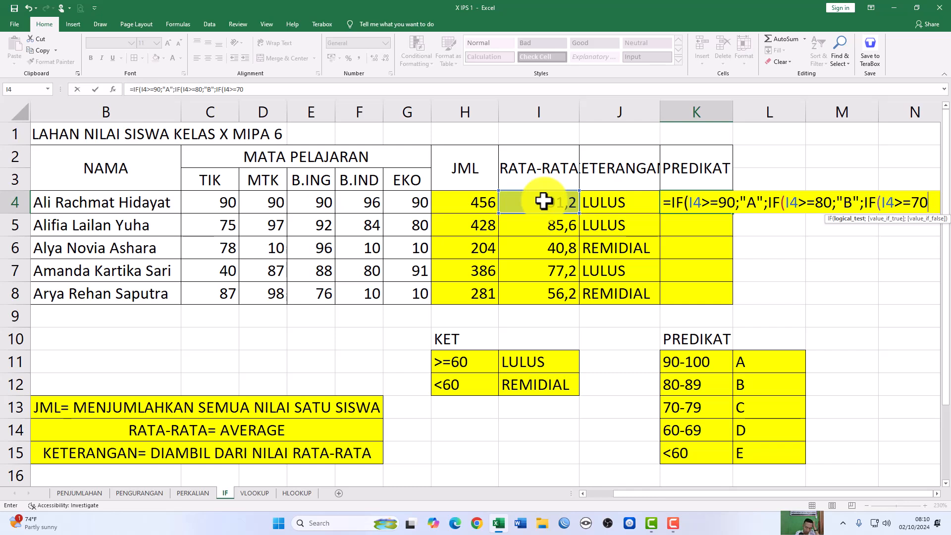
{"action": "type", "text": ";\""}
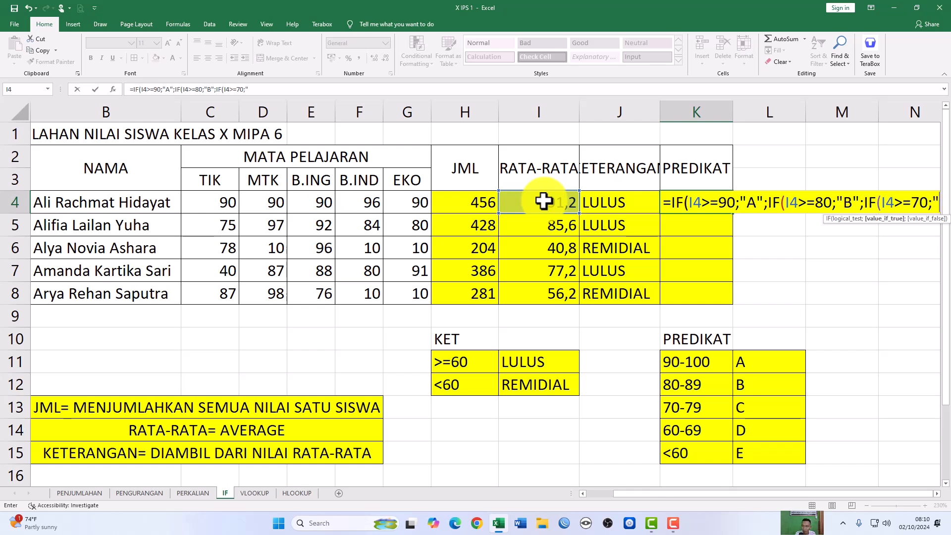
{"action": "type", "text": "C\""}
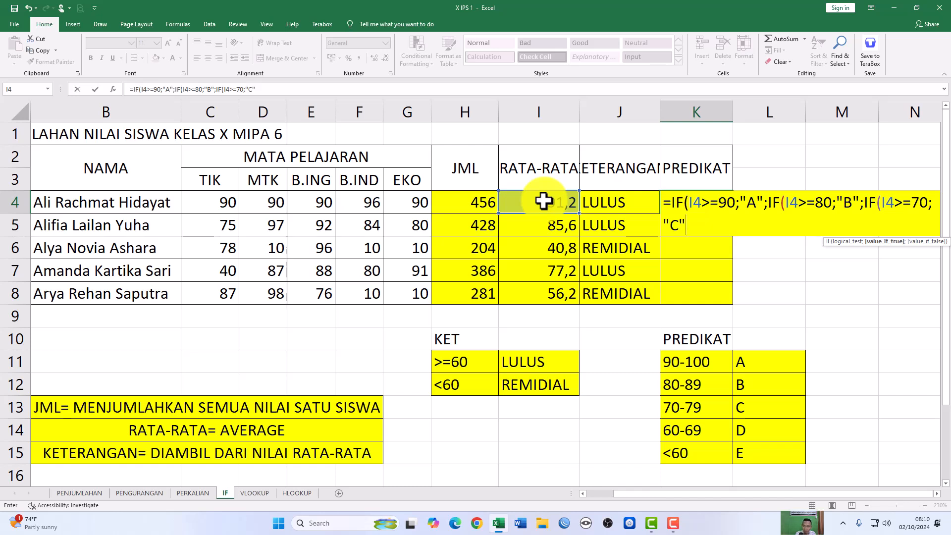
Nest the last condition, IF(I4>=60;"D";"E"), in the K4 formula and try to enter it with one closing parenthesis
{"action": "type", "text": ";IF"}
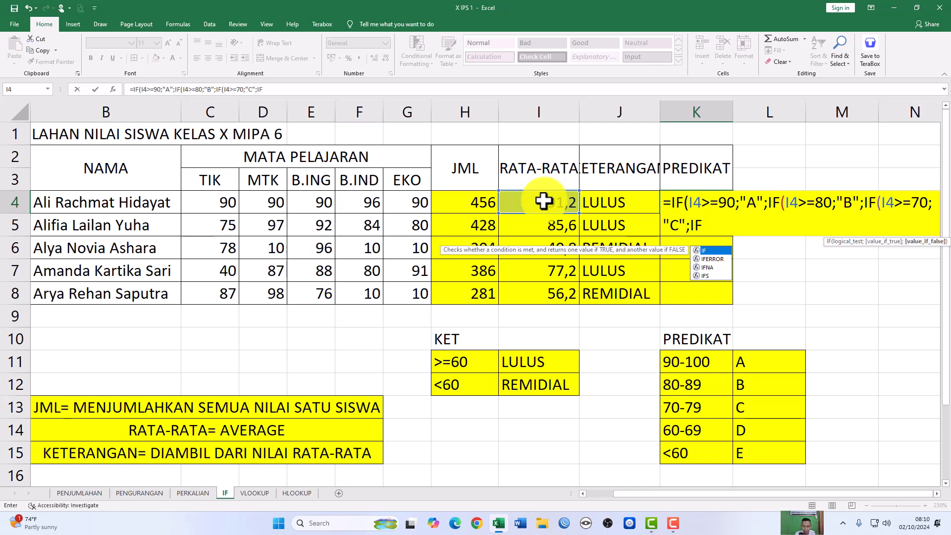
{"action": "type", "text": "("}
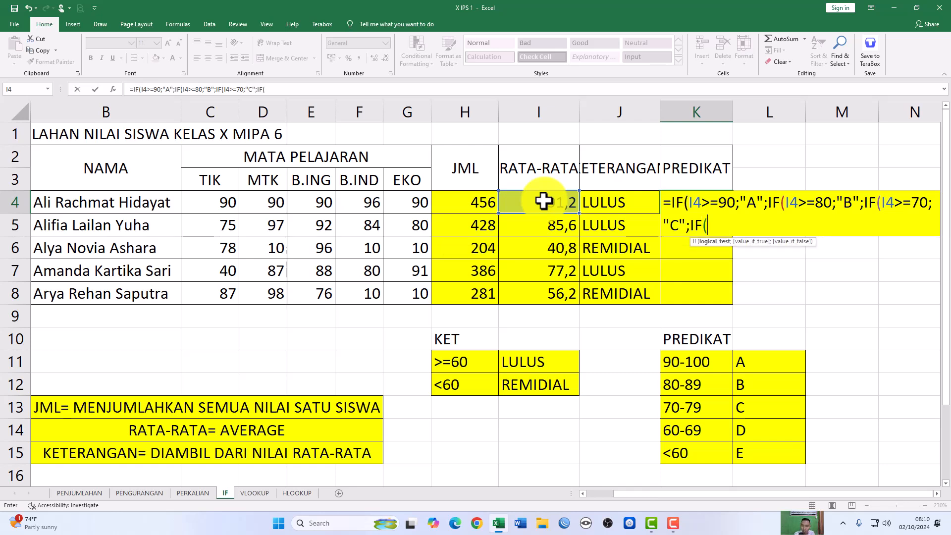
{"action": "left_click", "coordinate": [543, 201]}
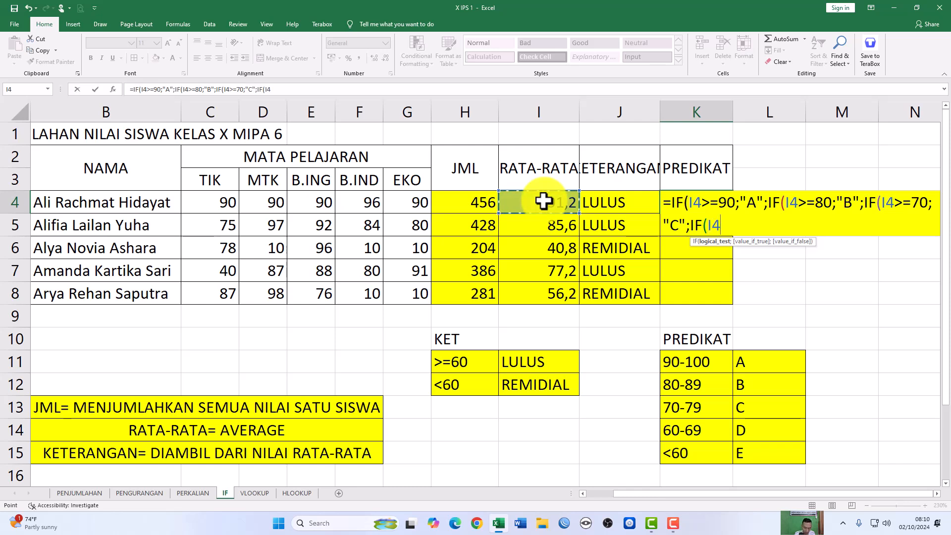
{"action": "type", "text": ">=60;\""}
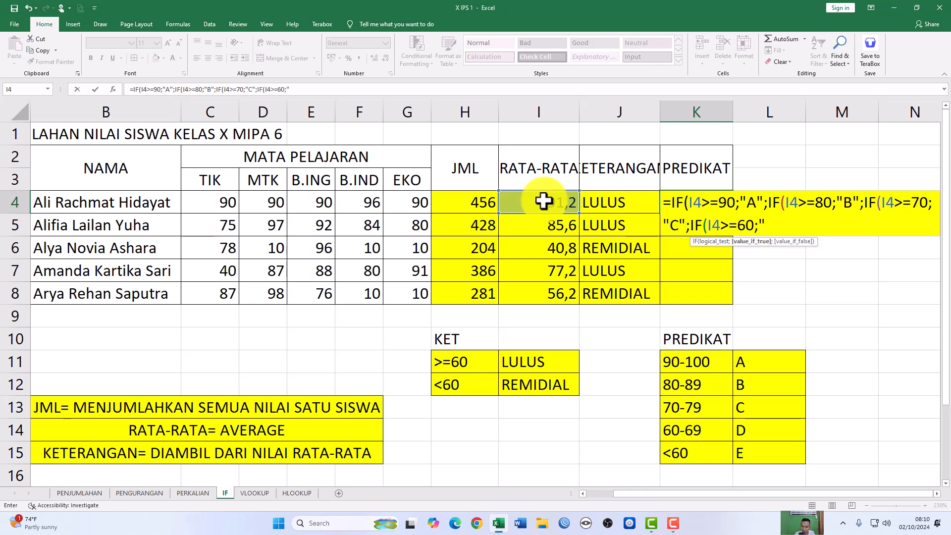
{"action": "type", "text": "D\";\"E\""}
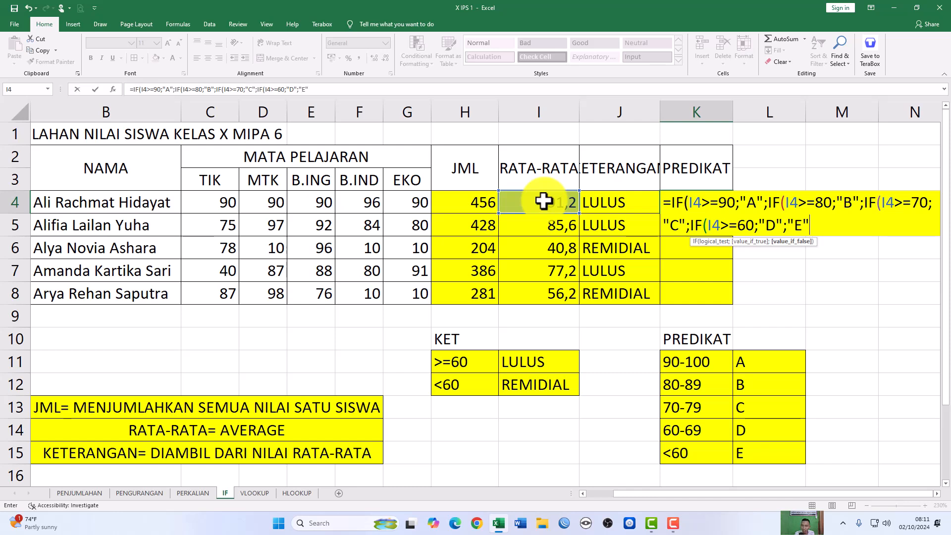
{"action": "type", "text": ")"}
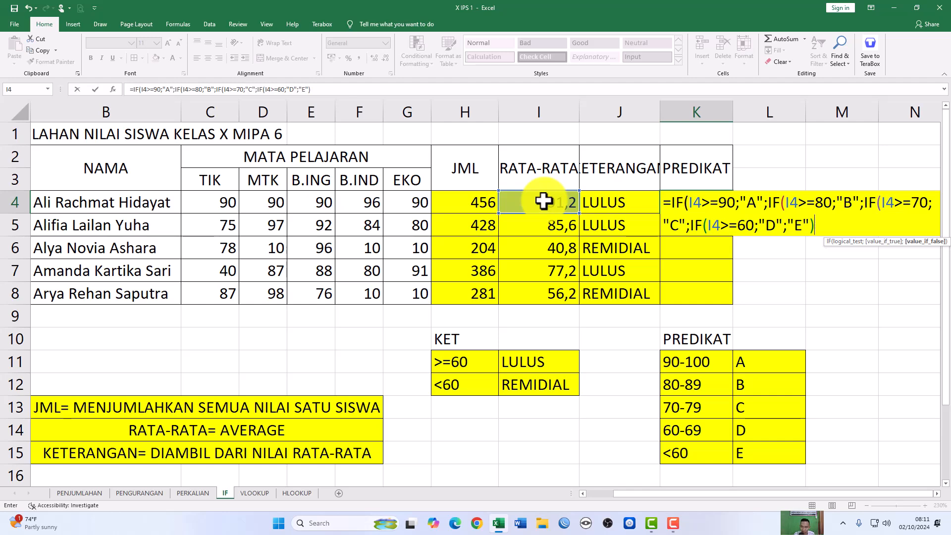
{"action": "key", "text": "Return"}
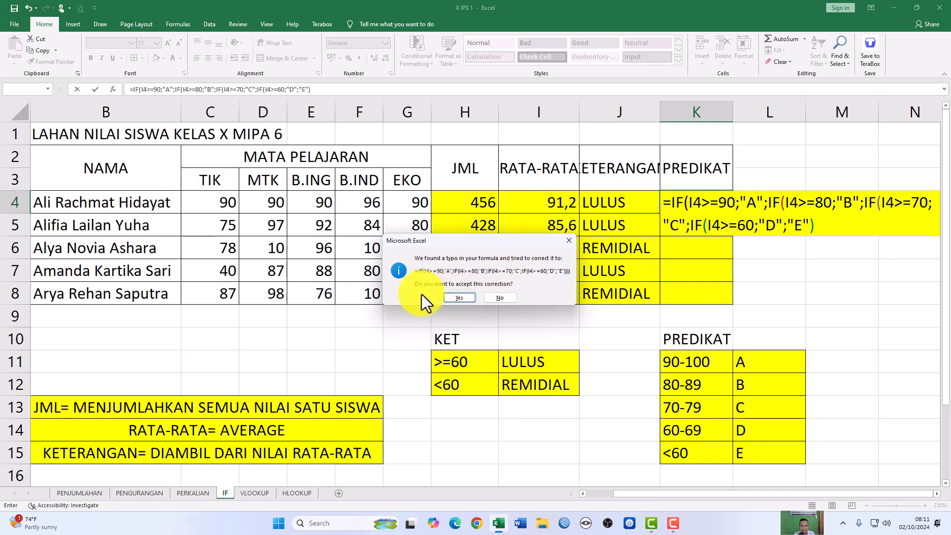
Reject the suggested correction of the K4 formula and add two more closing parentheses at its end
{"action": "left_click", "coordinate": [573, 242]}
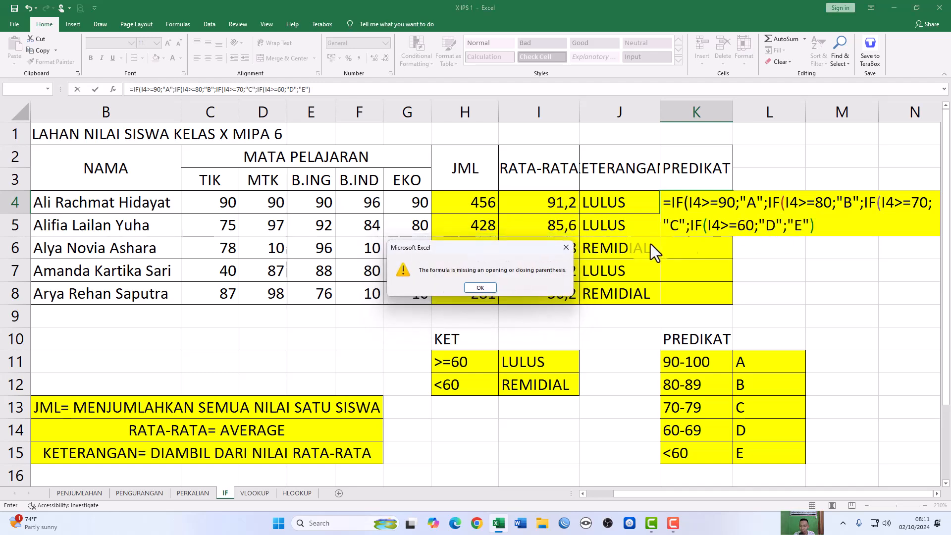
{"action": "left_click", "coordinate": [564, 246]}
{"action": "left_click", "coordinate": [824, 226]}
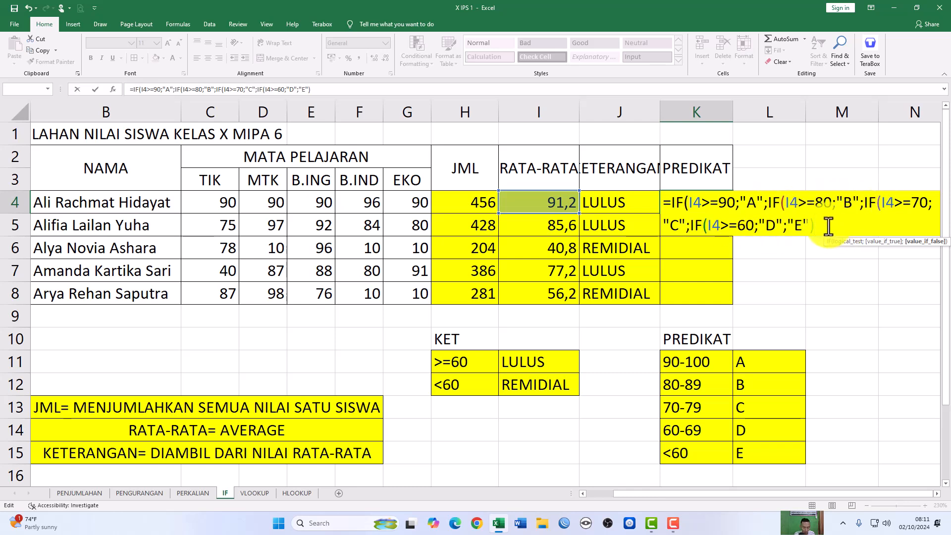
{"action": "type", "text": "))"}
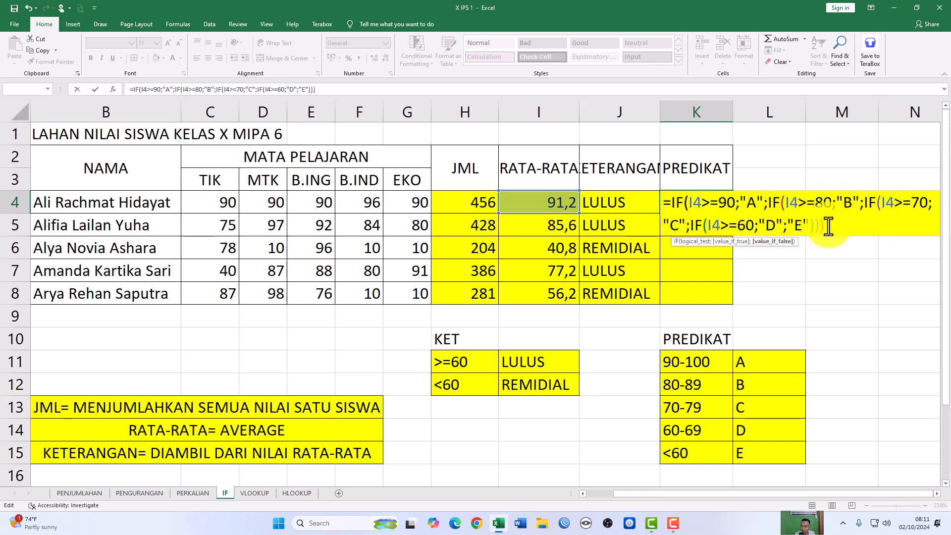
Close and enter the nested IF grade formula in PREDIKAT cell K4, and fill it down through K8
{"action": "type", "text": ")"}
{"action": "key", "text": "ctrl+Return"}
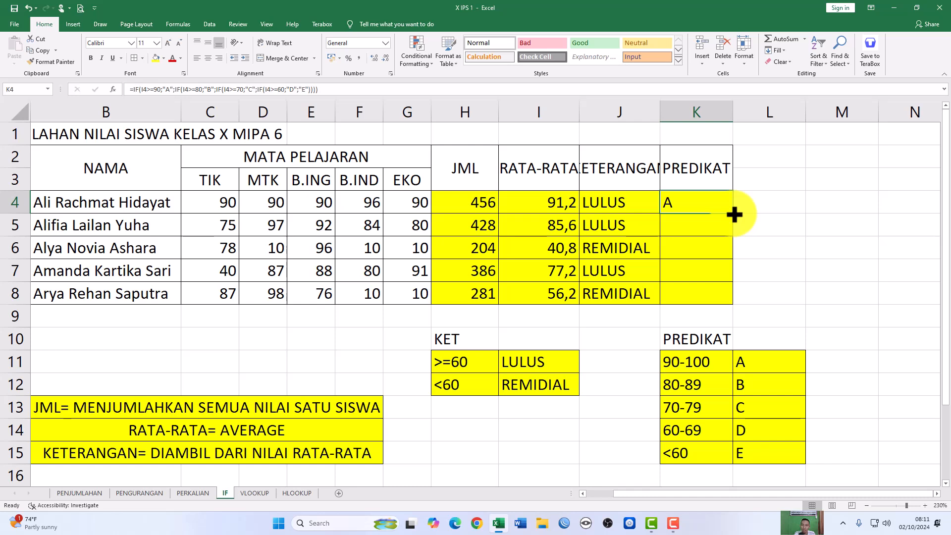
{"action": "left_click_drag", "start_coordinate": [734, 214], "coordinate": [730, 300]}
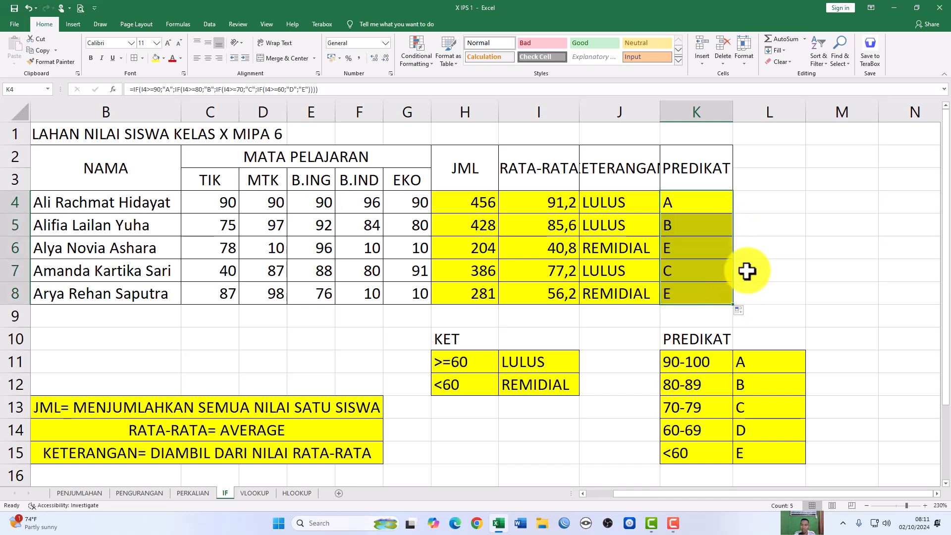
Set the MTK score in D6 and the B.IND score in F6 to 80
{"action": "left_click", "coordinate": [369, 252]}
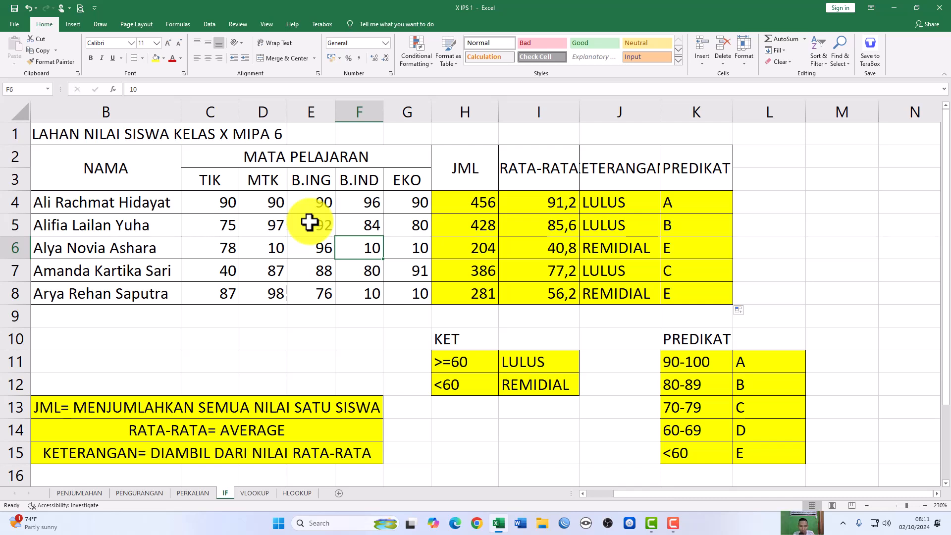
{"action": "left_click", "coordinate": [278, 248]}
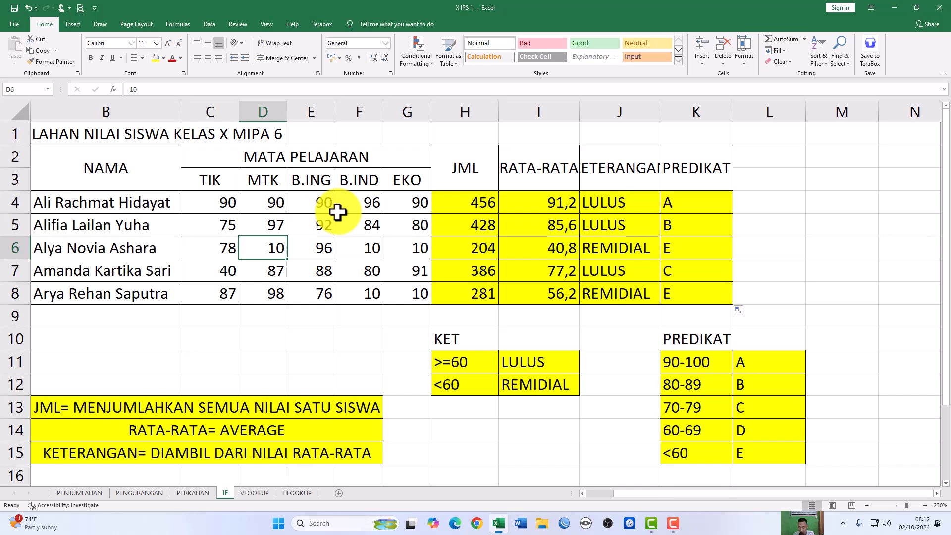
{"action": "type", "text": "80"}
{"action": "key", "text": "Return"}
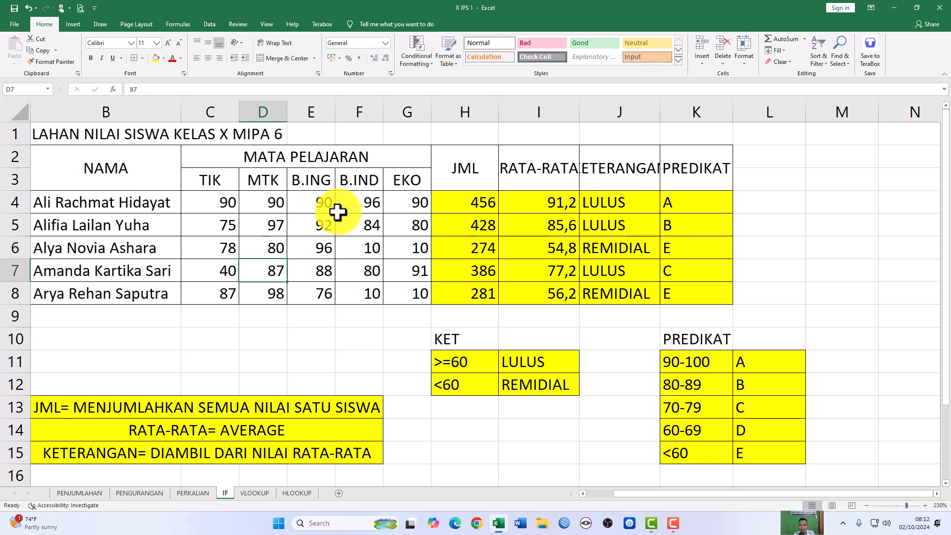
{"action": "key", "text": "Up"}
{"action": "key", "text": "Right"}
{"action": "key", "text": "Right"}
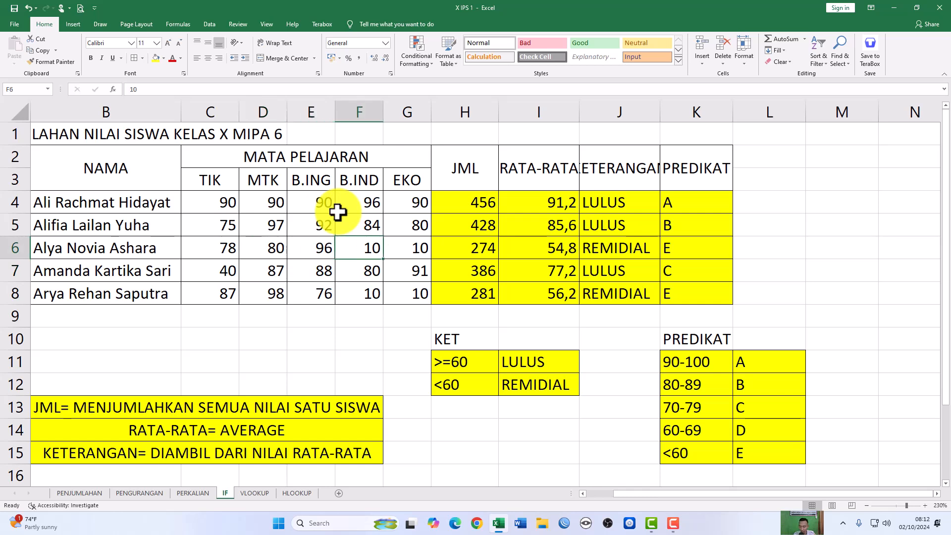
{"action": "type", "text": "8"}
{"action": "key", "text": "Return"}
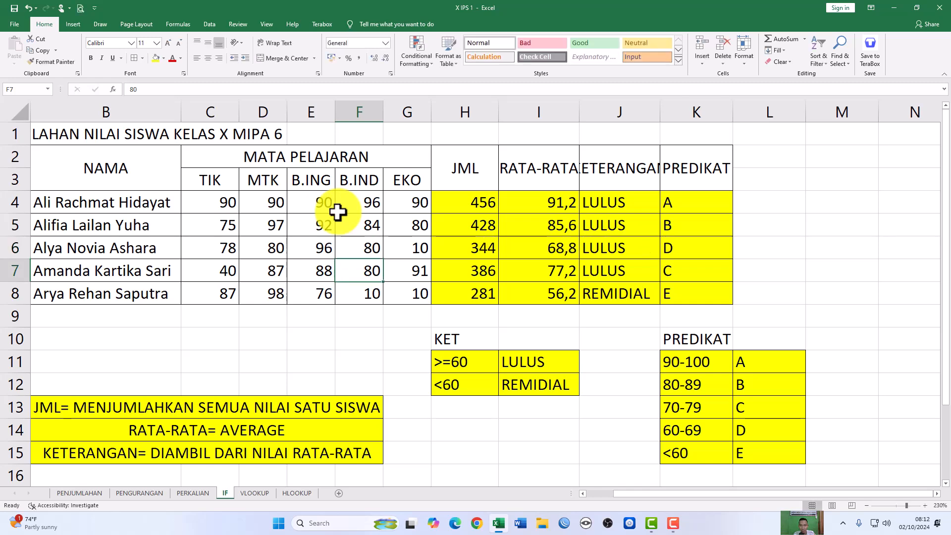
{"action": "key", "text": "Up"}
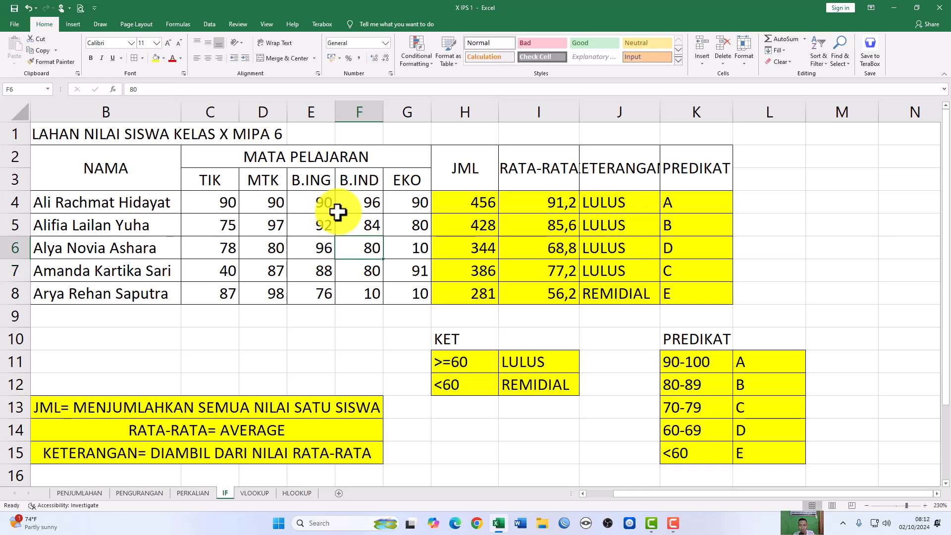
{"action": "scroll", "coordinate": [367, 278], "scroll_direction": "down", "scroll_amount": 1}
{"action": "scroll", "coordinate": [367, 278], "scroll_direction": "up", "scroll_amount": 1}
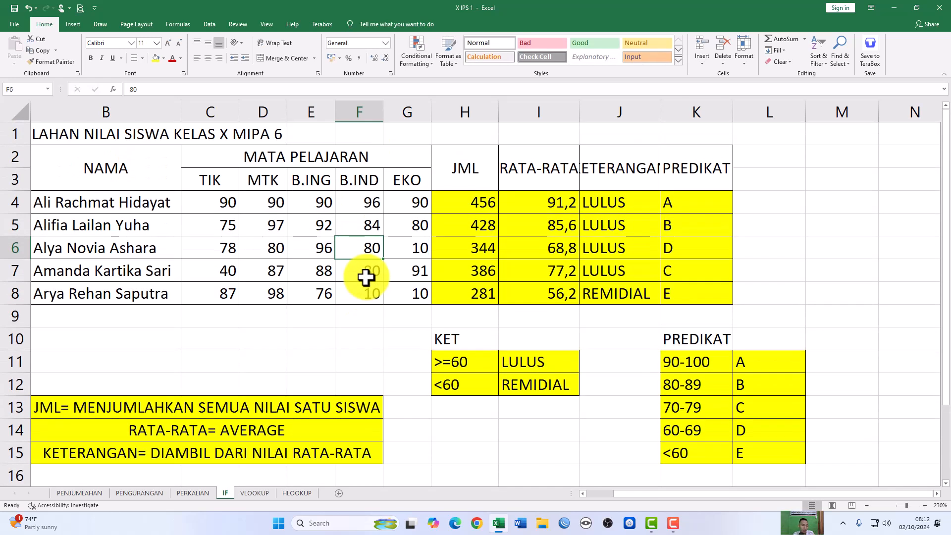
Compare the layout of the TABEL GAJI lookup tables on the VLOOKUP and HLOOKUP sheets
{"action": "left_click", "coordinate": [255, 494]}
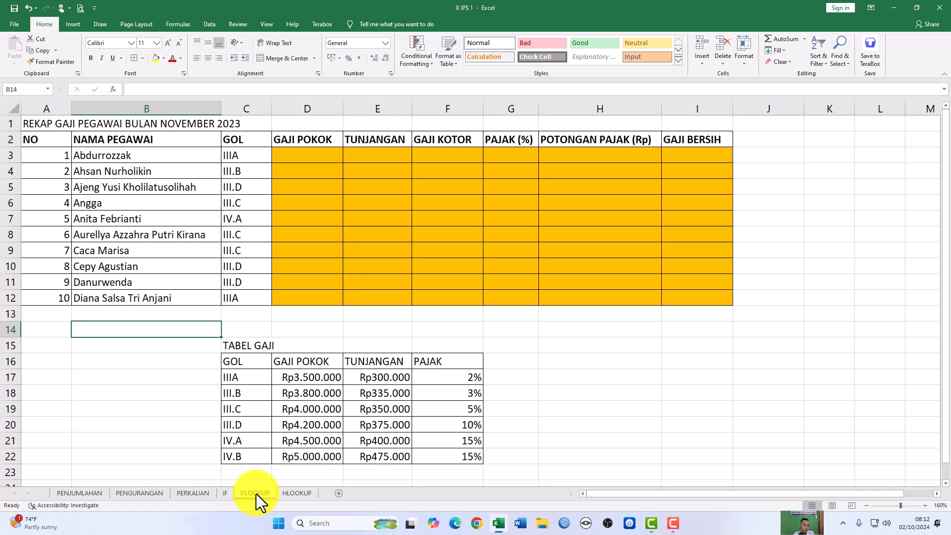
{"action": "left_click", "coordinate": [291, 494]}
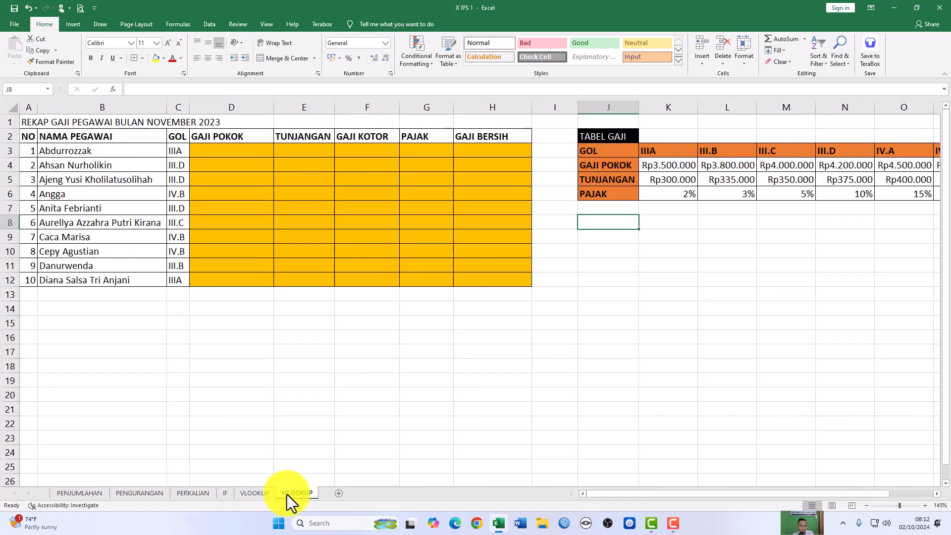
{"action": "left_click", "coordinate": [254, 493]}
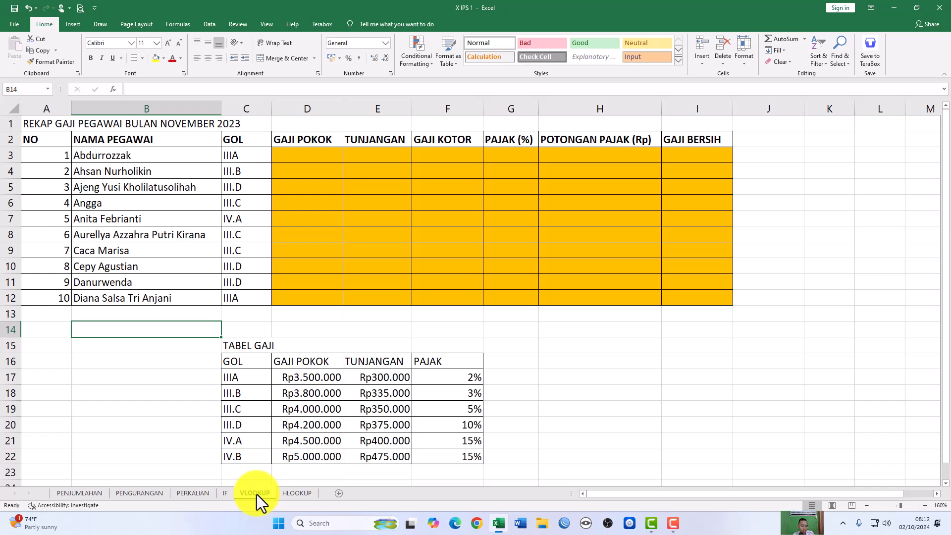
{"action": "left_click_drag", "start_coordinate": [248, 380], "coordinate": [245, 455]}
{"action": "left_click", "coordinate": [291, 494]}
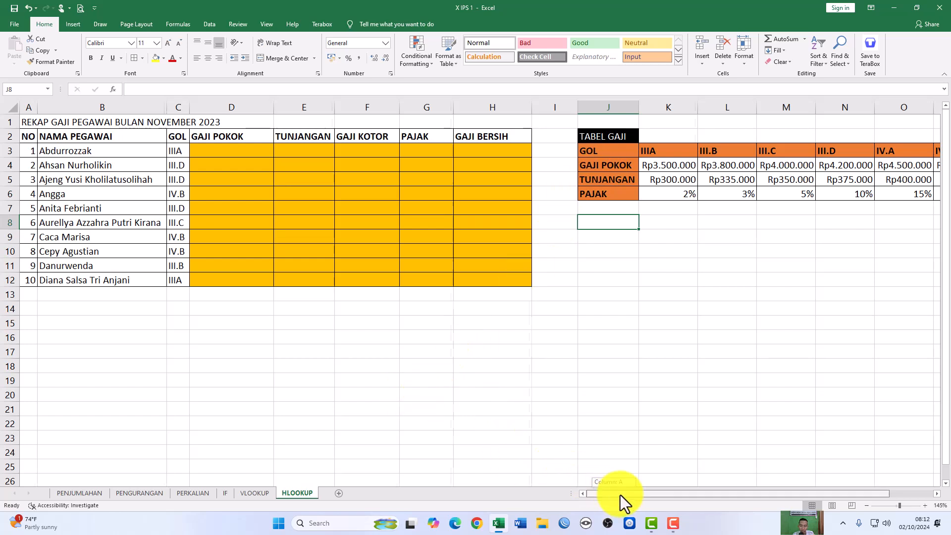
{"action": "left_click_drag", "start_coordinate": [618, 496], "coordinate": [674, 495]}
{"action": "left_click_drag", "start_coordinate": [505, 151], "coordinate": [818, 153]}
{"action": "left_click_drag", "start_coordinate": [538, 156], "coordinate": [828, 153]}
{"action": "left_click", "coordinate": [463, 155]}
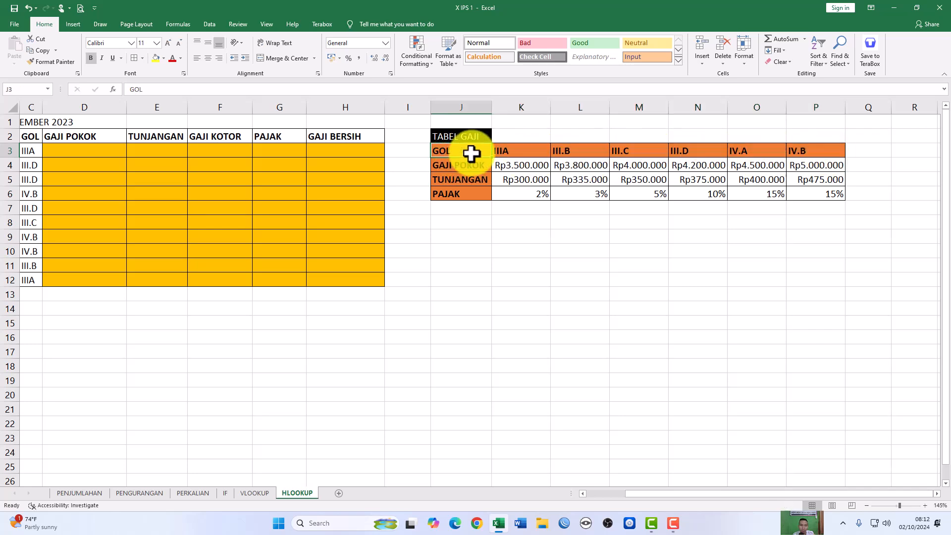
Remove the fill colour from the TABEL GAJI row labels in J3:J6 on the HLOOKUP sheet
{"action": "left_click_drag", "start_coordinate": [456, 149], "coordinate": [459, 194]}
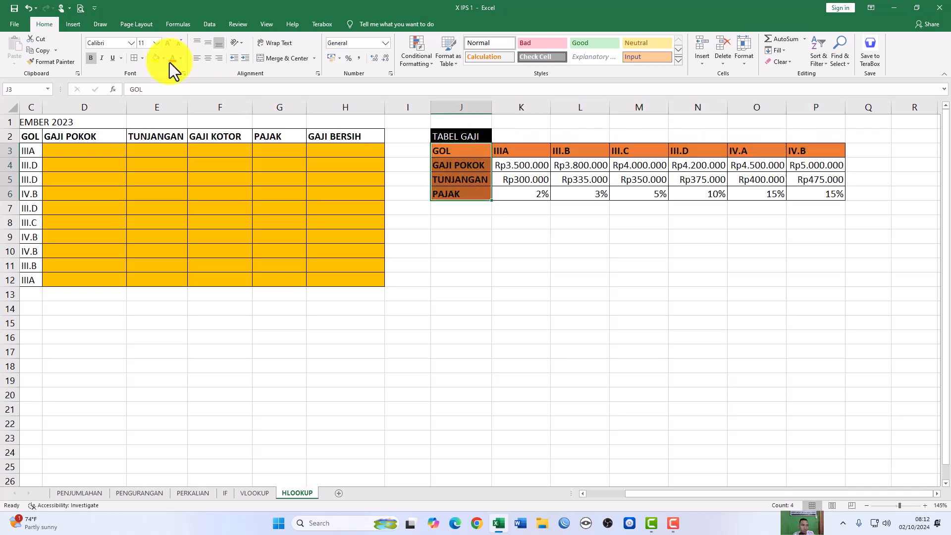
{"action": "key", "text": "F9"}
{"action": "left_click", "coordinate": [163, 58]}
{"action": "left_click", "coordinate": [164, 147]}
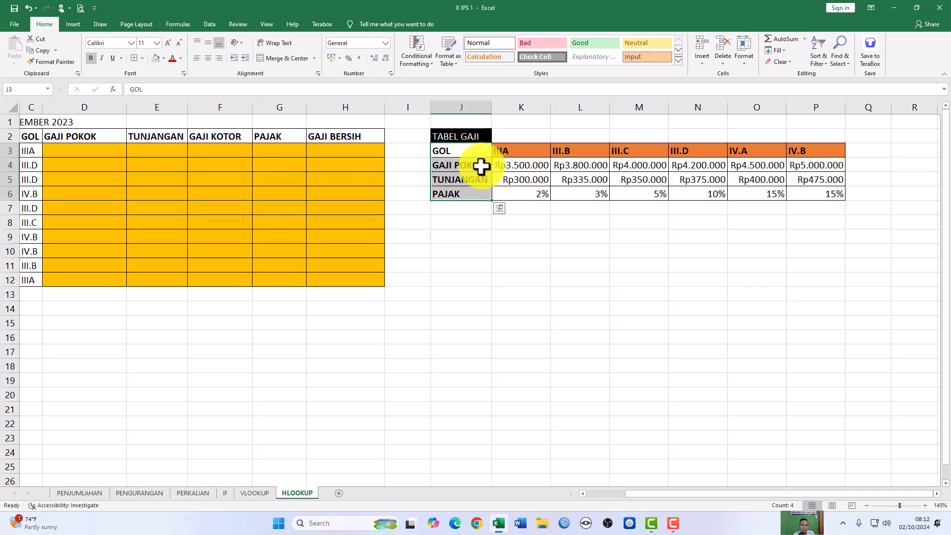
Fill the TABEL GAJI data range K3:P6 with yellow
{"action": "left_click_drag", "start_coordinate": [504, 149], "coordinate": [837, 199]}
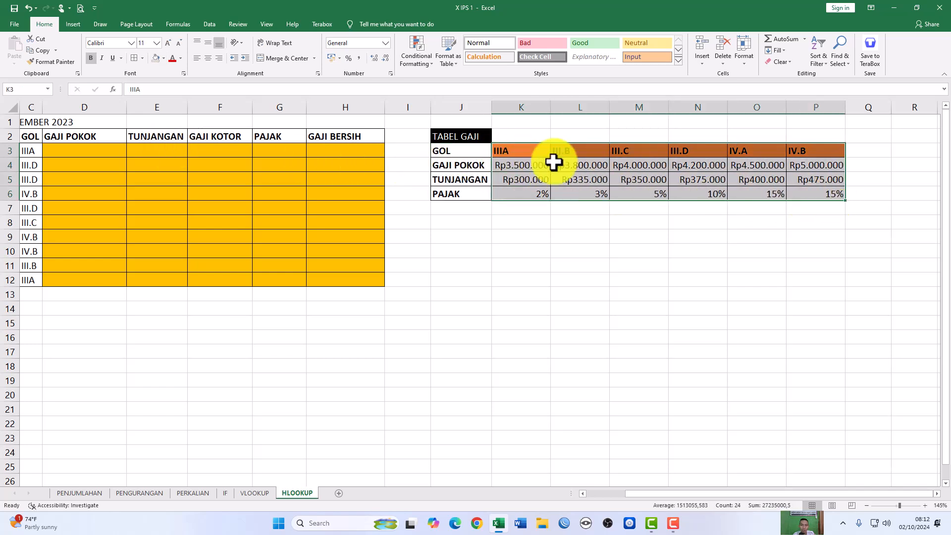
{"action": "left_click", "coordinate": [172, 58]}
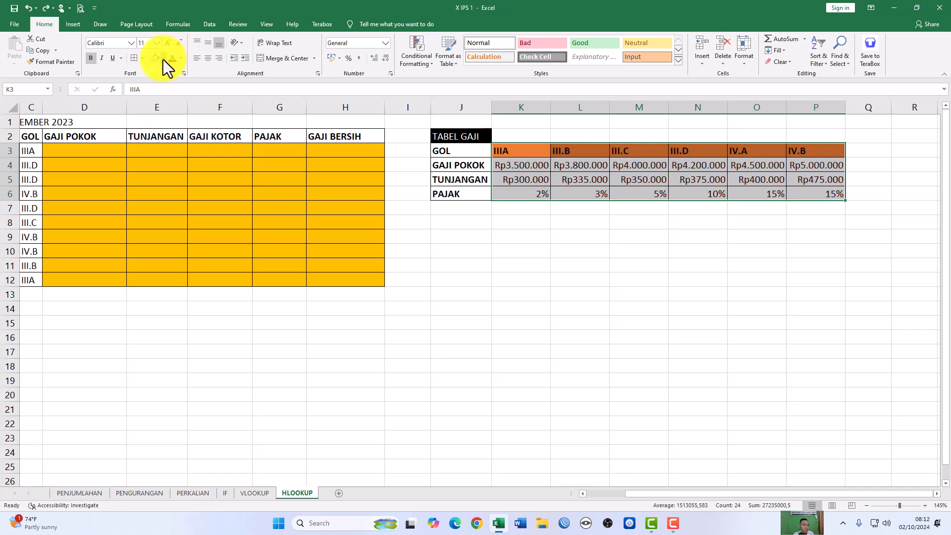
{"action": "left_click", "coordinate": [163, 58]}
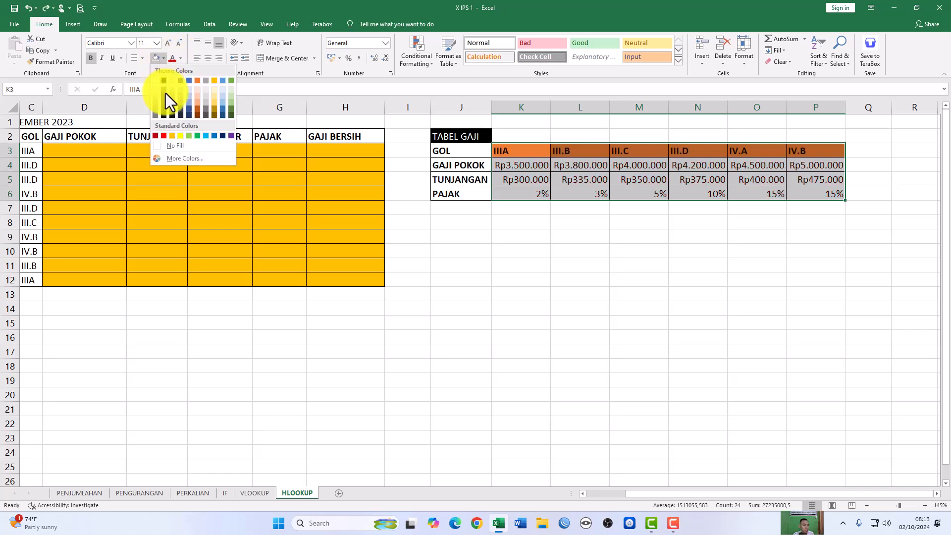
{"action": "left_click", "coordinate": [180, 135]}
{"action": "left_click", "coordinate": [538, 324]}
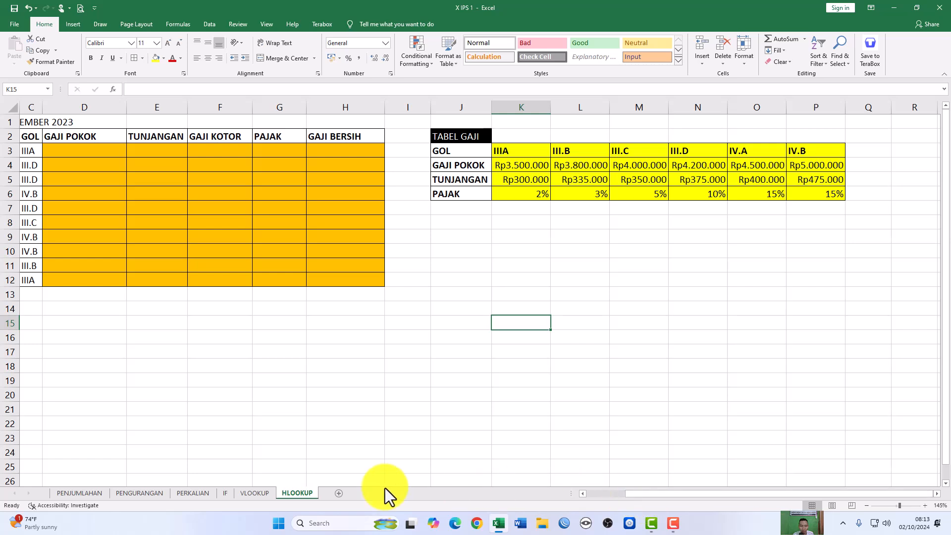
Examine the salary recap on the VLOOKUP sheet, from the employee names and GOL codes to the blank salary columns
{"action": "left_click", "coordinate": [255, 493]}
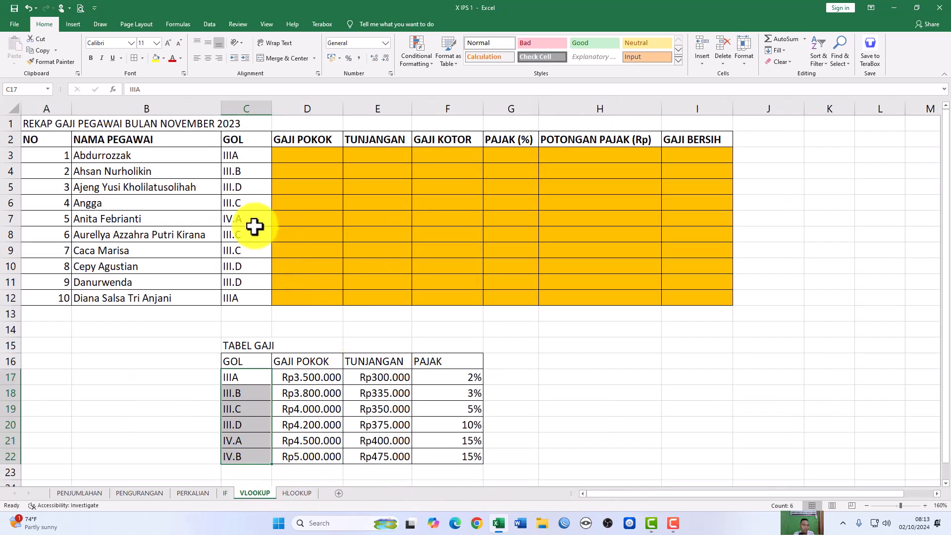
{"action": "left_click", "coordinate": [297, 155]}
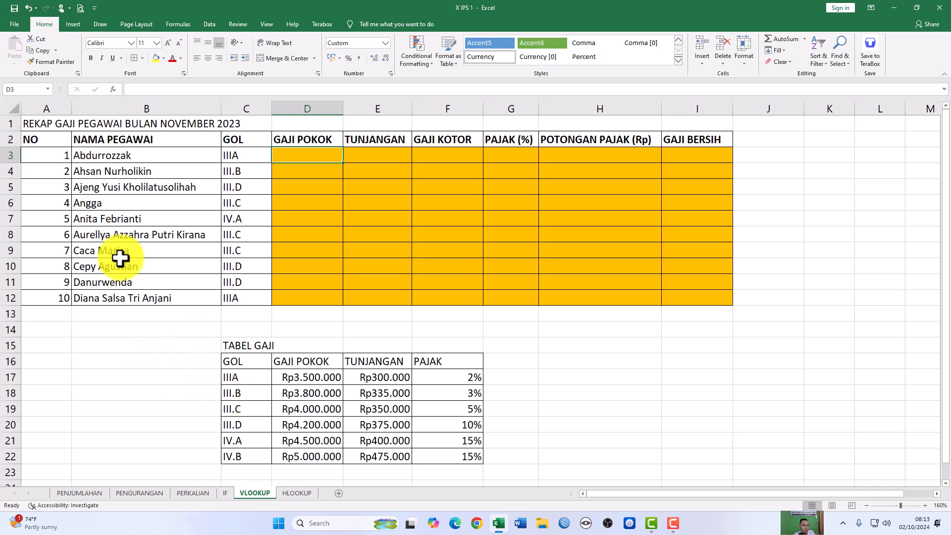
{"action": "left_click", "coordinate": [34, 123]}
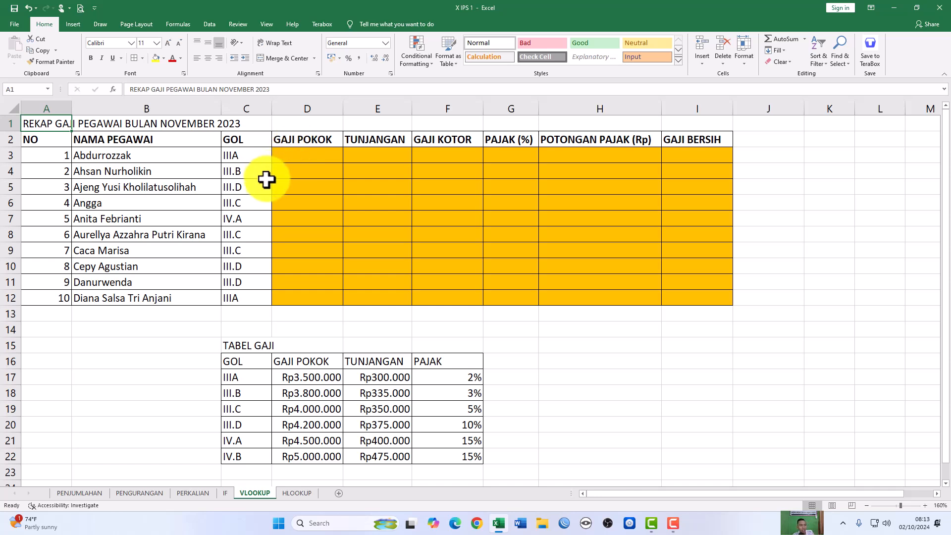
{"action": "left_click", "coordinate": [289, 158]}
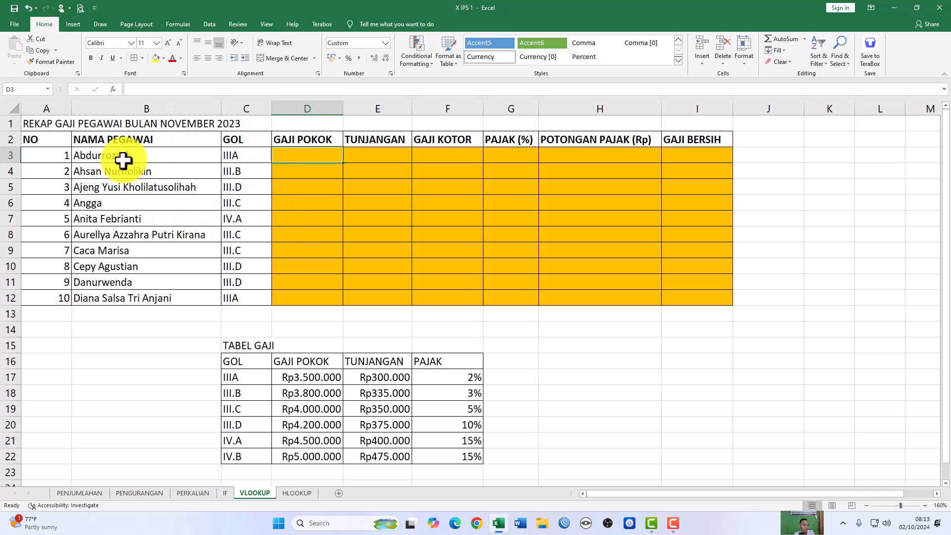
{"action": "left_click_drag", "start_coordinate": [108, 155], "coordinate": [133, 296]}
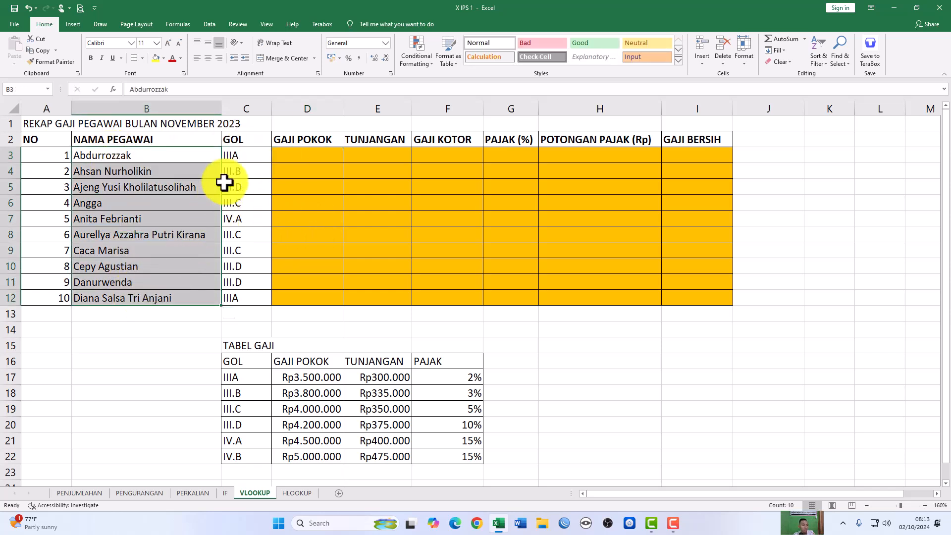
{"action": "left_click_drag", "start_coordinate": [240, 155], "coordinate": [244, 292]}
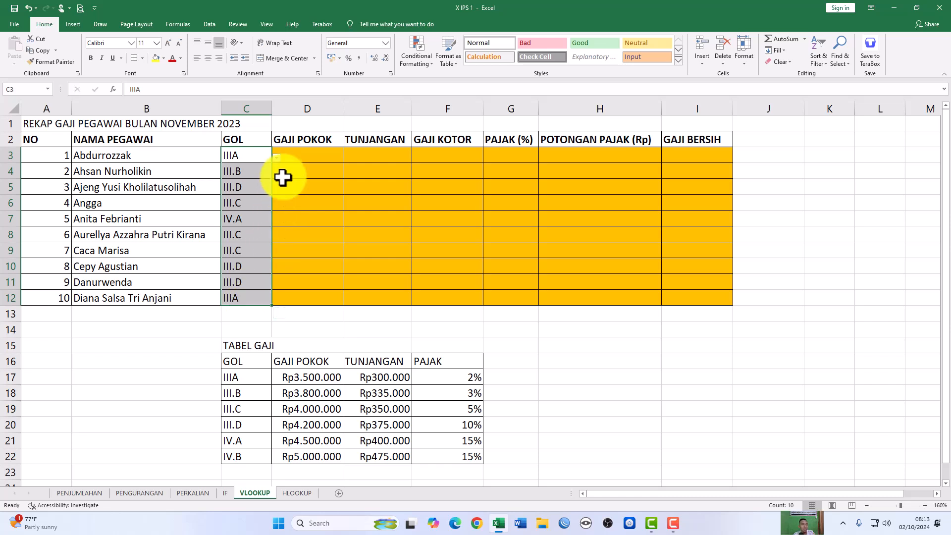
{"action": "left_click", "coordinate": [287, 156]}
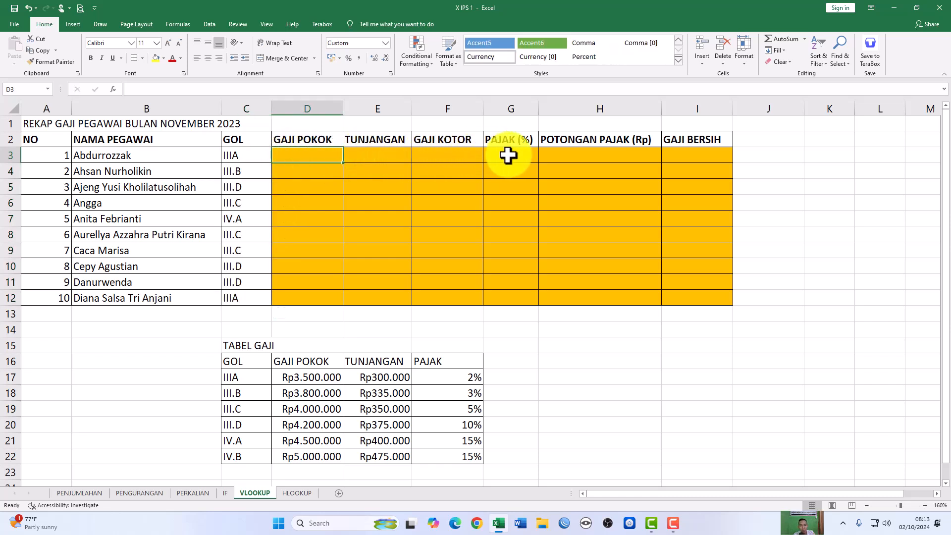
{"action": "left_click", "coordinate": [676, 155]}
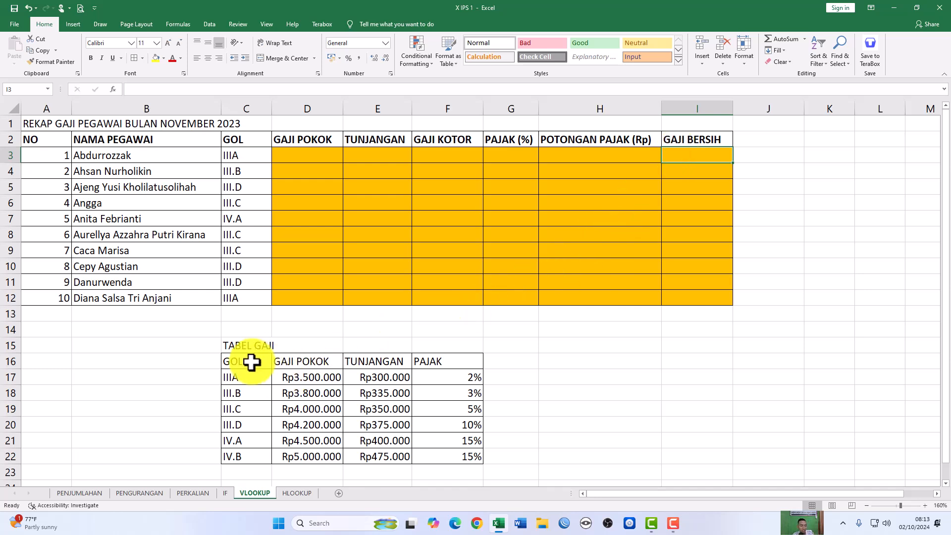
Examine the TABEL GAJI columns on the VLOOKUP sheet and relate them to the employees' GOL codes in C3:C12
{"action": "left_click_drag", "start_coordinate": [250, 363], "coordinate": [461, 459]}
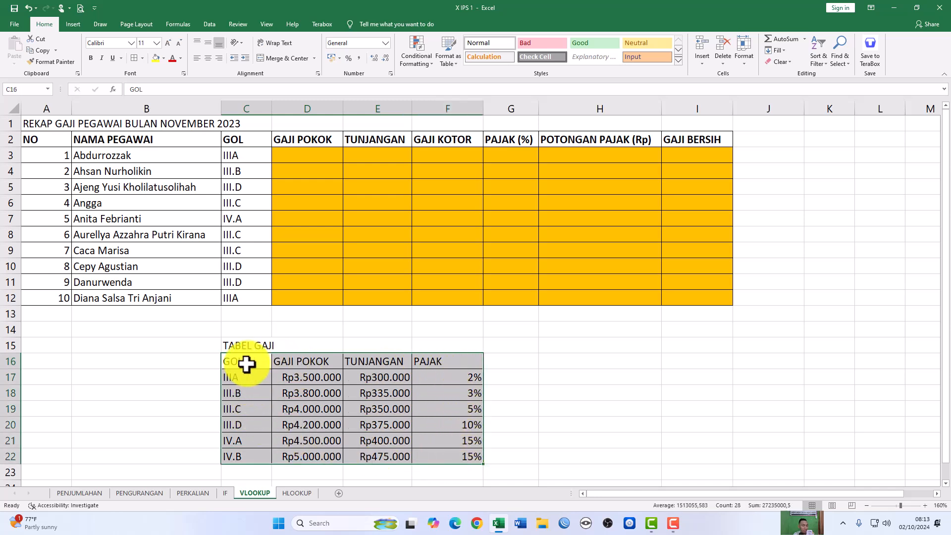
{"action": "left_click", "coordinate": [242, 378]}
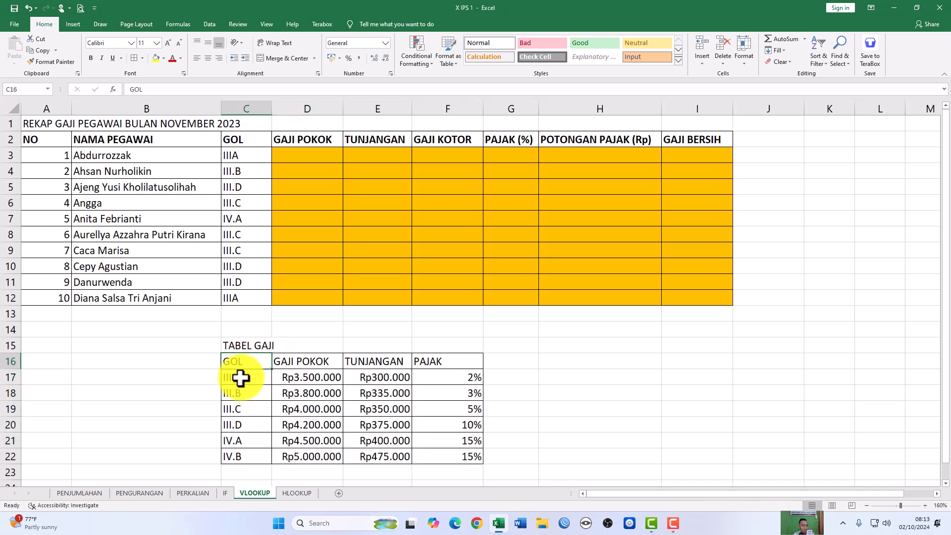
{"action": "left_click", "coordinate": [277, 378]}
{"action": "left_click", "coordinate": [361, 378]}
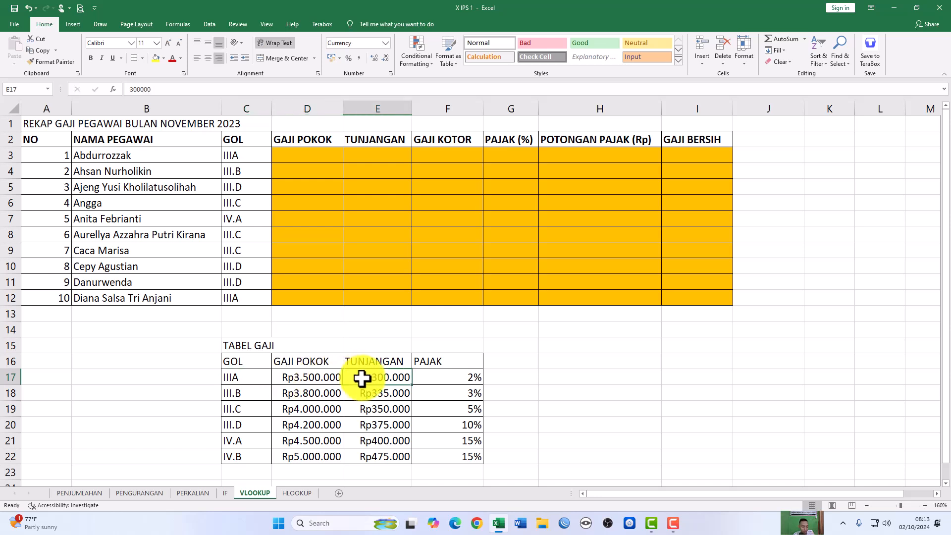
{"action": "left_click", "coordinate": [424, 378]}
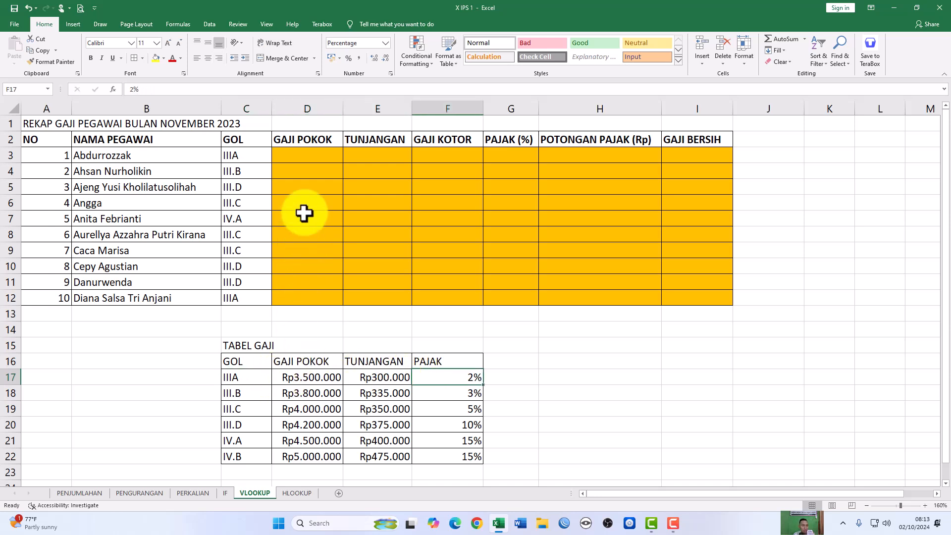
{"action": "left_click", "coordinate": [304, 156]}
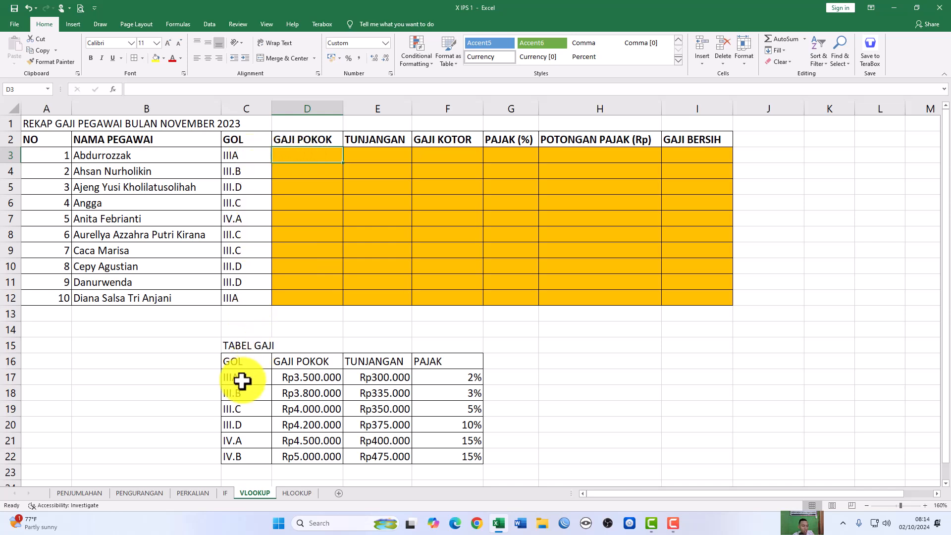
{"action": "left_click", "coordinate": [253, 158]}
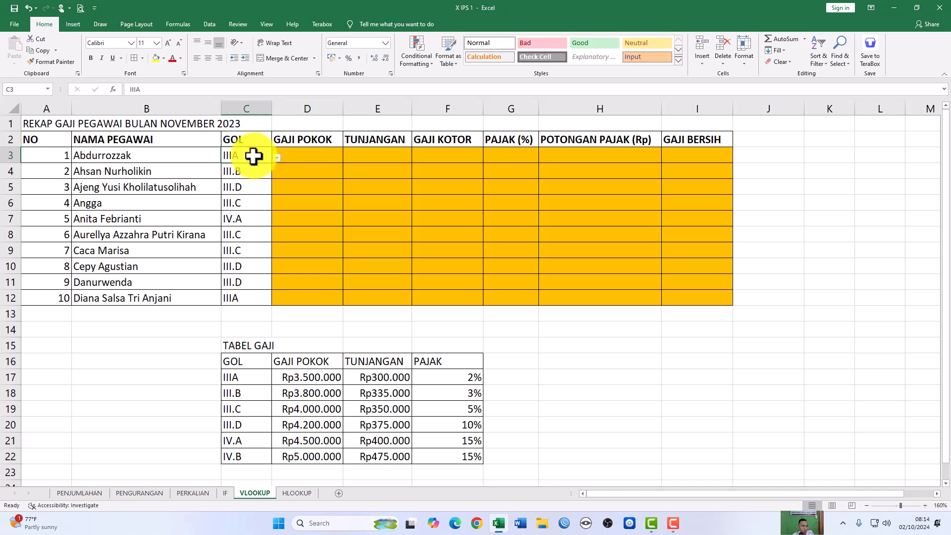
{"action": "left_click_drag", "start_coordinate": [263, 157], "coordinate": [249, 300]}
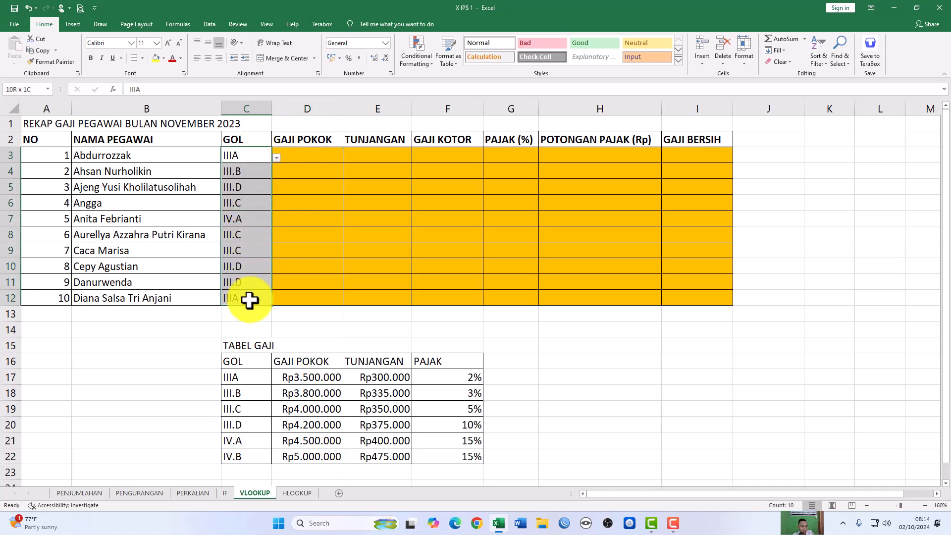
Clear the GOL codes in C3:C12 and check the dropdown options offered in C3
{"action": "key", "text": "Delete"}
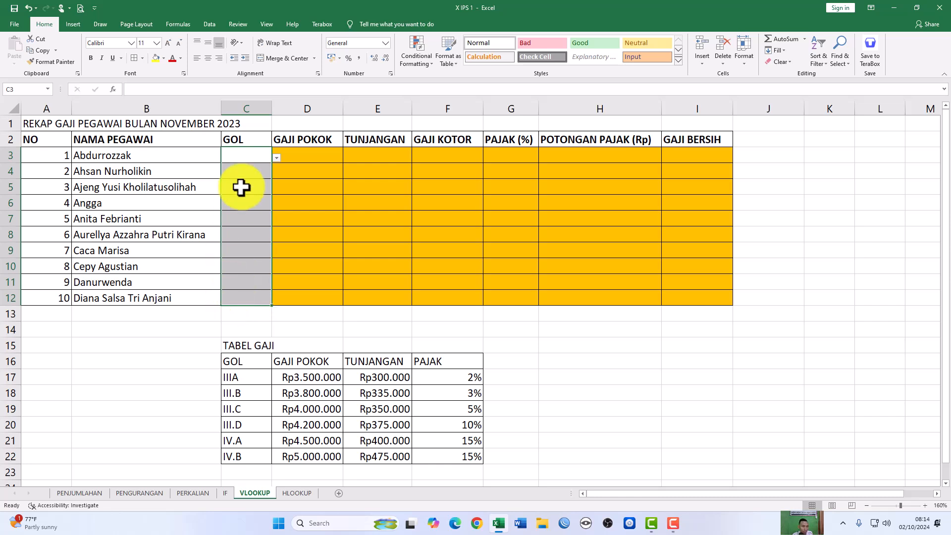
{"action": "left_click", "coordinate": [213, 161]}
{"action": "left_click", "coordinate": [248, 158]}
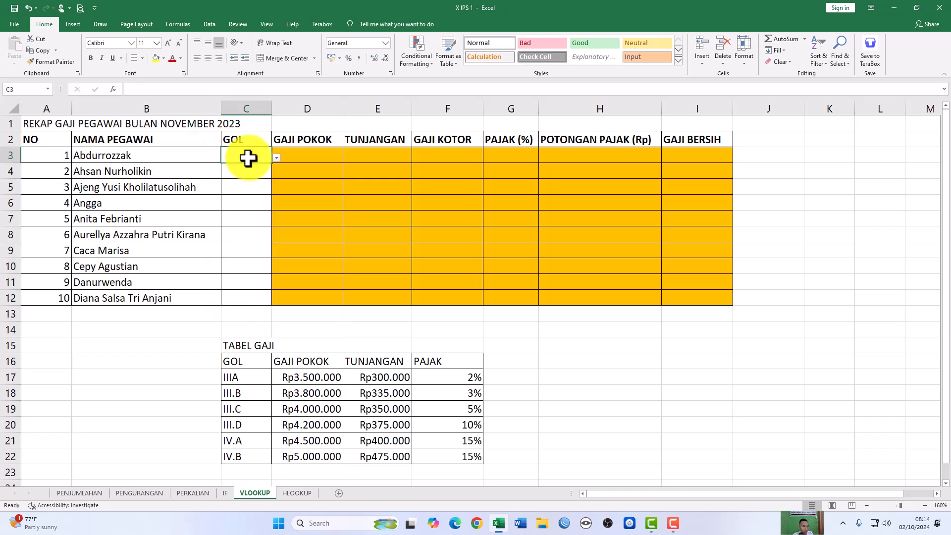
{"action": "left_click", "coordinate": [276, 159]}
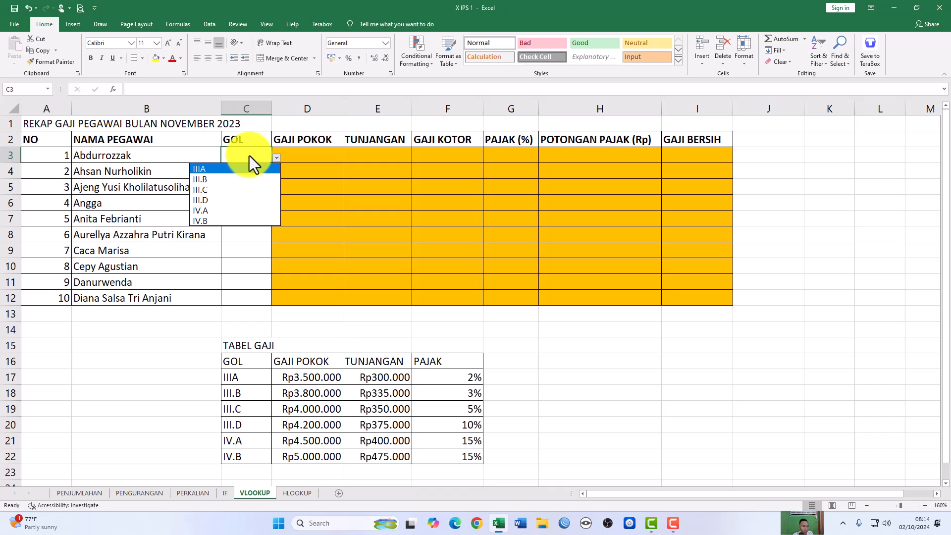
{"action": "left_click", "coordinate": [249, 156]}
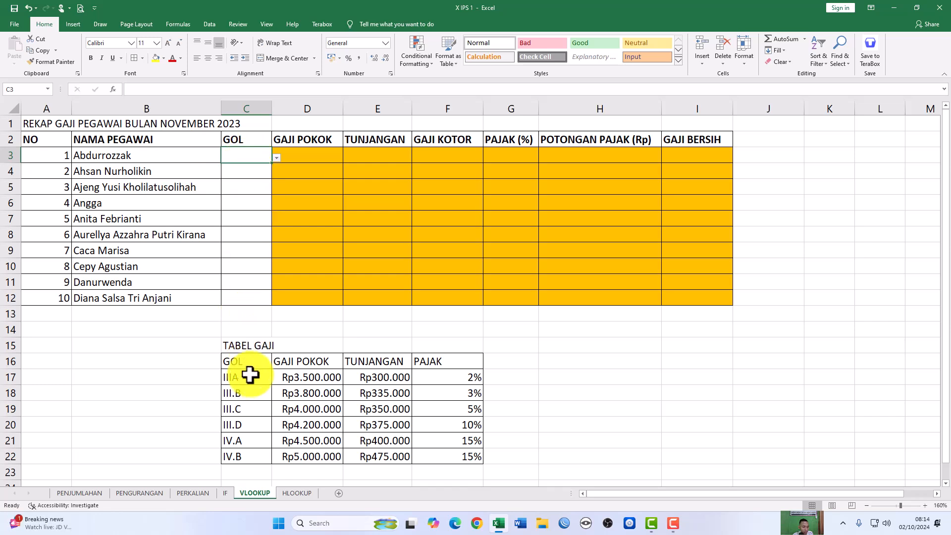
Correct the first GOL code of TABEL GAJI in C17 to III.A
{"action": "double_click", "coordinate": [231, 378]}
{"action": "type", "text": "."}
{"action": "key", "text": "Return"}
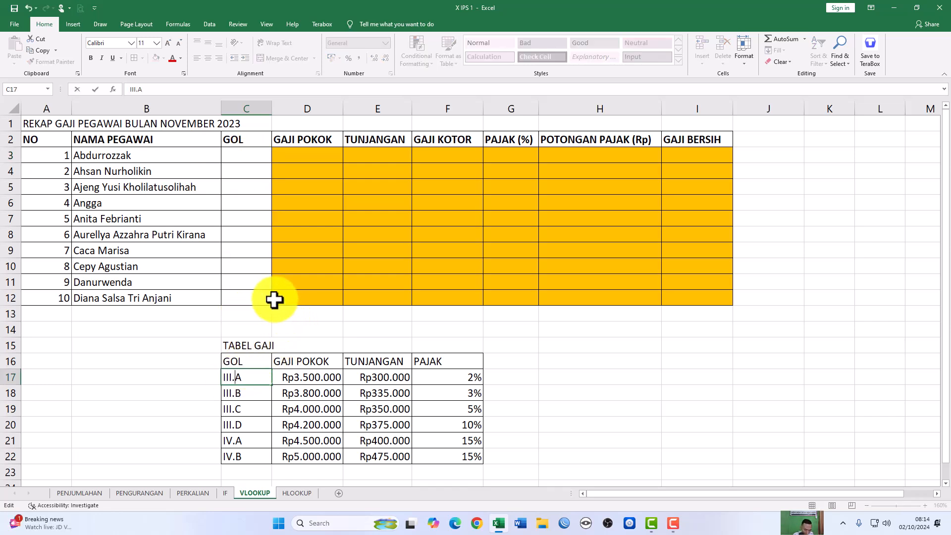
Choose GOL codes from the dropdown lists for the first four employees: III.A in C3, III.B in C4, III.C in C5 and C6
{"action": "left_click", "coordinate": [263, 159]}
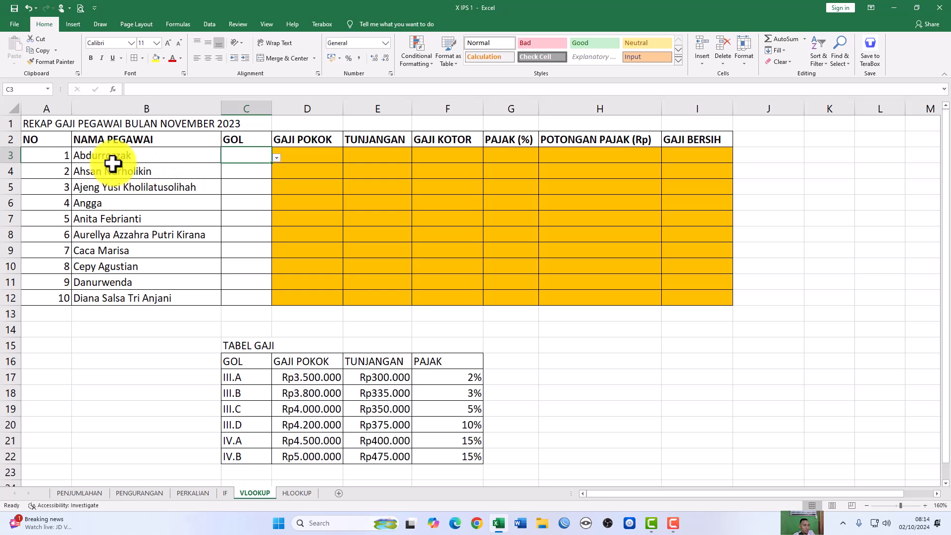
{"action": "left_click", "coordinate": [277, 158]}
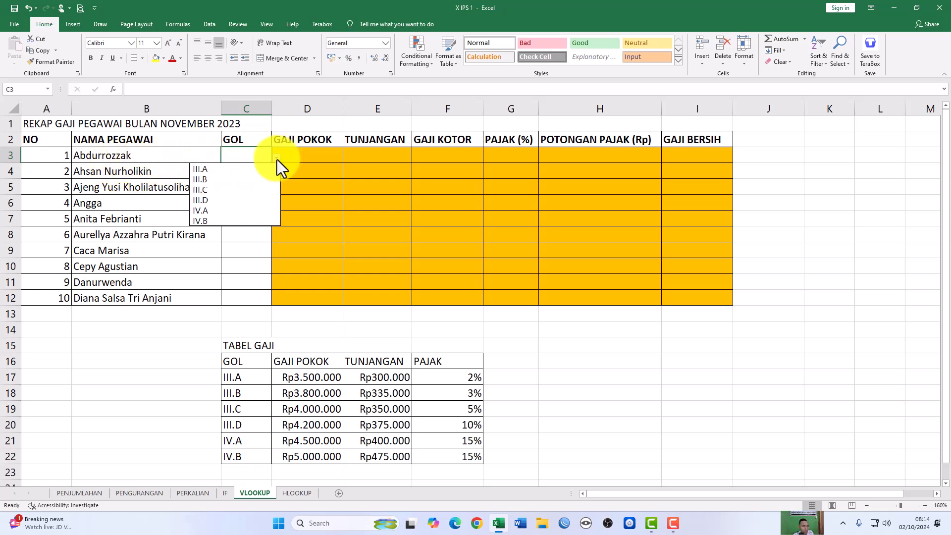
{"action": "left_click", "coordinate": [244, 169]}
{"action": "left_click", "coordinate": [250, 172]}
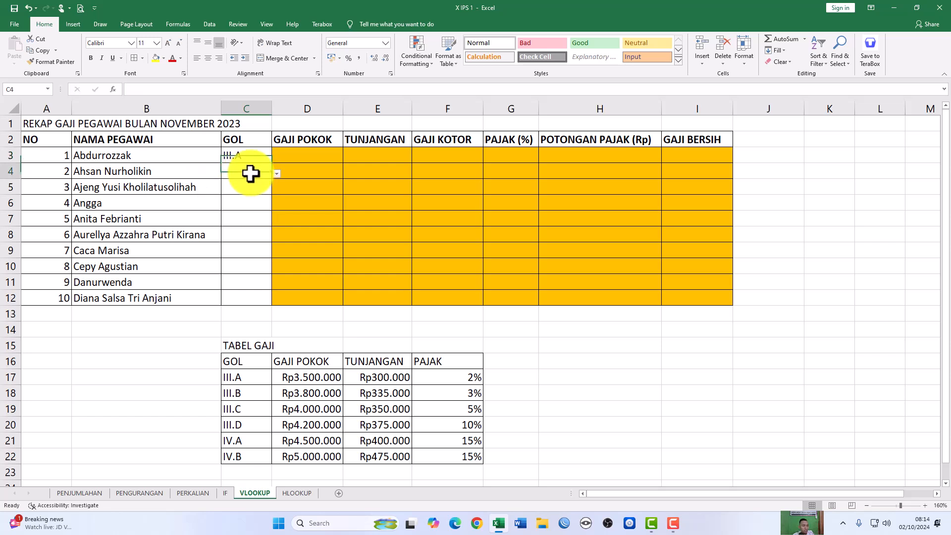
{"action": "left_click", "coordinate": [276, 175]}
{"action": "left_click", "coordinate": [246, 195]}
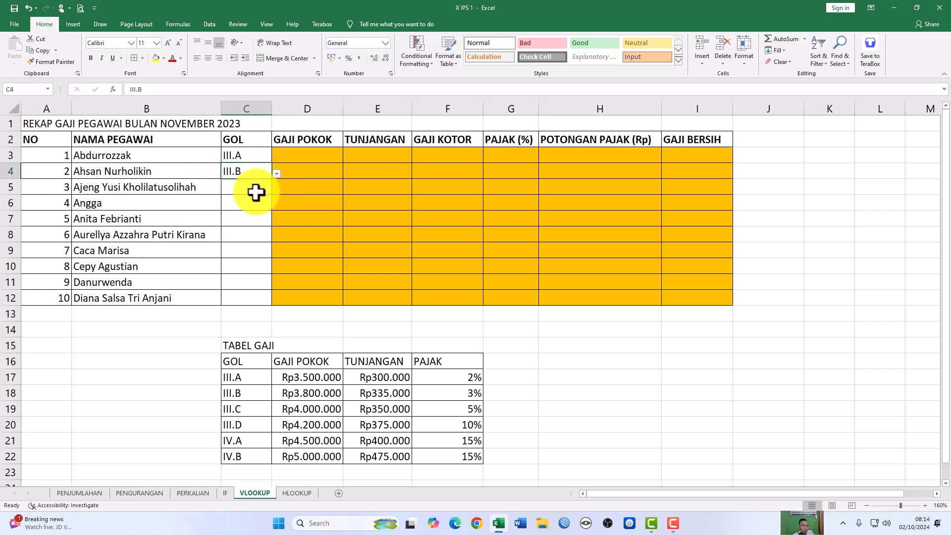
{"action": "left_click", "coordinate": [257, 188]}
{"action": "left_click", "coordinate": [276, 190]}
{"action": "left_click", "coordinate": [247, 217]}
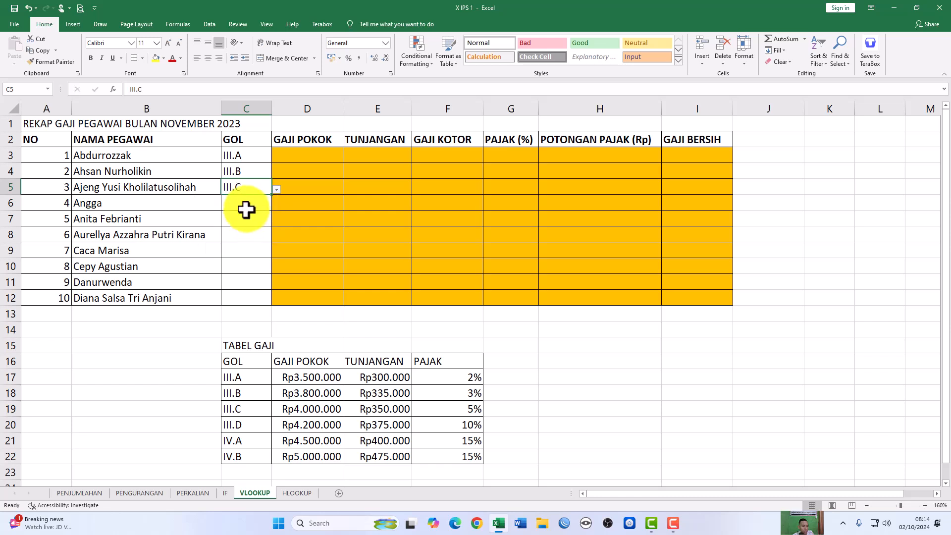
{"action": "left_click", "coordinate": [249, 205]}
{"action": "left_click", "coordinate": [277, 205]}
{"action": "left_click", "coordinate": [250, 236]}
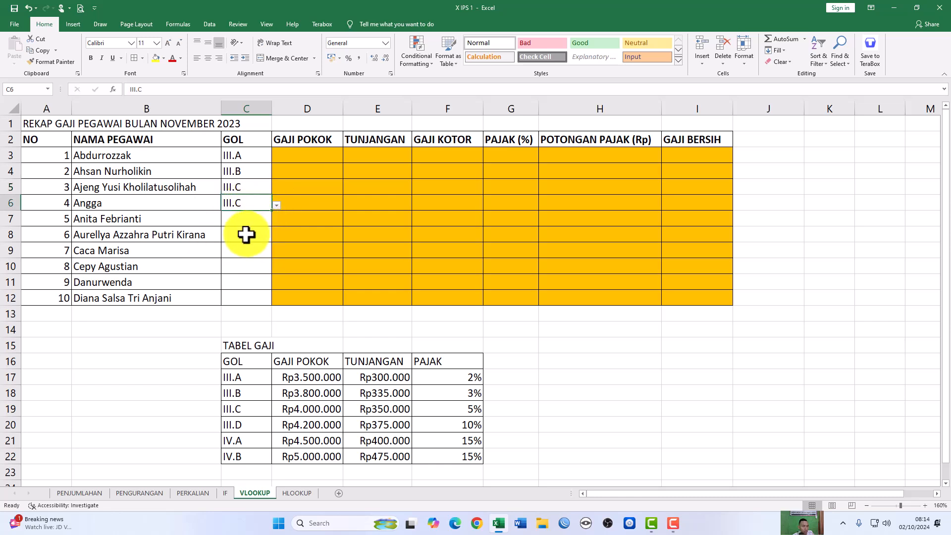
Choose GOL codes from the dropdown lists for employees 5 to 7: III.B in C7, III.D in C8 and III.C in C9
{"action": "left_click", "coordinate": [255, 219]}
{"action": "left_click", "coordinate": [276, 222]}
{"action": "left_click", "coordinate": [240, 246]}
{"action": "left_click", "coordinate": [248, 233]}
{"action": "left_click", "coordinate": [276, 238]}
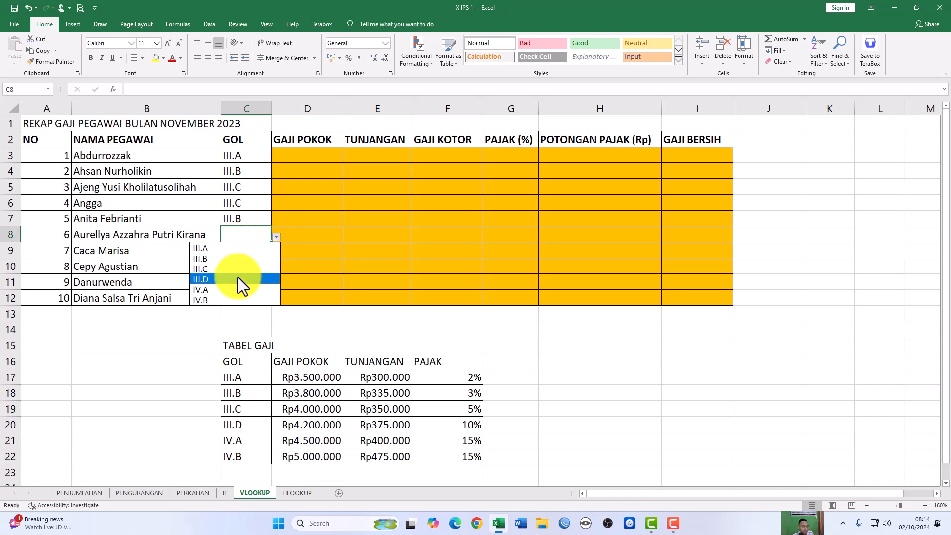
{"action": "left_click", "coordinate": [239, 279]}
{"action": "left_click", "coordinate": [246, 254]}
{"action": "left_click", "coordinate": [277, 253]}
{"action": "left_click", "coordinate": [240, 285]}
Choose GOL codes from the dropdown lists for employees 8 to 10: III.C in C10, IV.B in C11 and IV.A in C12
{"action": "left_click", "coordinate": [252, 268]}
{"action": "left_click", "coordinate": [277, 269]}
{"action": "left_click", "coordinate": [248, 301]}
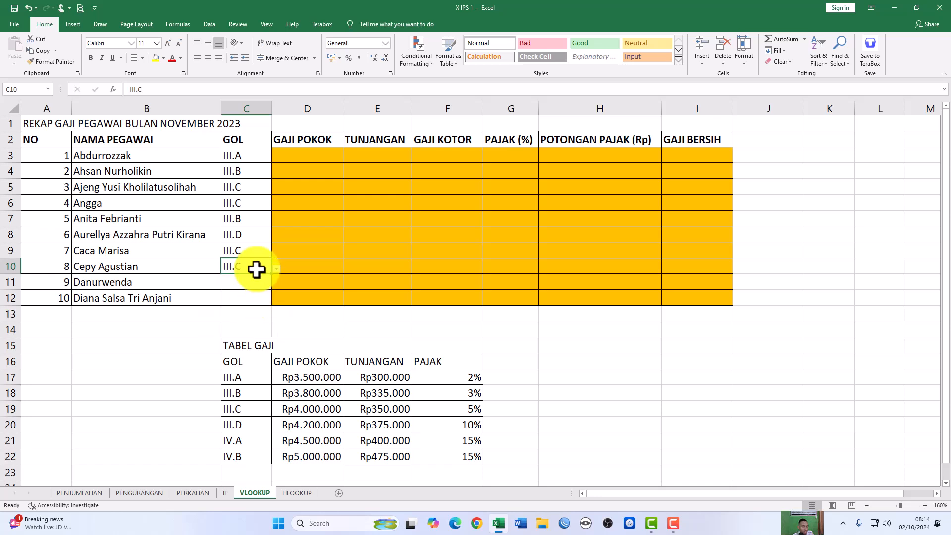
{"action": "left_click", "coordinate": [264, 283]}
{"action": "left_click", "coordinate": [276, 284]}
{"action": "left_click", "coordinate": [248, 347]}
{"action": "left_click", "coordinate": [260, 299]}
{"action": "left_click", "coordinate": [276, 300]}
{"action": "left_click", "coordinate": [239, 354]}
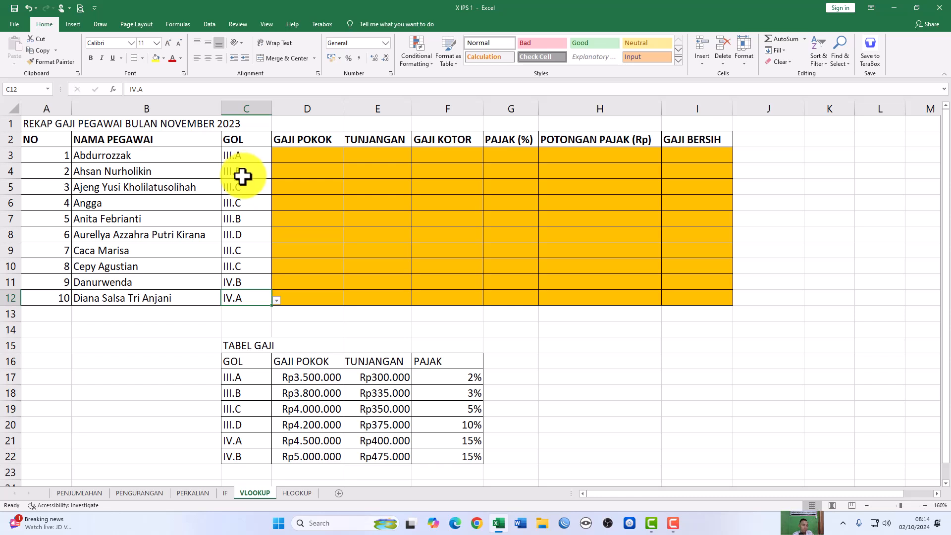
Reselect III.A in C3 and compare the GOL codes in C3:C12 with their source entries in TABEL GAJI
{"action": "left_click", "coordinate": [258, 157]}
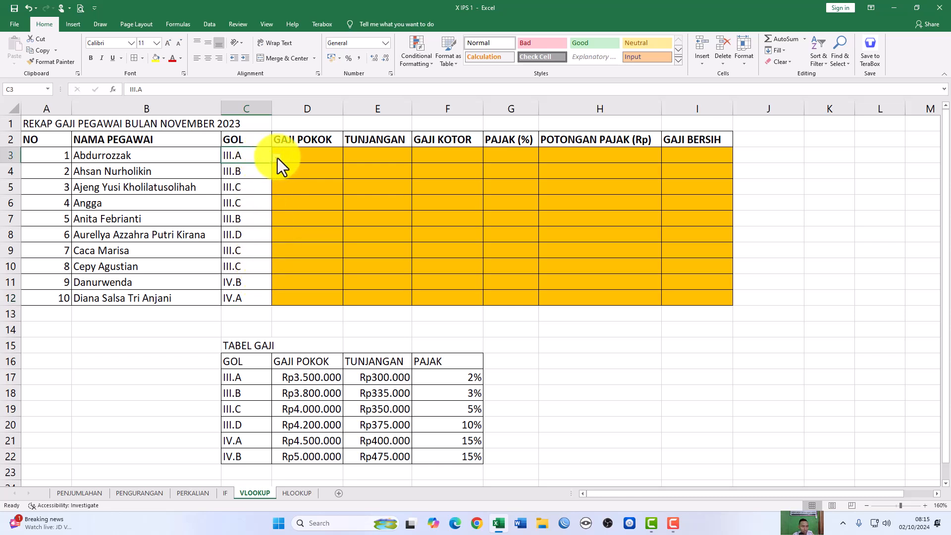
{"action": "left_click", "coordinate": [277, 159]}
{"action": "left_click", "coordinate": [253, 168]}
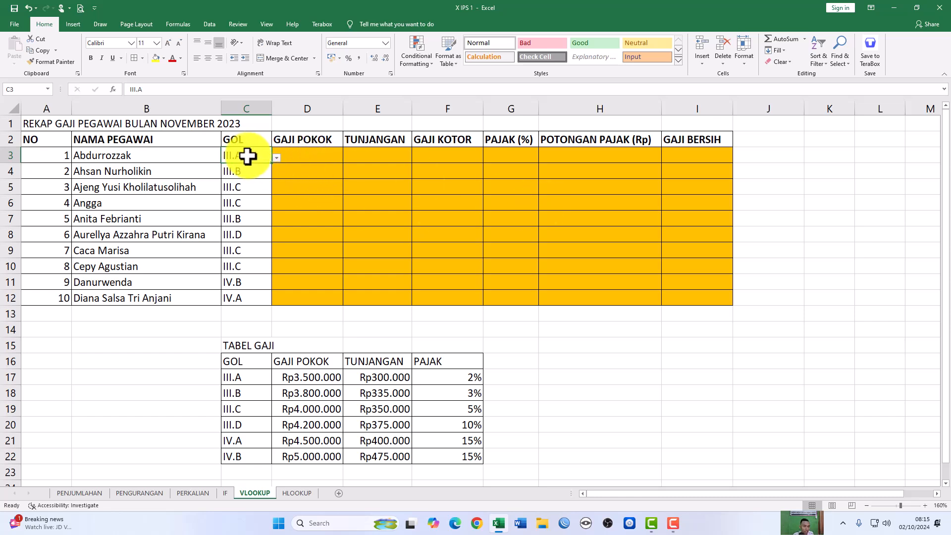
{"action": "left_click", "coordinate": [246, 378]}
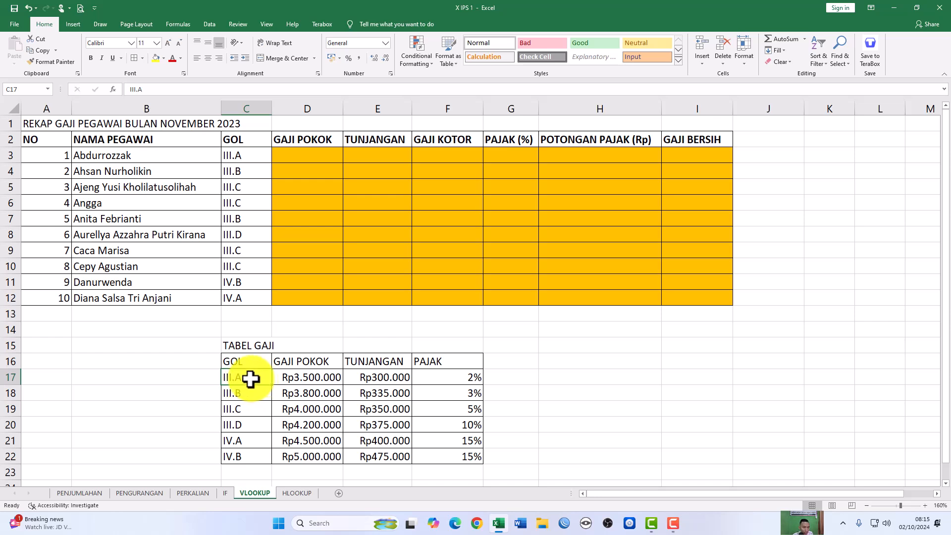
{"action": "left_click", "coordinate": [243, 157]}
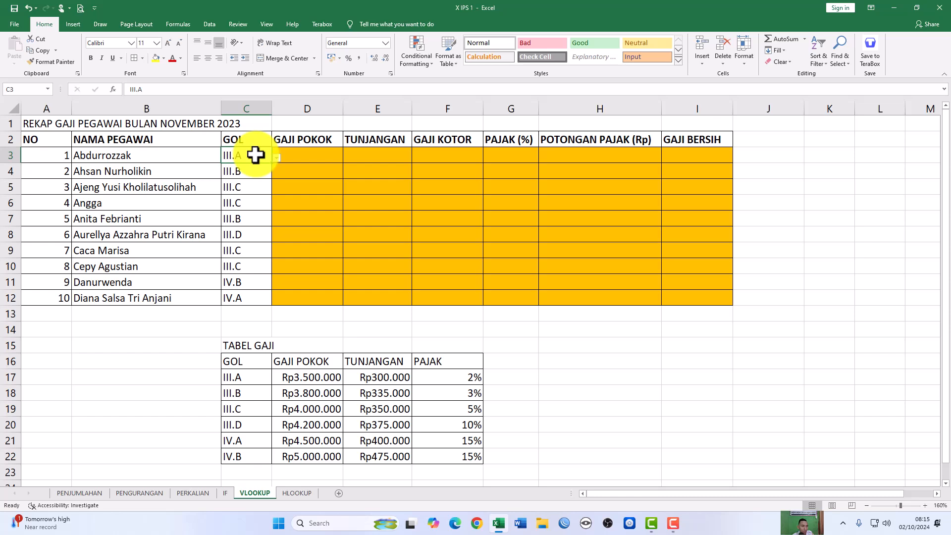
{"action": "left_click_drag", "start_coordinate": [255, 155], "coordinate": [255, 299]}
Change the first employee's GOL code in C3 to III.C from the dropdown list
{"action": "left_click", "coordinate": [261, 155]}
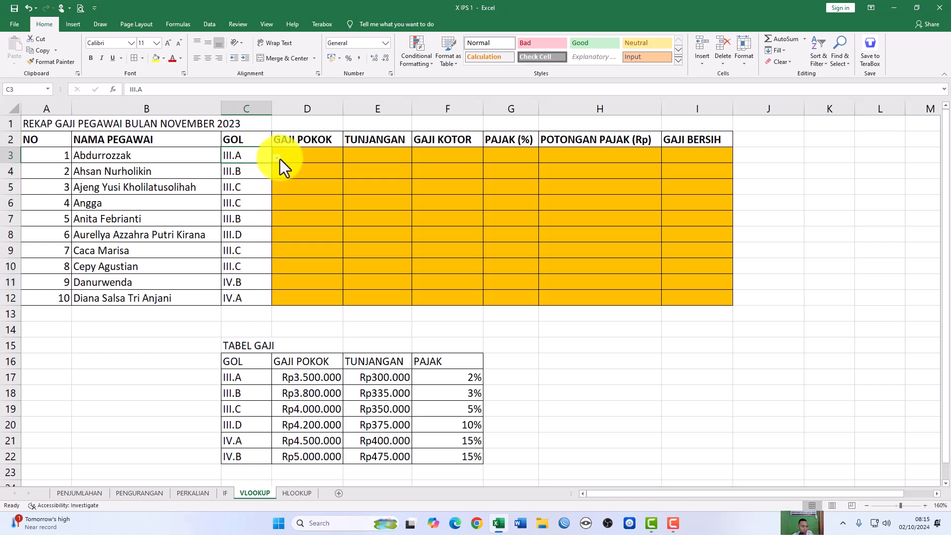
{"action": "left_click", "coordinate": [277, 158]}
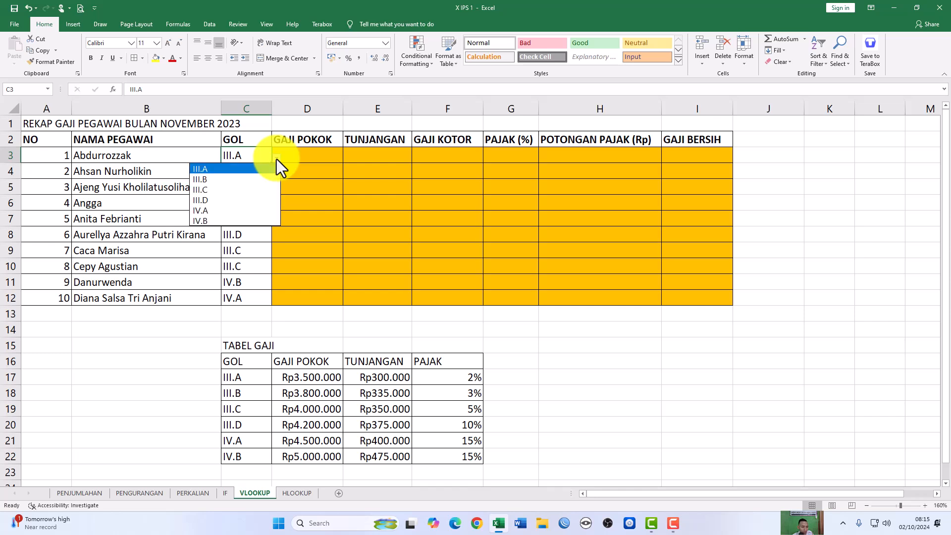
{"action": "left_click", "coordinate": [252, 188]}
Delete all GOL codes from C3:C12 in the salary recap
{"action": "left_click_drag", "start_coordinate": [247, 159], "coordinate": [248, 292]}
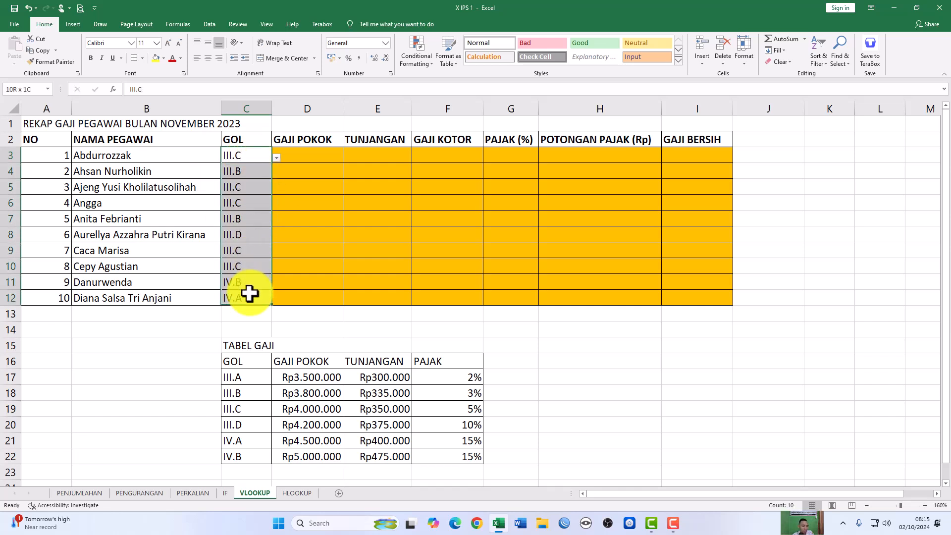
{"action": "key", "text": "Delete"}
{"action": "left_click", "coordinate": [193, 325]}
{"action": "left_click_drag", "start_coordinate": [247, 158], "coordinate": [251, 296]}
{"action": "left_click", "coordinate": [194, 317]}
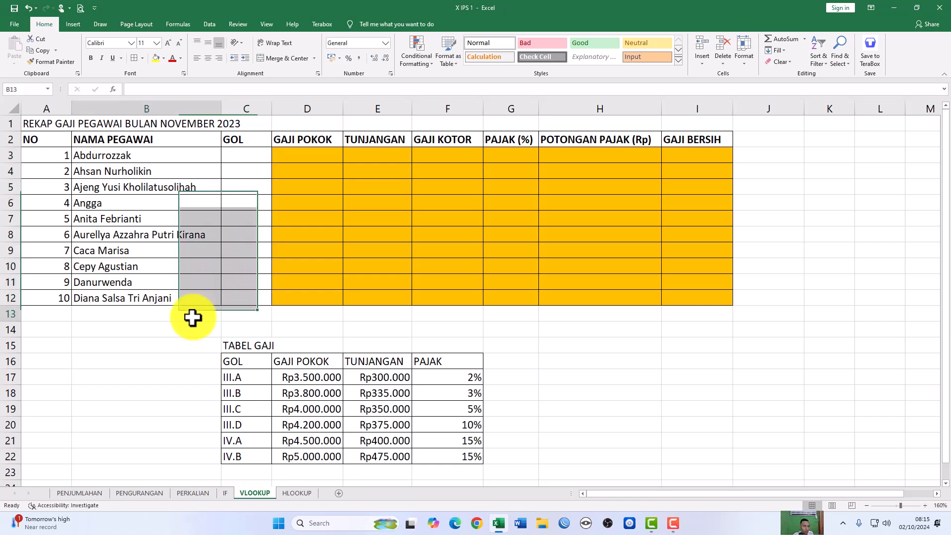
Open the Data Validation settings for the GOL cells C3:C12, keeping List as the allowed type and moving the dialog clear of the table
{"action": "left_click", "coordinate": [247, 157]}
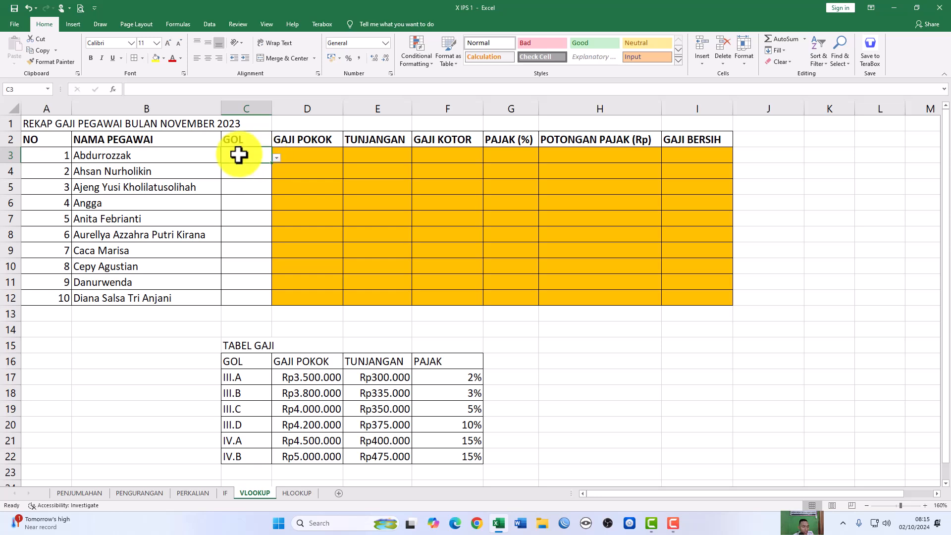
{"action": "left_click_drag", "start_coordinate": [246, 153], "coordinate": [248, 303]}
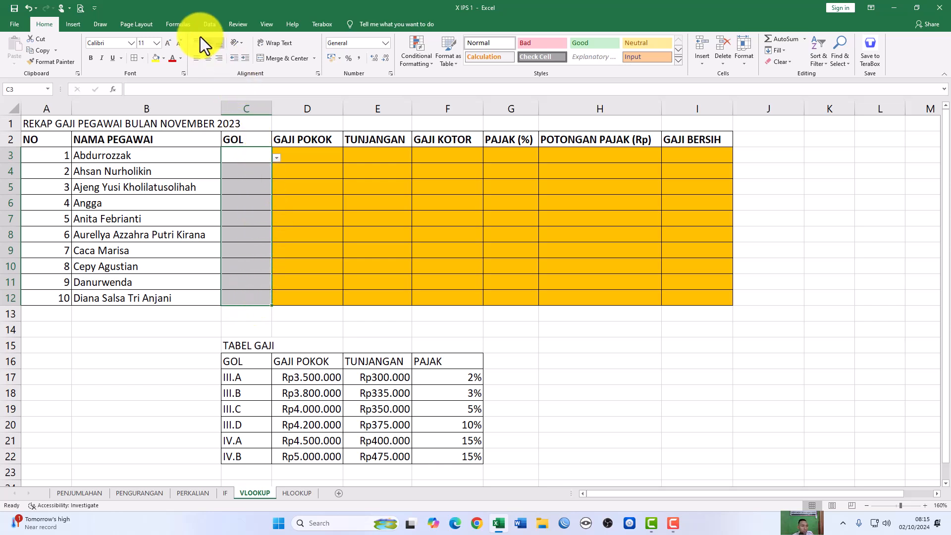
{"action": "left_click", "coordinate": [202, 23]}
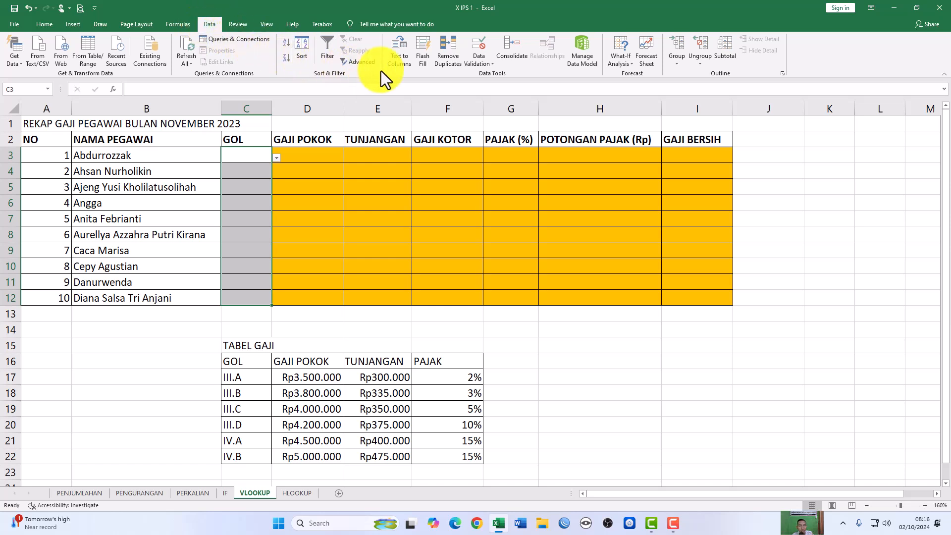
{"action": "left_click", "coordinate": [483, 58]}
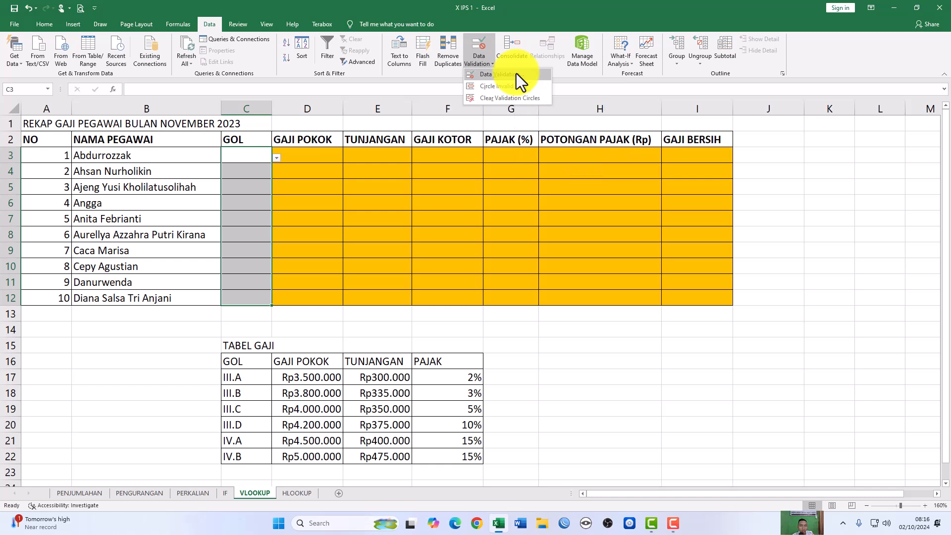
{"action": "left_click", "coordinate": [516, 73]}
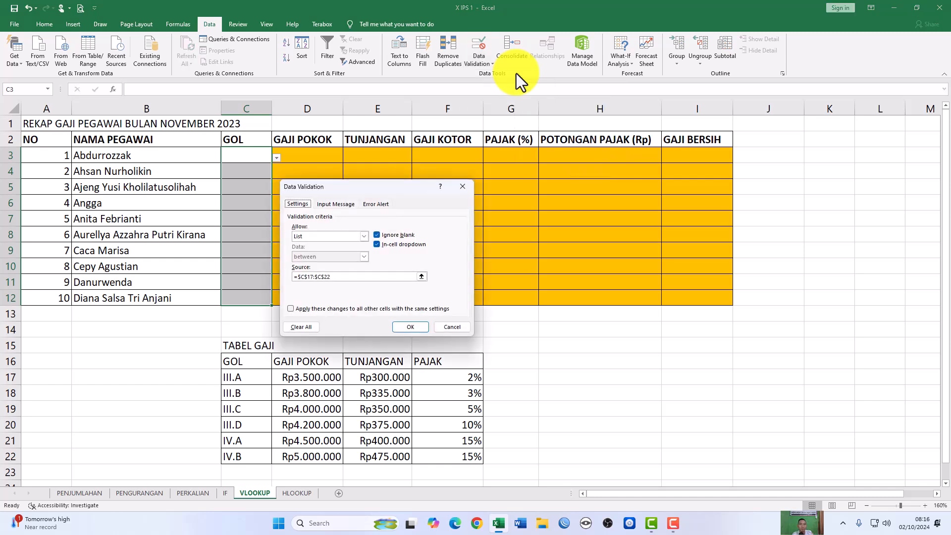
{"action": "left_click", "coordinate": [365, 236]}
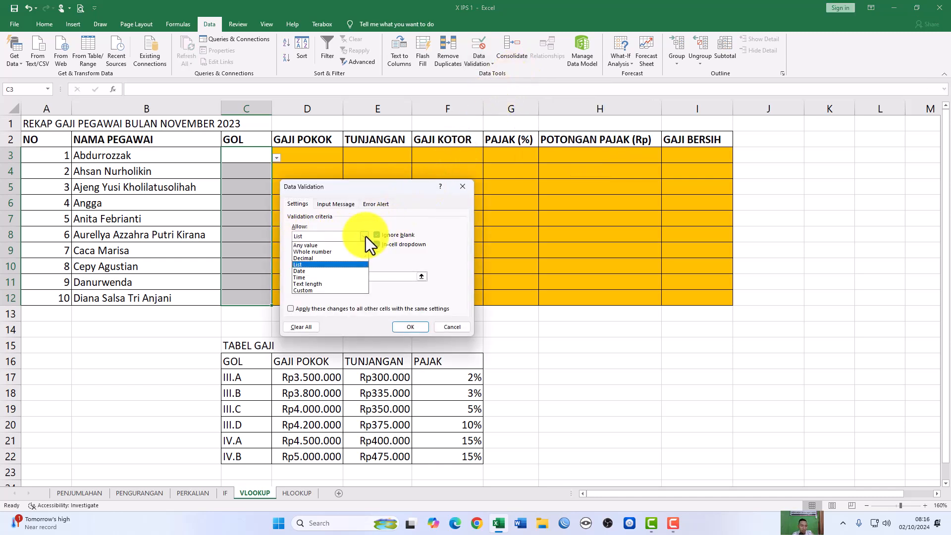
{"action": "left_click", "coordinate": [366, 236]}
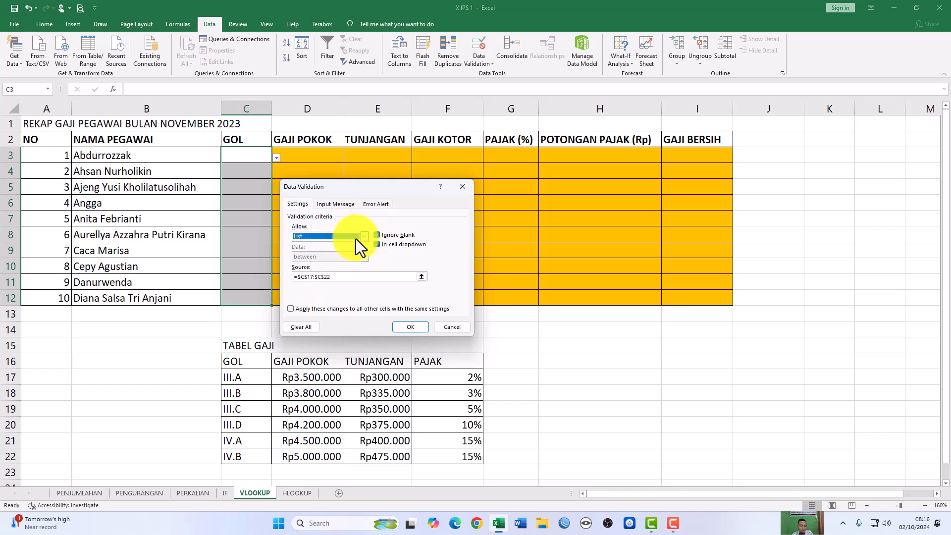
{"action": "left_click_drag", "start_coordinate": [374, 187], "coordinate": [526, 135]}
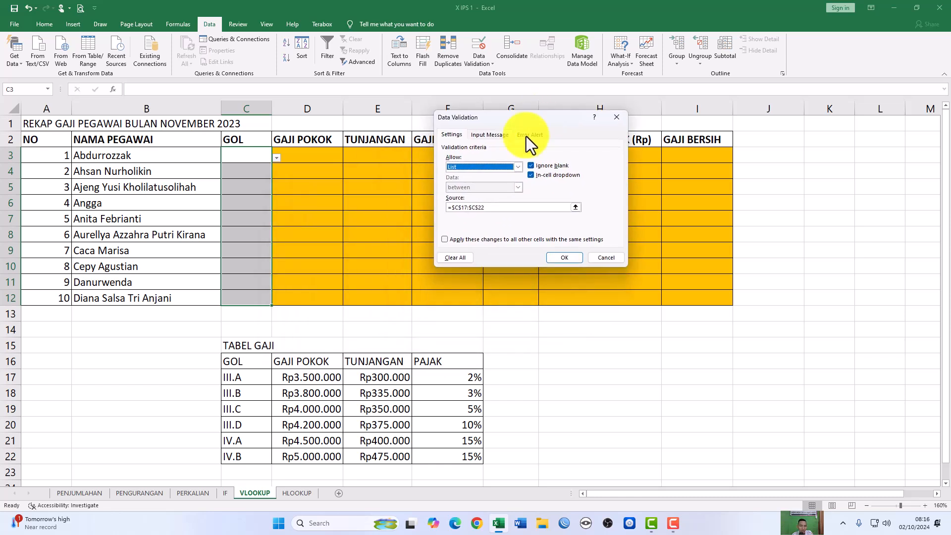
Set the validation list source to the TABEL GAJI codes =$C$17:$C$22 and apply it to the GOL cells
{"action": "left_click", "coordinate": [575, 209]}
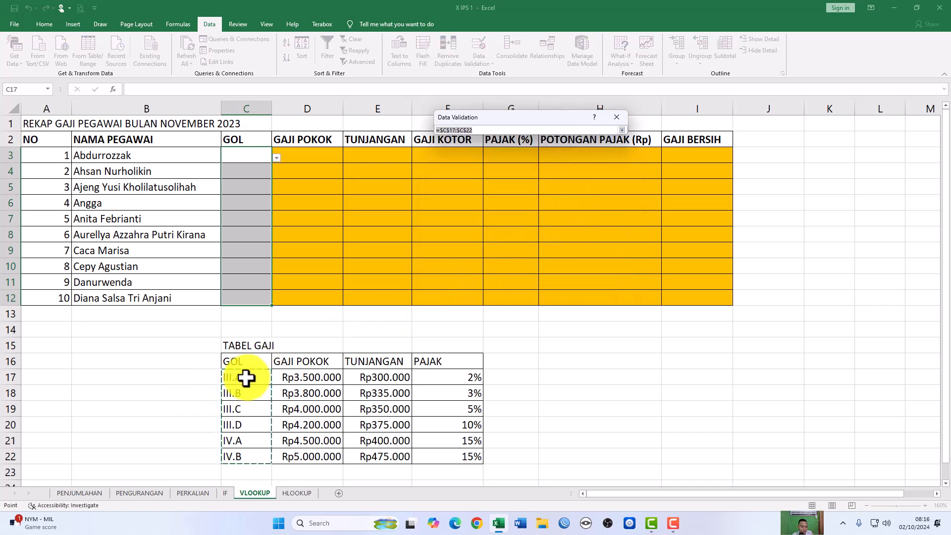
{"action": "left_click_drag", "start_coordinate": [246, 378], "coordinate": [243, 399]}
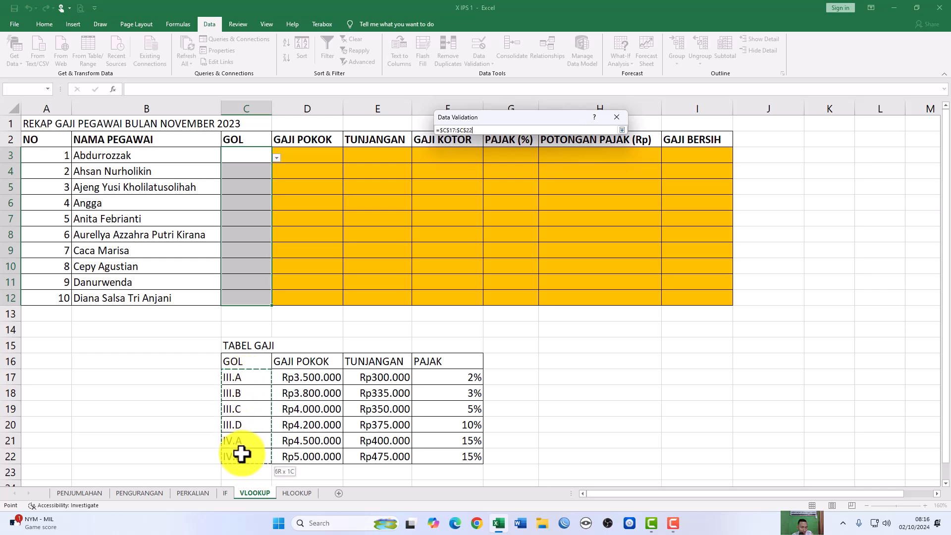
{"action": "left_click_drag", "start_coordinate": [241, 456], "coordinate": [242, 455]}
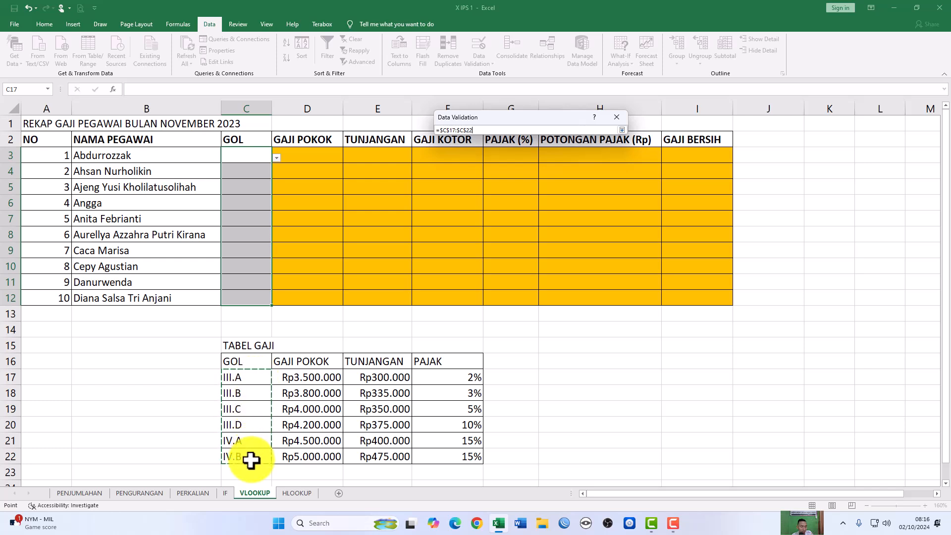
{"action": "left_click", "coordinate": [622, 130]}
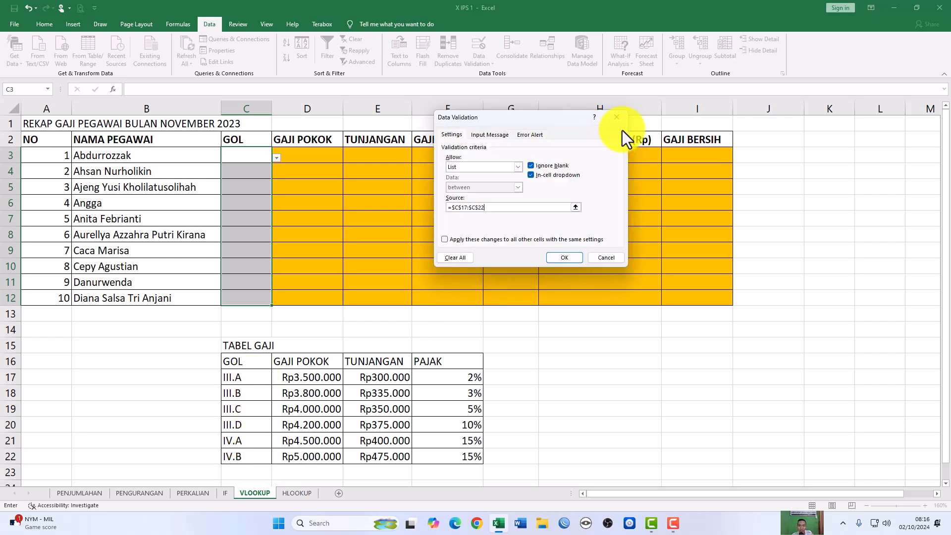
{"action": "left_click", "coordinate": [563, 257]}
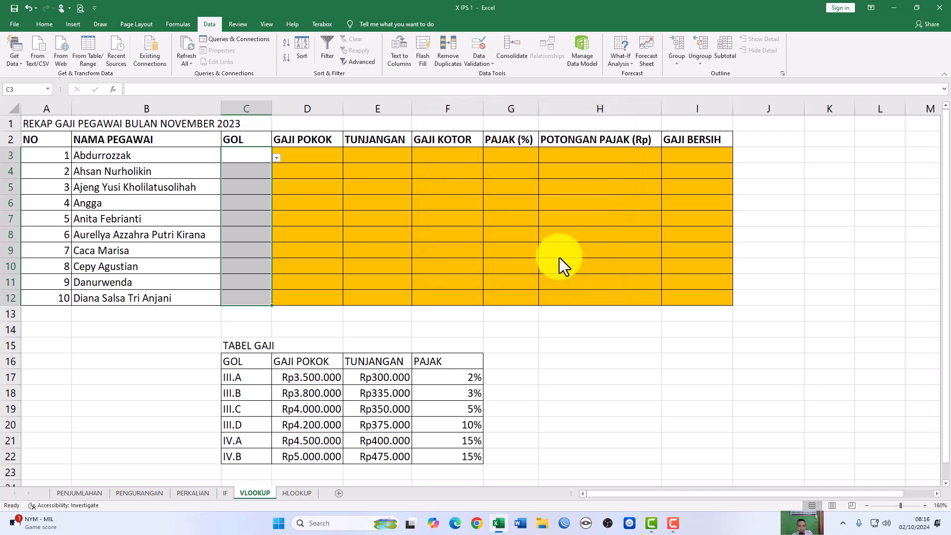
Pick GOL codes III.A, III.C and IV.A from the dropdown lists for the first three employees in C3:C5
{"action": "left_click", "coordinate": [255, 159]}
{"action": "left_click", "coordinate": [276, 158]}
{"action": "key", "text": "Escape"}
{"action": "left_click", "coordinate": [254, 171]}
{"action": "left_click", "coordinate": [277, 173]}
{"action": "left_click", "coordinate": [255, 205]}
{"action": "left_click", "coordinate": [259, 186]}
{"action": "left_click", "coordinate": [276, 190]}
{"action": "left_click", "coordinate": [251, 244]}
Pick GOL code III.C for the fourth employee in C6 and IV.A for the fifth in C7
{"action": "left_click", "coordinate": [268, 207]}
{"action": "left_click", "coordinate": [277, 207]}
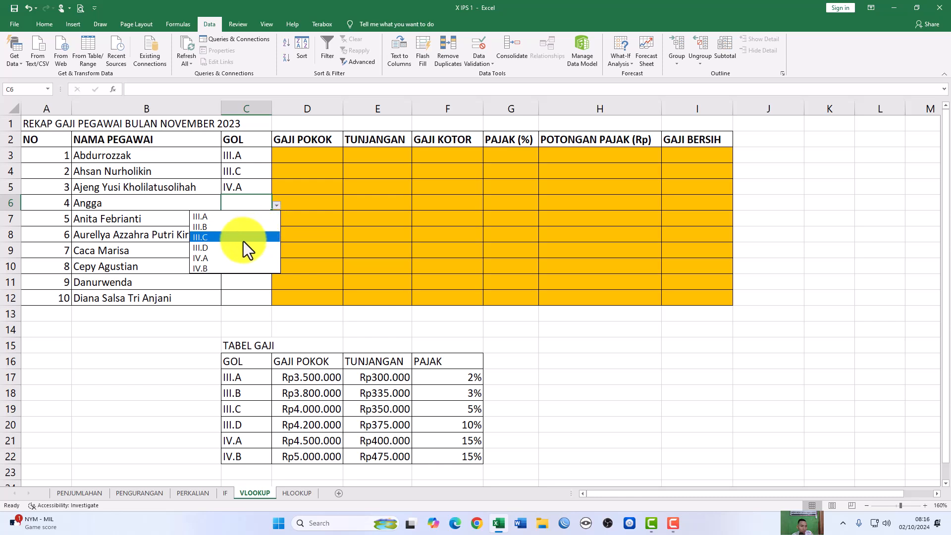
{"action": "left_click", "coordinate": [243, 237]}
{"action": "left_click", "coordinate": [263, 219]}
{"action": "left_click", "coordinate": [276, 222]}
{"action": "left_click", "coordinate": [248, 233]}
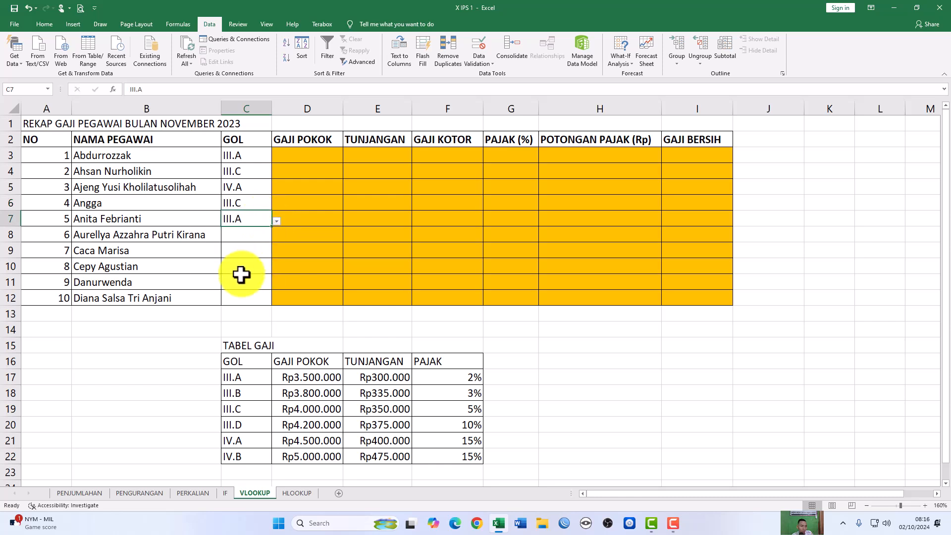
{"action": "left_click", "coordinate": [276, 222]}
{"action": "left_click", "coordinate": [246, 273]}
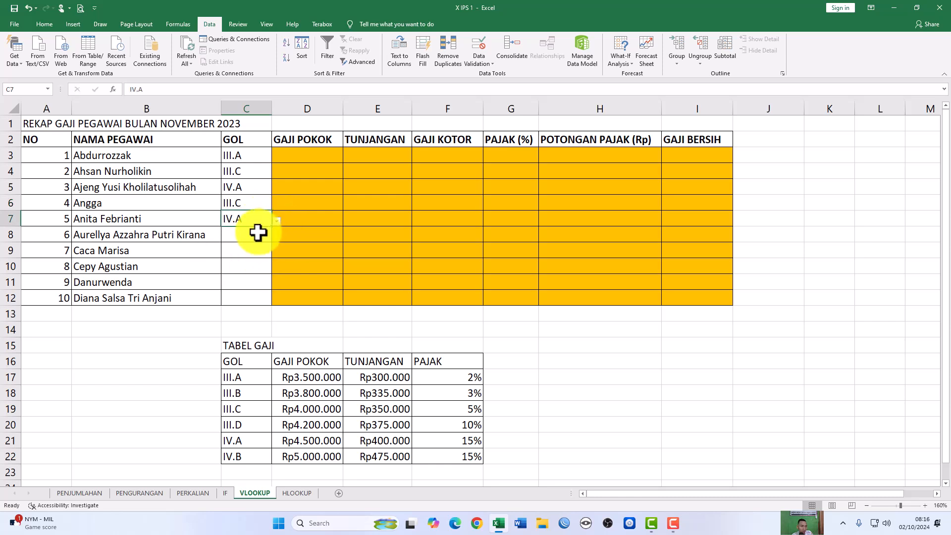
Assign GOL code IV.A to cells C8 and C9 and IV.B to C10 from their dropdown lists
{"action": "left_click", "coordinate": [259, 234]}
{"action": "left_click", "coordinate": [276, 237]}
{"action": "left_click", "coordinate": [243, 290]}
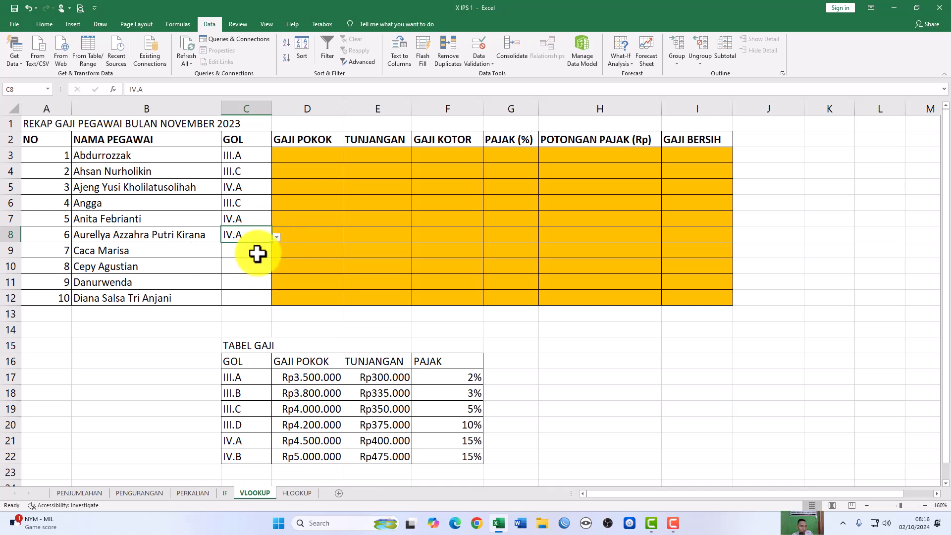
{"action": "left_click", "coordinate": [260, 252]}
{"action": "left_click", "coordinate": [277, 253]}
{"action": "left_click", "coordinate": [242, 306]}
{"action": "left_click", "coordinate": [259, 266]}
{"action": "left_click", "coordinate": [277, 269]}
{"action": "left_click", "coordinate": [243, 331]}
Complete the GOL column by choosing IV.A in C11 and III.C in C12
{"action": "left_click", "coordinate": [246, 280]}
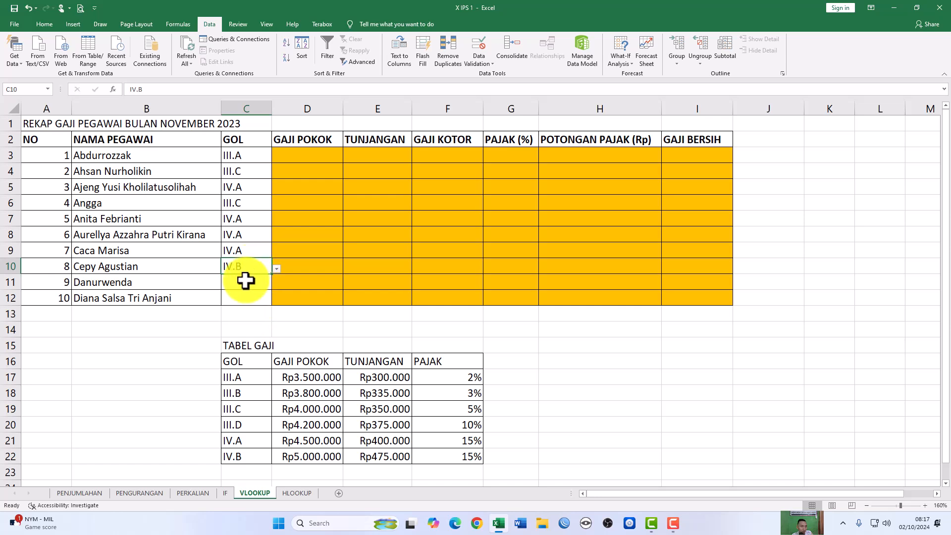
{"action": "left_click", "coordinate": [276, 285]}
{"action": "left_click", "coordinate": [255, 337]}
{"action": "left_click", "coordinate": [253, 299]}
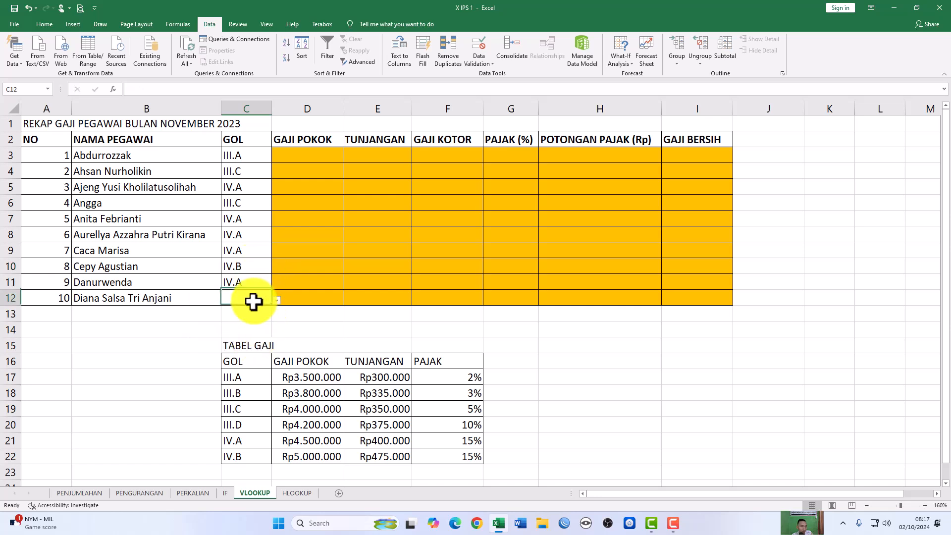
{"action": "left_click", "coordinate": [277, 300]}
{"action": "left_click", "coordinate": [233, 333]}
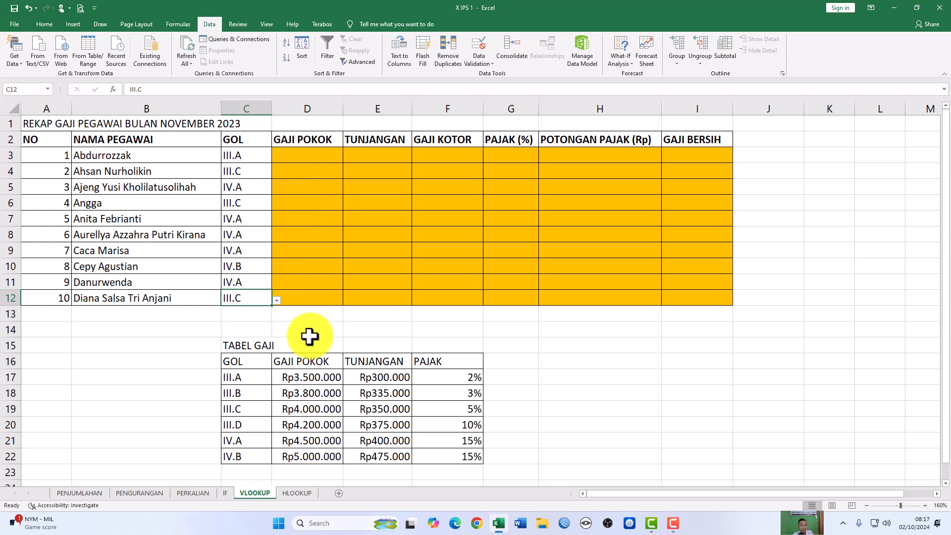
{"action": "left_click", "coordinate": [251, 155]}
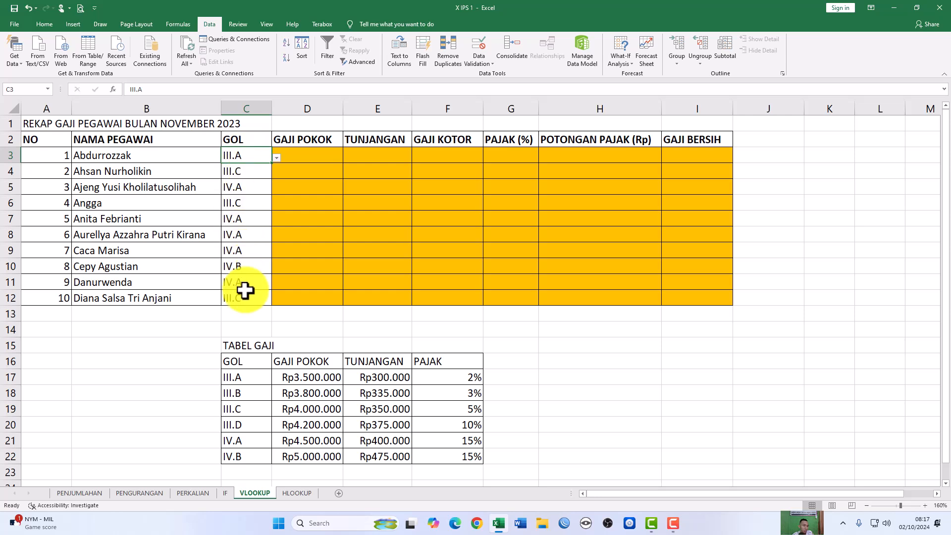
{"action": "left_click", "coordinate": [165, 155]}
{"action": "left_click", "coordinate": [228, 154]}
{"action": "left_click", "coordinate": [210, 153]}
{"action": "left_click", "coordinate": [231, 156]}
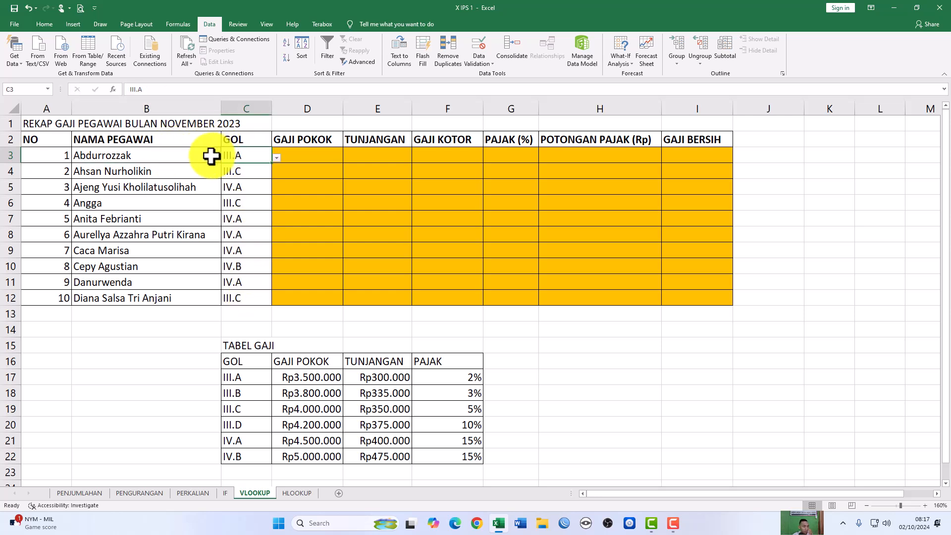
{"action": "left_click", "coordinate": [312, 156]}
{"action": "left_click_drag", "start_coordinate": [314, 156], "coordinate": [697, 297]}
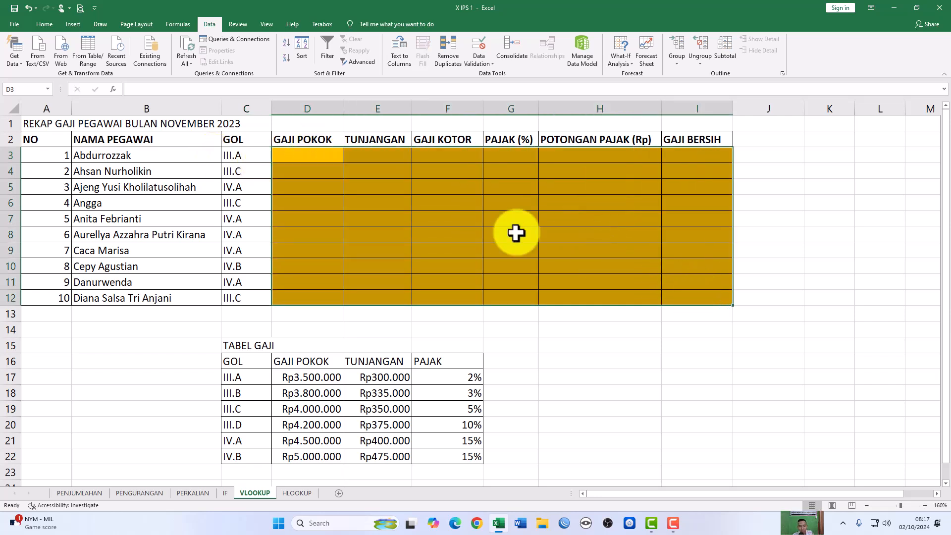
Start a VLOOKUP formula in the first GAJI POKOK cell D3 with C3 as the lookup value
{"action": "left_click", "coordinate": [303, 157]}
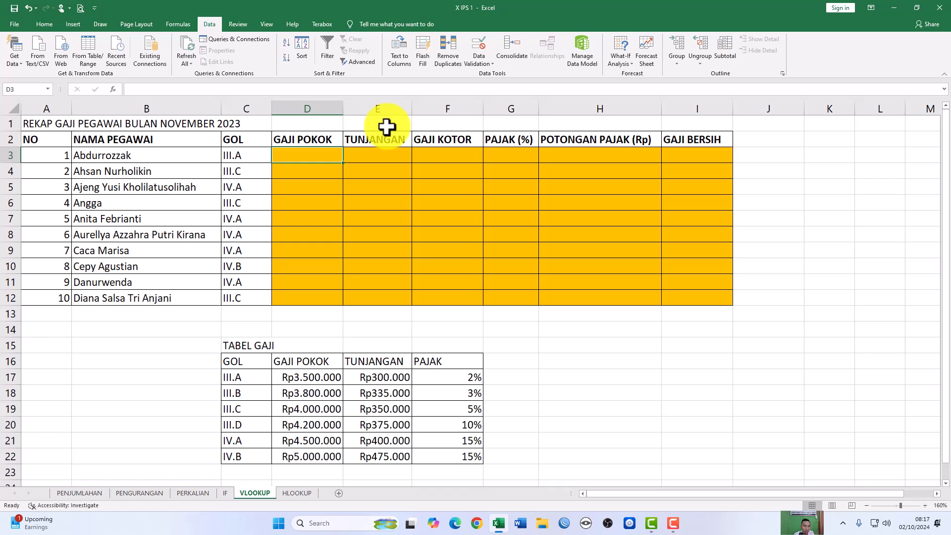
{"action": "left_click", "coordinate": [925, 505]}
{"action": "scroll", "coordinate": [938, 421], "scroll_direction": "up", "scroll_amount": 1}
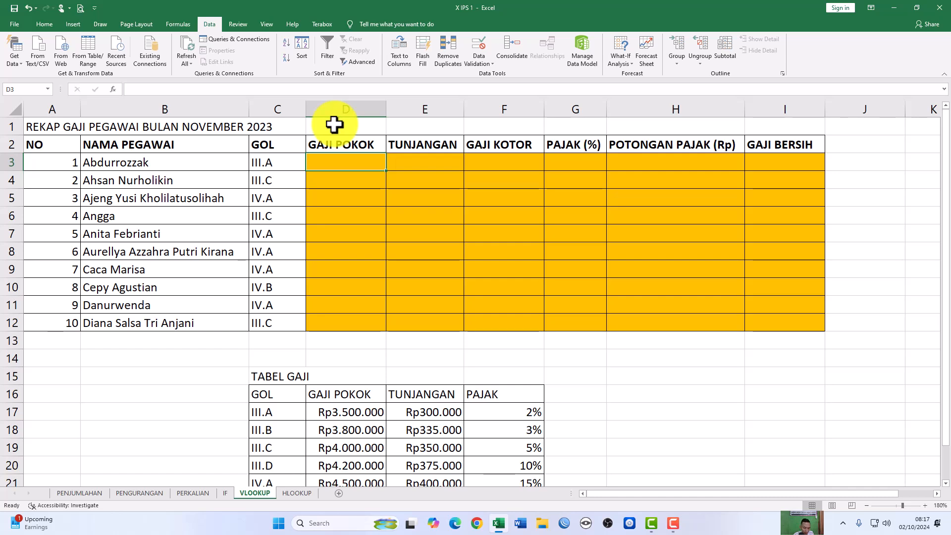
{"action": "type", "text": "="}
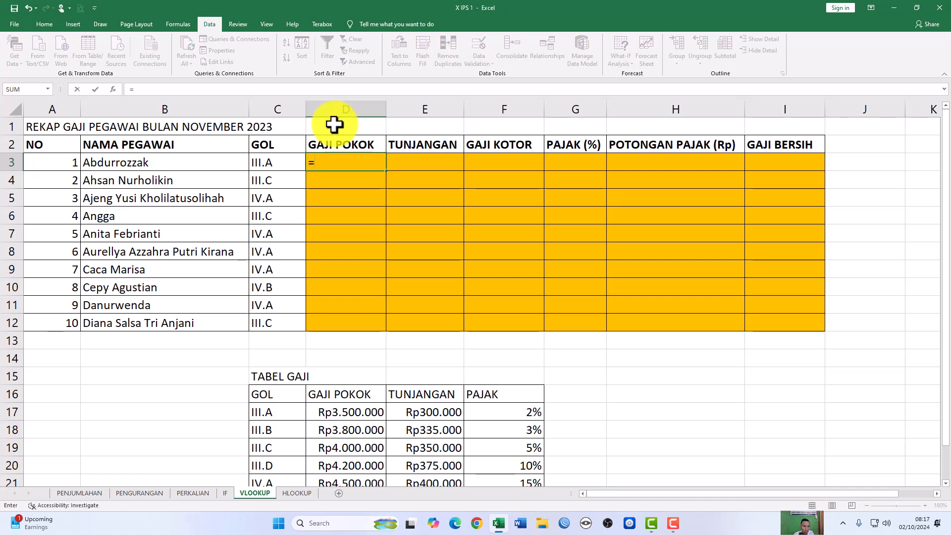
{"action": "type", "text": "VLOOK"}
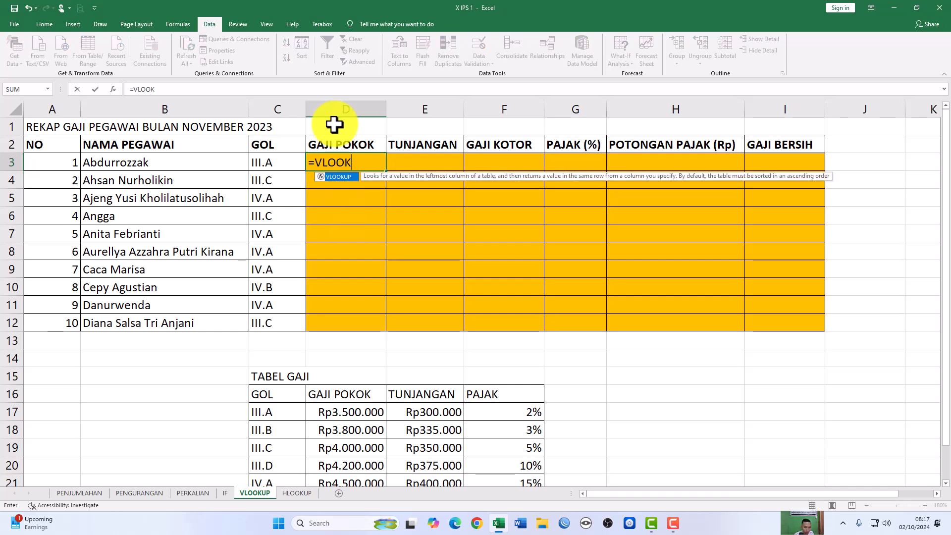
{"action": "type", "text": "UP("}
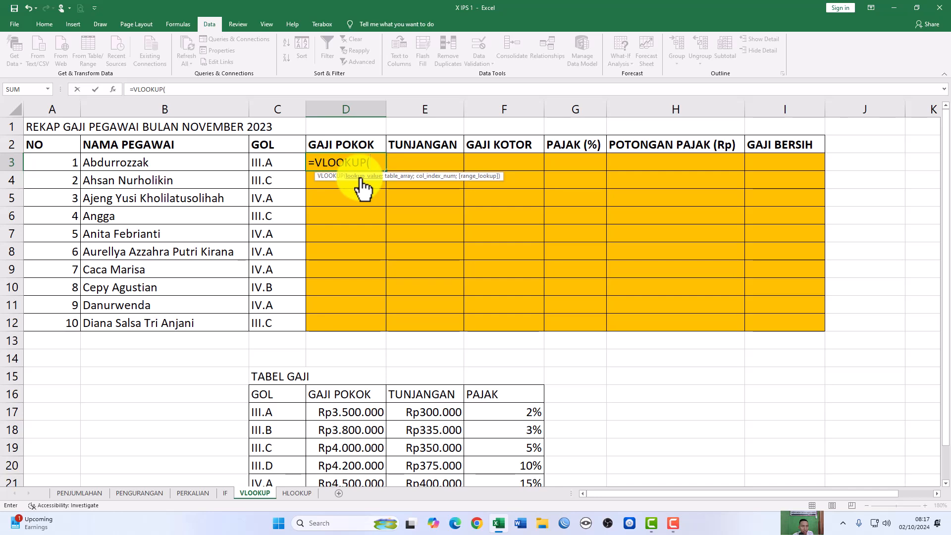
{"action": "left_click", "coordinate": [282, 163]}
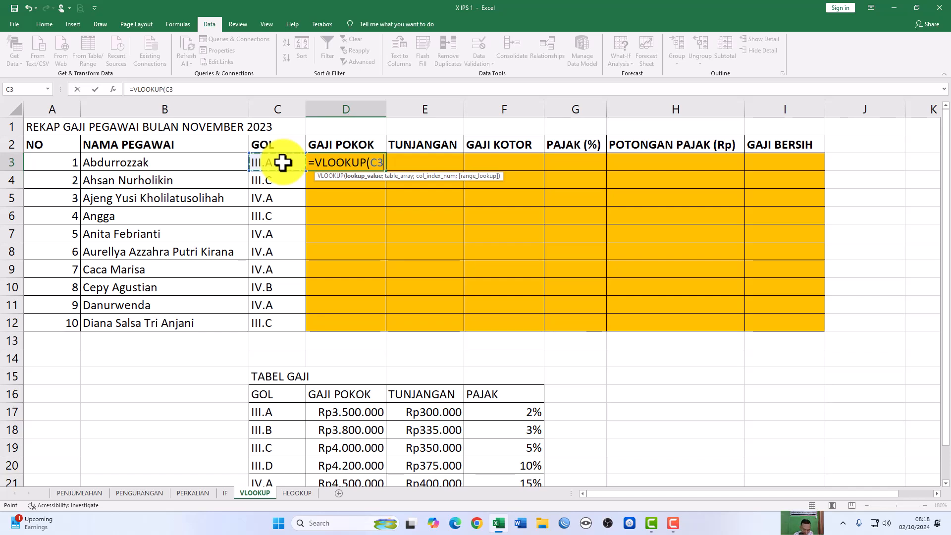
{"action": "type", "text": ";"}
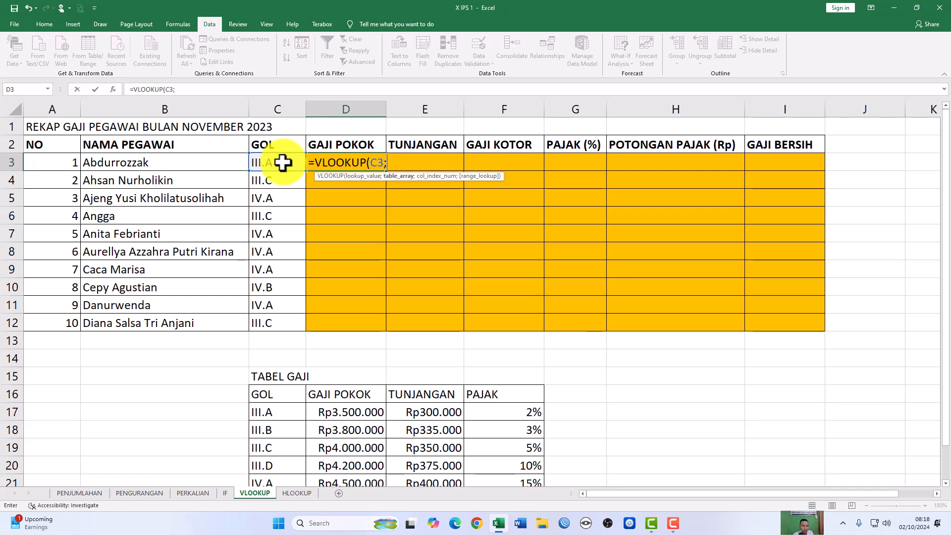
Add the TABEL GAJI data as the formula's table array, locked as the absolute reference $C$17:$F$22
{"action": "scroll", "coordinate": [402, 256], "scroll_direction": "down", "scroll_amount": 1}
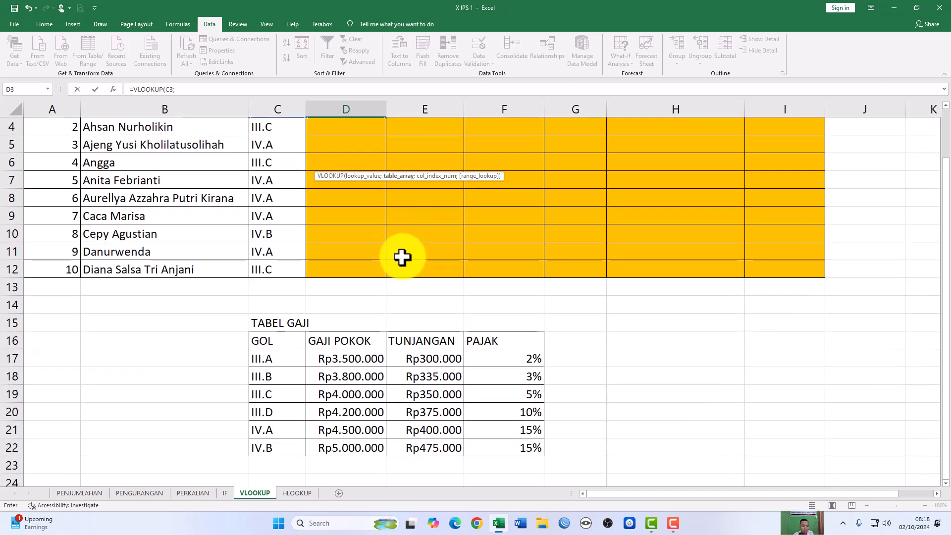
{"action": "scroll", "coordinate": [402, 256], "scroll_direction": "up", "scroll_amount": 1}
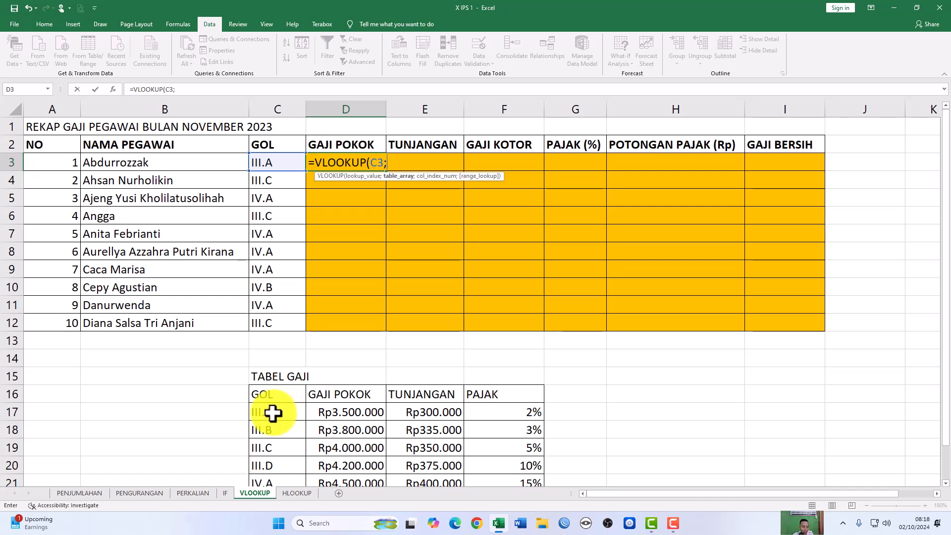
{"action": "left_click_drag", "start_coordinate": [262, 415], "coordinate": [504, 439]}
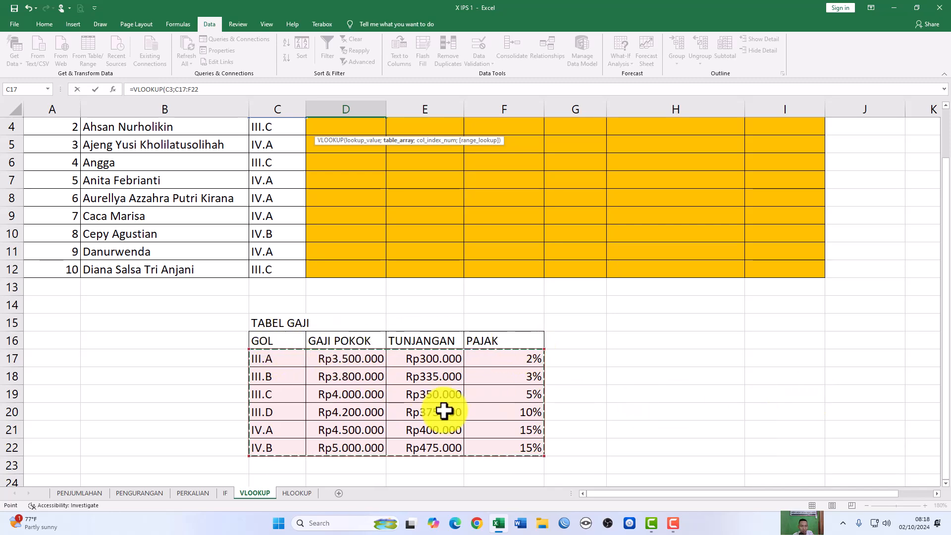
{"action": "scroll", "coordinate": [441, 406], "scroll_direction": "up", "scroll_amount": 1}
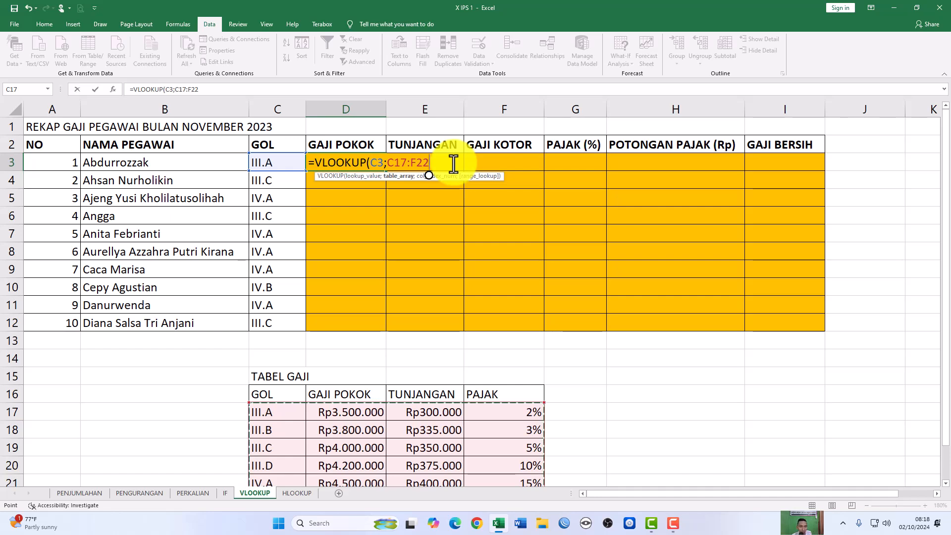
{"action": "key", "text": "F4"}
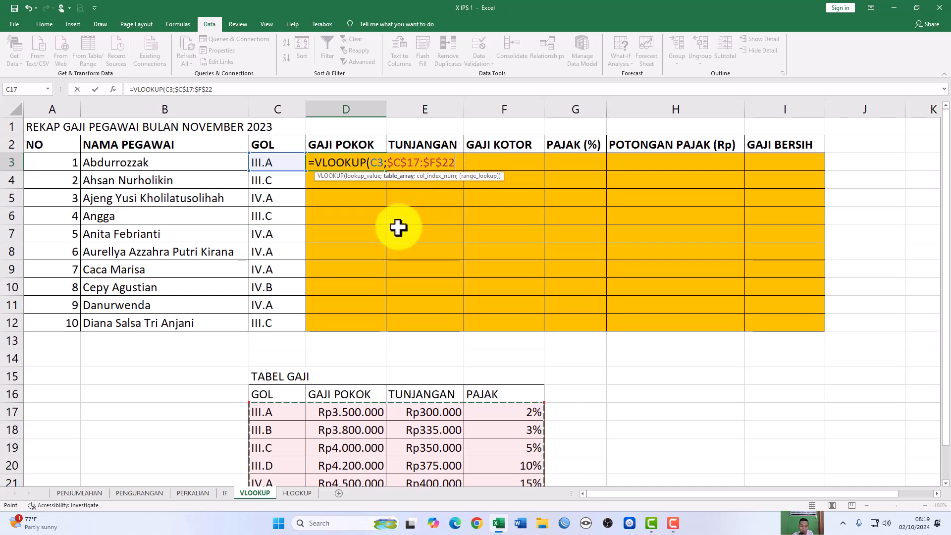
{"action": "type", "text": ";"}
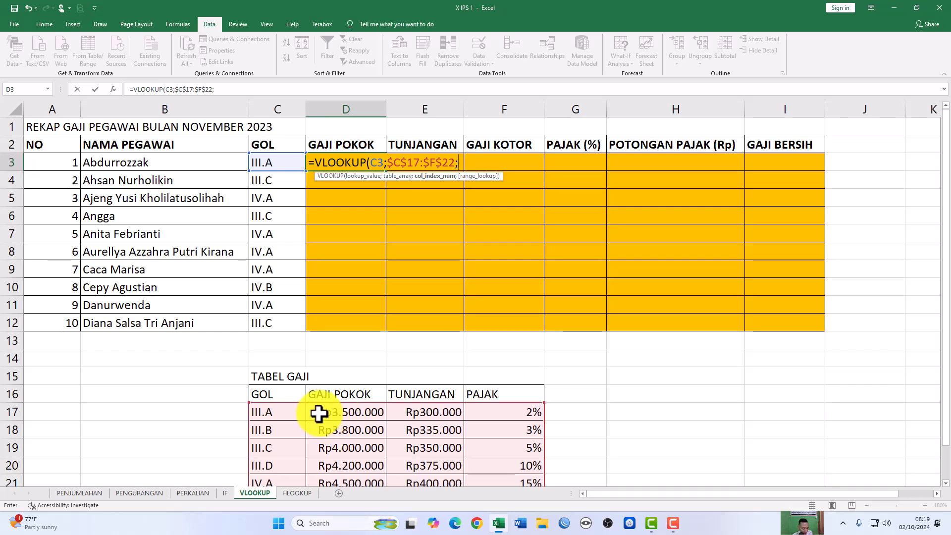
Finish the D3 formula with column index 2 and range lookup 0, giving =VLOOKUP(C3;$C$17:$F$22;2;0)
{"action": "type", "text": "2;"}
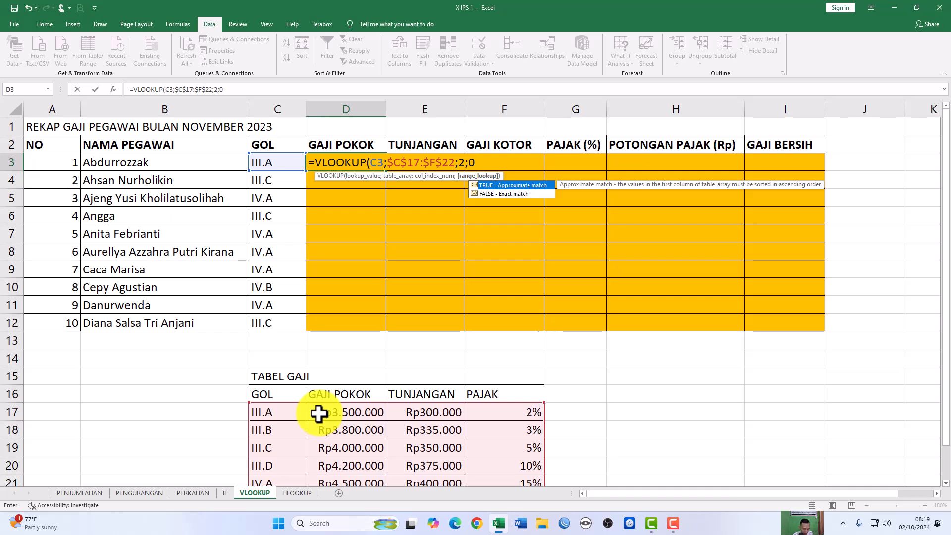
{"action": "type", "text": "0)"}
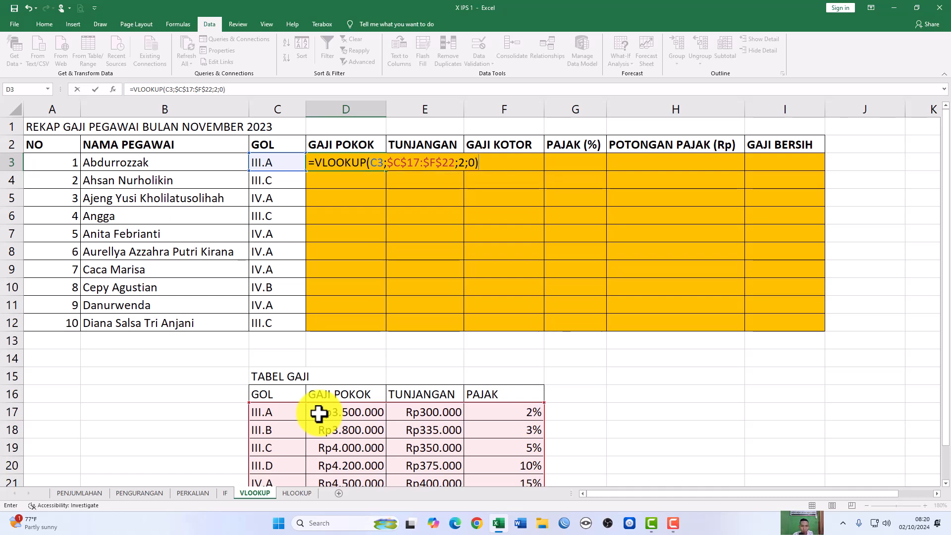
{"action": "key", "text": "Return"}
{"action": "key", "text": "Up"}
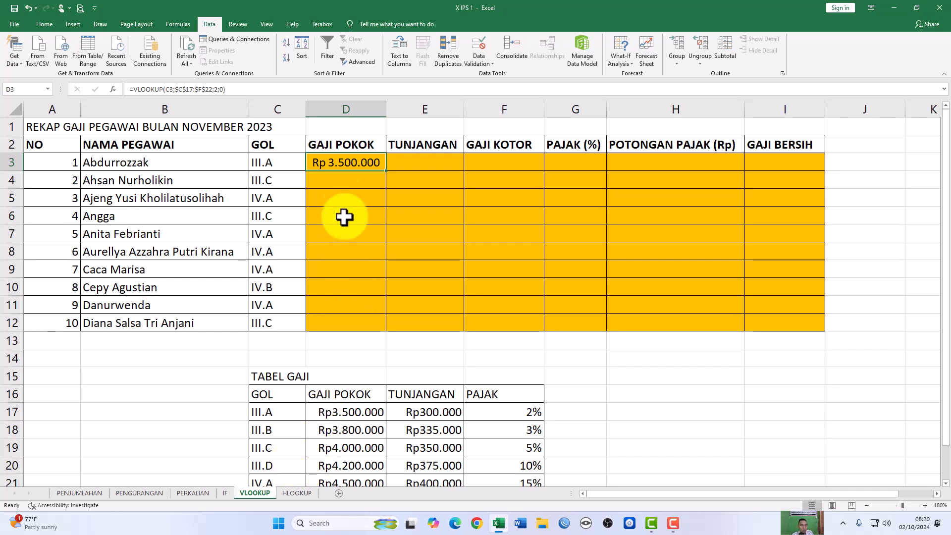
Set the number format of the salary calculation cells D3:I12 to General
{"action": "mouse_move", "coordinate": [335, 162]}
{"action": "left_mouse_down"}
{"action": "mouse_move", "coordinate": [731, 259]}
{"action": "mouse_move", "coordinate": [783, 323]}
{"action": "left_mouse_up"}
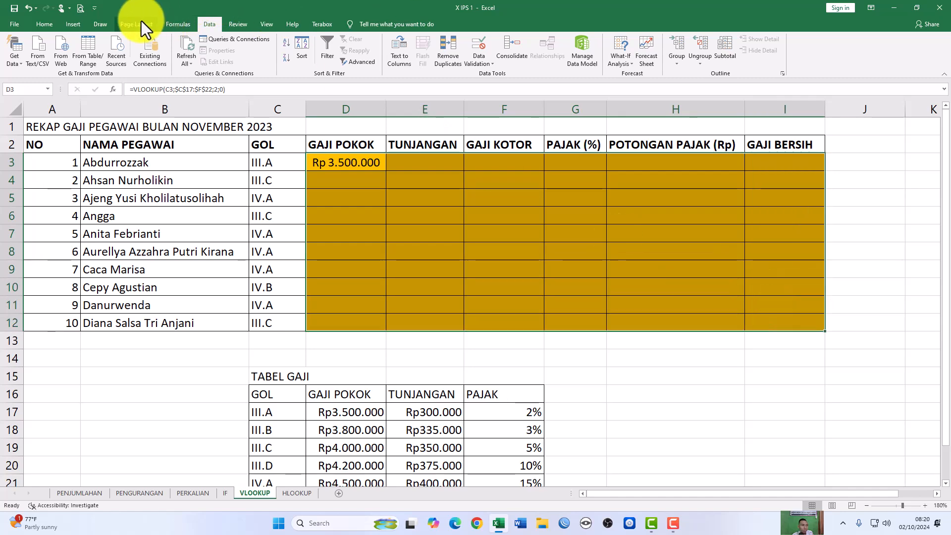
{"action": "left_click", "coordinate": [45, 22]}
{"action": "left_click", "coordinate": [385, 43]}
{"action": "left_click", "coordinate": [372, 58]}
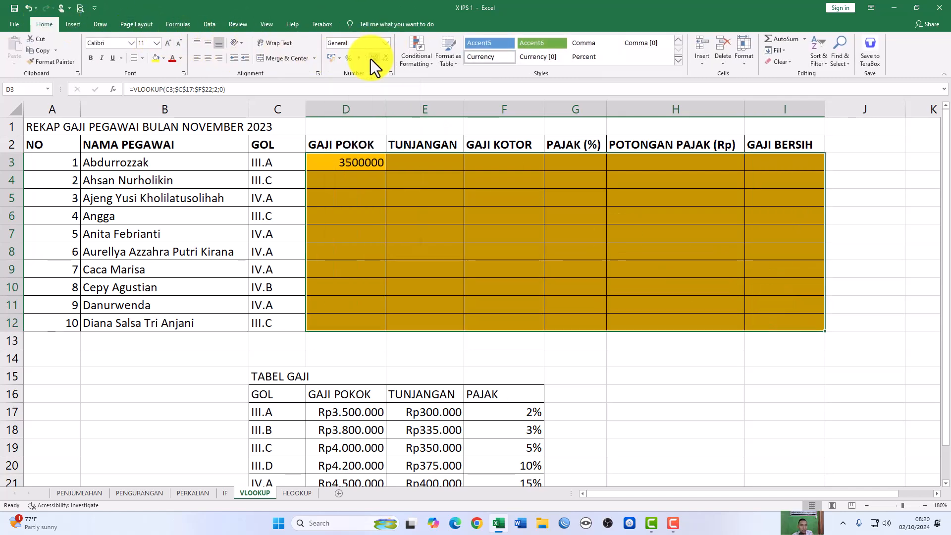
Fill the GAJI POKOK formula from D3 down to D12 for all employees
{"action": "left_click", "coordinate": [362, 167]}
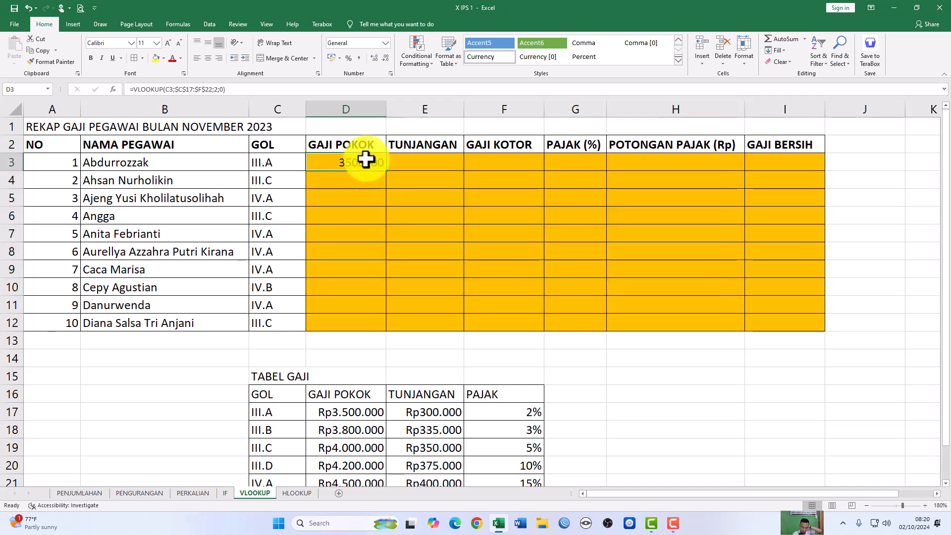
{"action": "left_click_drag", "start_coordinate": [386, 171], "coordinate": [380, 325]}
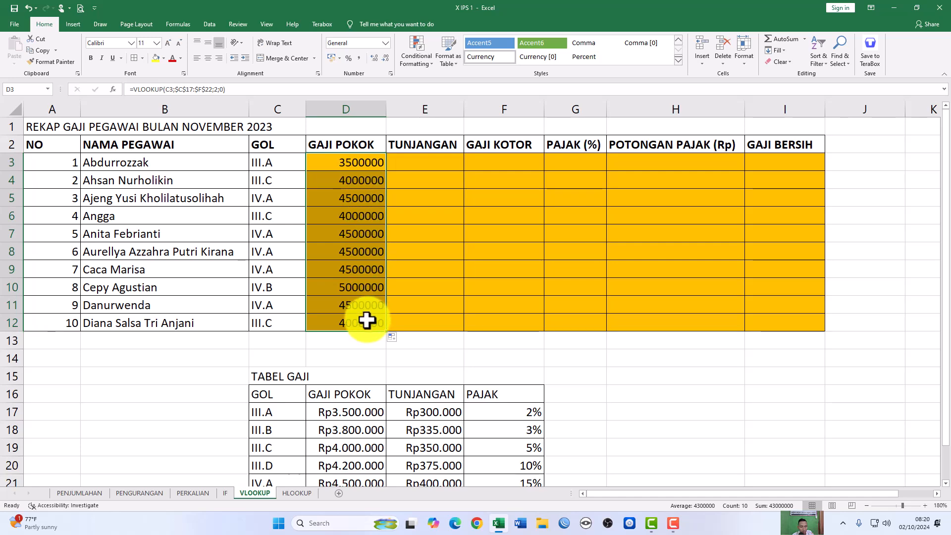
{"action": "scroll", "coordinate": [389, 396], "scroll_direction": "down", "scroll_amount": 1}
{"action": "scroll", "coordinate": [375, 386], "scroll_direction": "up", "scroll_amount": 1}
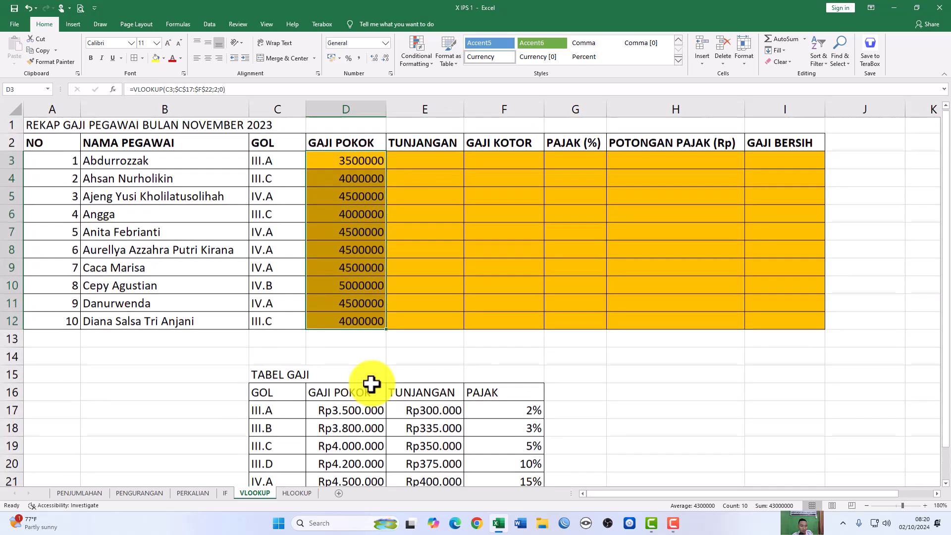
Format the GAJI POKOK values D3:D12 as rupiah Accounting amounts without decimal places
{"action": "left_click", "coordinate": [407, 164]}
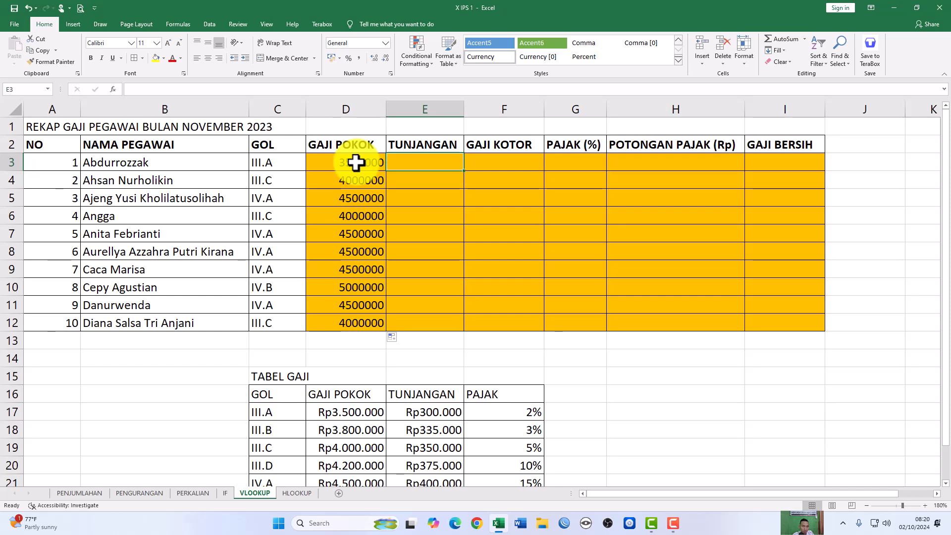
{"action": "left_click_drag", "start_coordinate": [356, 162], "coordinate": [361, 323]}
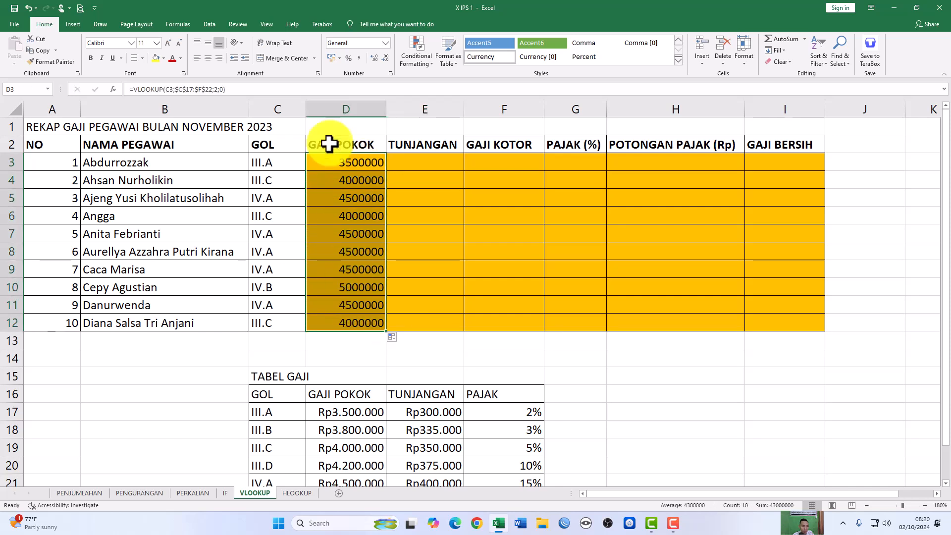
{"action": "left_click", "coordinate": [331, 58]}
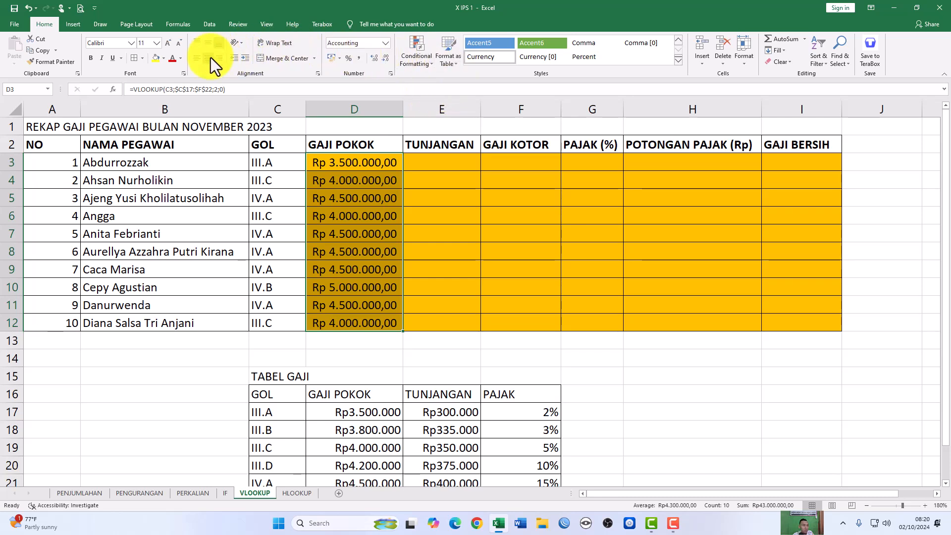
{"action": "left_click", "coordinate": [386, 59]}
{"action": "left_click", "coordinate": [386, 59]}
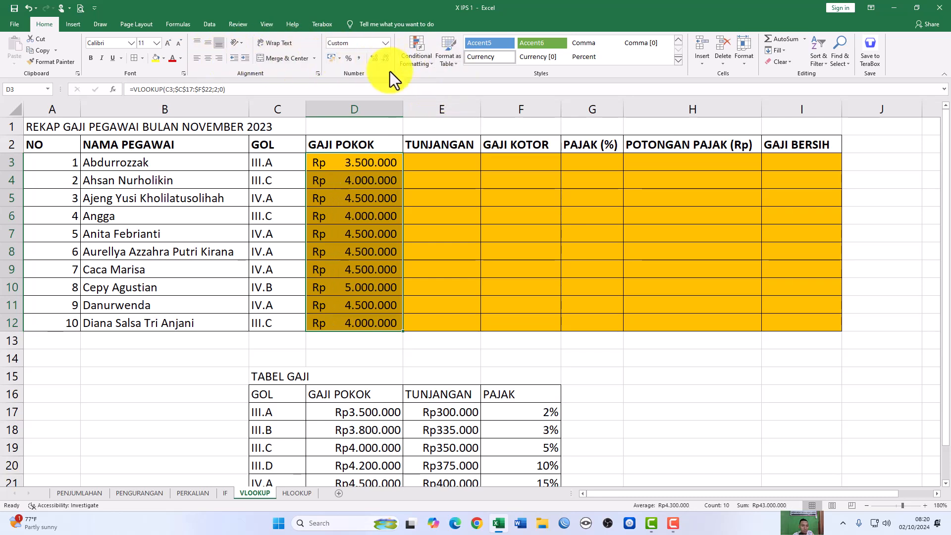
Copy the full VLOOKUP formula text from the GAJI POKOK cell D3
{"action": "left_click", "coordinate": [436, 163]}
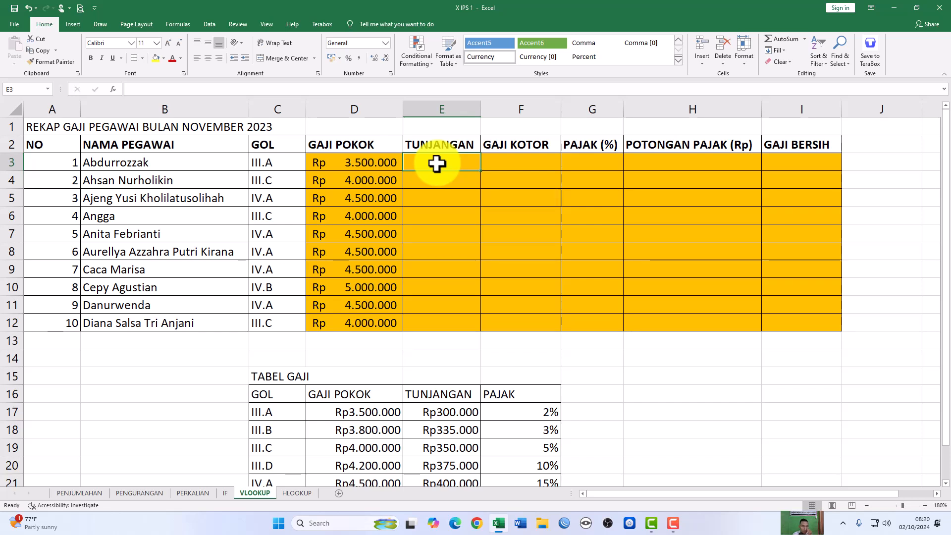
{"action": "left_click", "coordinate": [357, 164]}
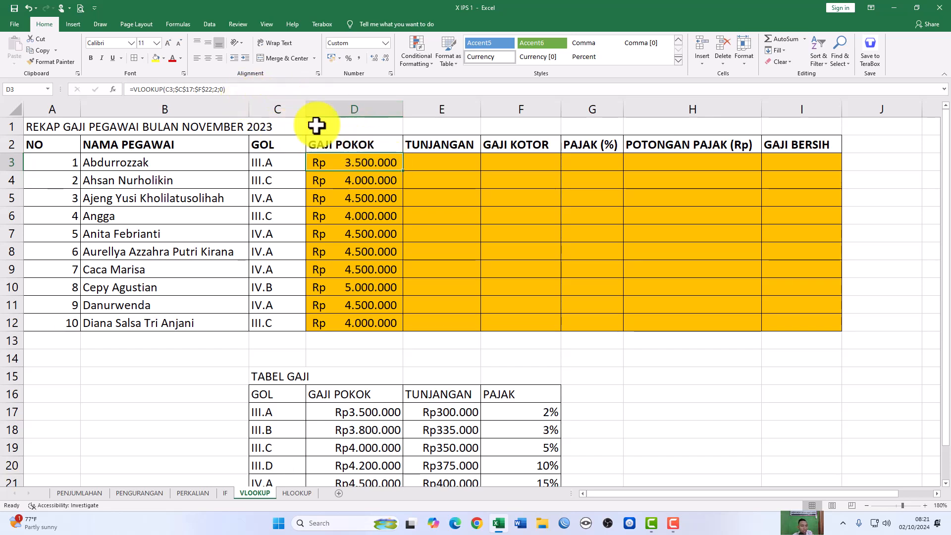
{"action": "left_click_drag", "start_coordinate": [239, 90], "coordinate": [111, 87]}
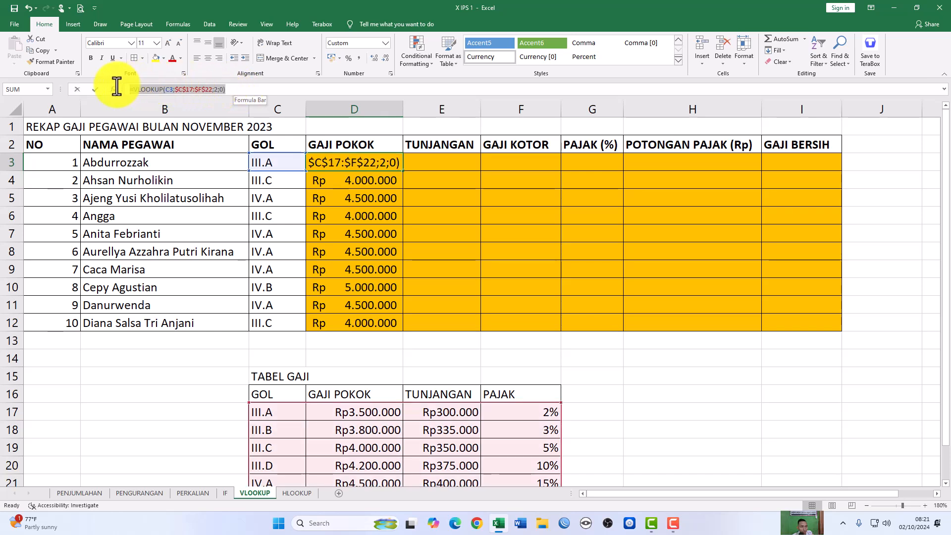
{"action": "right_click", "coordinate": [147, 87]}
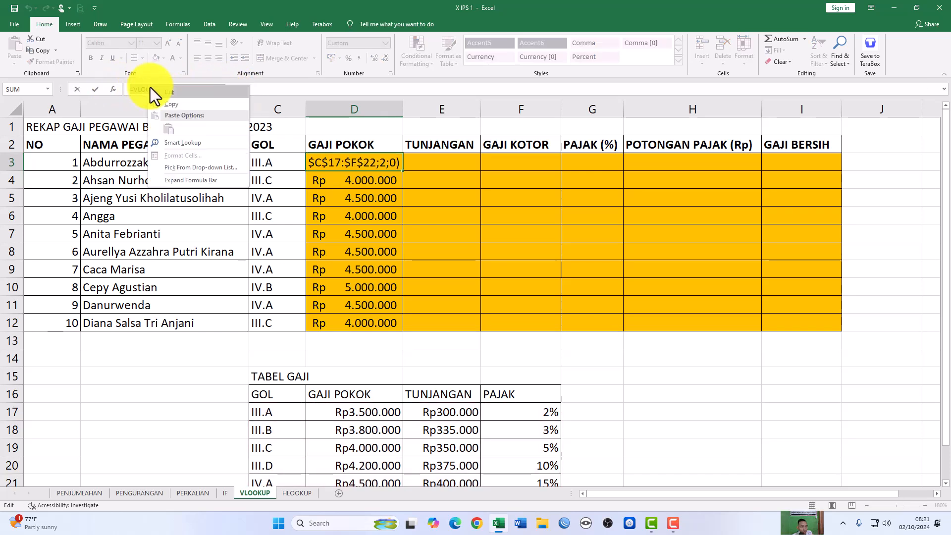
{"action": "left_click", "coordinate": [159, 103]}
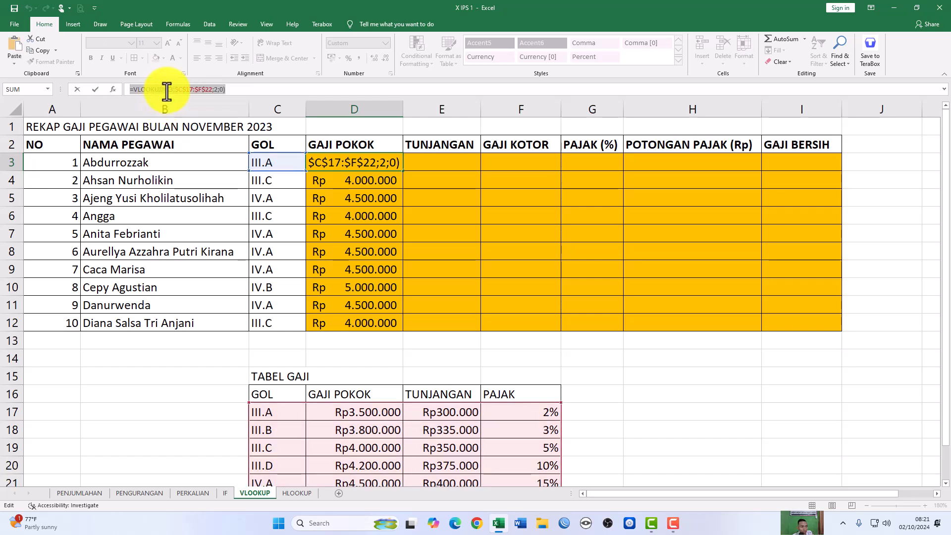
{"action": "type", "text": "="}
{"action": "left_click", "coordinate": [435, 161]}
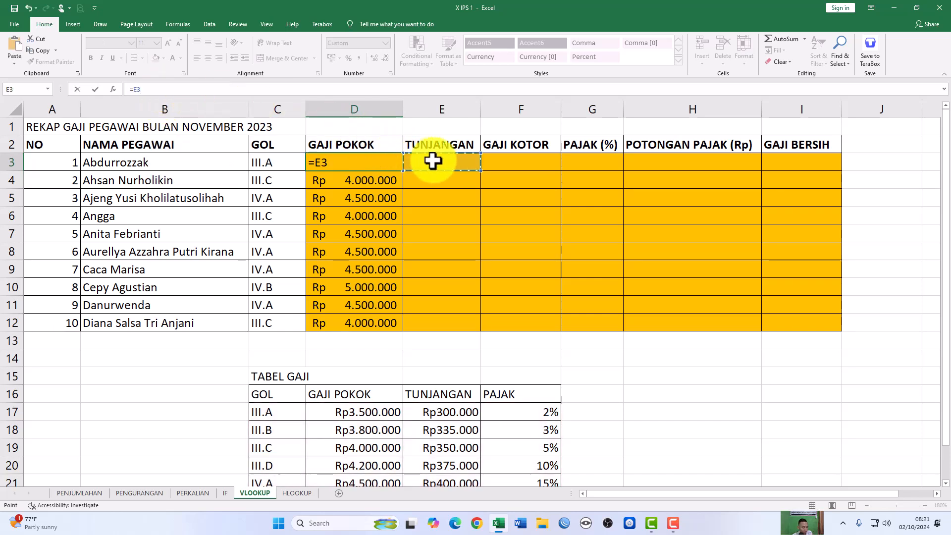
{"action": "key", "text": "Escape"}
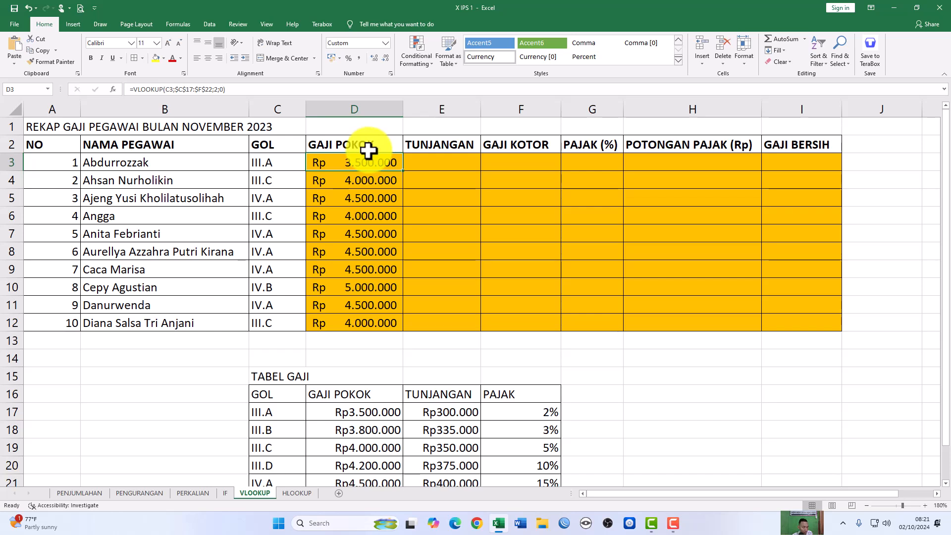
Paste the copied formula =VLOOKUP(C3;$C$17:$F$22;2;0) into the TUNJANGAN cell E3
{"action": "left_click", "coordinate": [435, 162]}
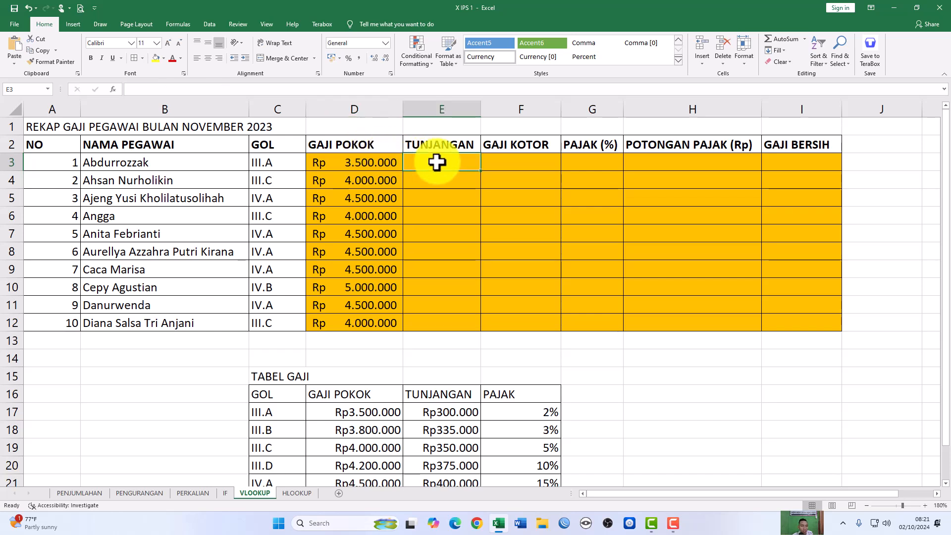
{"action": "double_click", "coordinate": [437, 162]}
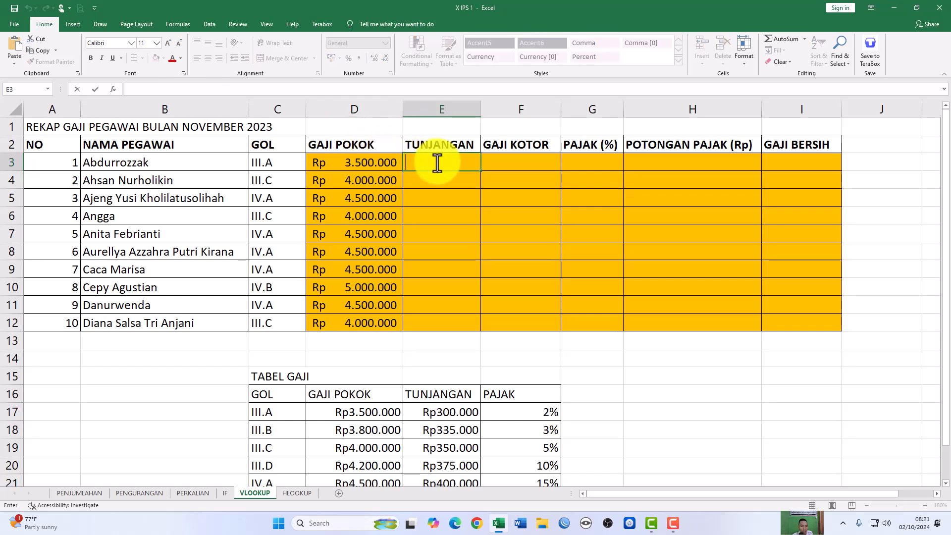
{"action": "right_click", "coordinate": [438, 163]}
{"action": "left_click", "coordinate": [459, 202]}
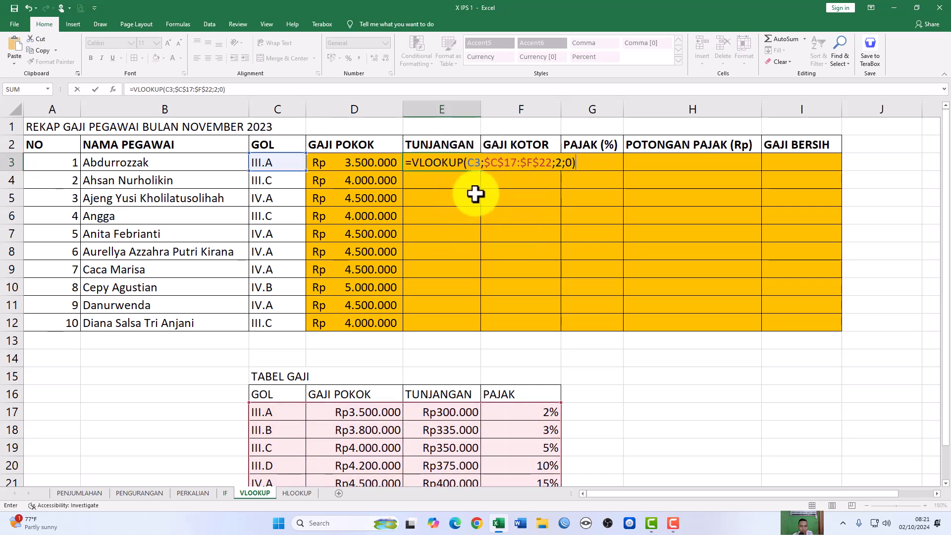
{"action": "key", "text": "ctrl+Return"}
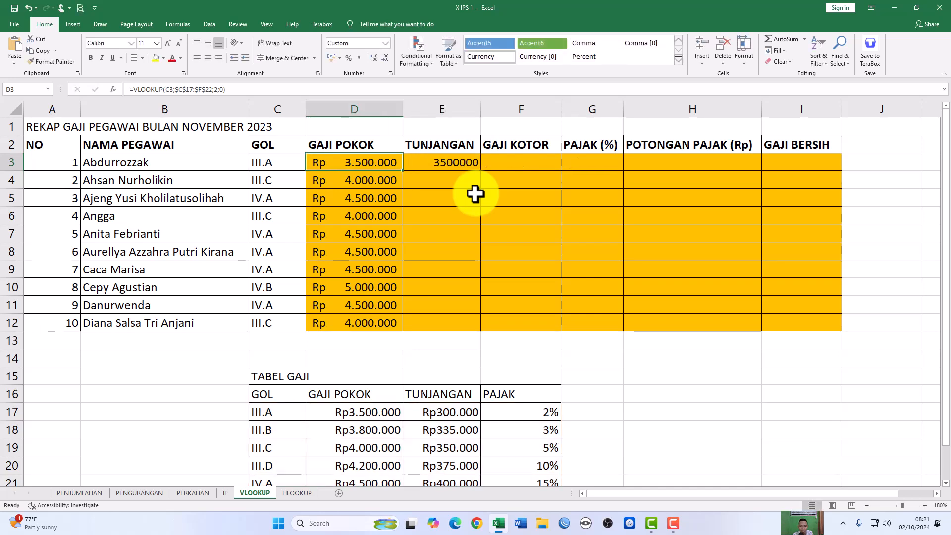
Change the column index in the E3 formula to 3, giving =VLOOKUP(C3;$C$17:$F$22;3;0)
{"action": "double_click", "coordinate": [440, 164]}
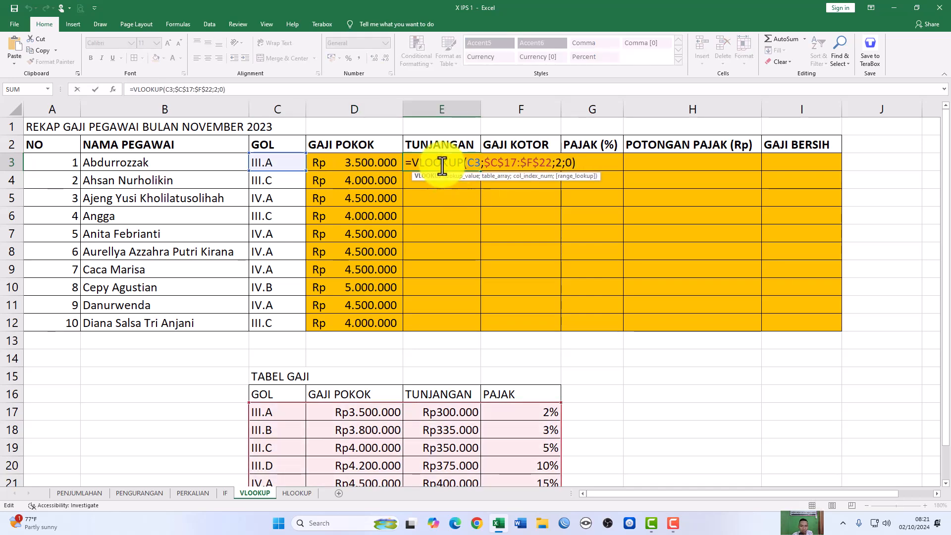
{"action": "left_click", "coordinate": [562, 164]}
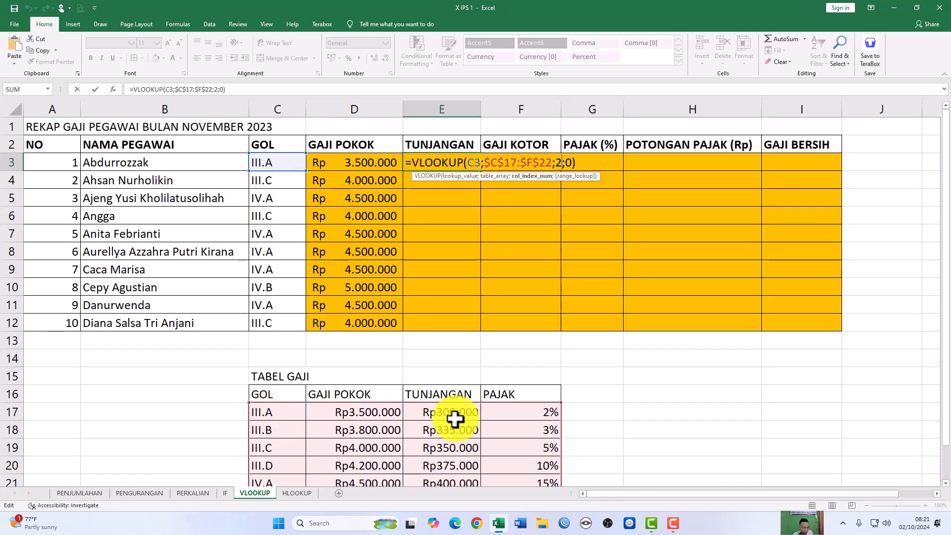
{"action": "key", "text": "BackSpace"}
{"action": "type", "text": "3"}
{"action": "key", "text": "ctrl+Return"}
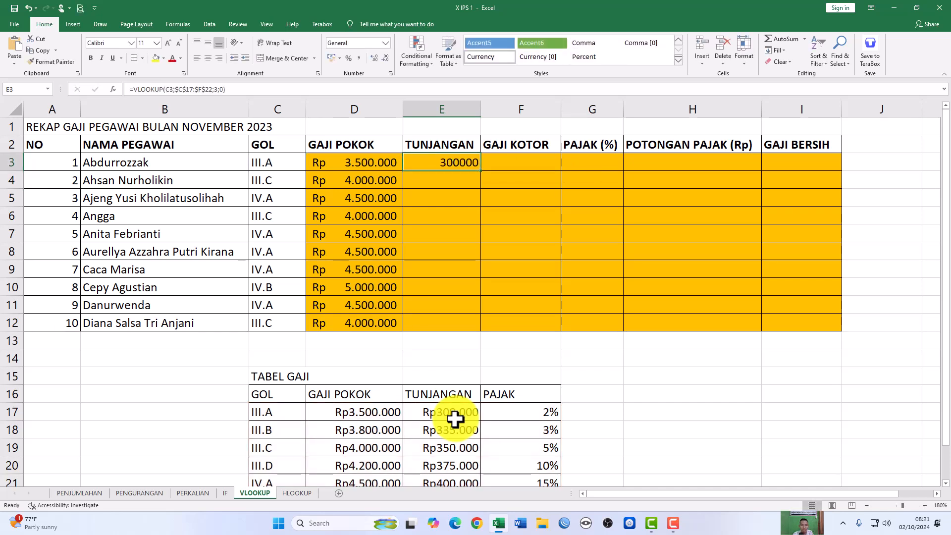
Fill the TUNJANGAN formula from E3 down to E12 for all employees
{"action": "left_click", "coordinate": [485, 169]}
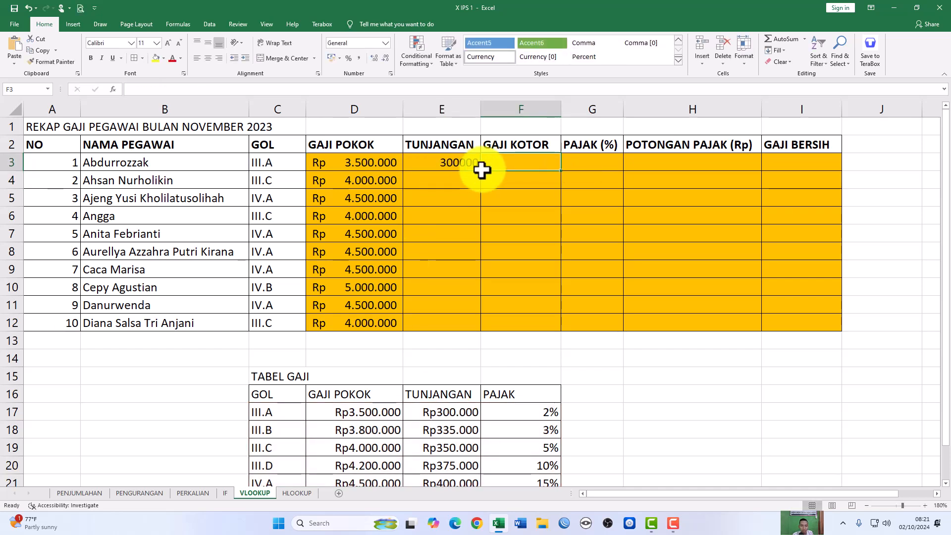
{"action": "left_click", "coordinate": [468, 165]}
{"action": "double_click", "coordinate": [480, 171]}
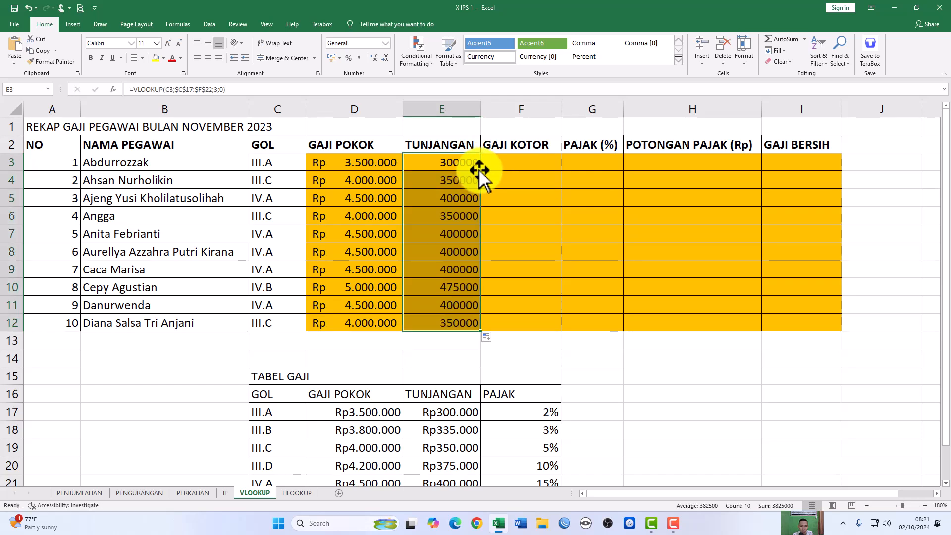
Format the salary cells D3:I12 as rupiah Currency without decimal places
{"action": "left_click_drag", "start_coordinate": [345, 168], "coordinate": [801, 322]}
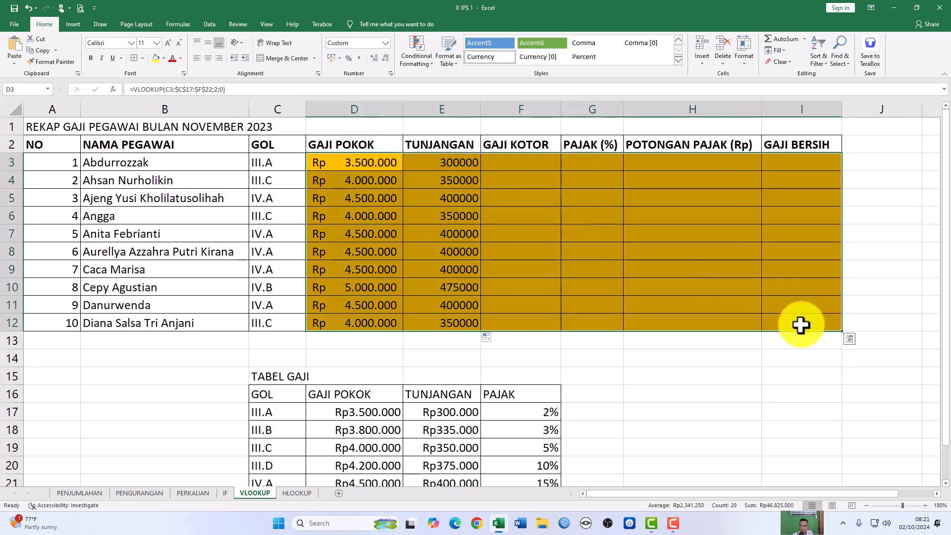
{"action": "left_click", "coordinate": [384, 43]}
{"action": "left_click", "coordinate": [364, 104]}
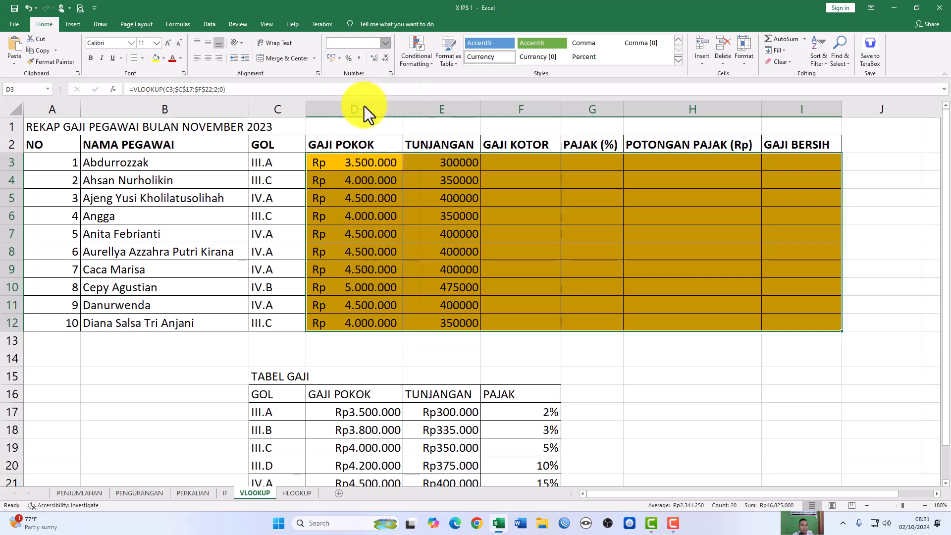
{"action": "left_click", "coordinate": [382, 59]}
{"action": "left_click", "coordinate": [382, 59]}
Enter the note GAJI KOTOR=GAJI POKOK+TUNJANGAN in cell H16, beside the TABEL GAJI
{"action": "left_click", "coordinate": [523, 168]}
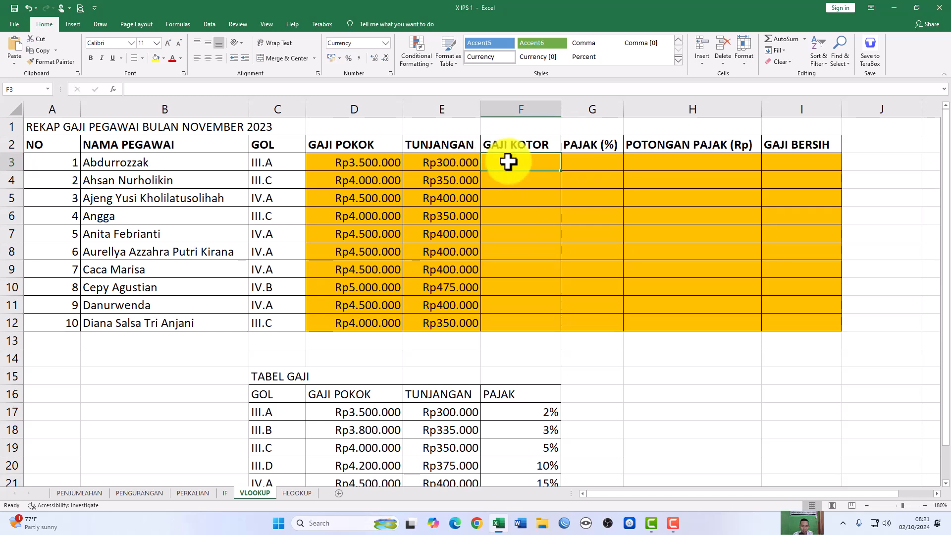
{"action": "scroll", "coordinate": [446, 290], "scroll_direction": "down", "scroll_amount": 3}
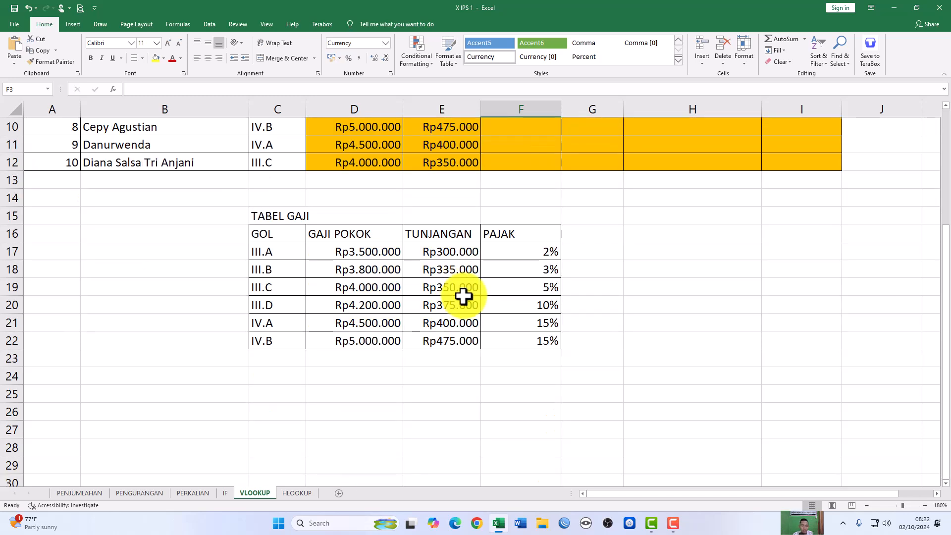
{"action": "scroll", "coordinate": [461, 296], "scroll_direction": "up", "scroll_amount": 3}
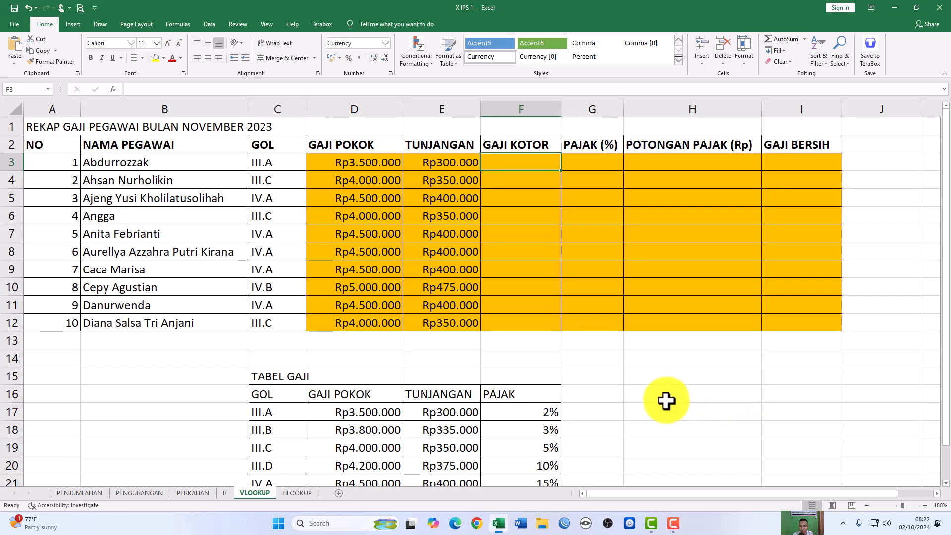
{"action": "left_click", "coordinate": [665, 397]}
{"action": "type", "text": "GAJI KOTOR=GAJI POKOK+TUNJ"}
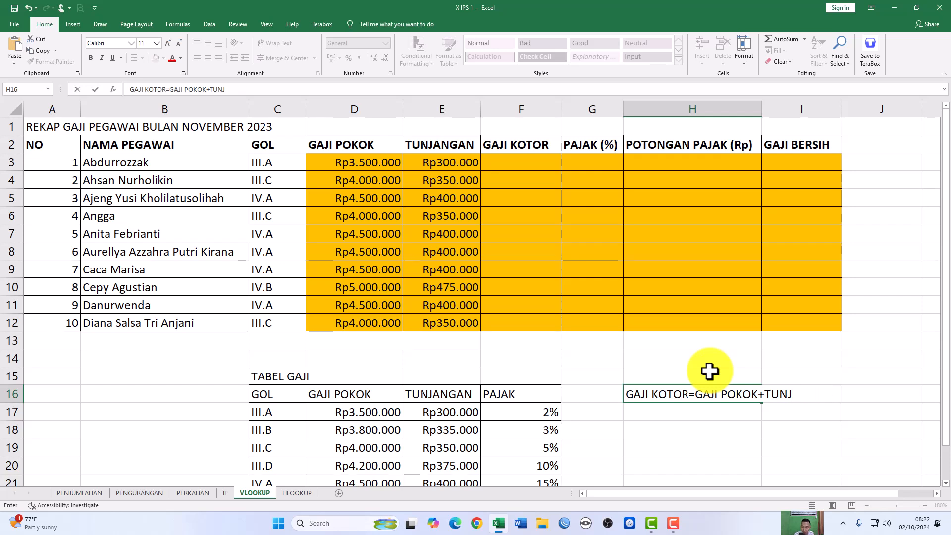
{"action": "key", "text": "Return"}
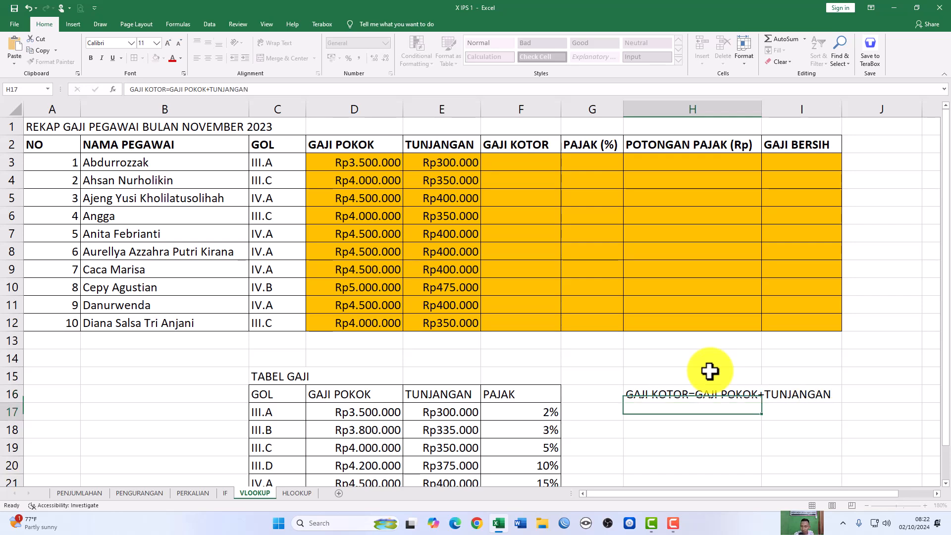
Merge and center the note across H16:I16 and give it an orange fill
{"action": "key", "text": "Up"}
{"action": "left_click_drag", "start_coordinate": [715, 395], "coordinate": [790, 395]}
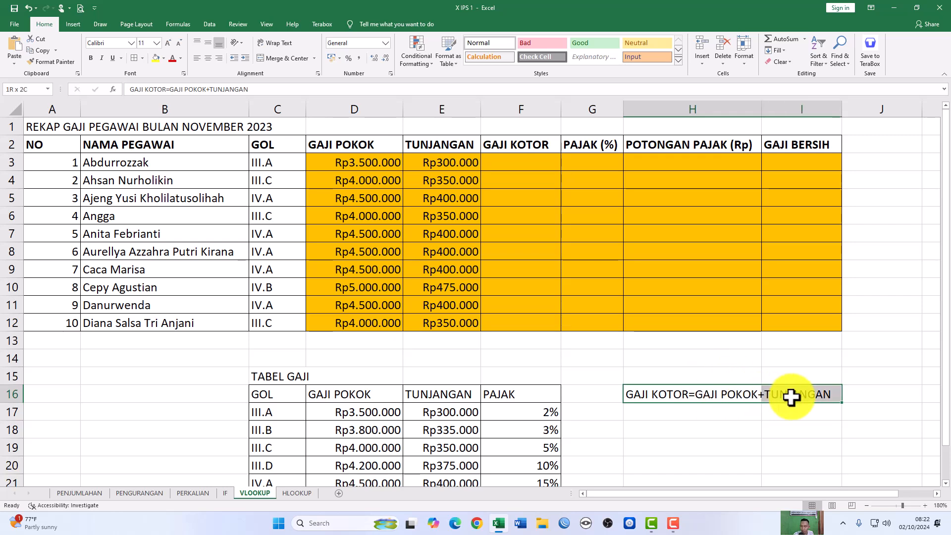
{"action": "left_click", "coordinate": [272, 58]}
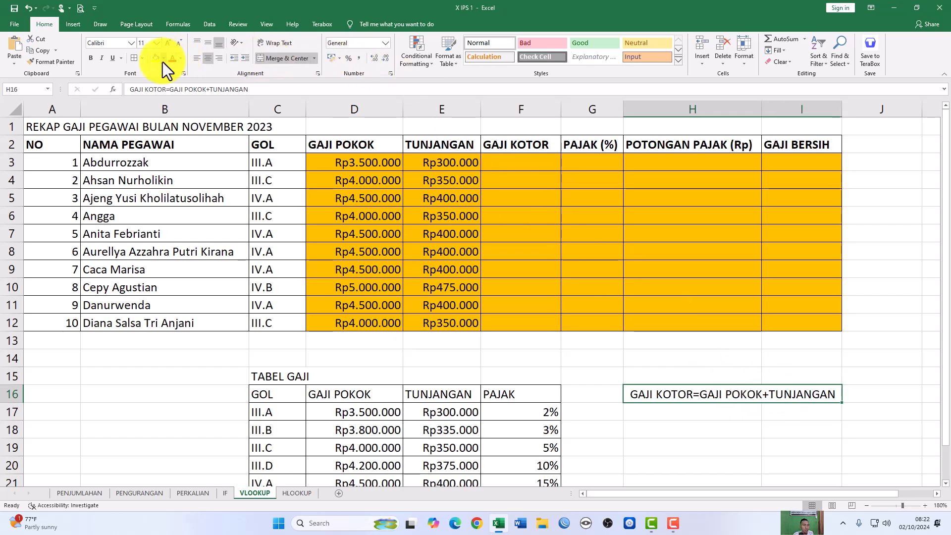
{"action": "left_click", "coordinate": [164, 58]}
{"action": "left_click", "coordinate": [171, 135]}
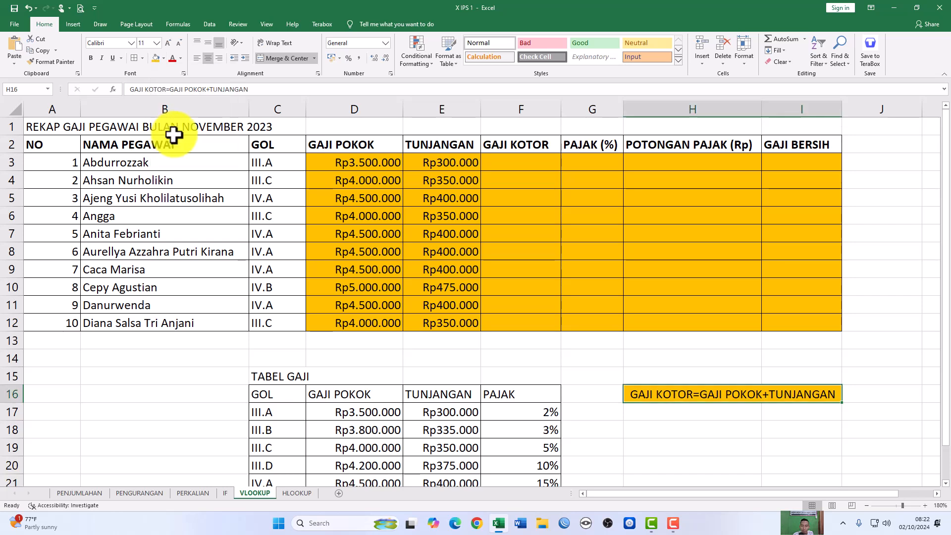
{"action": "left_click", "coordinate": [651, 408]}
{"action": "left_click", "coordinate": [654, 395]}
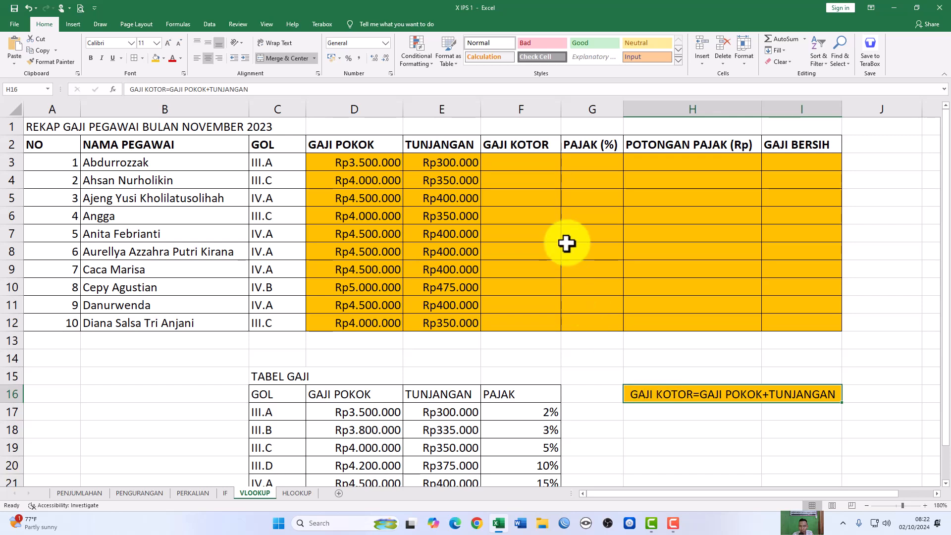
{"action": "left_click", "coordinate": [515, 144]}
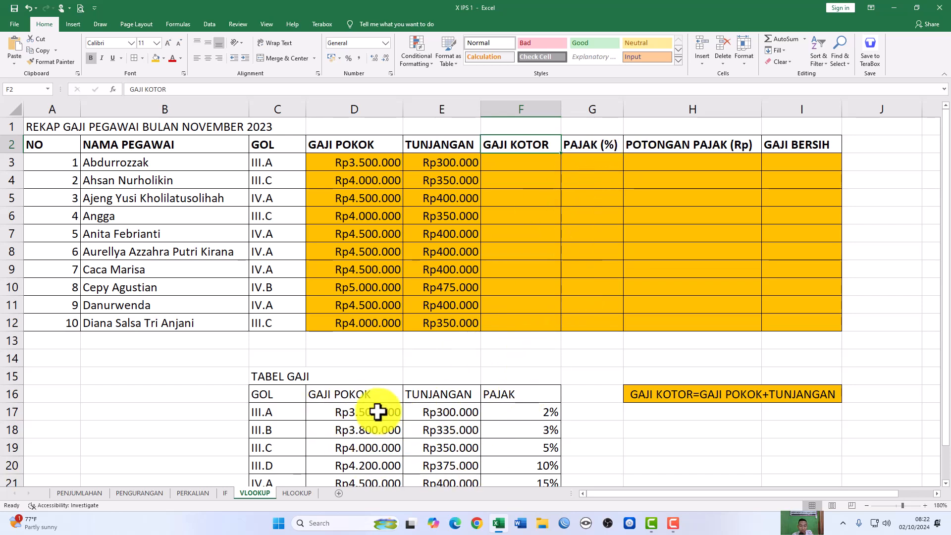
{"action": "left_click", "coordinate": [340, 397]}
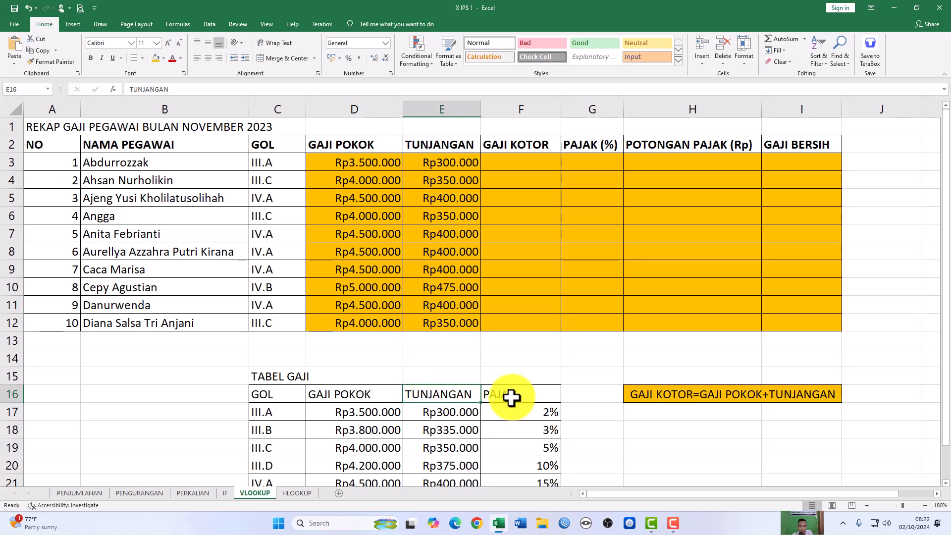
{"action": "left_click", "coordinate": [600, 163]}
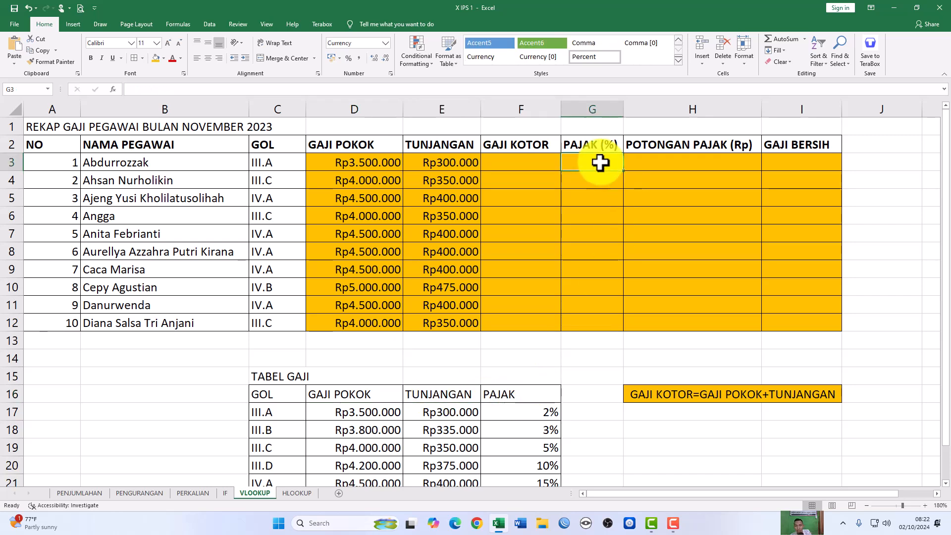
{"action": "type", "text": "="}
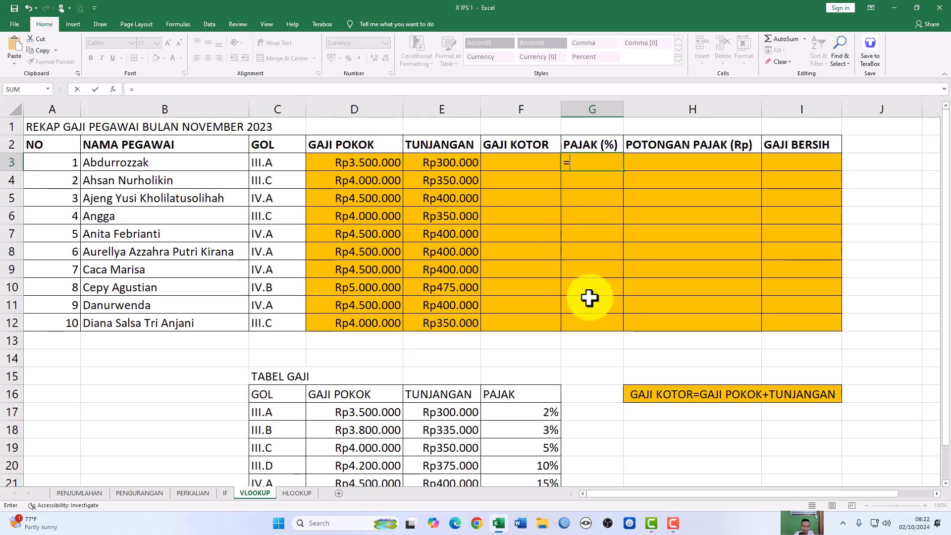
{"action": "key", "text": "Escape"}
Copy the full VLOOKUP formula text from the TUNJANGAN cell E3, leaving the cell unedited
{"action": "left_click", "coordinate": [455, 164]}
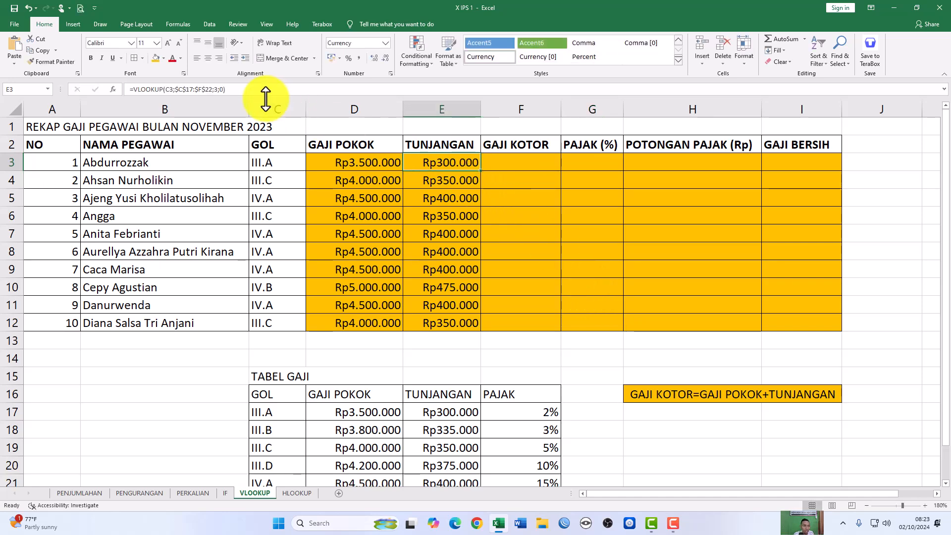
{"action": "left_click_drag", "start_coordinate": [245, 90], "coordinate": [130, 90]}
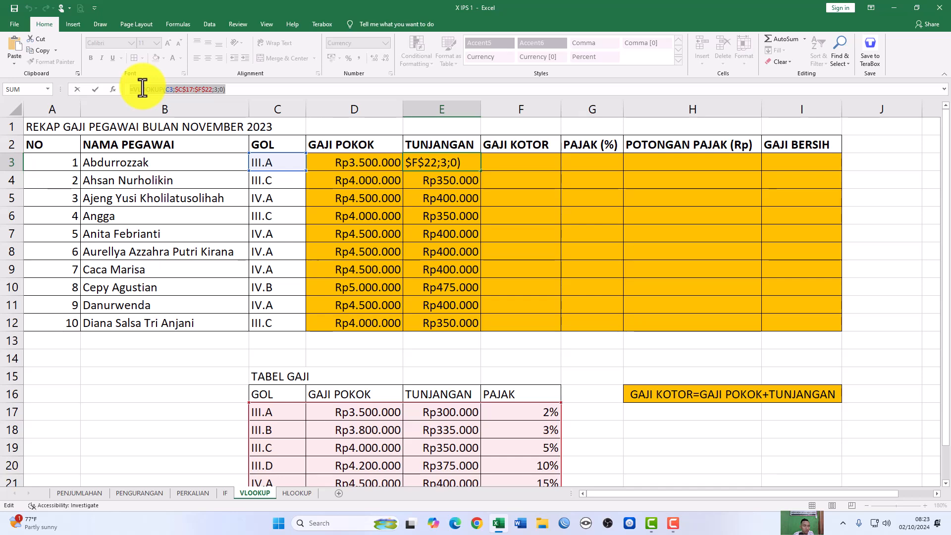
{"action": "right_click", "coordinate": [173, 90]}
{"action": "left_click", "coordinate": [189, 105]}
{"action": "key", "text": "Escape"}
Paste the copied VLOOKUP formula into PAJAK (%) cell G3 and set its column index to 4
{"action": "left_click", "coordinate": [594, 161]}
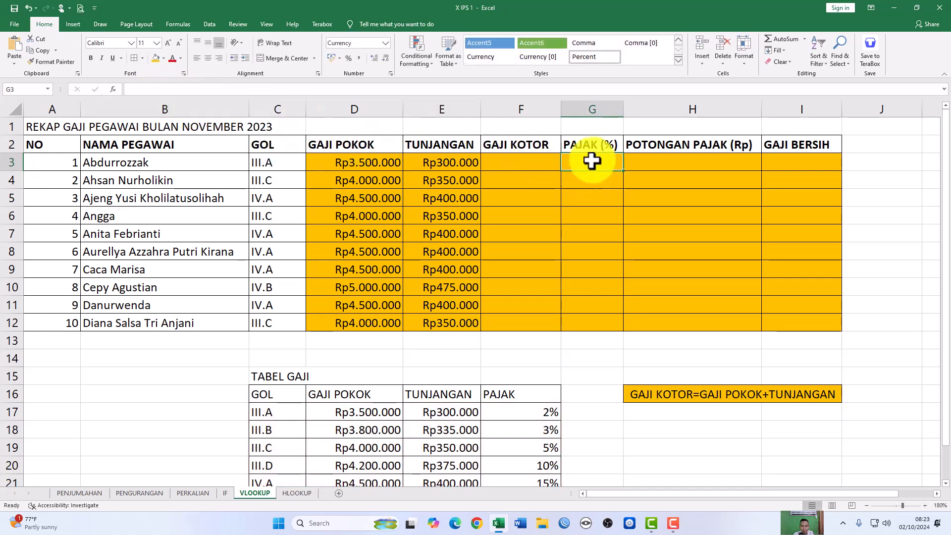
{"action": "double_click", "coordinate": [597, 162]}
{"action": "right_click", "coordinate": [598, 162]}
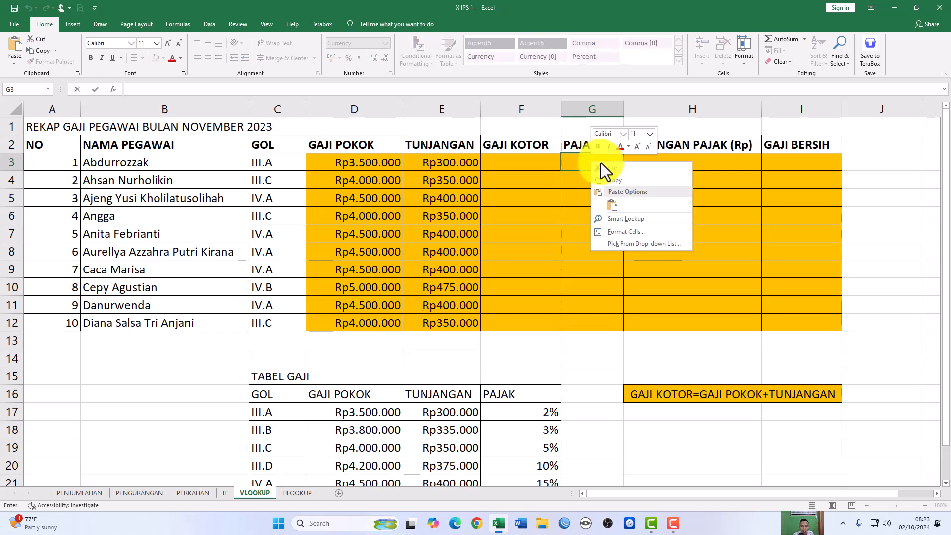
{"action": "left_click", "coordinate": [612, 203]}
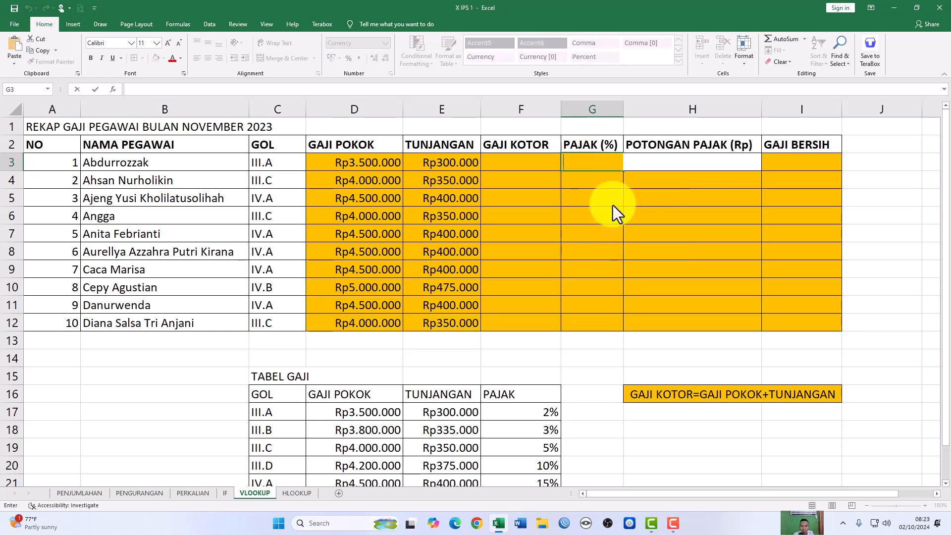
{"action": "left_click", "coordinate": [718, 162]}
{"action": "key", "text": "BackSpace"}
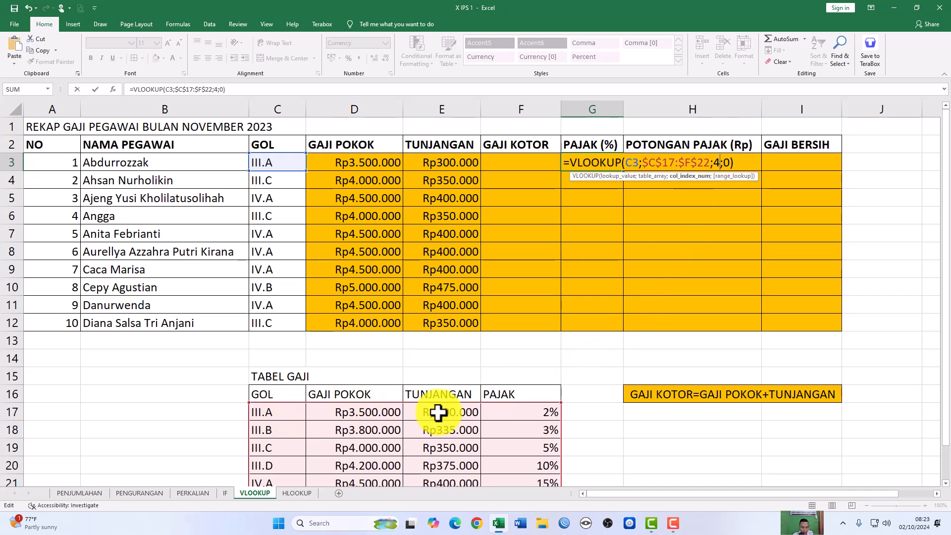
{"action": "type", "text": "4"}
{"action": "key", "text": "Return"}
{"action": "key", "text": "Up"}
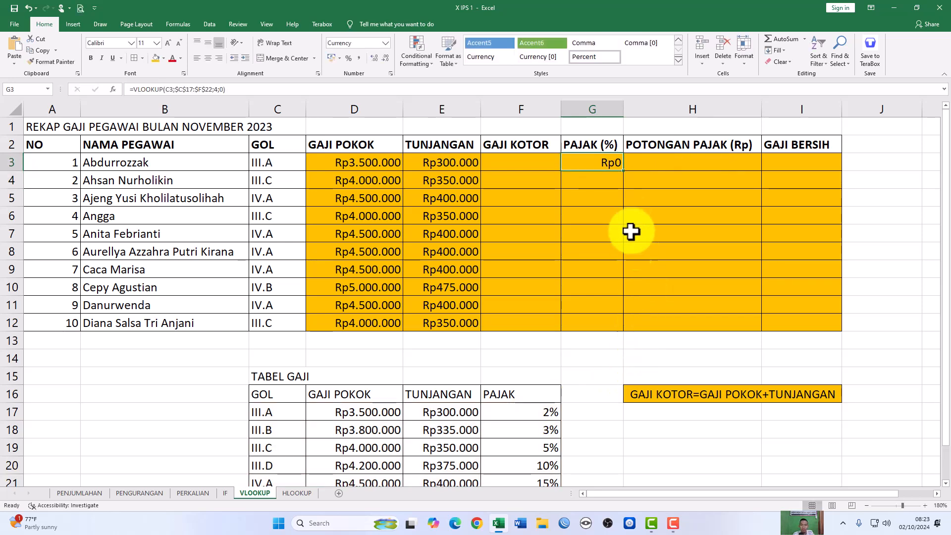
Fill the G3 formula down to G12 and format G3:G12 as Percentage without decimal places
{"action": "double_click", "coordinate": [623, 171]}
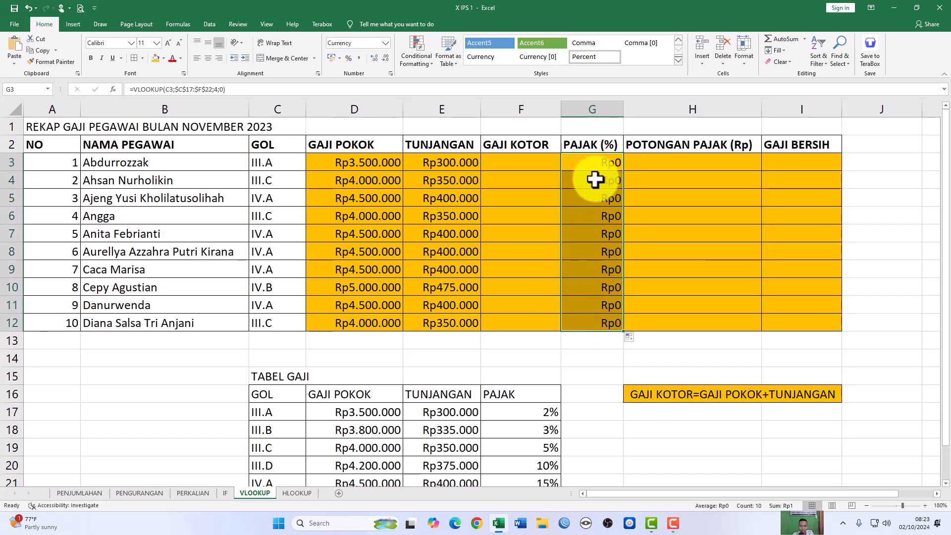
{"action": "left_click_drag", "start_coordinate": [594, 169], "coordinate": [594, 325]}
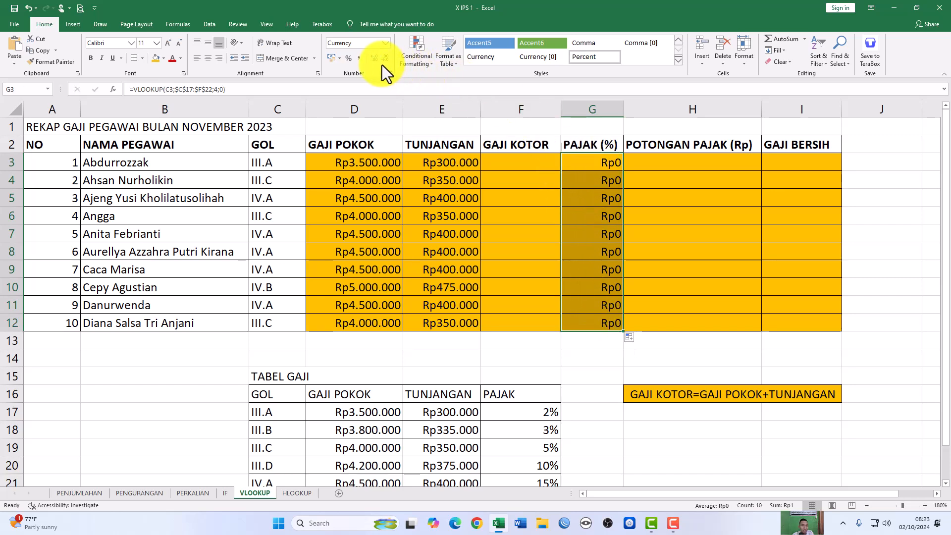
{"action": "left_click", "coordinate": [385, 42]}
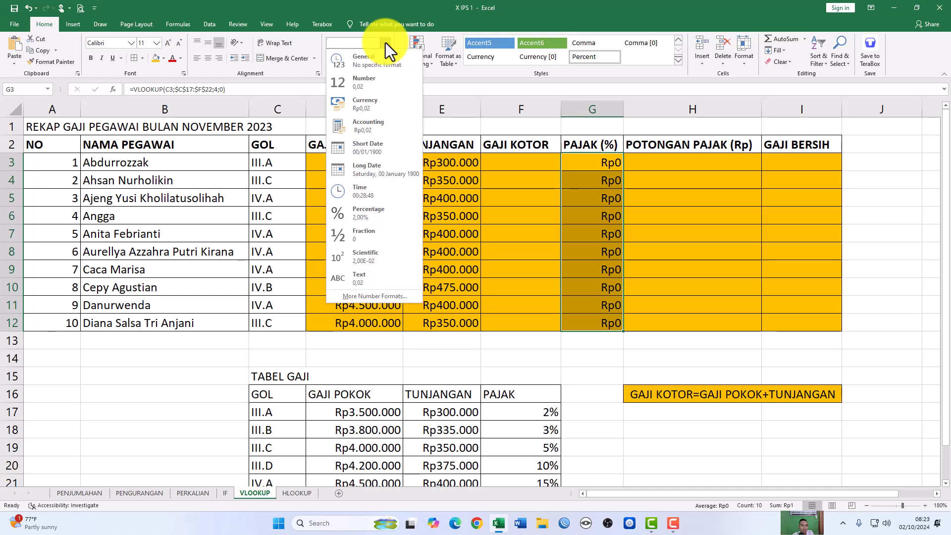
{"action": "left_click", "coordinate": [375, 214]}
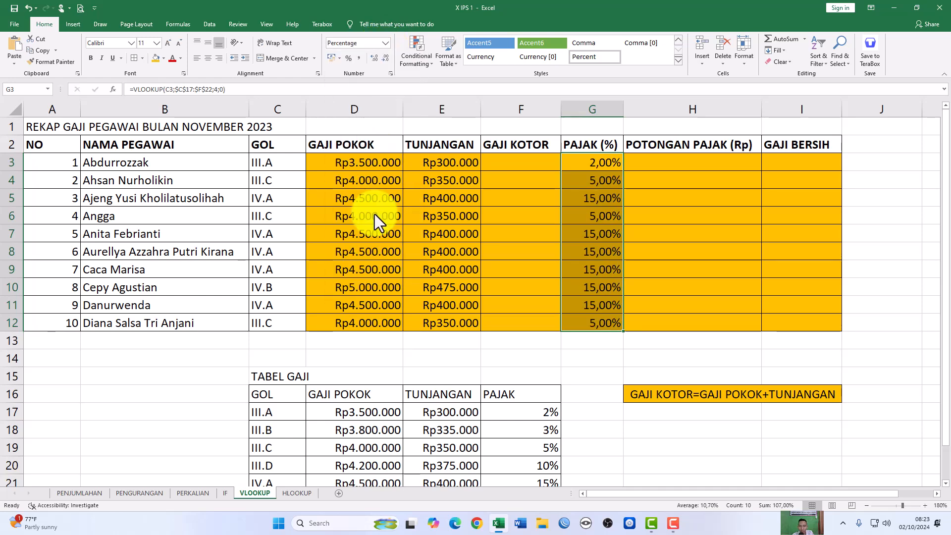
{"action": "left_click", "coordinate": [387, 61]}
{"action": "left_click", "coordinate": [387, 60]}
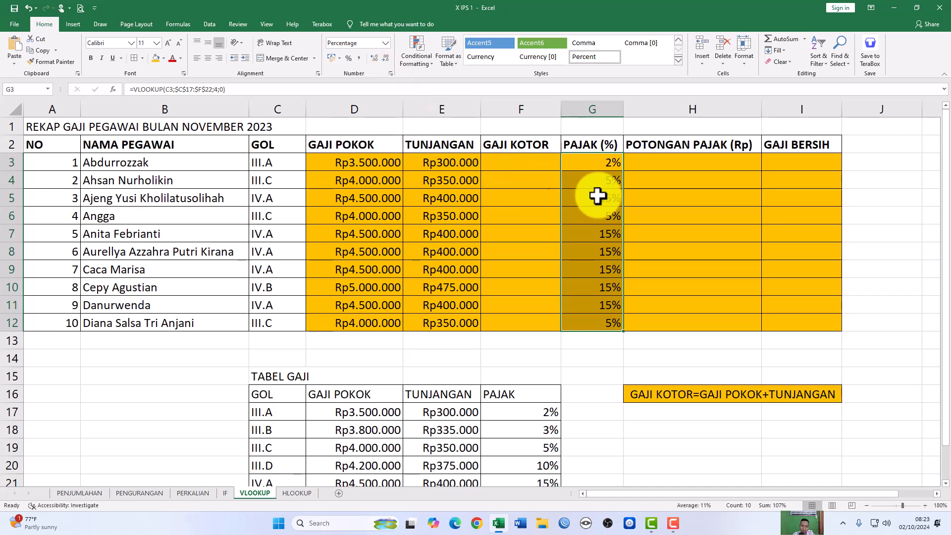
{"action": "left_click", "coordinate": [593, 163]}
{"action": "left_click", "coordinate": [524, 412]}
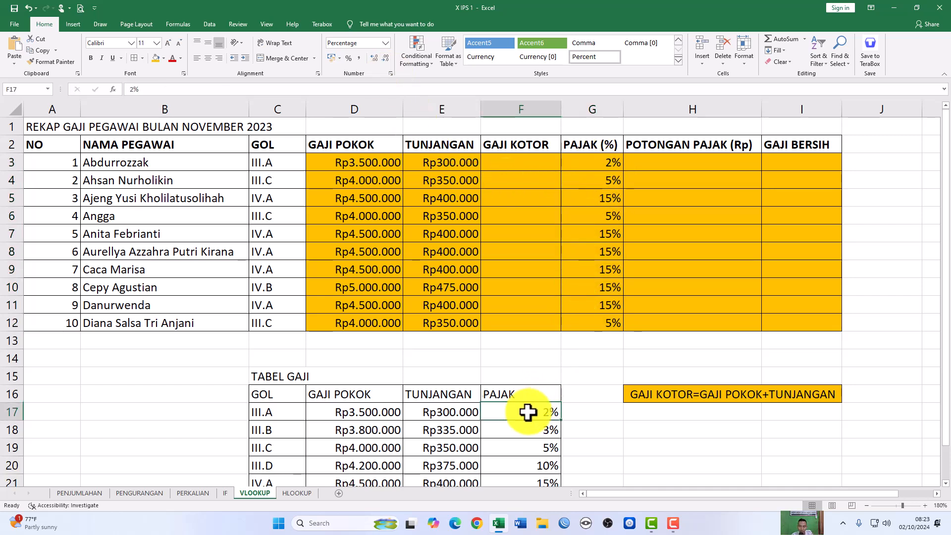
{"action": "left_click", "coordinate": [601, 159]}
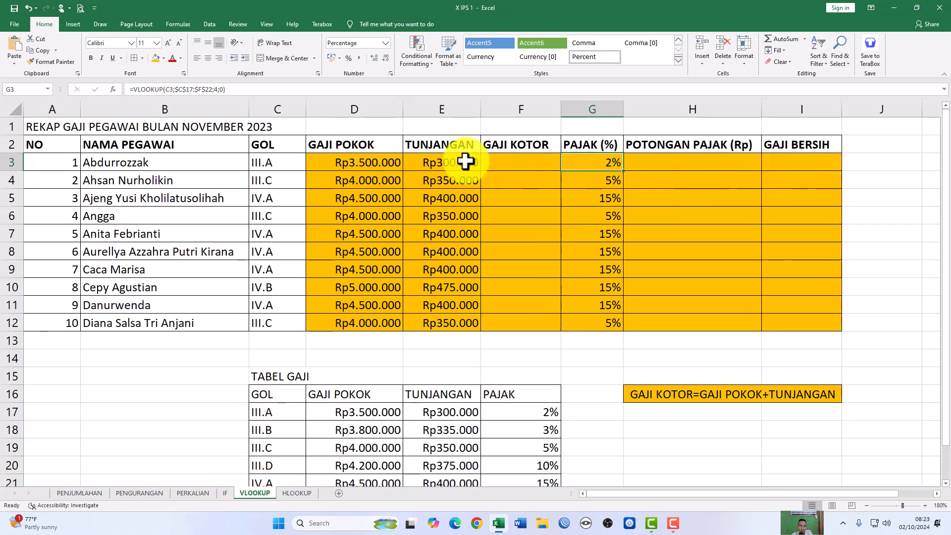
Enter the GAJI KOTOR formula =D3+E3 in F3 and fill it down to F12
{"action": "left_click", "coordinate": [527, 165]}
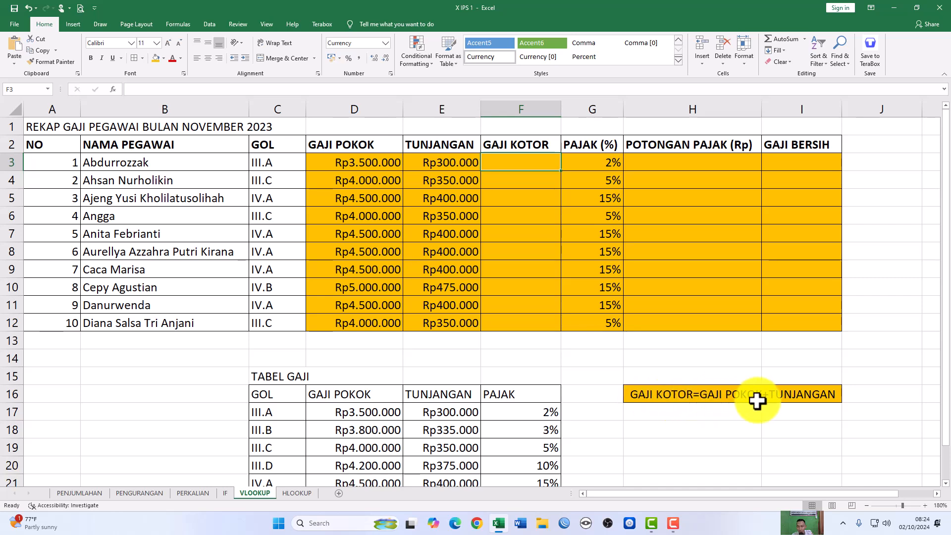
{"action": "type", "text": "="}
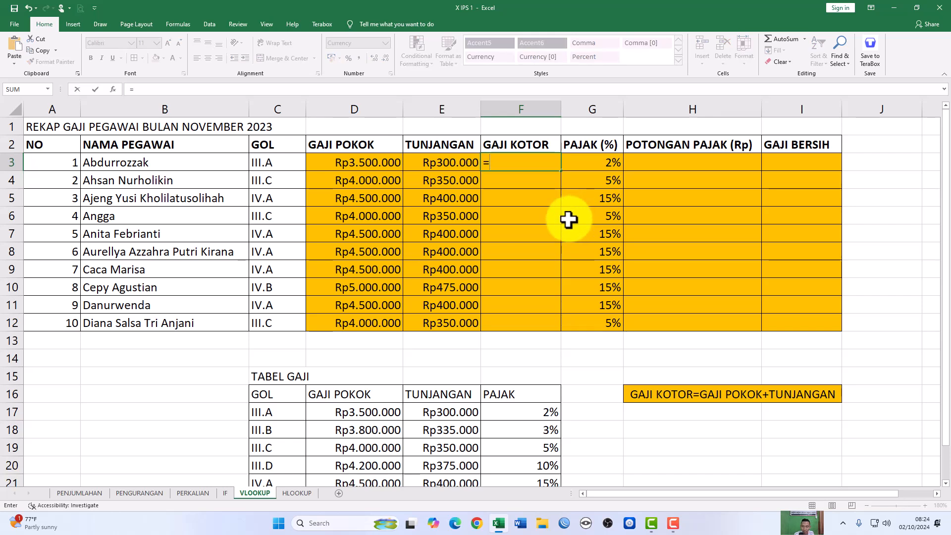
{"action": "left_click", "coordinate": [365, 163]}
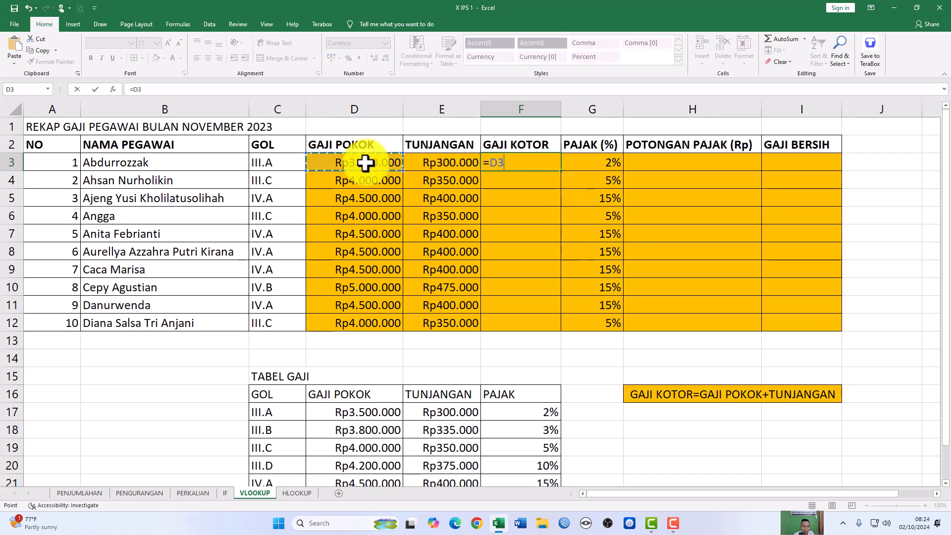
{"action": "type", "text": "+"}
{"action": "left_click", "coordinate": [452, 164]}
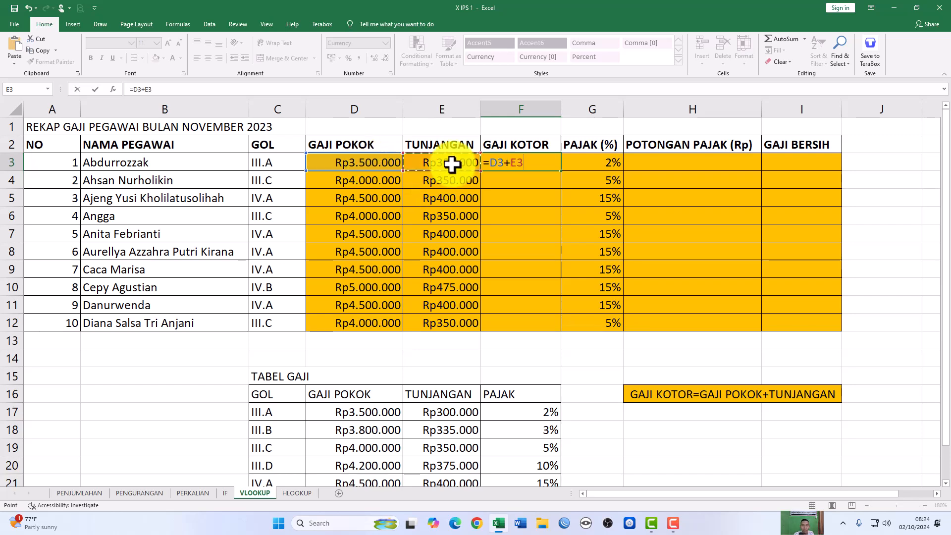
{"action": "key", "text": "Return"}
{"action": "key", "text": "Up"}
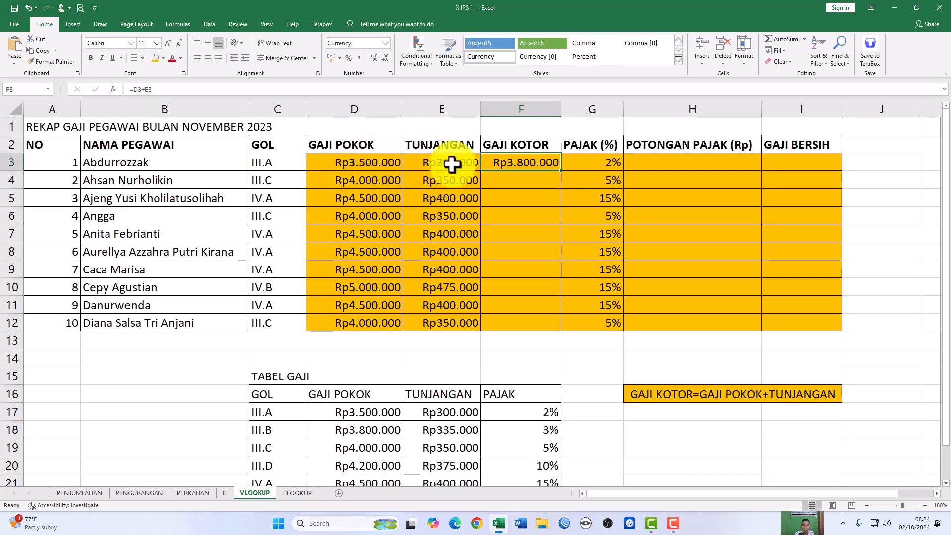
{"action": "double_click", "coordinate": [561, 171]}
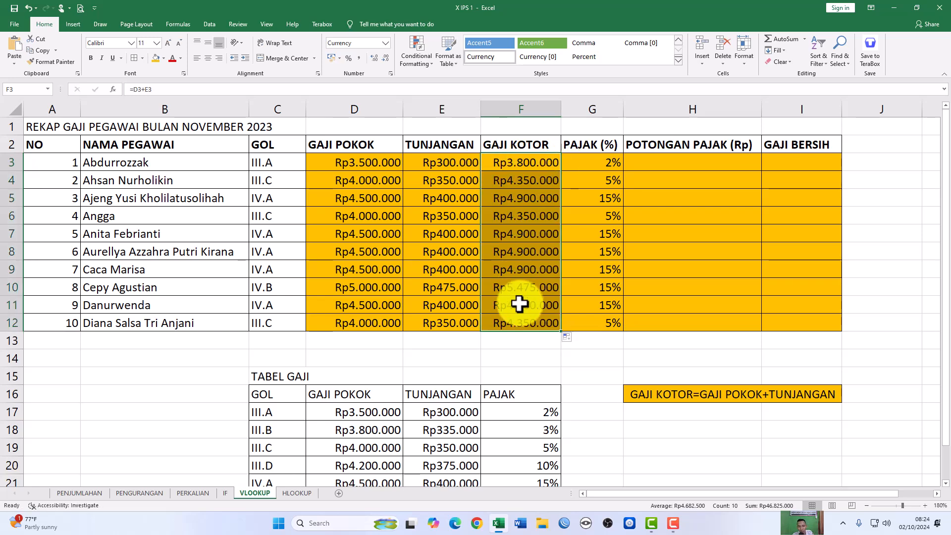
Enter the note POTONGAN PAJAK=GAJI KOTOR X PAJAK (%) in cell H17, below the GAJI KOTOR note
{"action": "left_click", "coordinate": [641, 161]}
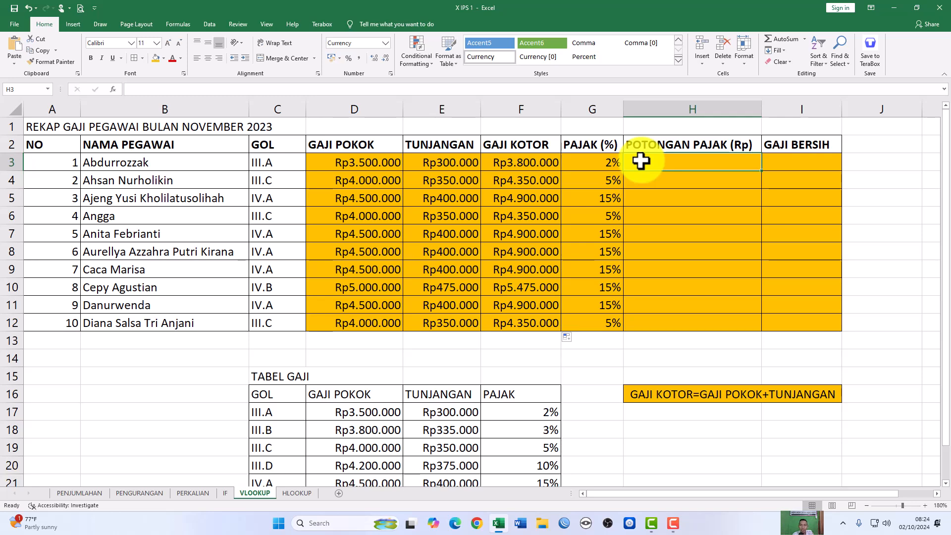
{"action": "left_click", "coordinate": [643, 410]}
{"action": "type", "text": "POTONGAN PAJAK=GAJI KOTOR X PAJAK (%"}
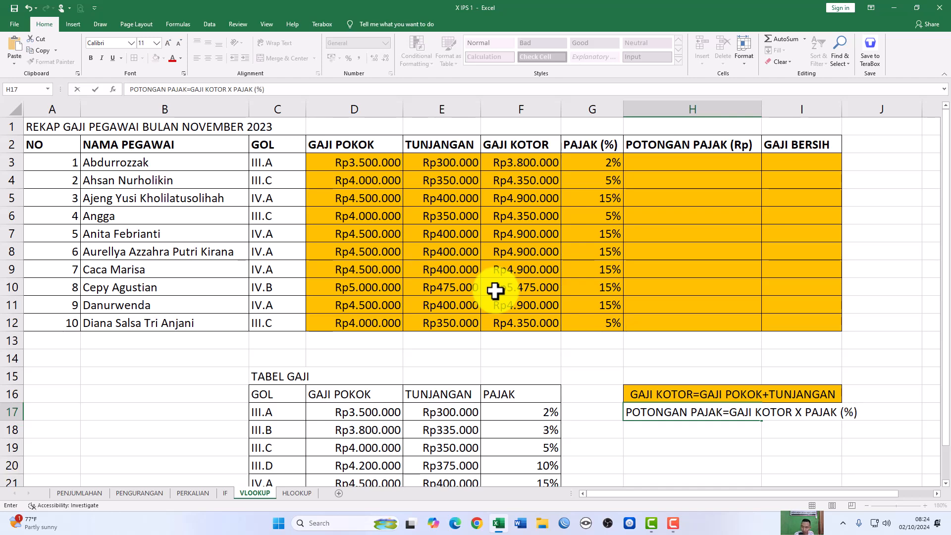
{"action": "key", "text": "Escape"}
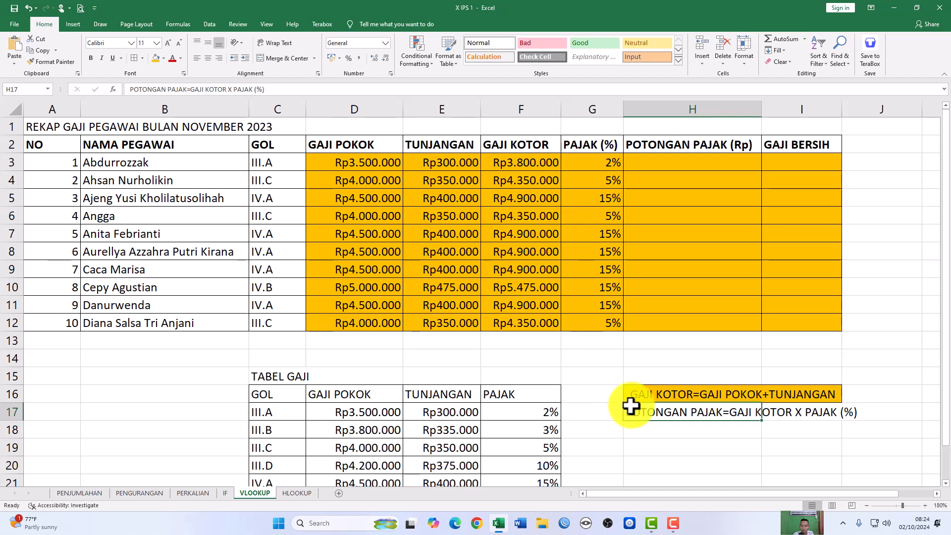
Merge and center the POTONGAN PAJAK note across H17:I17 with an orange fill, widening column I to fit the text
{"action": "left_click_drag", "start_coordinate": [642, 414], "coordinate": [791, 412]}
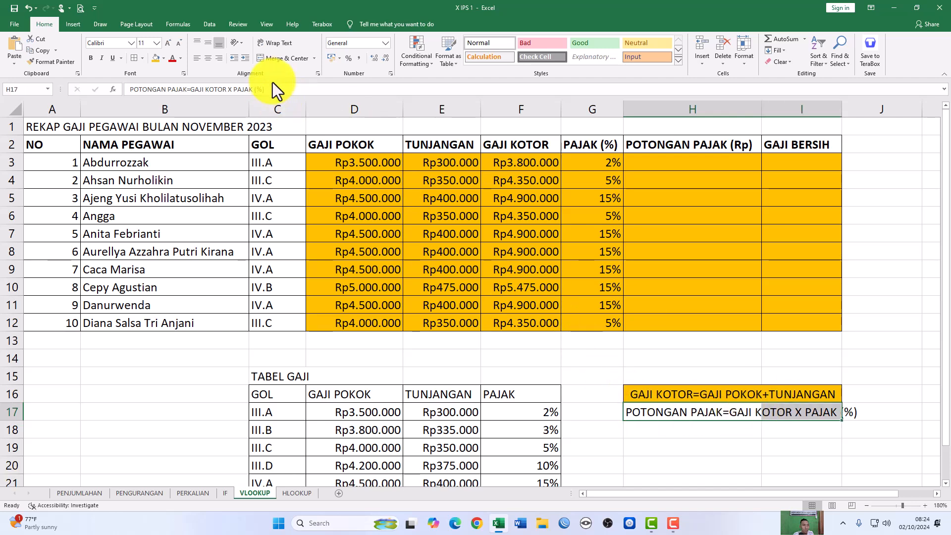
{"action": "left_click", "coordinate": [285, 60]}
{"action": "left_click", "coordinate": [156, 58]}
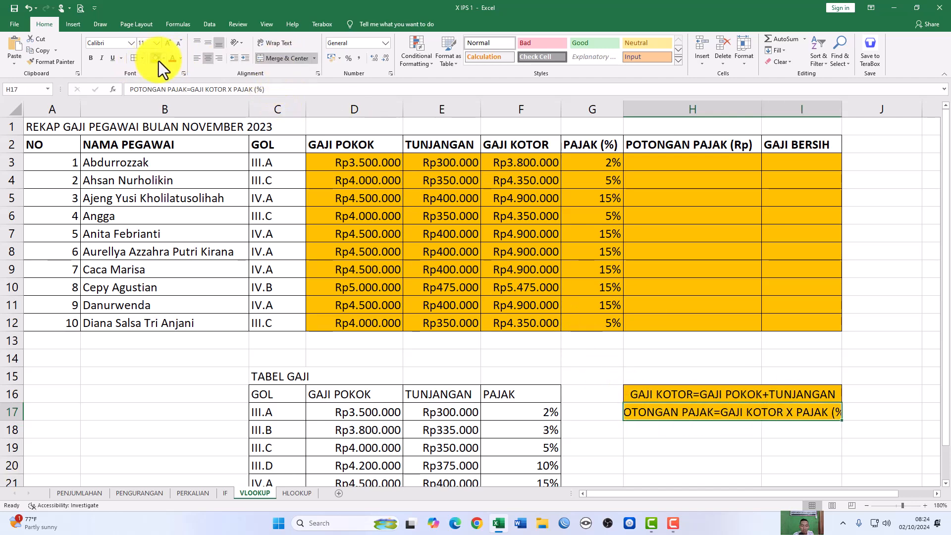
{"action": "left_click_drag", "start_coordinate": [843, 109], "coordinate": [856, 112]}
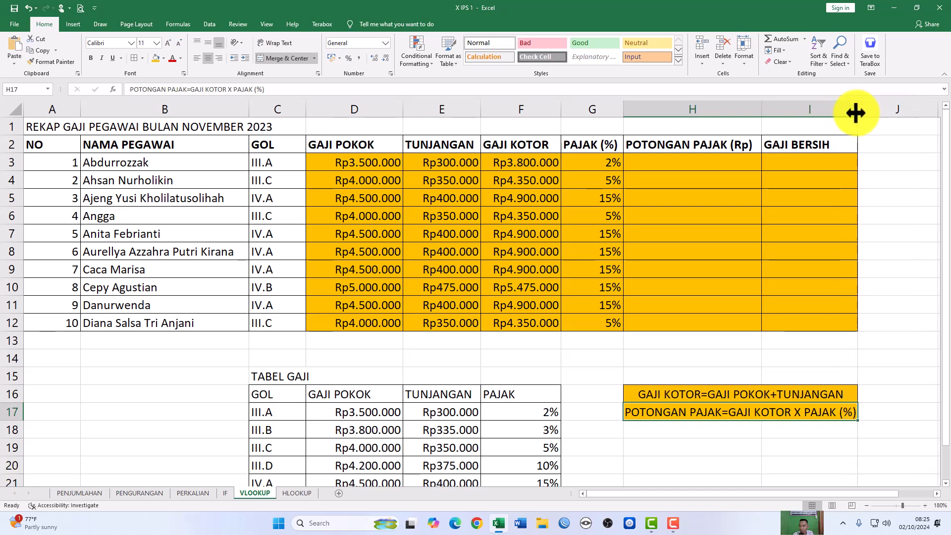
Enter the formula =F3*G3 in POTONGAN PAJAK (Rp) cell H3, multiplying gross salary by tax rate
{"action": "left_click", "coordinate": [666, 177]}
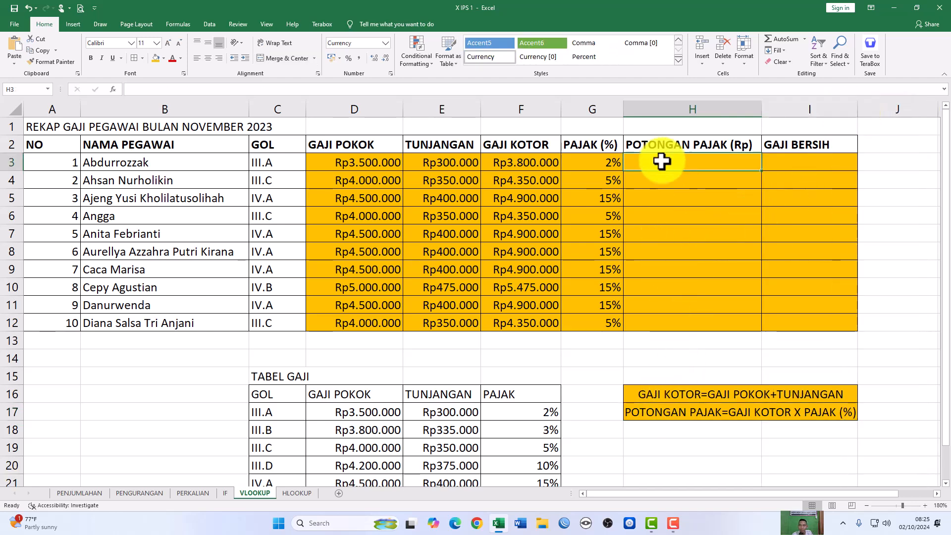
{"action": "left_click", "coordinate": [521, 164]}
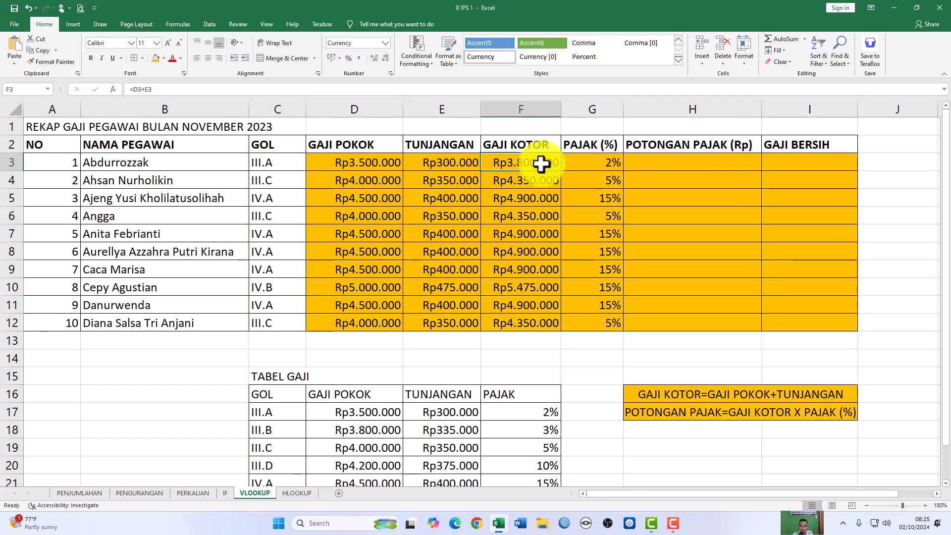
{"action": "left_click", "coordinate": [593, 165]}
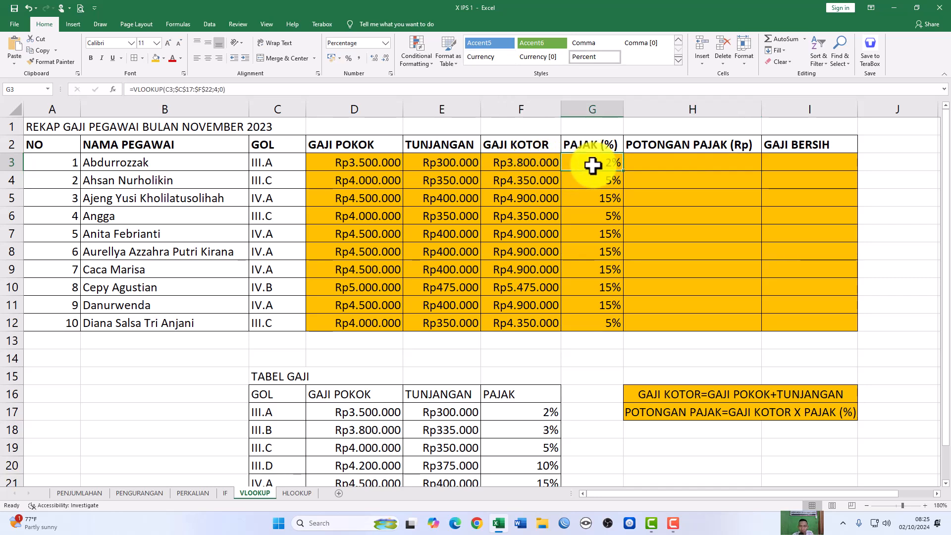
{"action": "left_click", "coordinate": [536, 164]}
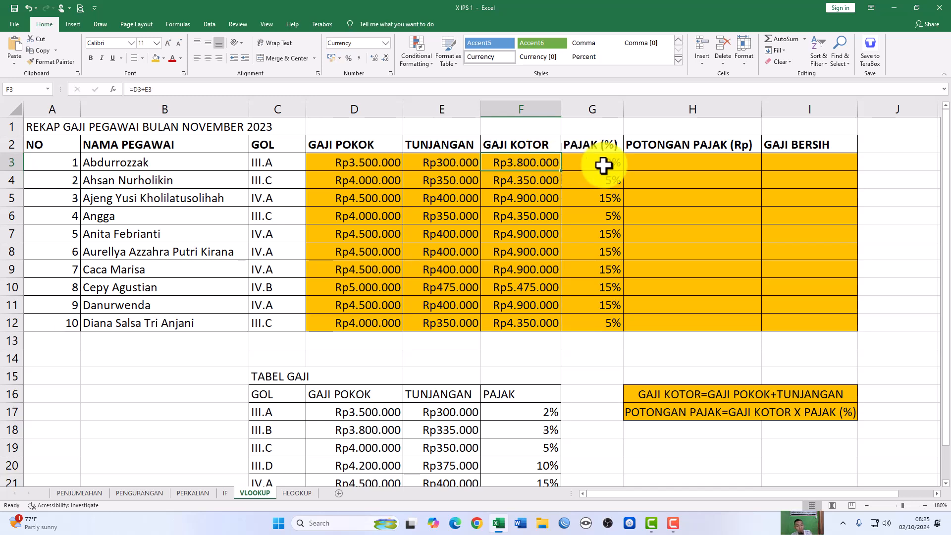
{"action": "left_click", "coordinate": [652, 165]}
{"action": "type", "text": "="}
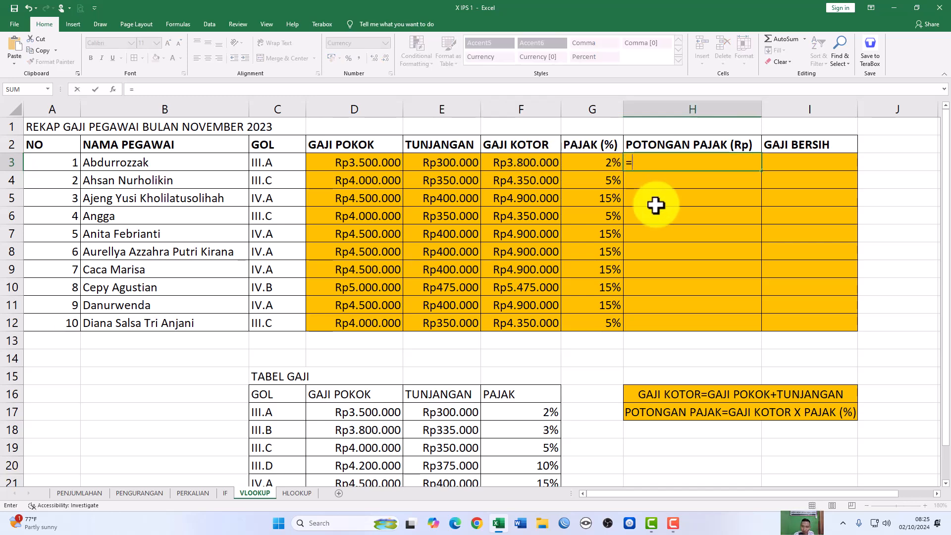
{"action": "left_click", "coordinate": [523, 163]}
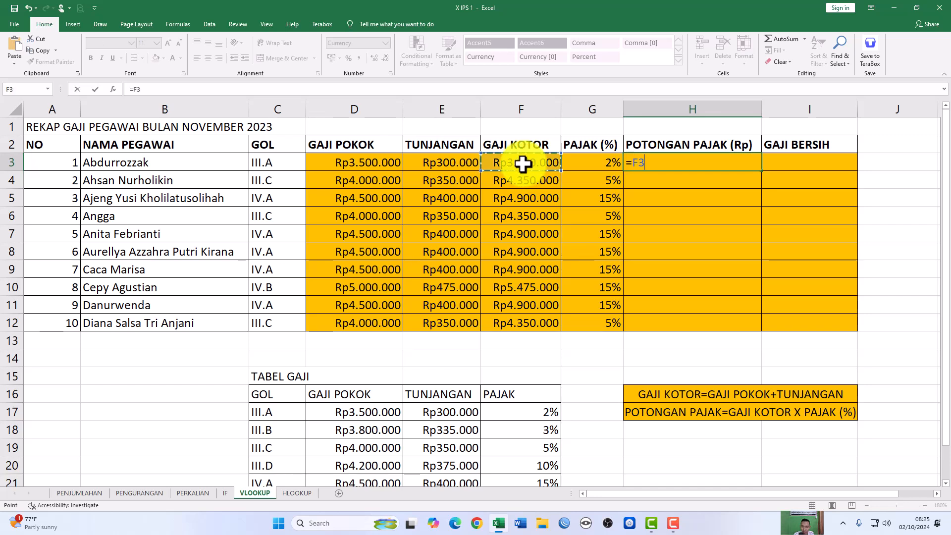
{"action": "type", "text": "*"}
{"action": "left_click", "coordinate": [590, 162]}
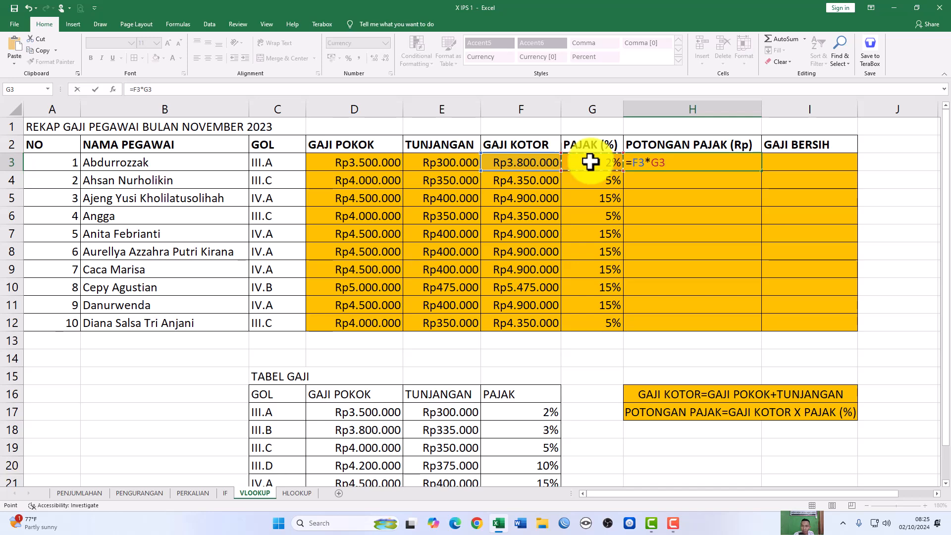
{"action": "key", "text": "ctrl+Return"}
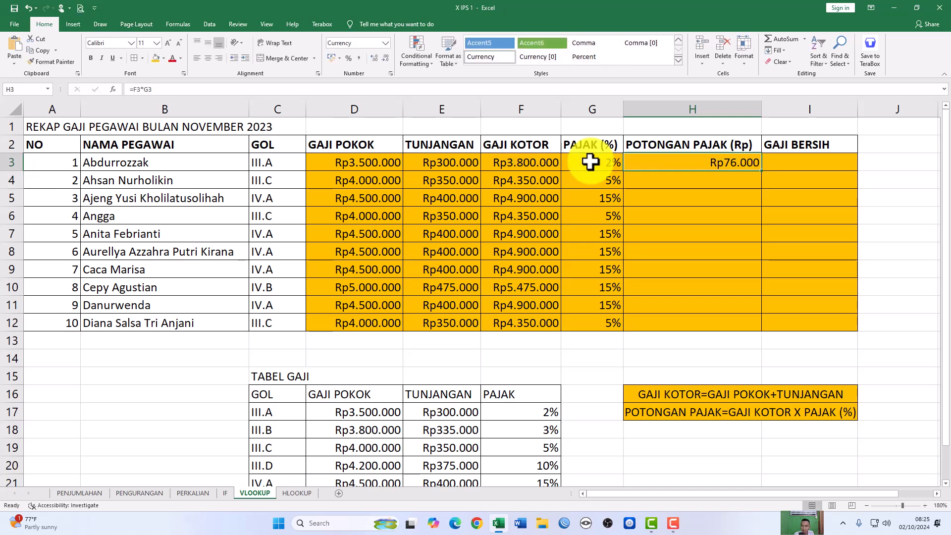
Fill the H3 tax deduction formula down to H12 and check row 10 against its gross salary and tax rate
{"action": "double_click", "coordinate": [760, 170]}
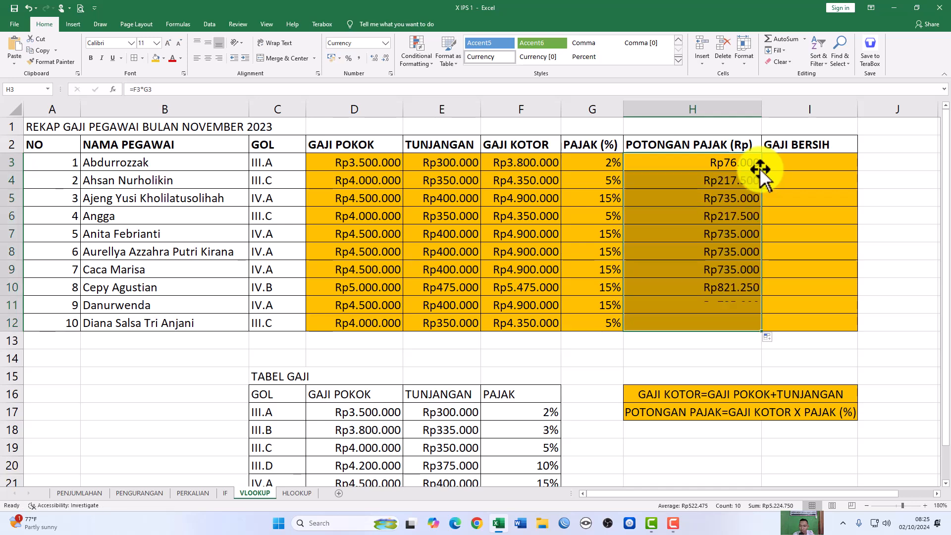
{"action": "left_click", "coordinate": [734, 291]}
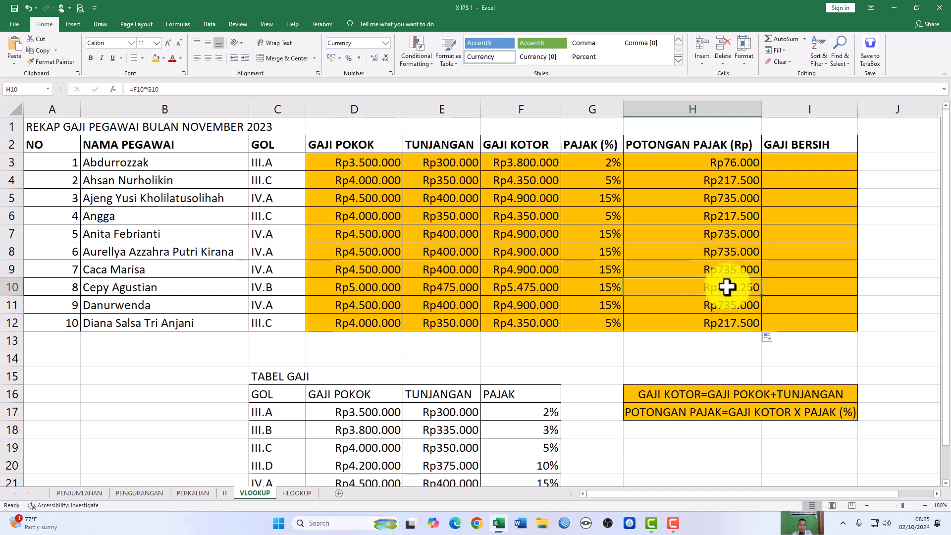
{"action": "left_click", "coordinate": [510, 287]}
{"action": "left_click", "coordinate": [603, 292]}
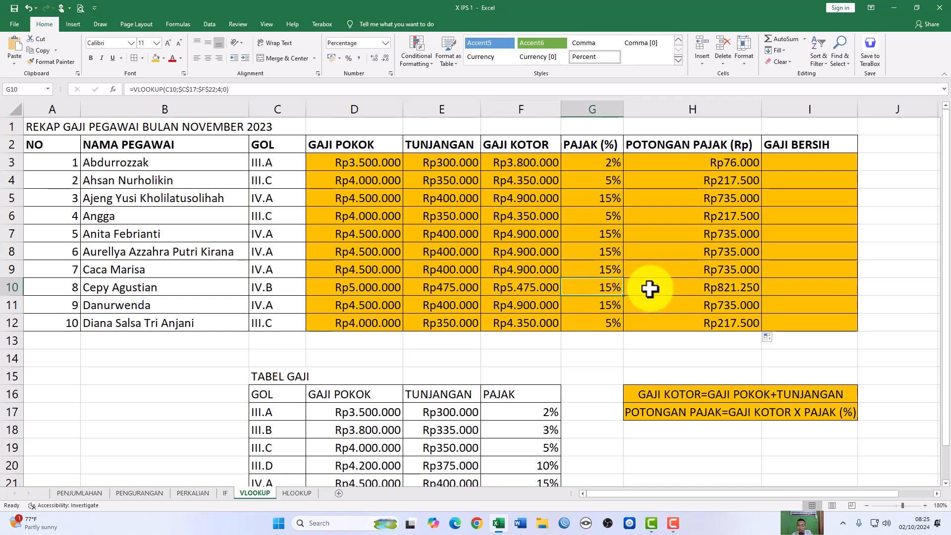
Enter the beginning of a net salary note, GAJI BERSIH=, in cell H18 below the POTONGAN PAJAK note
{"action": "left_click", "coordinate": [713, 289]}
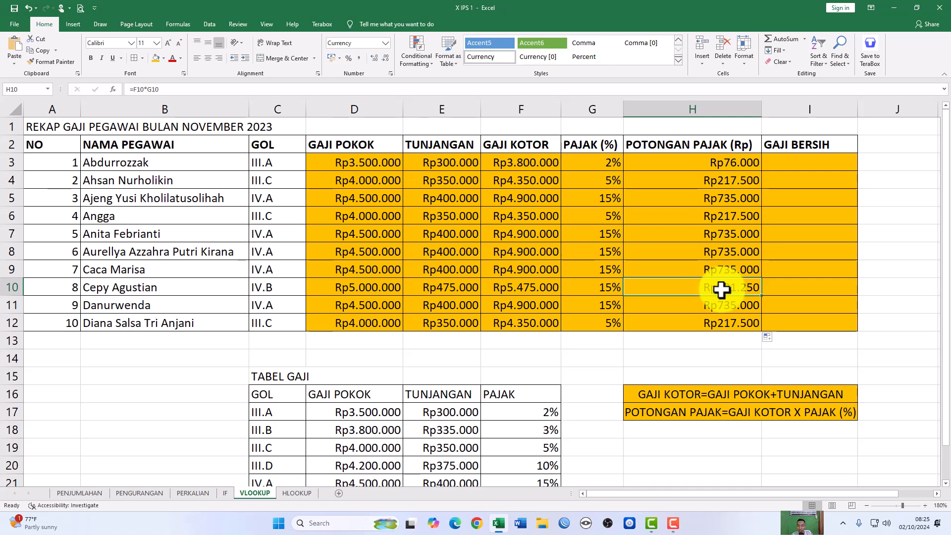
{"action": "left_click", "coordinate": [726, 161]}
{"action": "left_click", "coordinate": [788, 162]}
{"action": "left_click", "coordinate": [660, 435]}
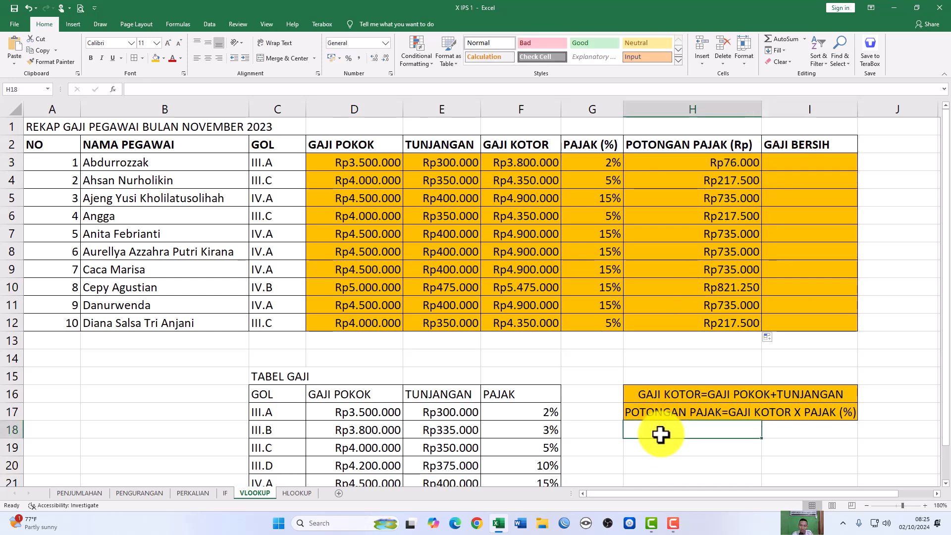
{"action": "type", "text": "GAJI BERSIH="}
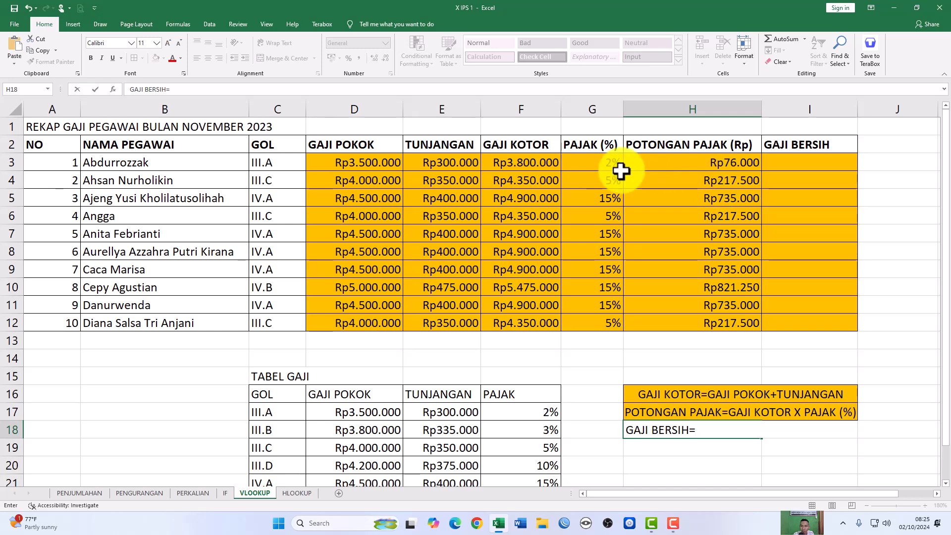
{"action": "left_click", "coordinate": [526, 164]}
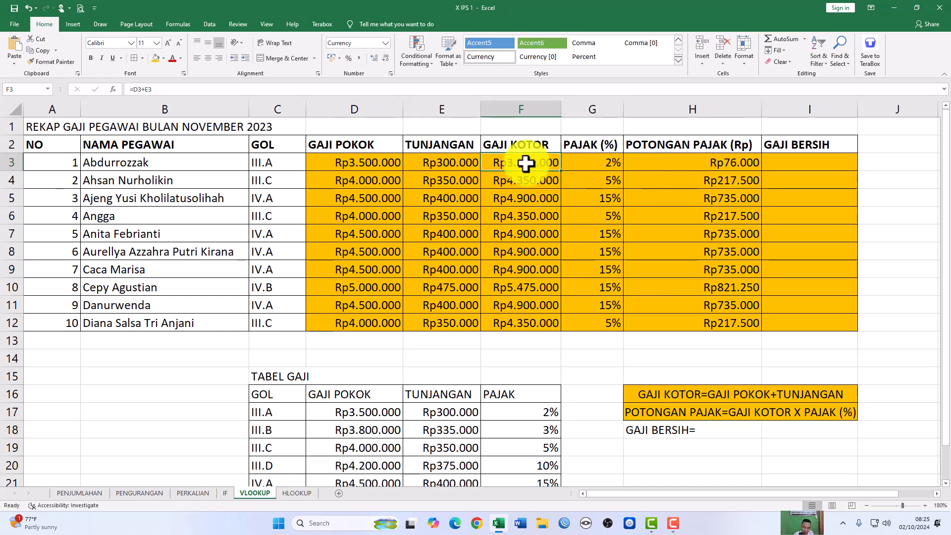
{"action": "type", "text": "-"}
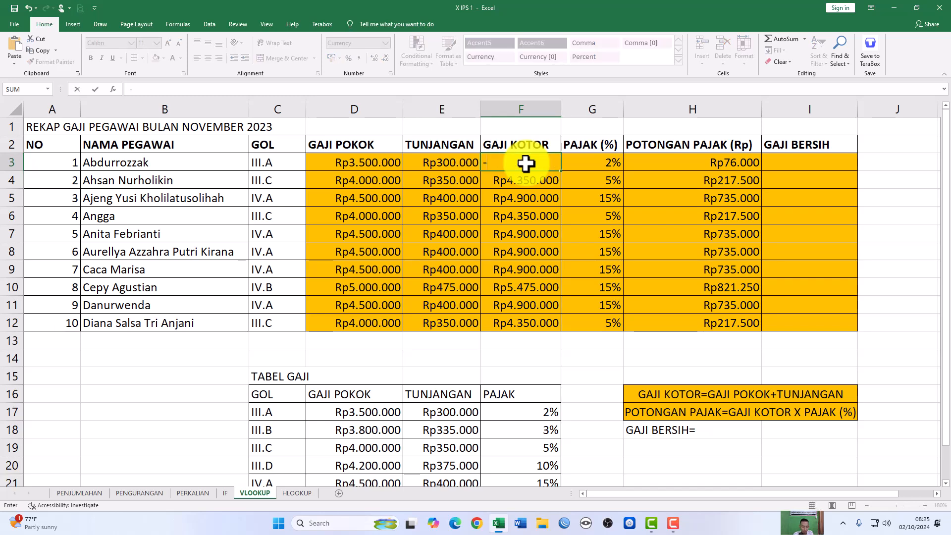
{"action": "key", "text": "Escape"}
Complete the note in H18 so it reads GAJI BERSIH=GAJI KOTOR-POTONGAN PAJAK
{"action": "left_click", "coordinate": [673, 432]}
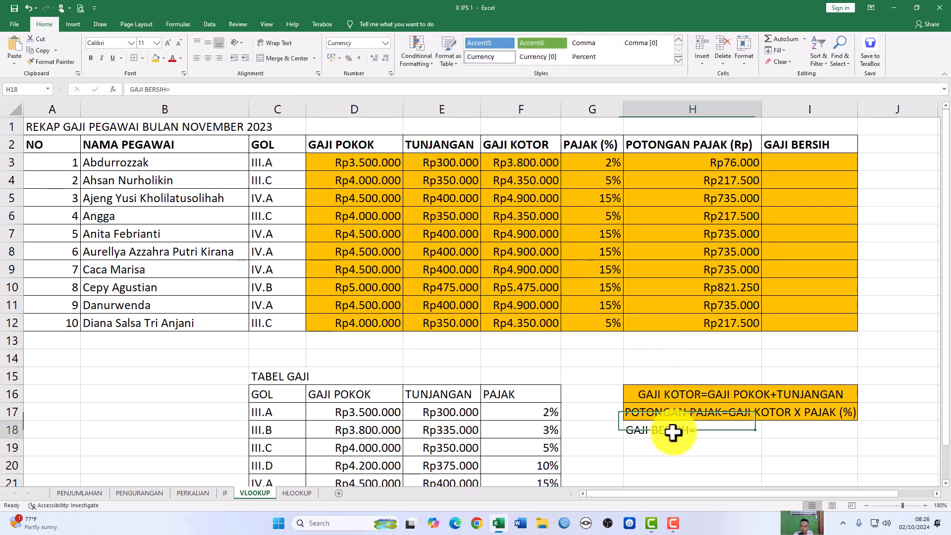
{"action": "left_click", "coordinate": [253, 88]}
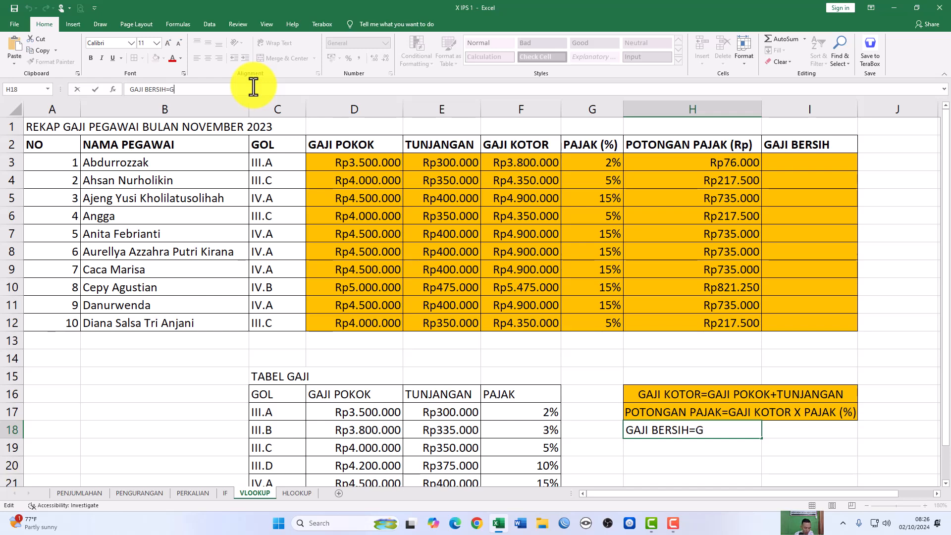
{"action": "type", "text": "GAJI KOTOR-"}
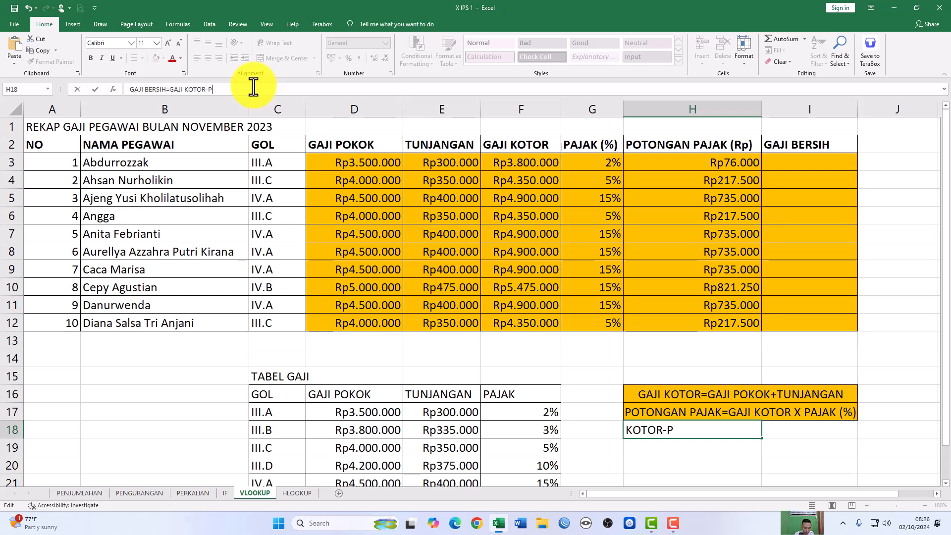
{"action": "type", "text": "POTONGAN PAJAK"}
{"action": "key", "text": "ctrl+Return"}
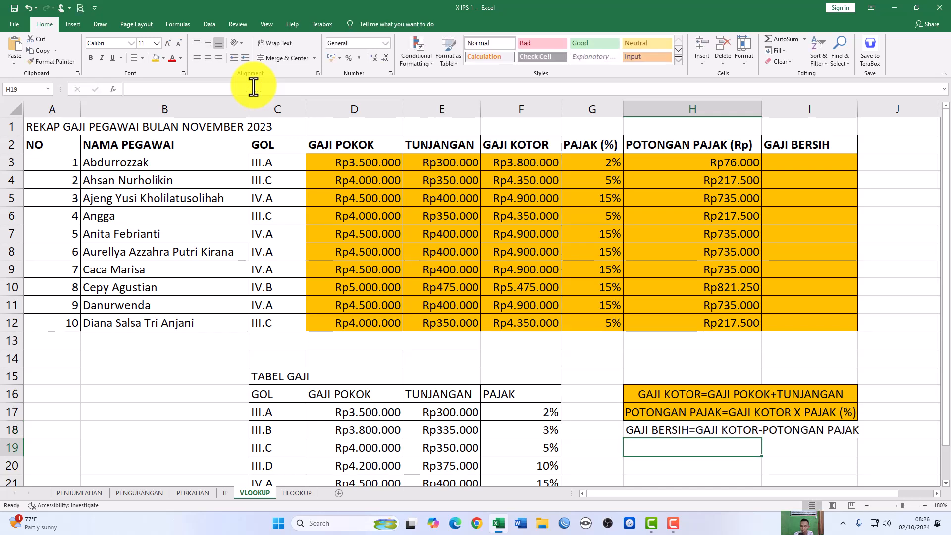
Merge and center the GAJI BERSIH note across H18:I18 with an orange fill
{"action": "left_click", "coordinate": [292, 58]}
{"action": "left_click", "coordinate": [155, 58]}
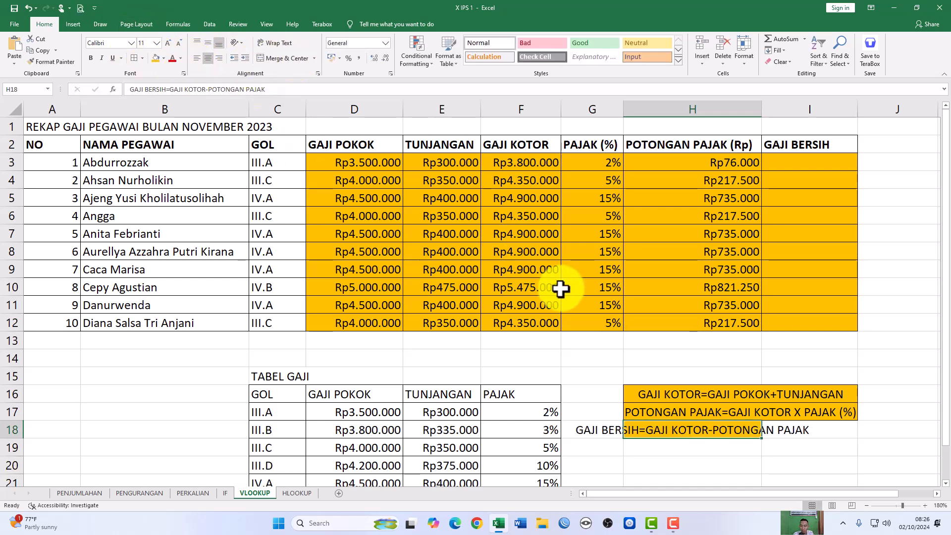
{"action": "left_click_drag", "start_coordinate": [747, 433], "coordinate": [799, 434]}
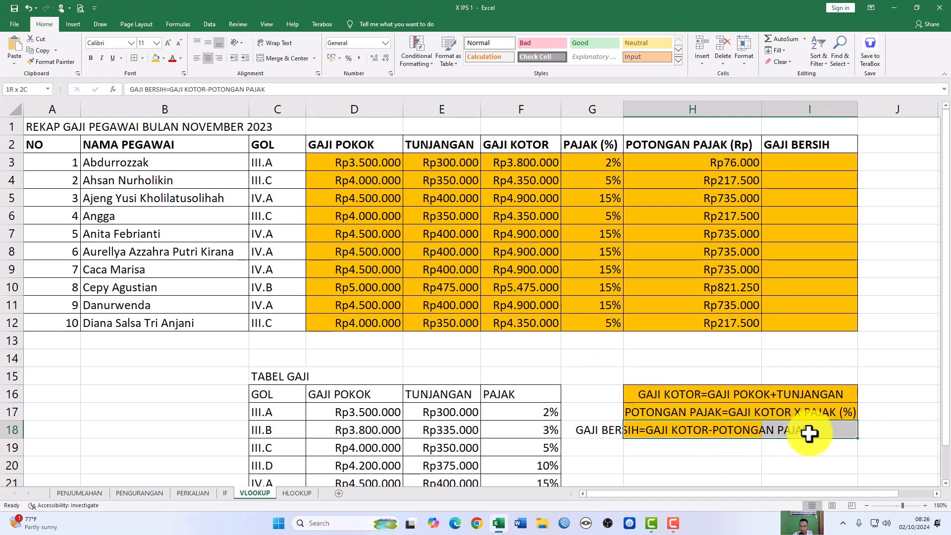
{"action": "left_click", "coordinate": [279, 61]}
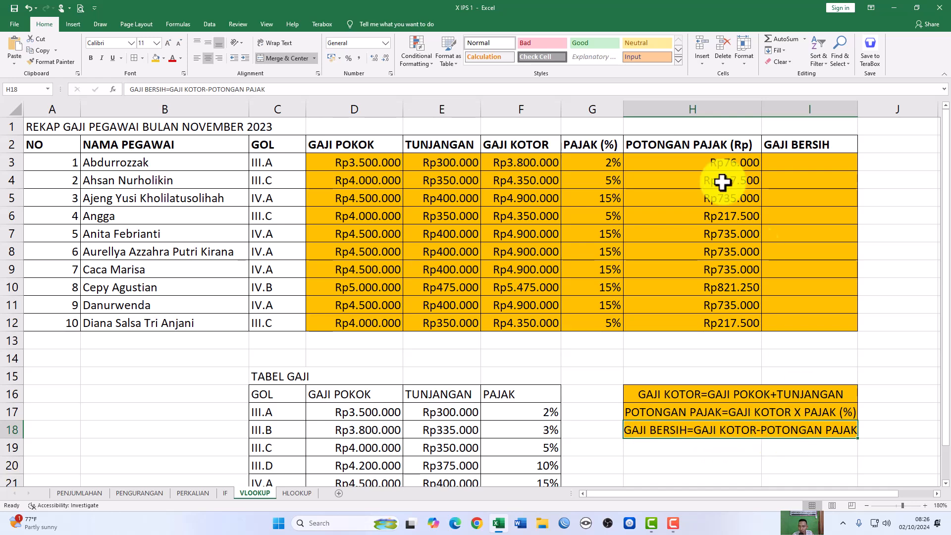
Enter the formula =F3-H3 in GAJI BERSIH cell I3 and fill it down to I12
{"action": "left_click", "coordinate": [782, 163]}
{"action": "type", "text": "="}
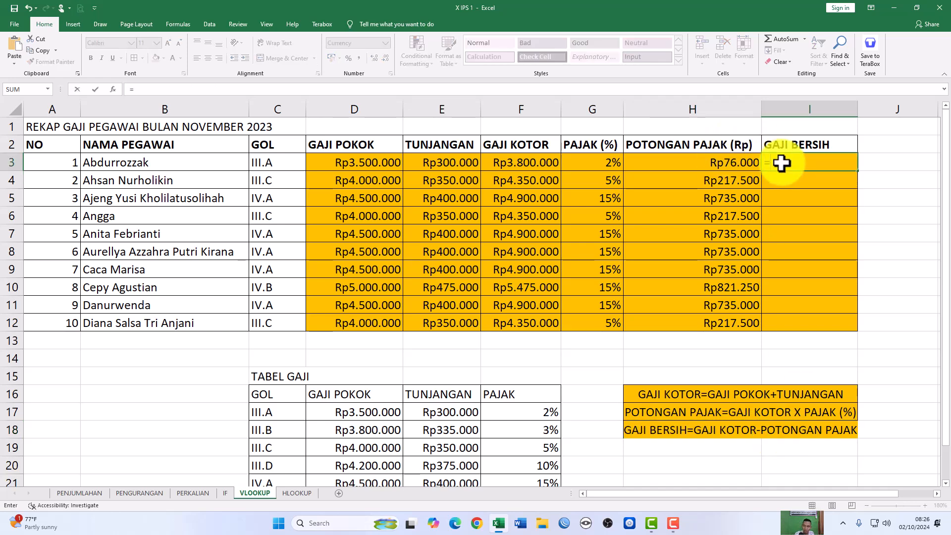
{"action": "left_click", "coordinate": [535, 161]}
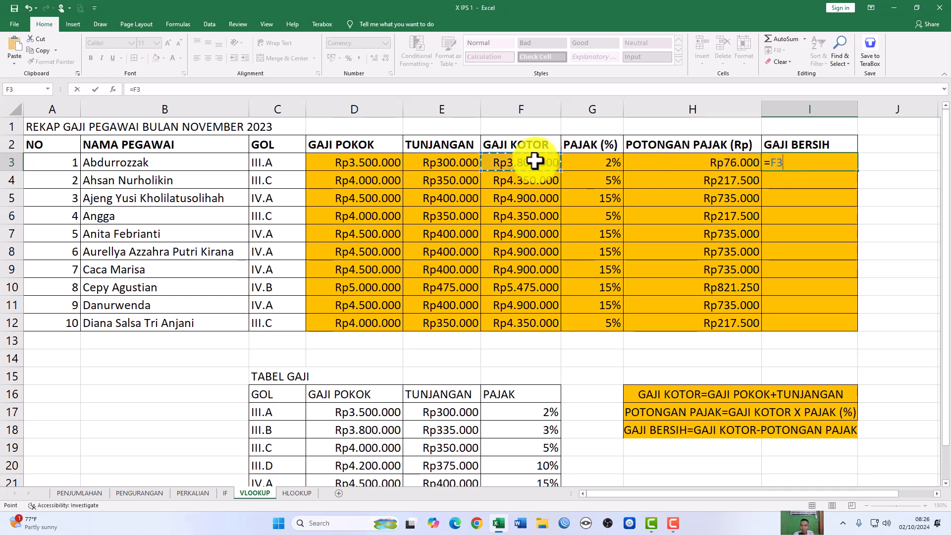
{"action": "type", "text": "-"}
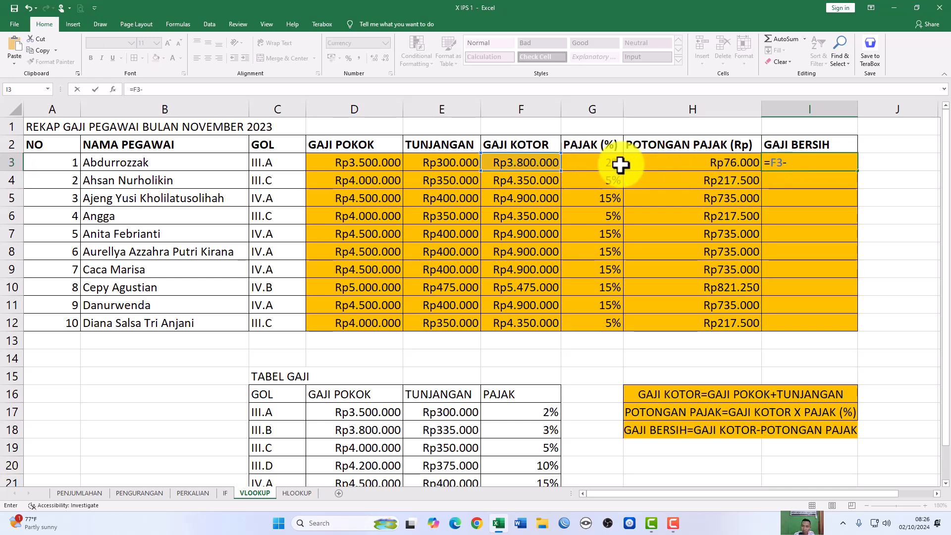
{"action": "left_click", "coordinate": [677, 164]}
{"action": "key", "text": "Return"}
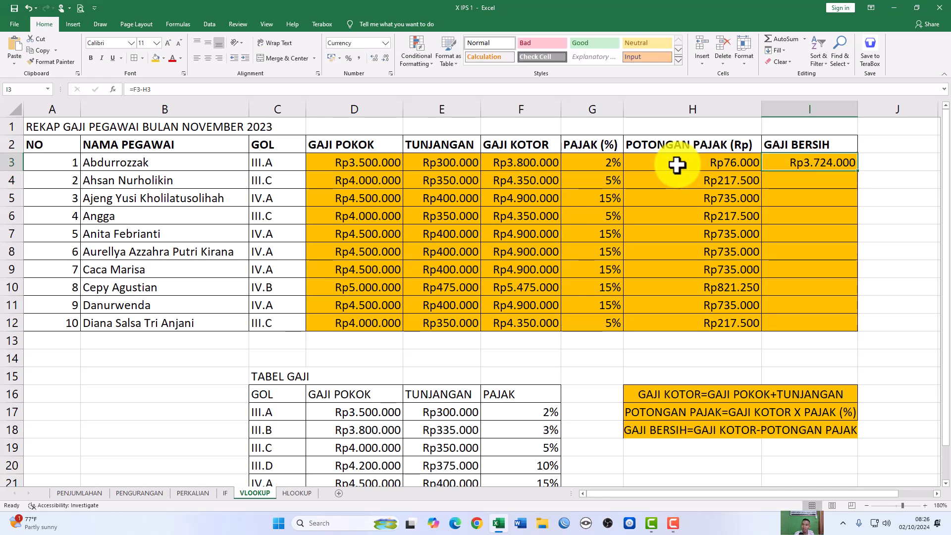
{"action": "double_click", "coordinate": [857, 171]}
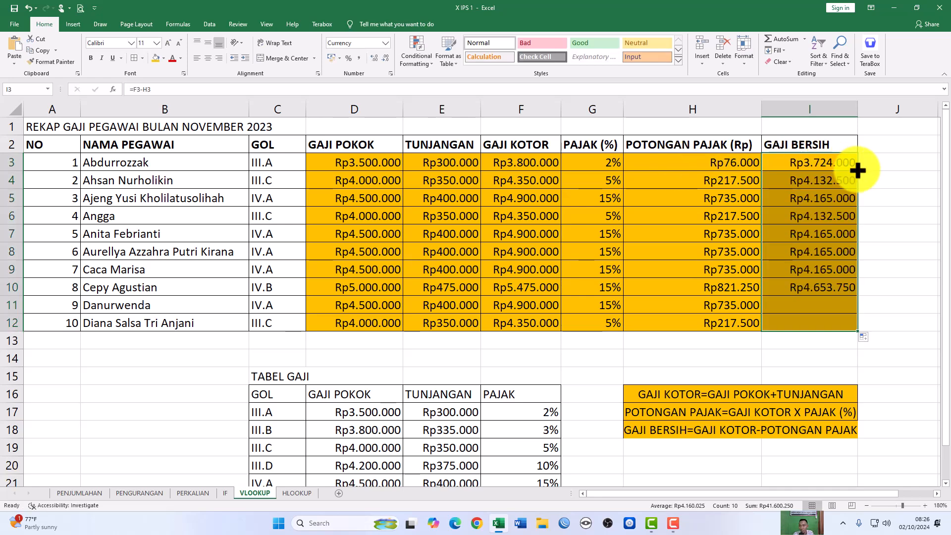
Check the net salary in row 3 against its gross salary, tax rate and tax deduction cells
{"action": "left_click", "coordinate": [827, 165]}
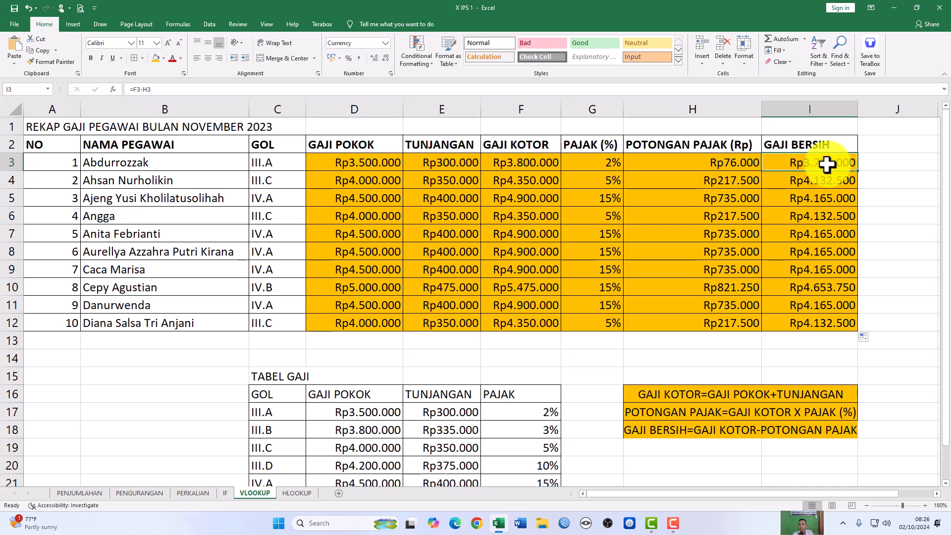
{"action": "left_click", "coordinate": [735, 164]}
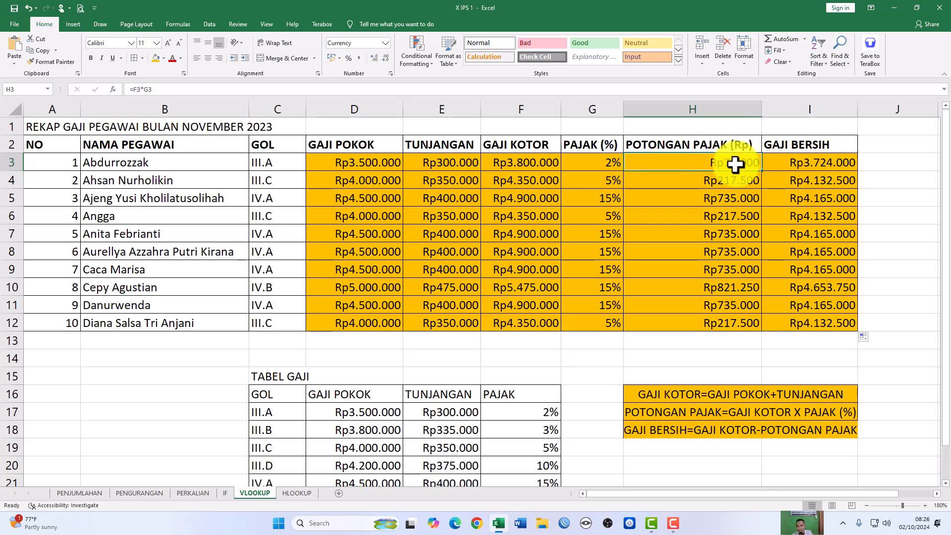
{"action": "left_click", "coordinate": [519, 164]}
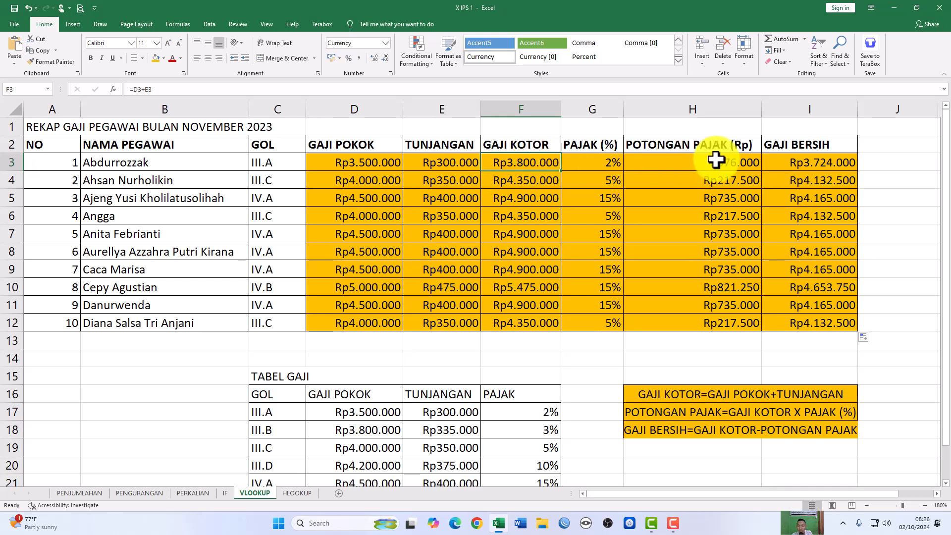
{"action": "left_click", "coordinate": [712, 164]}
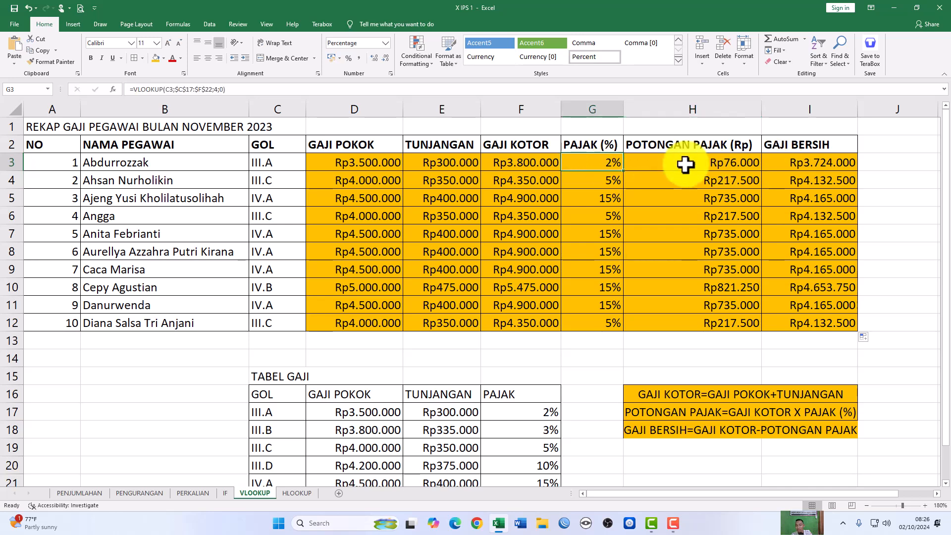
{"action": "left_click", "coordinate": [793, 163]}
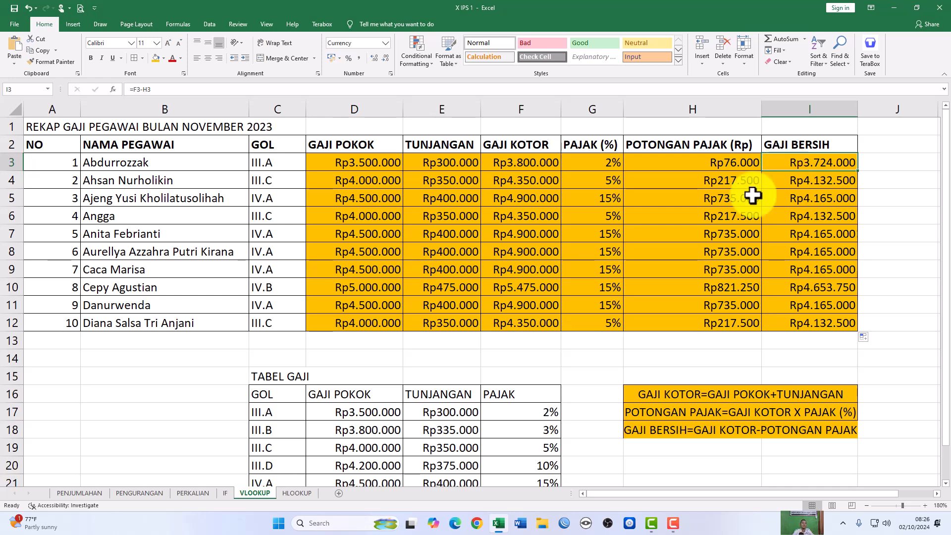
{"action": "scroll", "coordinate": [469, 351], "scroll_direction": "down", "scroll_amount": 1}
{"action": "scroll", "coordinate": [469, 350], "scroll_direction": "up", "scroll_amount": 1}
{"action": "scroll", "coordinate": [471, 351], "scroll_direction": "down", "scroll_amount": 1}
{"action": "scroll", "coordinate": [471, 350], "scroll_direction": "up", "scroll_amount": 1}
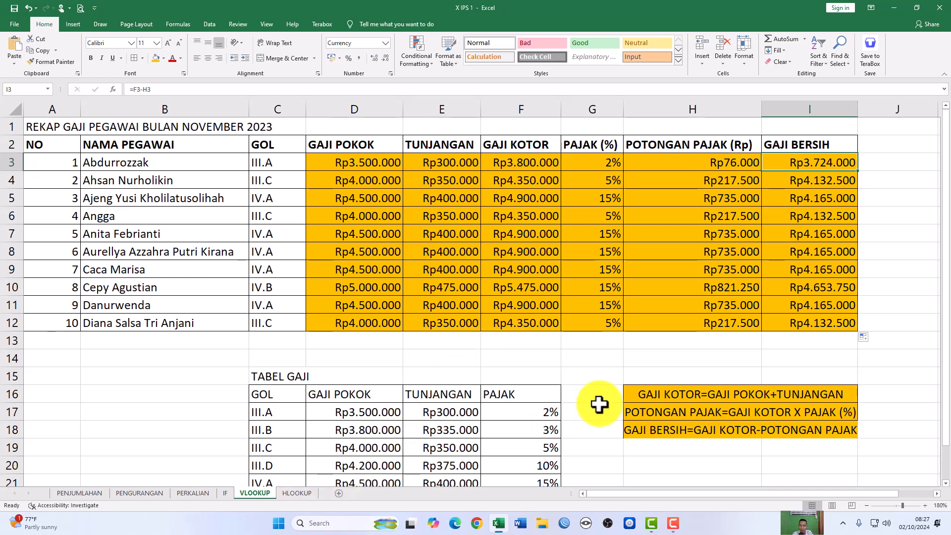
Open the HLOOKUP sheet and select the first GAJI POKOK cell, D3, in the salary recap
{"action": "left_click", "coordinate": [293, 497]}
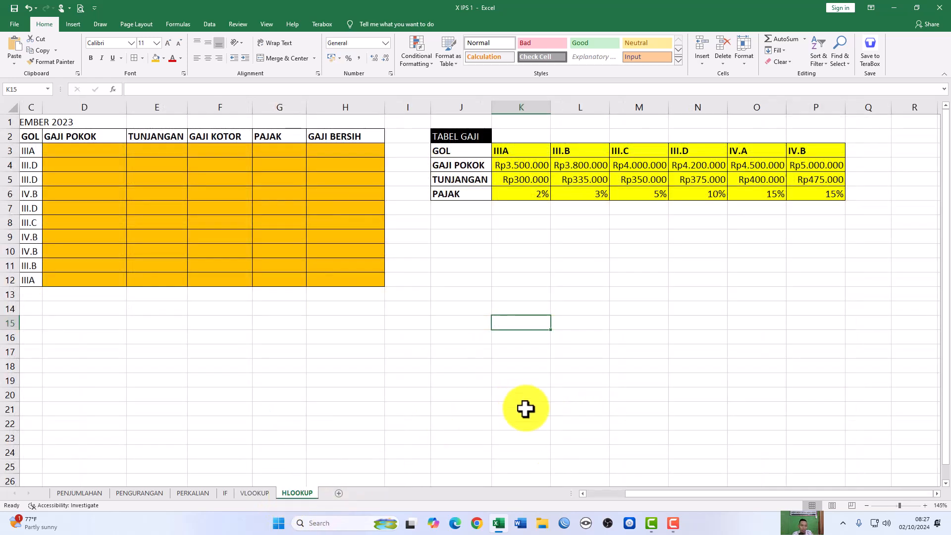
{"action": "left_click_drag", "start_coordinate": [610, 493], "coordinate": [570, 496]}
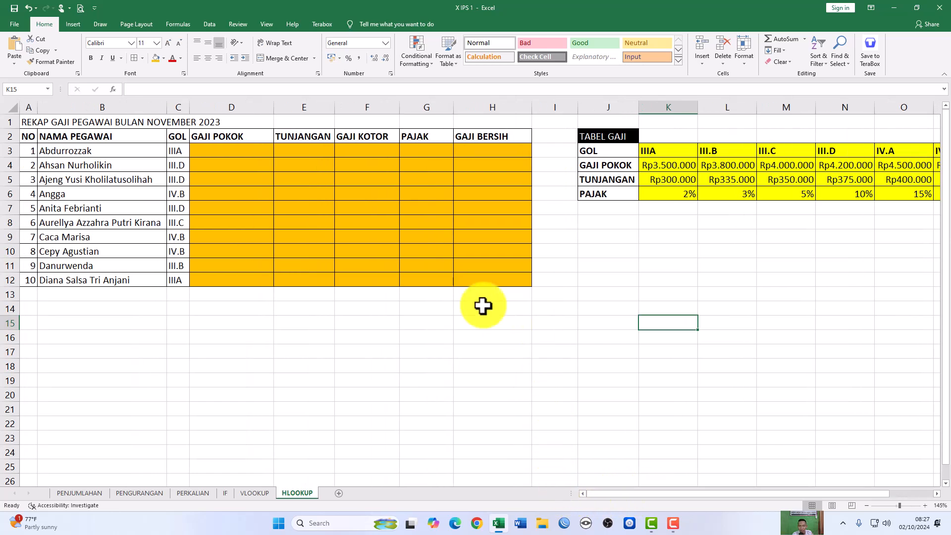
{"action": "left_click", "coordinate": [219, 149]}
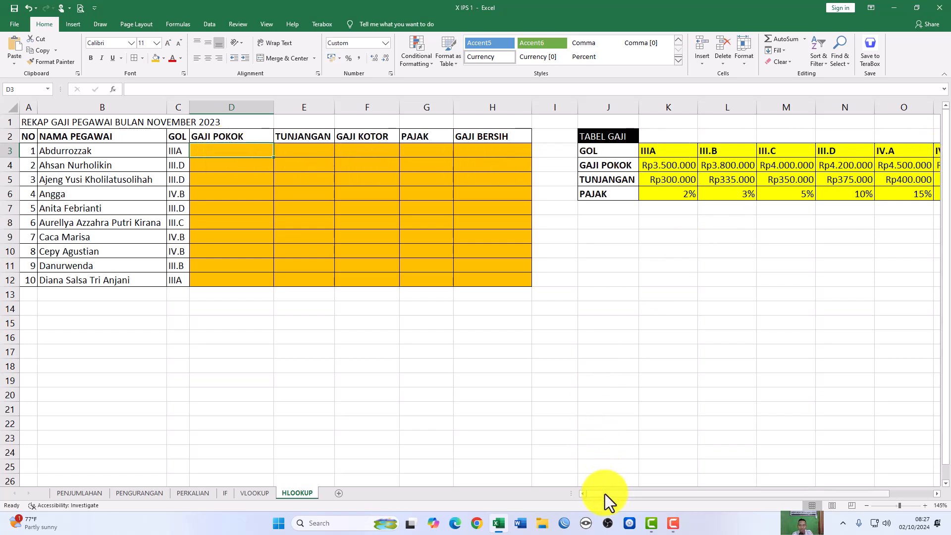
Examine the horizontal TABEL GAJI data in K3:P6 and the employees' GOL codes in C3:C12
{"action": "left_click_drag", "start_coordinate": [603, 493], "coordinate": [680, 492]}
{"action": "left_click_drag", "start_coordinate": [518, 150], "coordinate": [813, 200]}
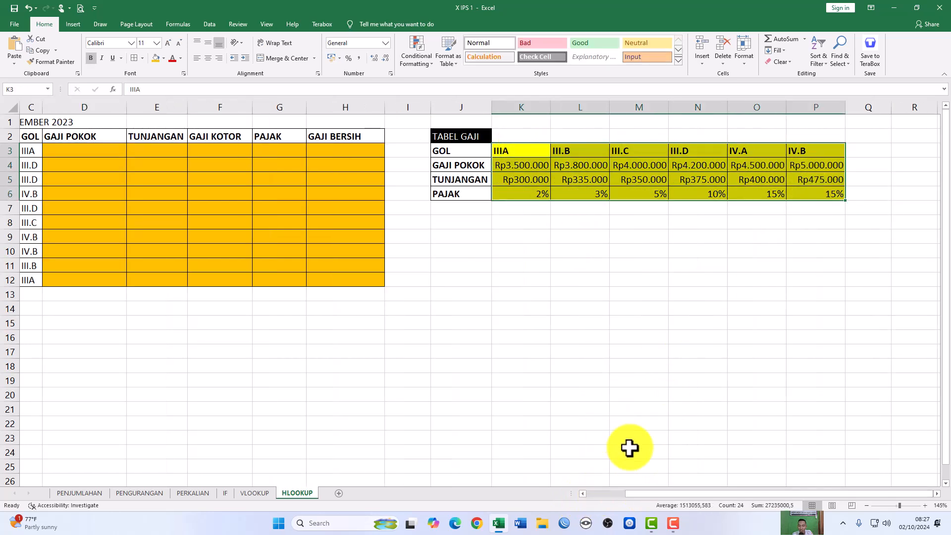
{"action": "left_click_drag", "start_coordinate": [653, 493], "coordinate": [601, 493]}
{"action": "left_click", "coordinate": [230, 139]}
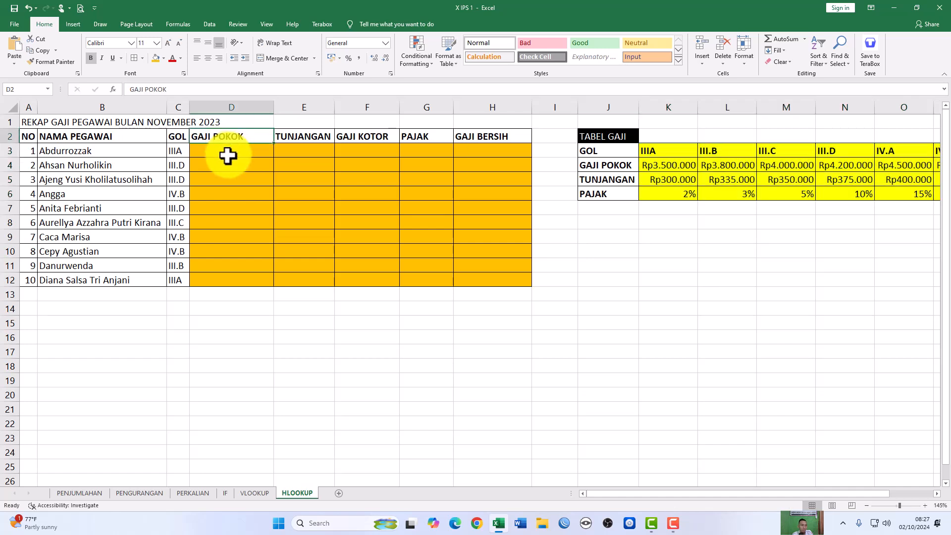
{"action": "left_click", "coordinate": [228, 156]}
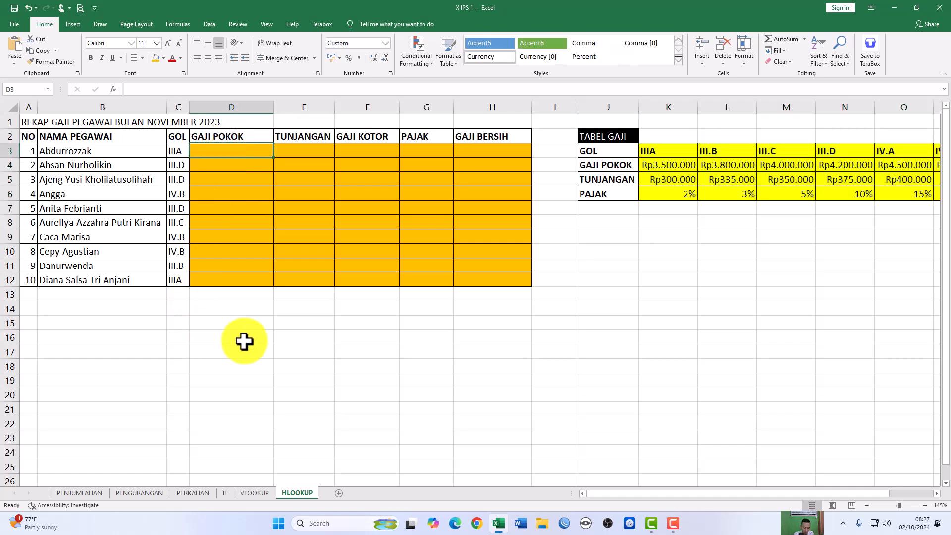
{"action": "type", "text": "="}
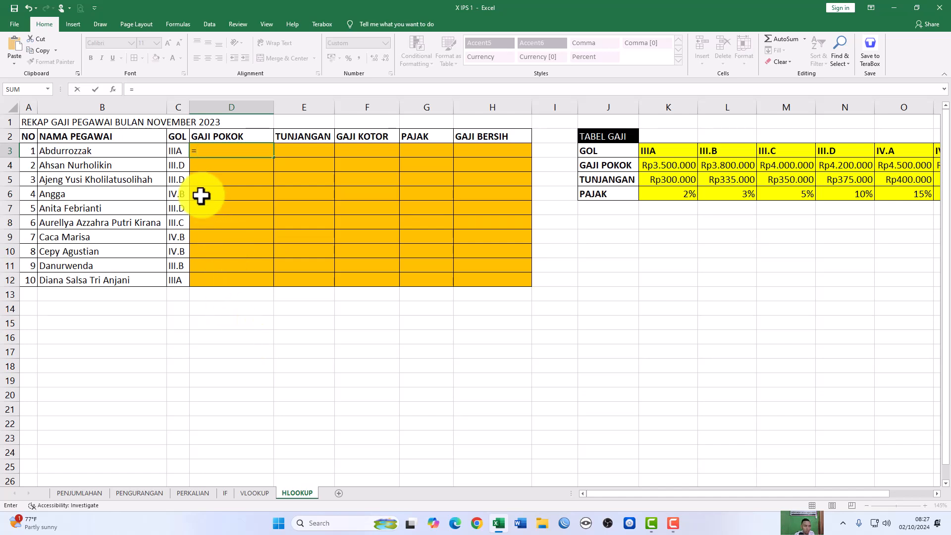
{"action": "key", "text": "Escape"}
{"action": "left_click_drag", "start_coordinate": [173, 151], "coordinate": [179, 278]}
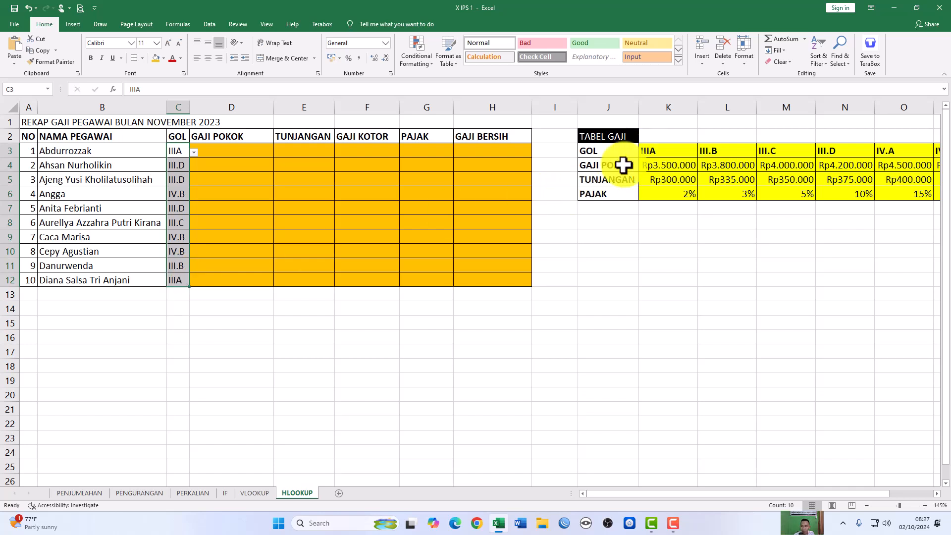
Start an HLOOKUP formula in GAJI POKOK cell D3 with C3 as lookup value and the absolute range $K$3:$P$6 as table array
{"action": "left_click", "coordinate": [232, 153]}
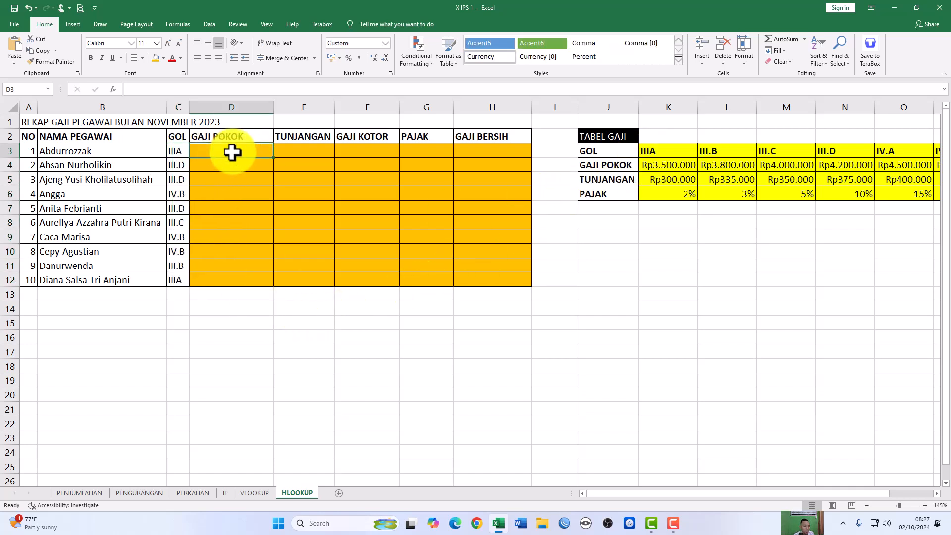
{"action": "type", "text": "="}
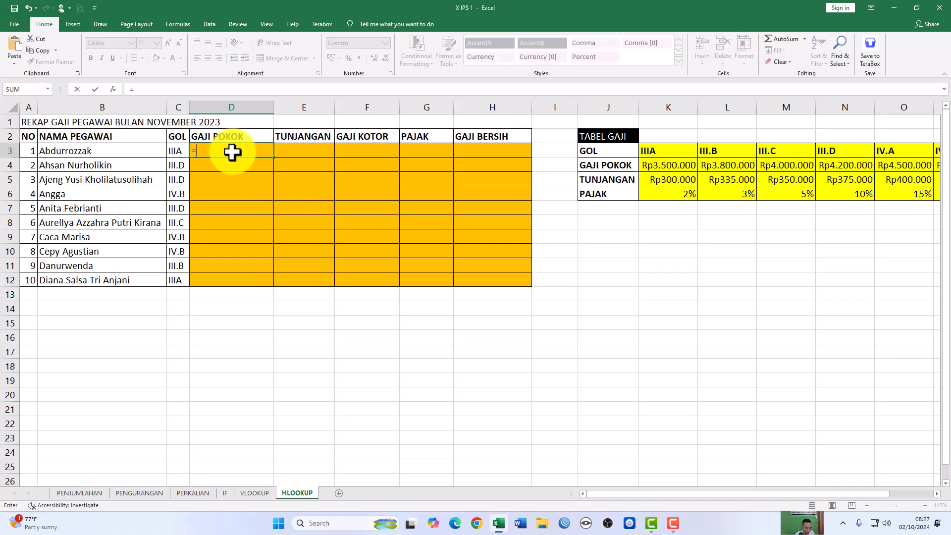
{"action": "type", "text": "HLOOK"}
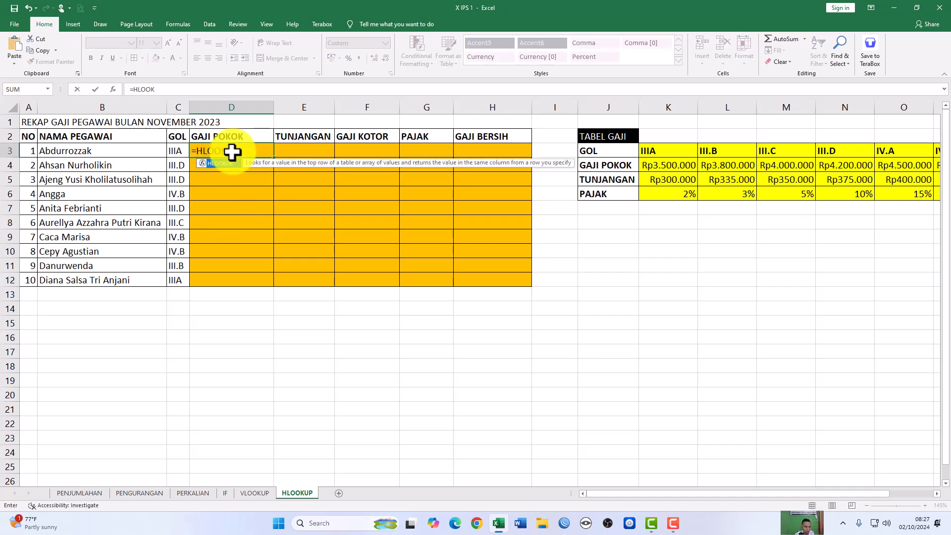
{"action": "type", "text": "UP("}
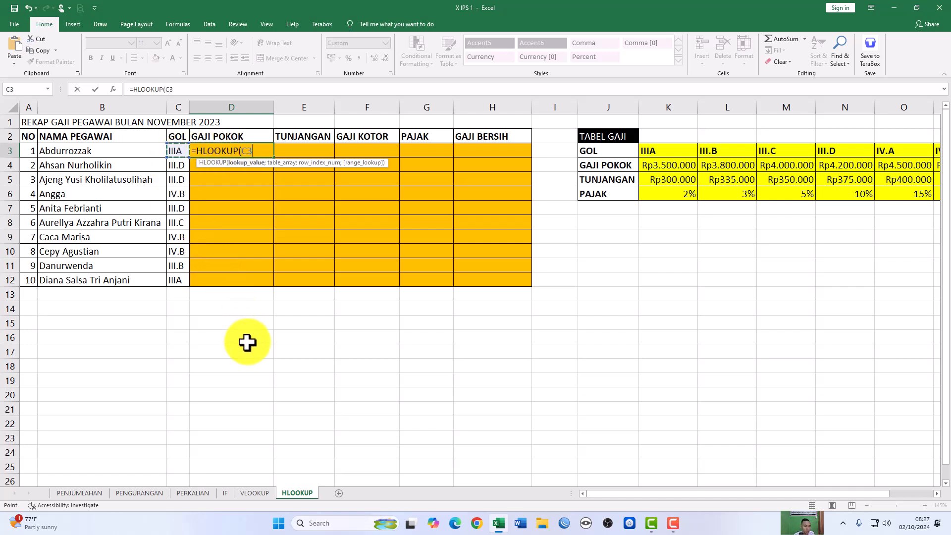
{"action": "type", "text": ";"}
{"action": "left_click", "coordinate": [663, 153]}
{"action": "left_click_drag", "start_coordinate": [663, 170], "coordinate": [822, 193]}
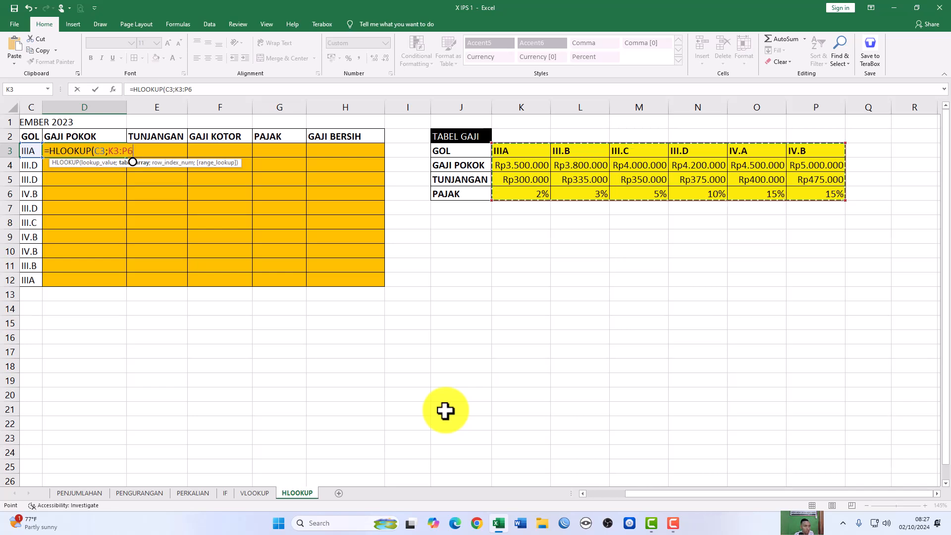
{"action": "key", "text": "F4"}
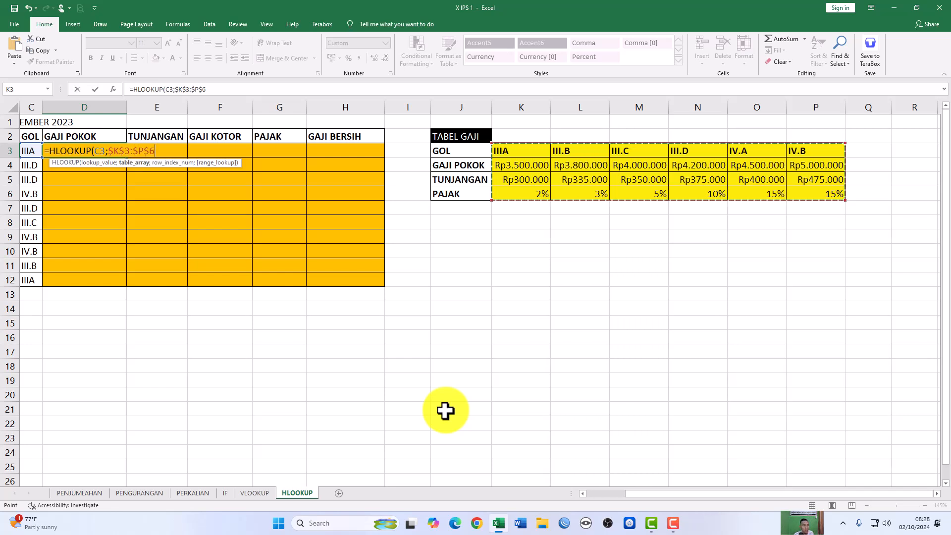
Complete the HLOOKUP formula in D3 with row index 2 and match type 0, keeping the cell selected
{"action": "left_click_drag", "start_coordinate": [641, 493], "coordinate": [603, 496]}
{"action": "type", "text": ";2;0"}
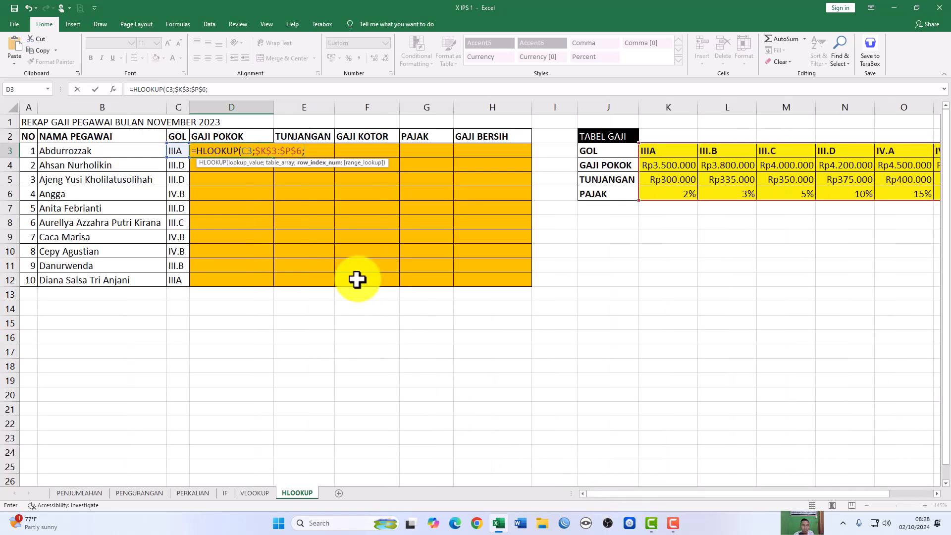
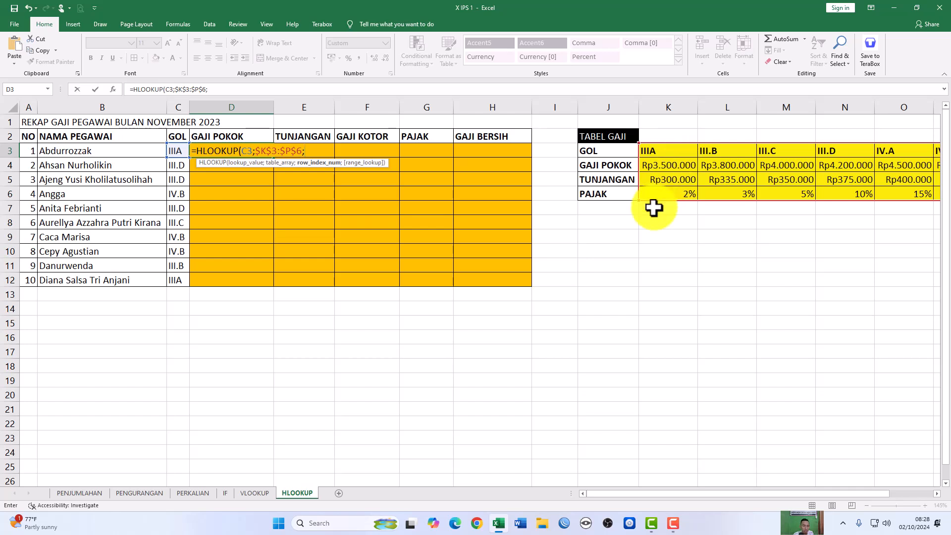
{"action": "type", "text": ";"}
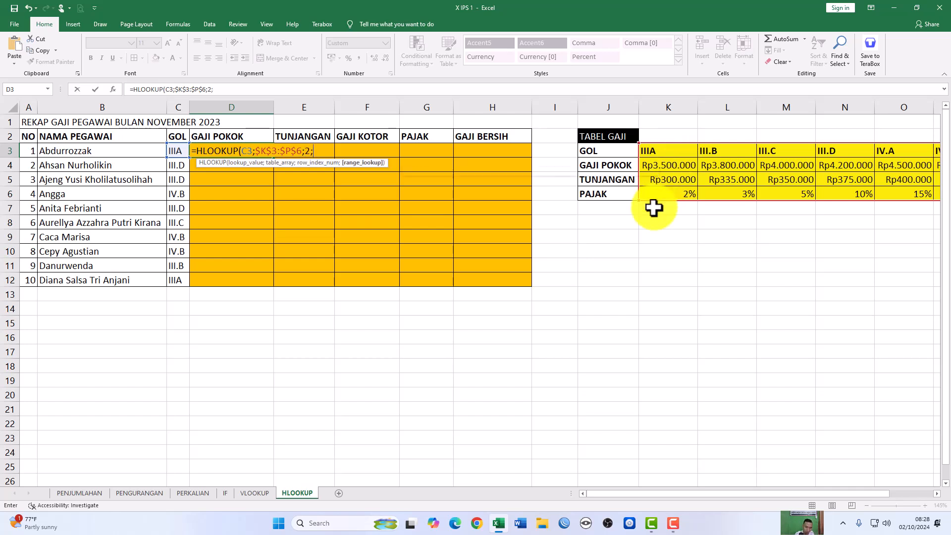
{"action": "type", "text": "0"}
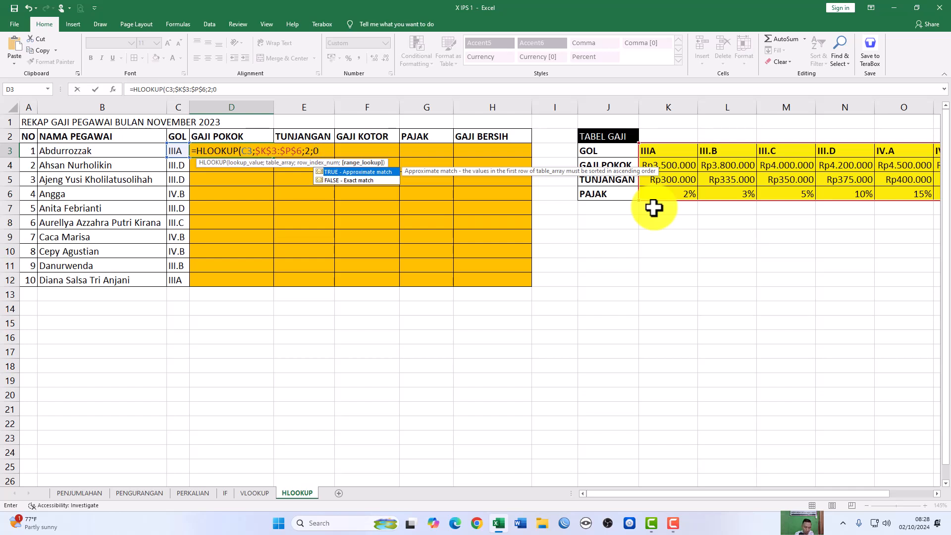
{"action": "type", "text": ")"}
{"action": "key", "text": "ctrl+Return"}
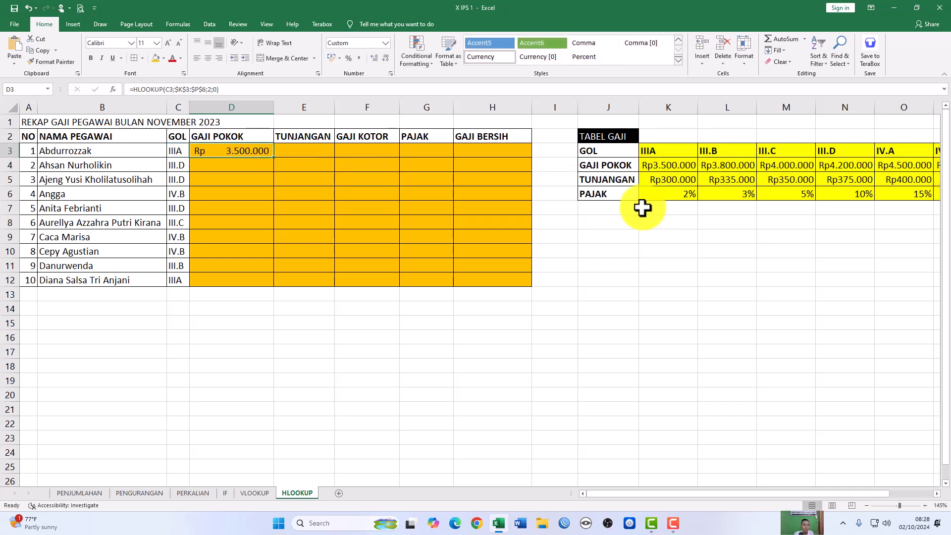
Fill the GAJI POKOK formula from D3 down to D12
{"action": "left_click_drag", "start_coordinate": [669, 151], "coordinate": [516, 159]}
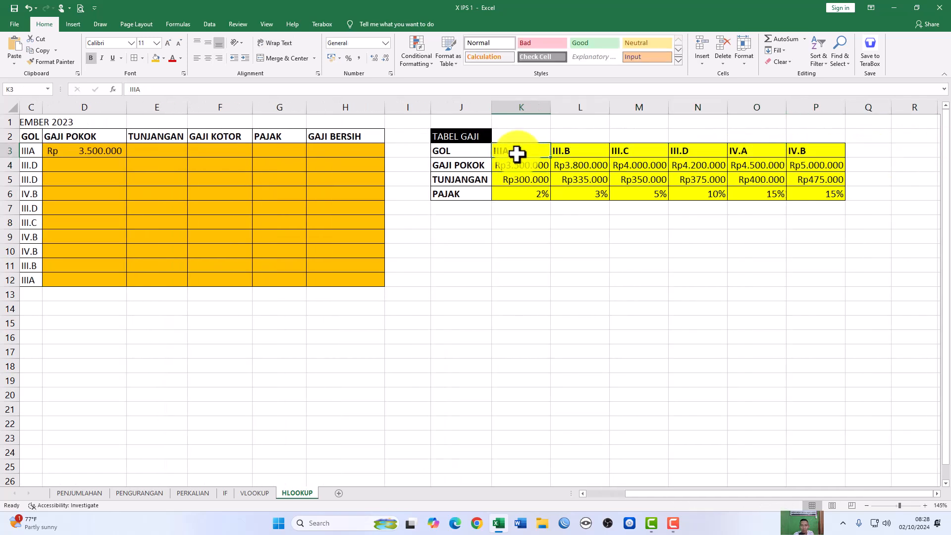
{"action": "left_click_drag", "start_coordinate": [721, 493], "coordinate": [666, 493]}
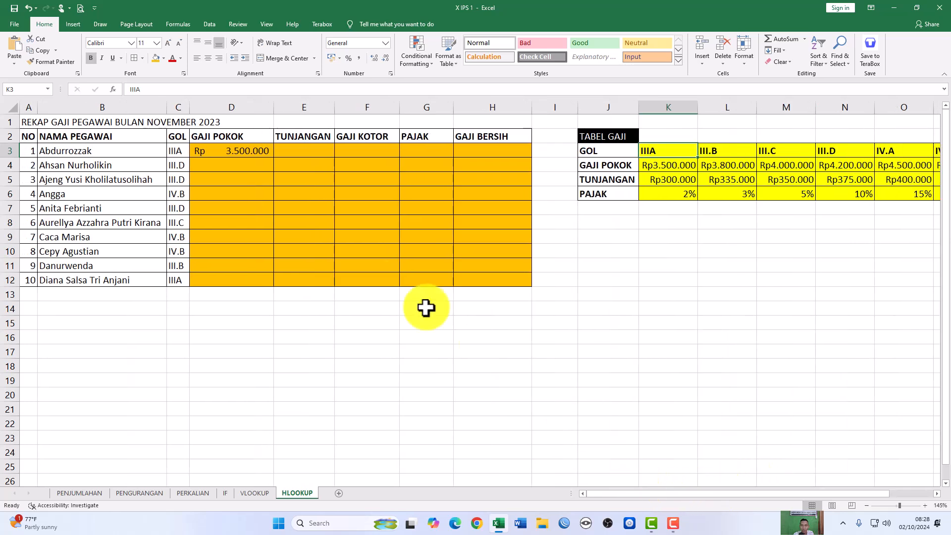
{"action": "left_click", "coordinate": [245, 150]}
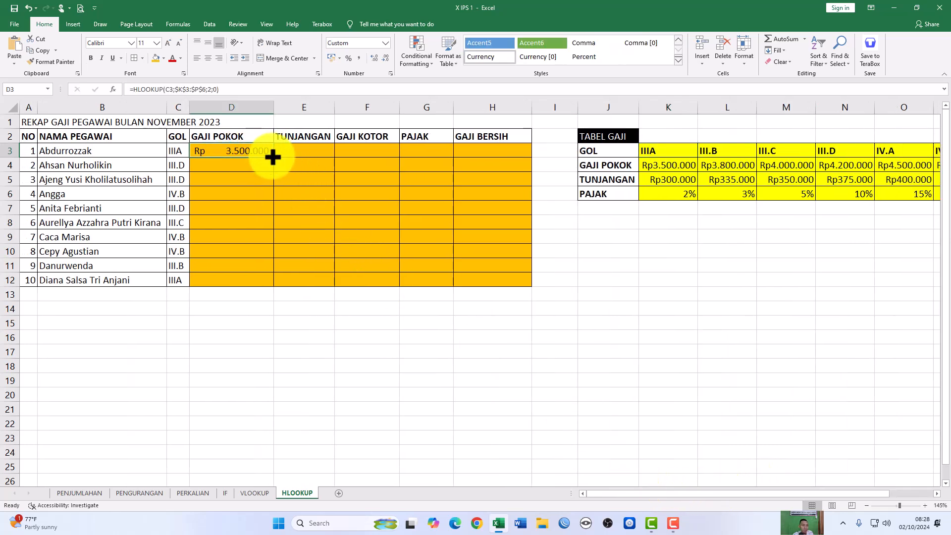
{"action": "double_click", "coordinate": [273, 157]}
Fill the D3 formula across into TUNJANGAN cell E3 and change its row index to 3
{"action": "left_click", "coordinate": [305, 151]}
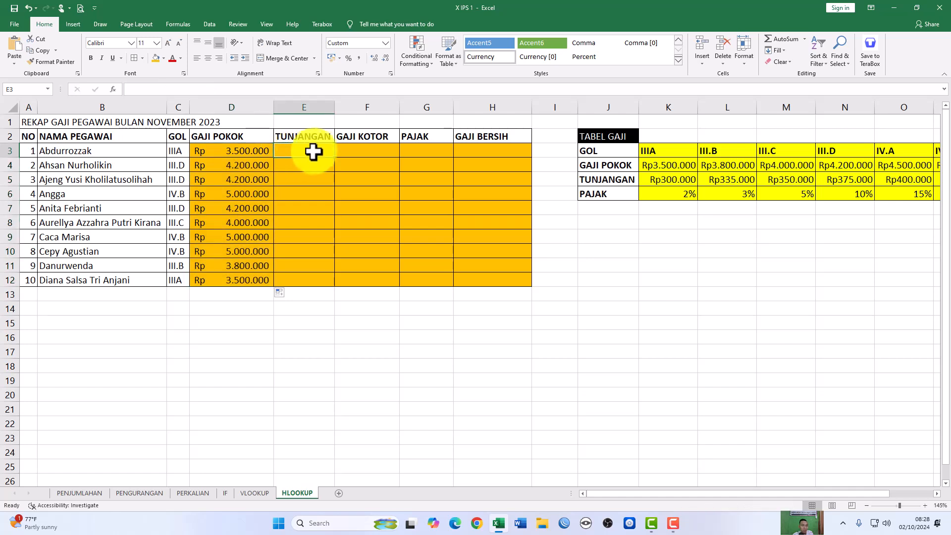
{"action": "left_click", "coordinate": [218, 150]}
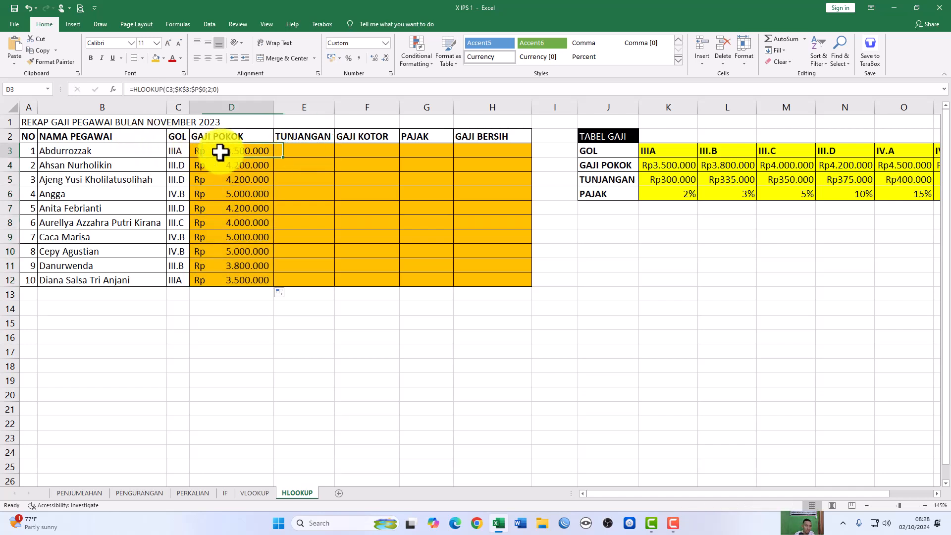
{"action": "left_click_drag", "start_coordinate": [274, 157], "coordinate": [317, 153]}
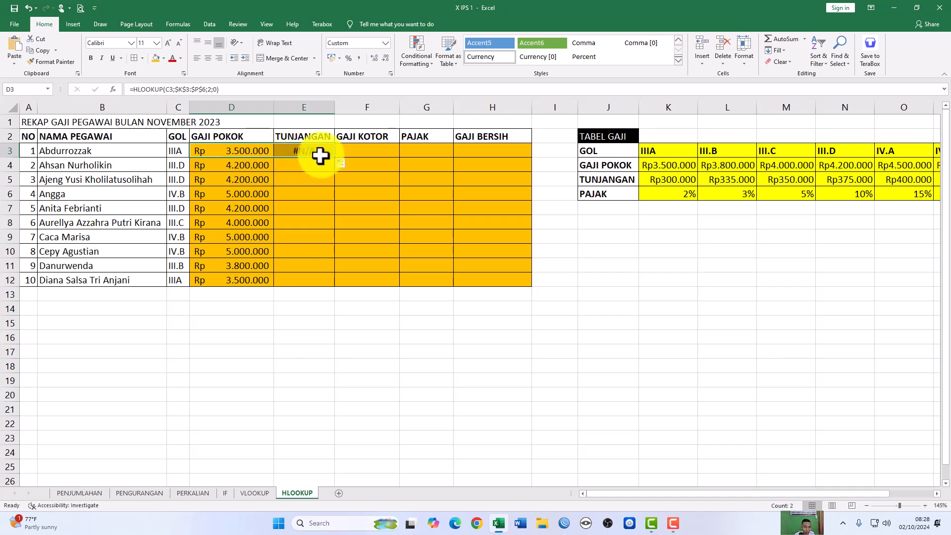
{"action": "double_click", "coordinate": [312, 151]}
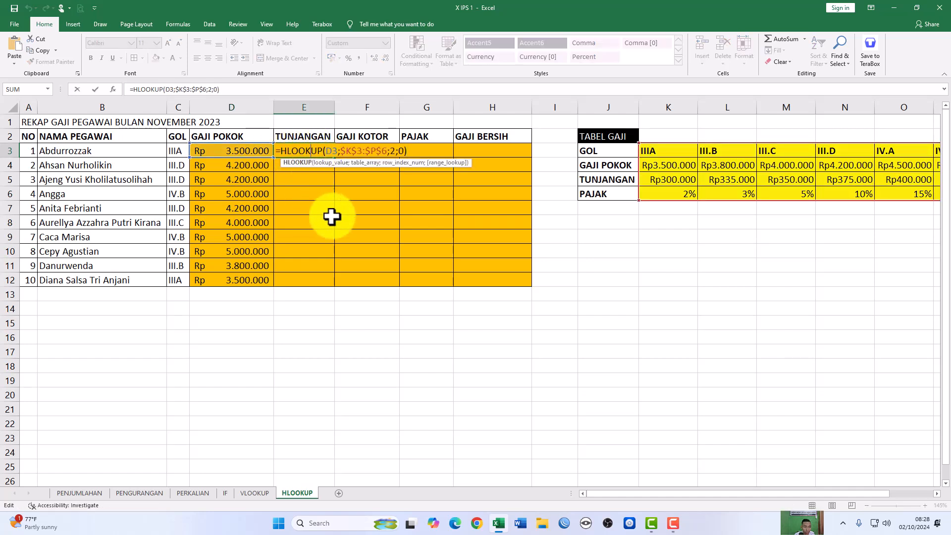
{"action": "key", "text": "BackSpace"}
{"action": "type", "text": "3"}
{"action": "key", "text": "Return"}
{"action": "key", "text": "Up"}
Set the lookup value of the HLOOKUP formula in E3 to C3 and fill the formula down to E12
{"action": "double_click", "coordinate": [316, 153]}
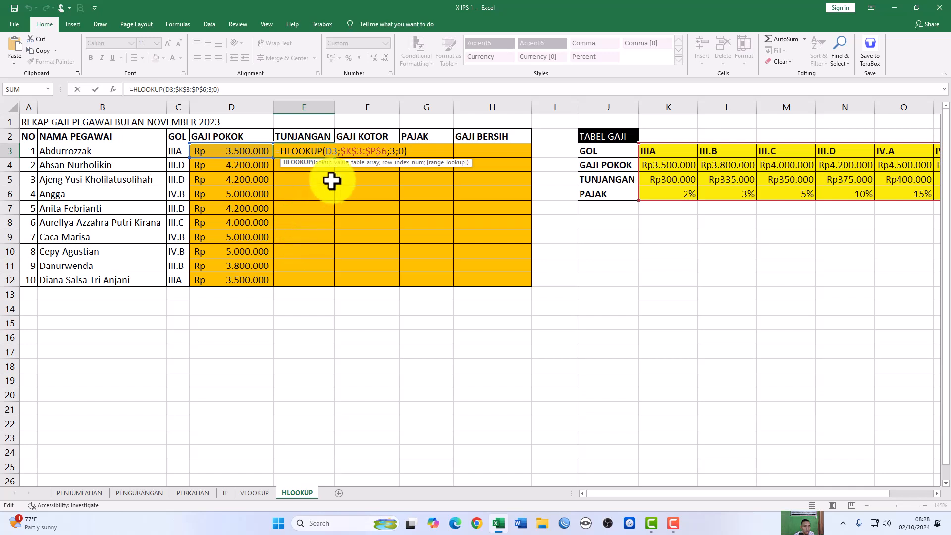
{"action": "left_click", "coordinate": [334, 153]}
{"action": "key", "text": "BackSpace"}
{"action": "key", "text": "BackSpace"}
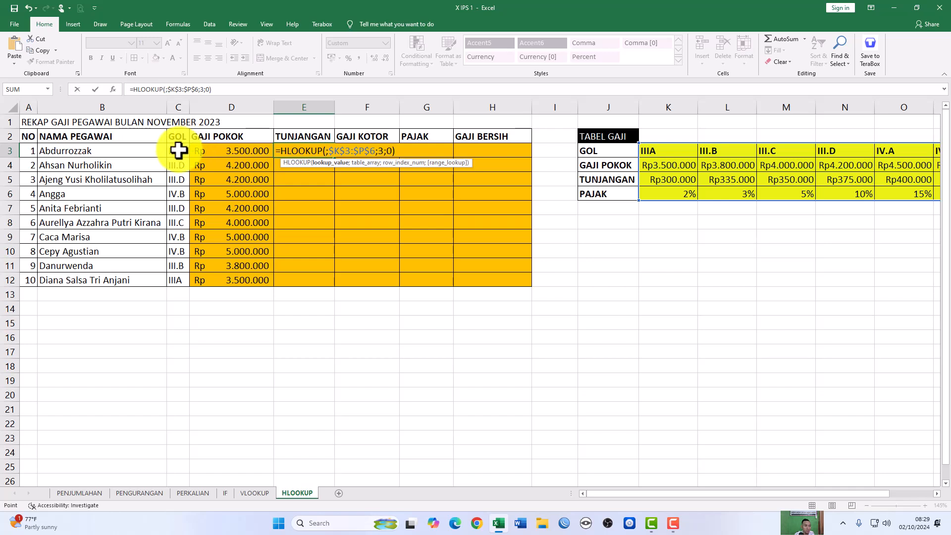
{"action": "left_click", "coordinate": [180, 151]}
{"action": "key", "text": "ctrl+Return"}
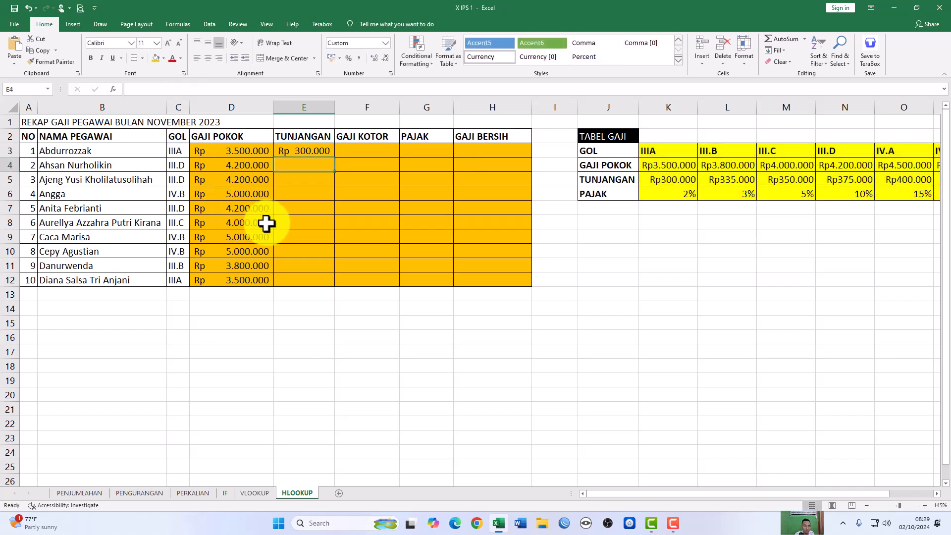
{"action": "double_click", "coordinate": [336, 158]}
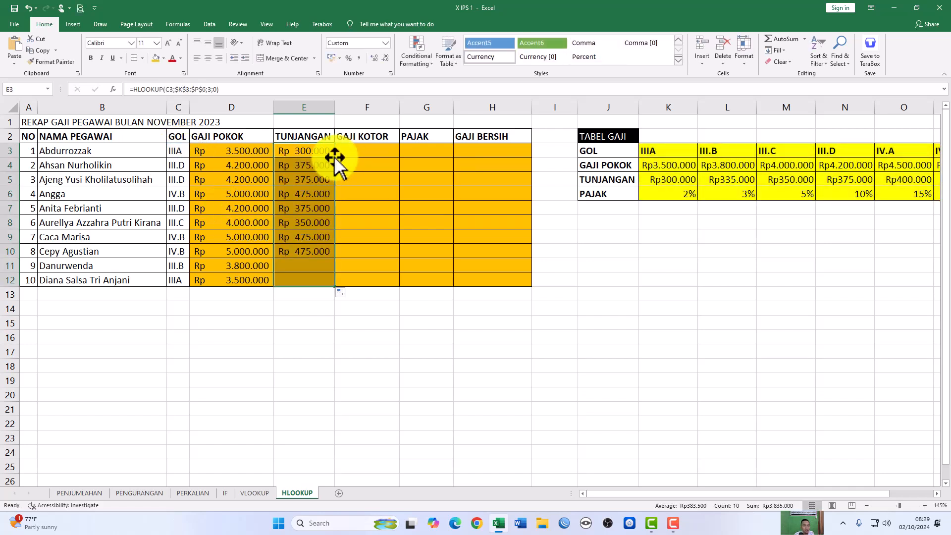
{"action": "left_click", "coordinate": [259, 150]}
{"action": "left_click_drag", "start_coordinate": [223, 85], "coordinate": [127, 86]}
{"action": "key", "text": "super+c"}
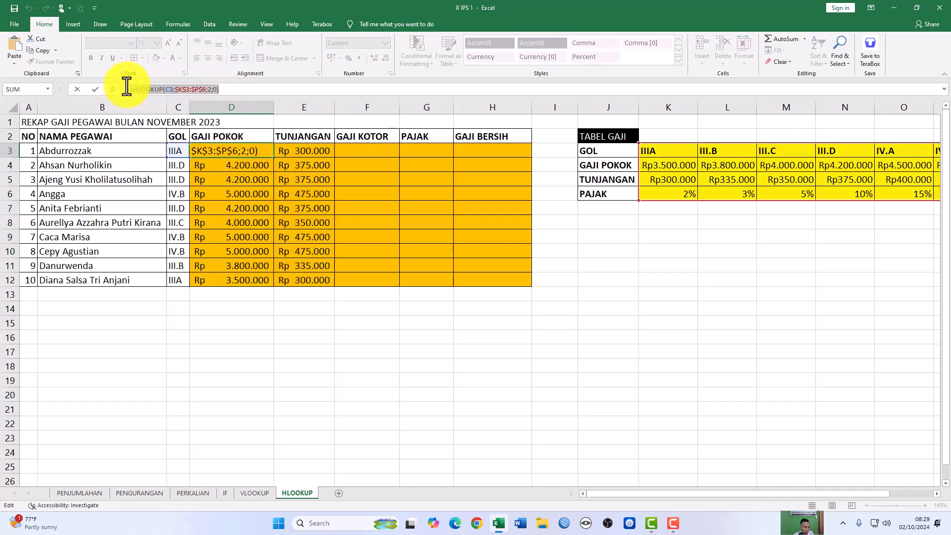
{"action": "left_click", "coordinate": [366, 151]}
{"action": "key", "text": "Escape"}
{"action": "left_click", "coordinate": [365, 151]}
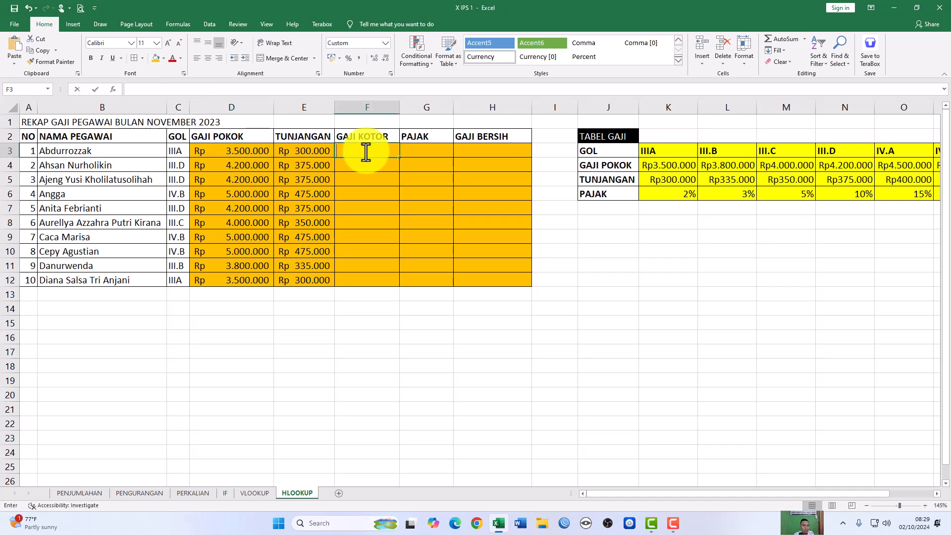
{"action": "right_click", "coordinate": [368, 152]}
{"action": "left_click", "coordinate": [387, 196]}
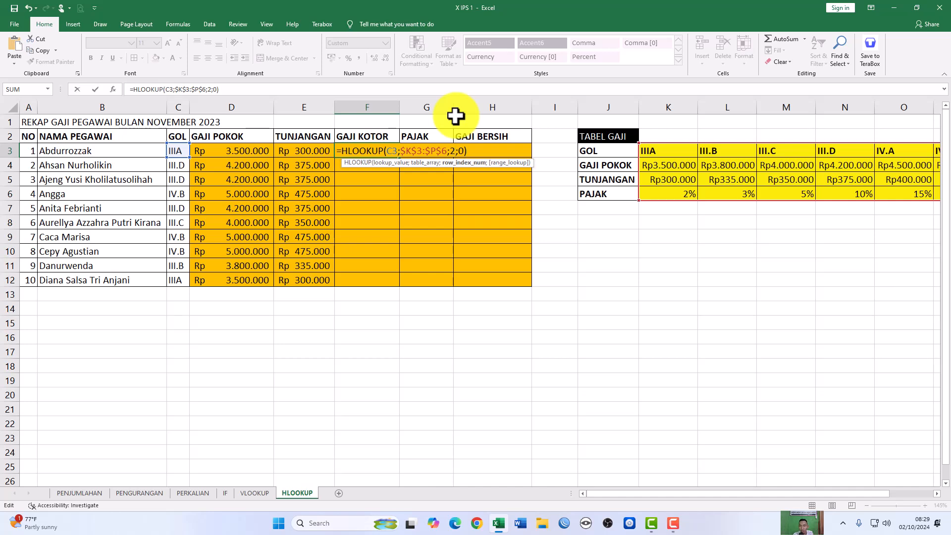
{"action": "key", "text": "Escape"}
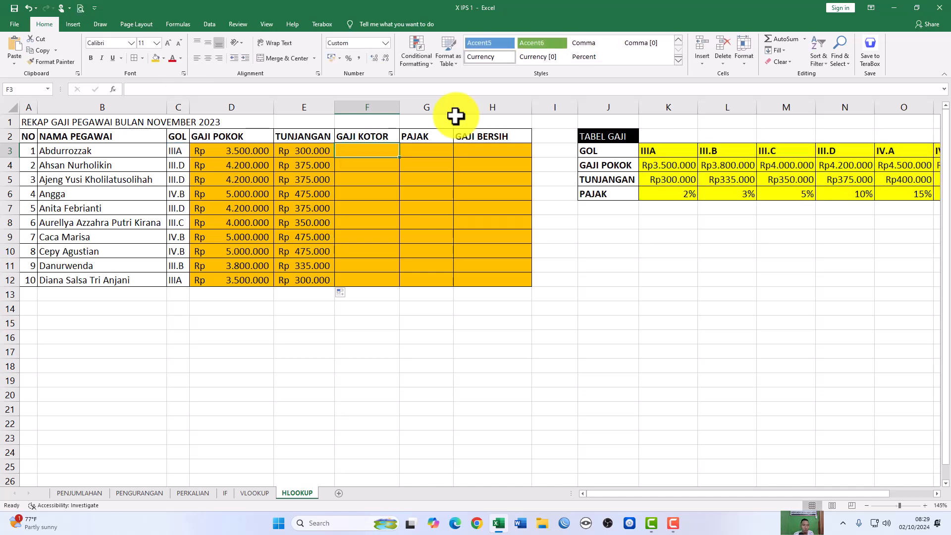
{"action": "left_click", "coordinate": [423, 152]}
{"action": "type", "text": "="}
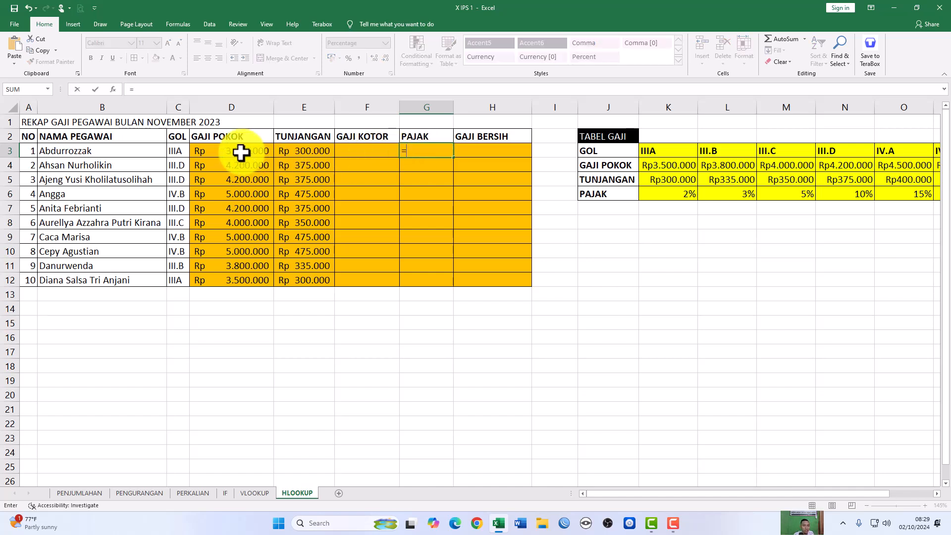
{"action": "key", "text": "Escape"}
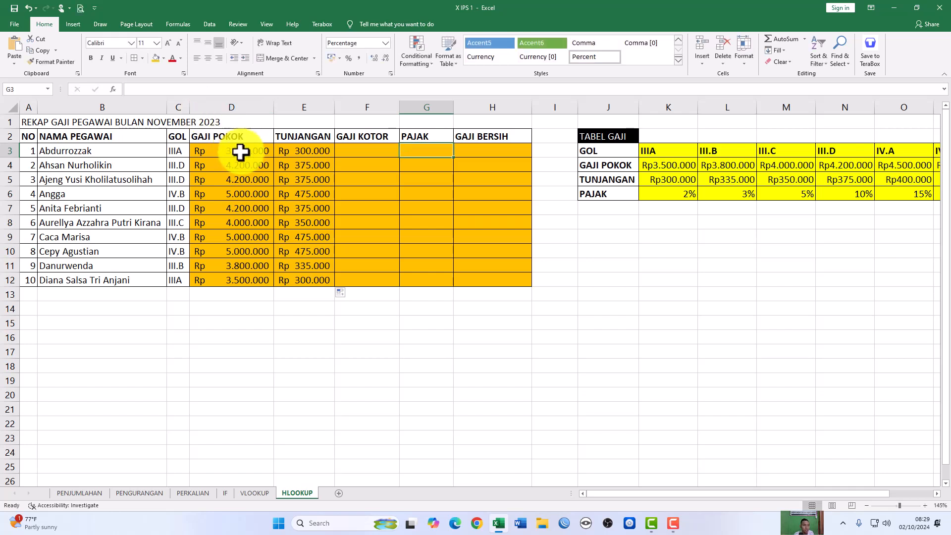
Copy the GAJI POKOK formula text from D3 and paste it into PAJAK cell G3
{"action": "left_click", "coordinate": [253, 151]}
{"action": "left_click_drag", "start_coordinate": [241, 90], "coordinate": [119, 93]}
{"action": "key", "text": "super+c"}
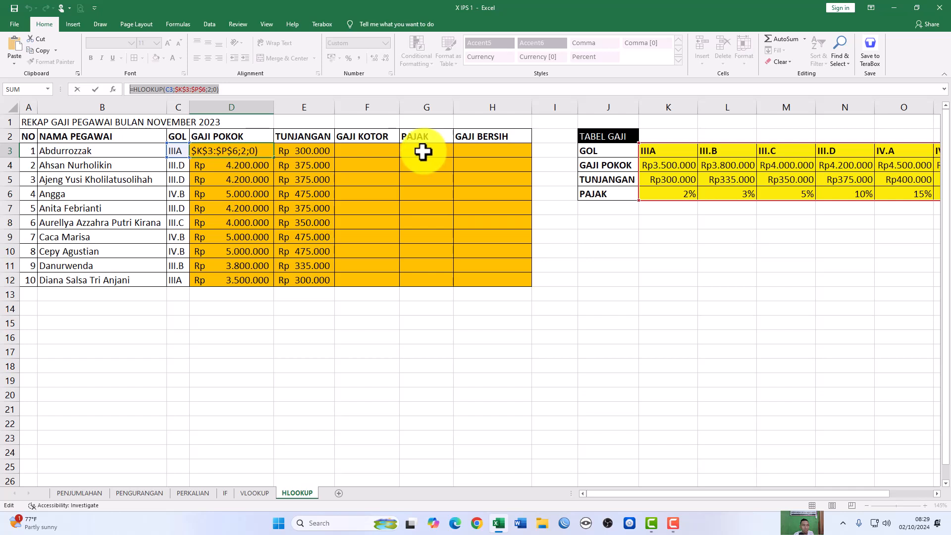
{"action": "key", "text": "Escape"}
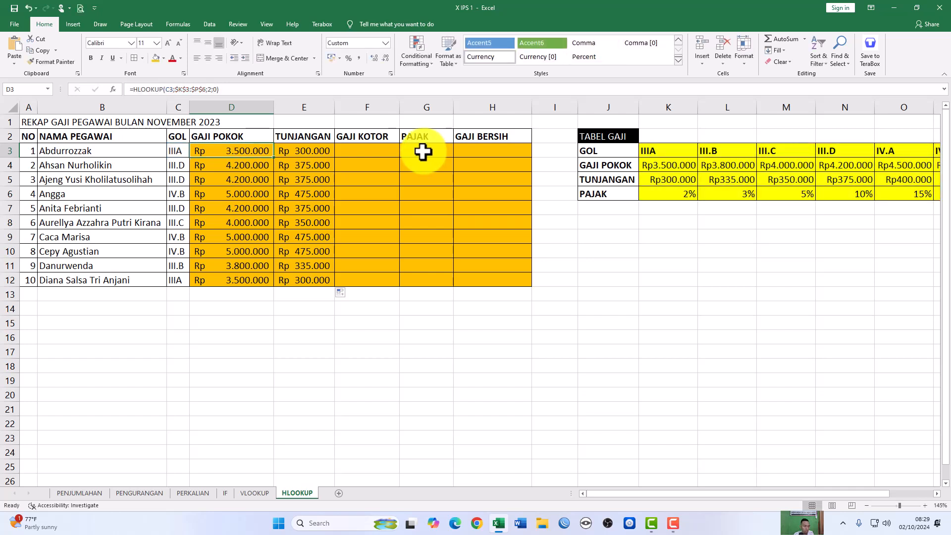
{"action": "double_click", "coordinate": [424, 152]}
{"action": "right_click", "coordinate": [429, 152]}
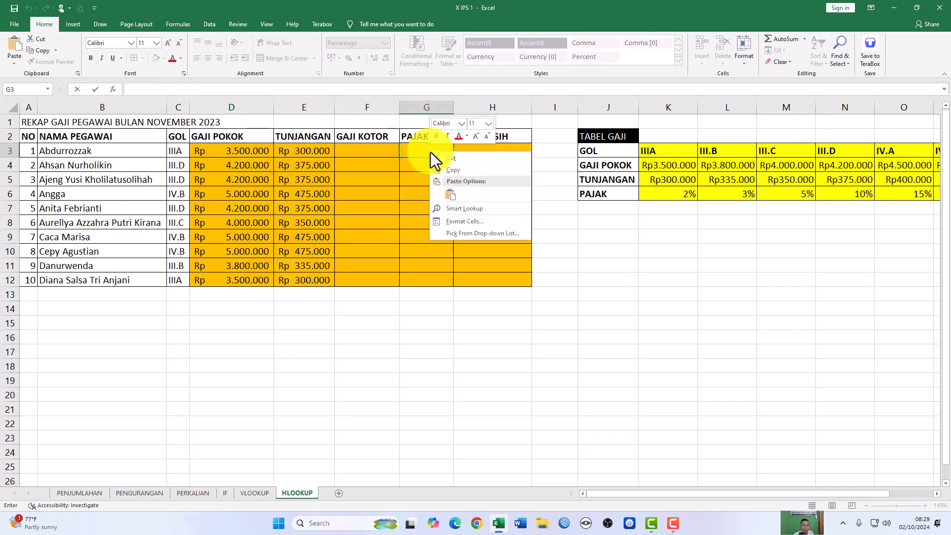
{"action": "left_click", "coordinate": [449, 193]}
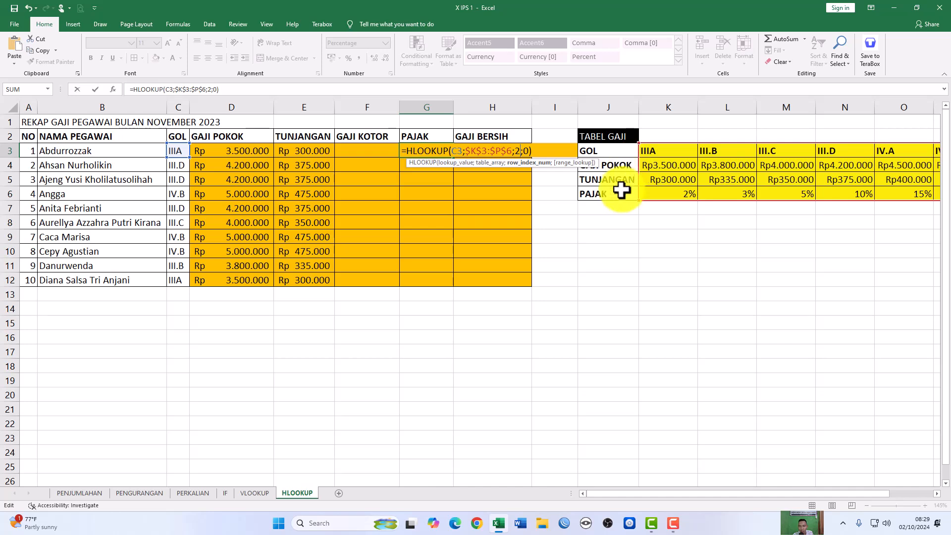
Set the row index of the HLOOKUP formula in G3 to 3 and fill the formula down to G12
{"action": "key", "text": "BackSpace"}
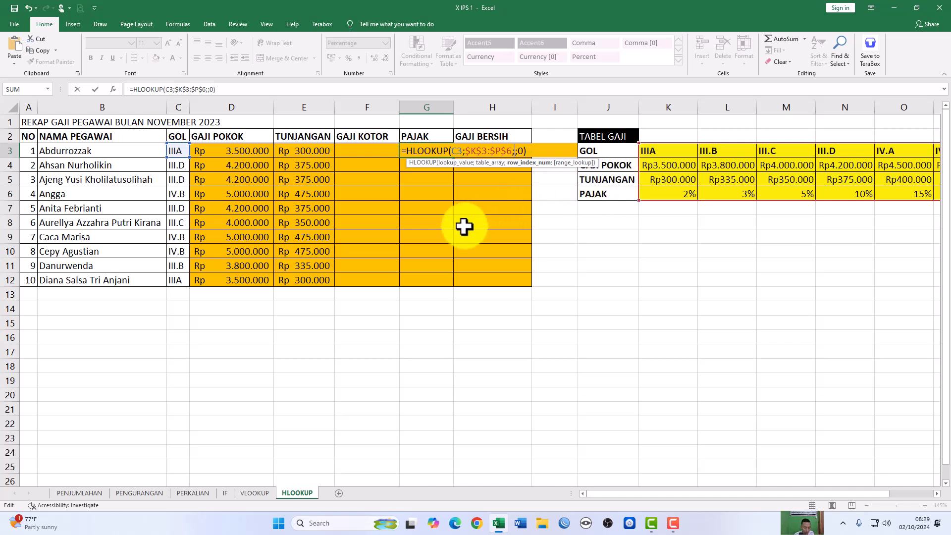
{"action": "type", "text": "3"}
{"action": "key", "text": "Return"}
{"action": "key", "text": "Up"}
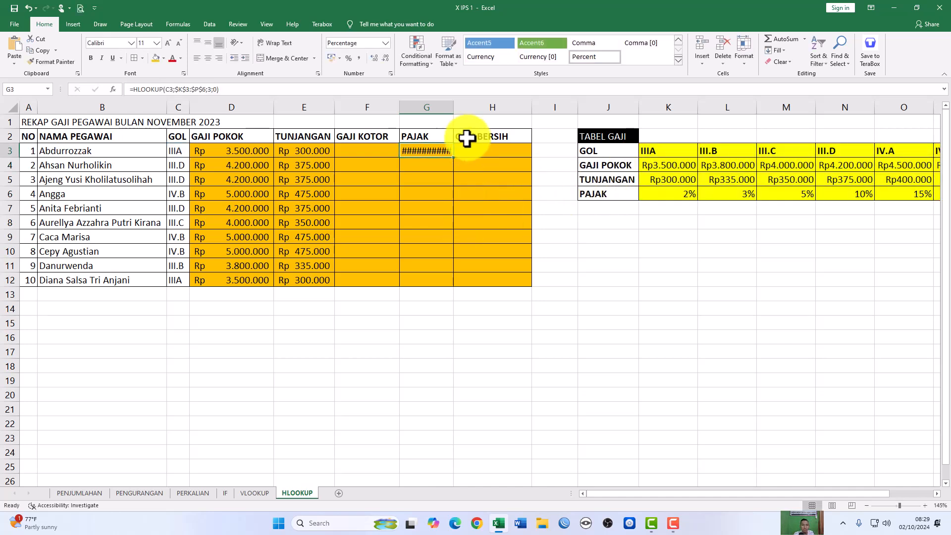
{"action": "double_click", "coordinate": [454, 157]}
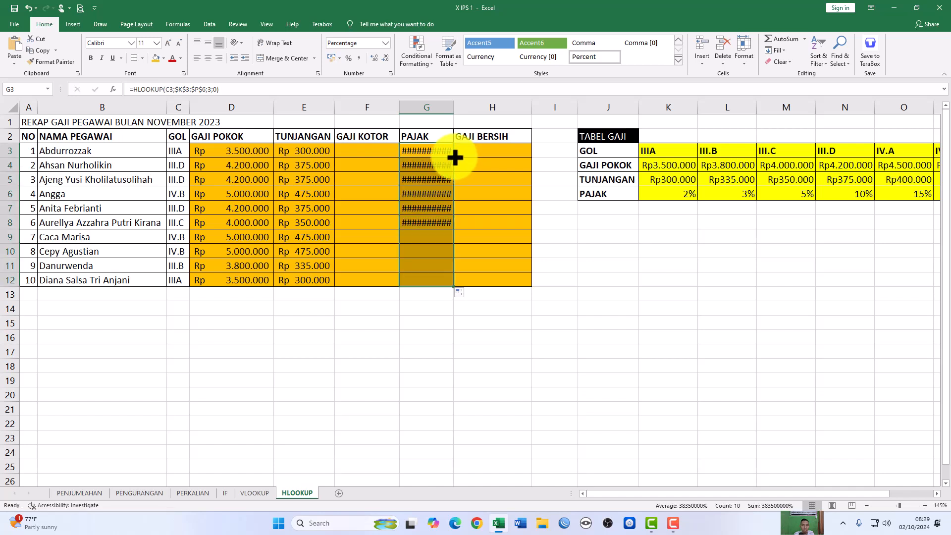
Autofit the width of PAJAK column G and set cells G3:G12 to the General number format
{"action": "double_click", "coordinate": [454, 108]}
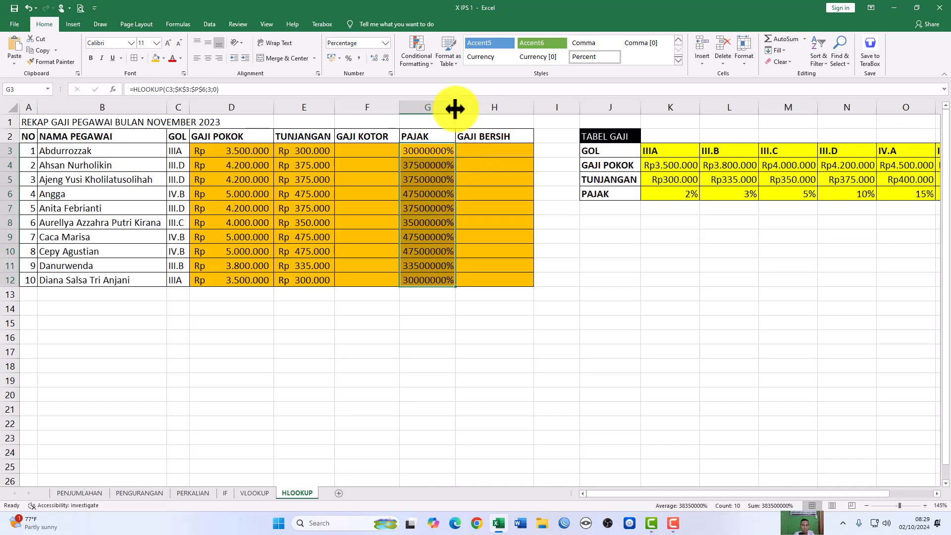
{"action": "left_click", "coordinate": [421, 150]}
{"action": "double_click", "coordinate": [419, 151]}
{"action": "key", "text": "Escape"}
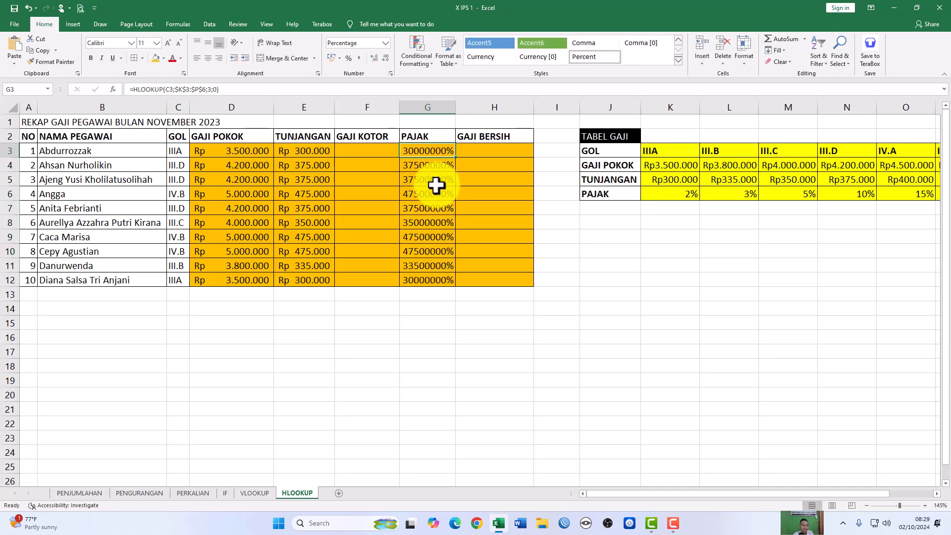
{"action": "left_click_drag", "start_coordinate": [427, 149], "coordinate": [424, 276]}
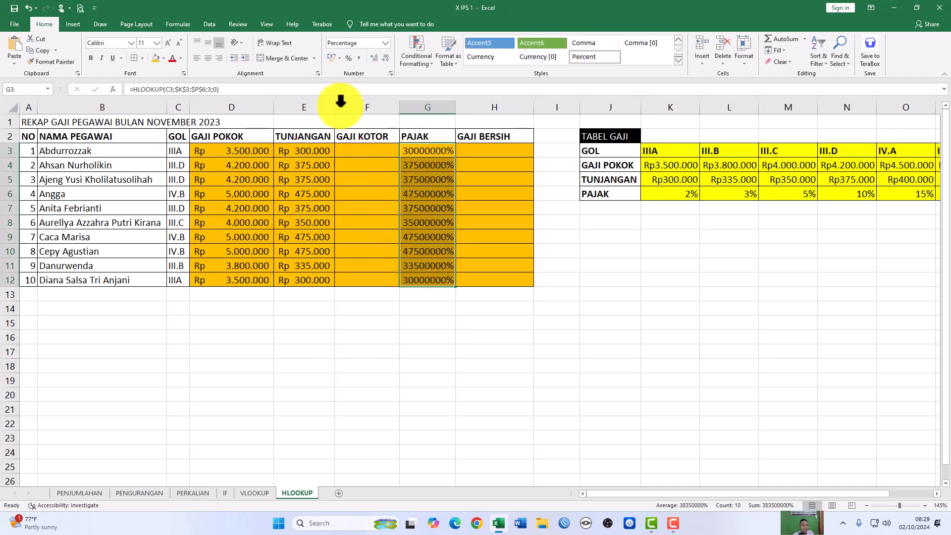
{"action": "left_click", "coordinate": [386, 45]}
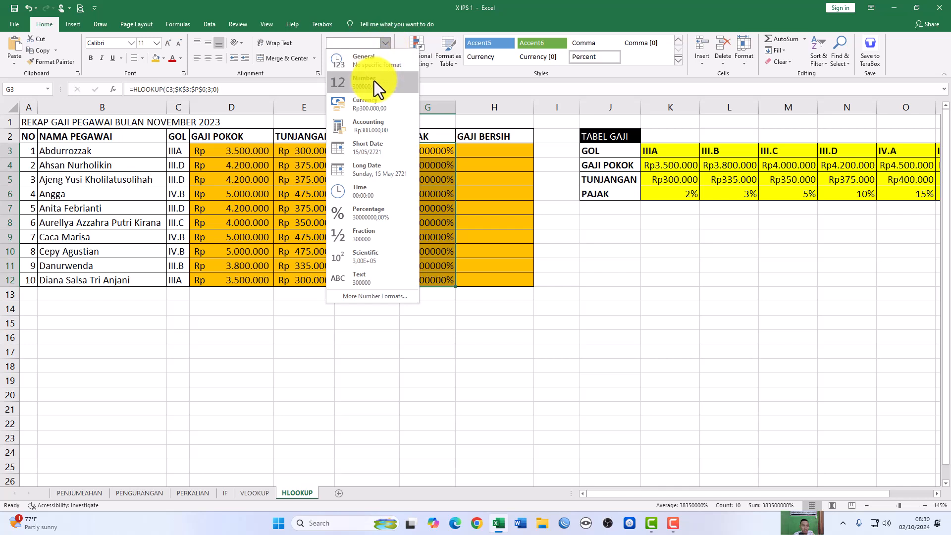
{"action": "left_click", "coordinate": [376, 67]}
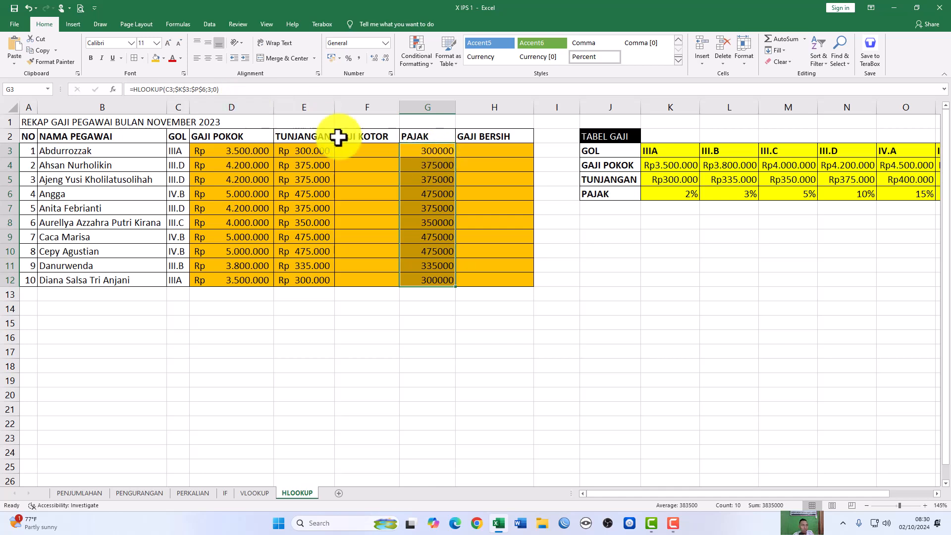
Change the row index of the HLOOKUP formula in G3 to 4 and fill it down to G12
{"action": "left_click", "coordinate": [427, 152]}
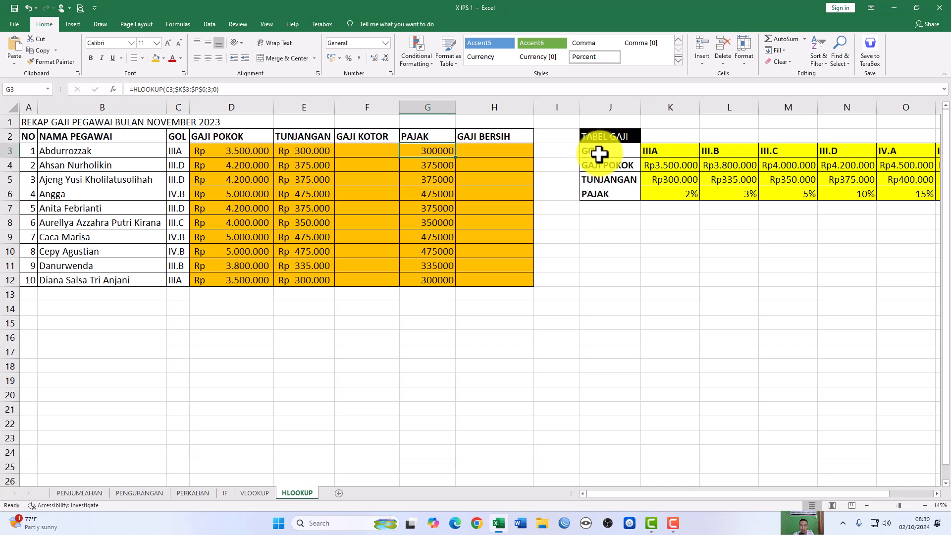
{"action": "left_click", "coordinate": [208, 89]}
{"action": "key", "text": "BackSpace"}
{"action": "type", "text": "4"}
{"action": "key", "text": "Return"}
{"action": "key", "text": "Up"}
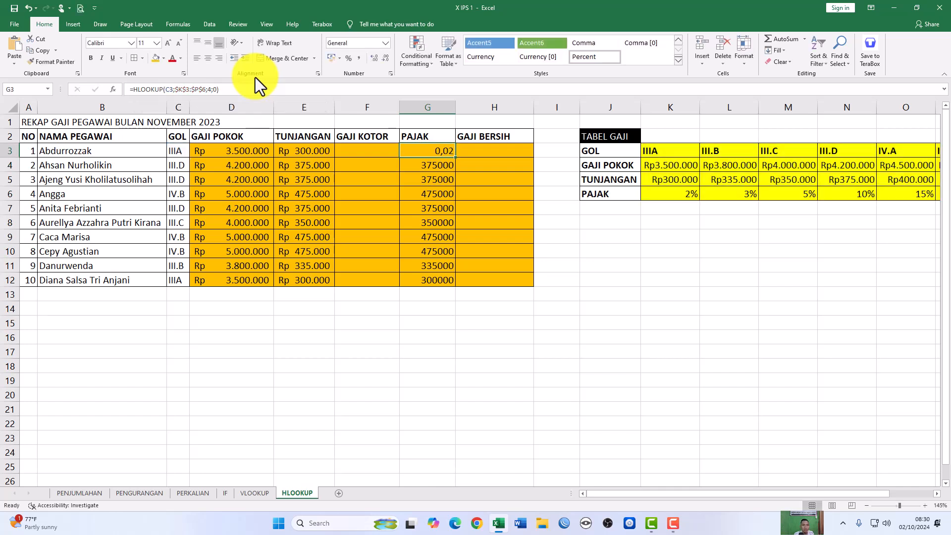
{"action": "double_click", "coordinate": [455, 157]}
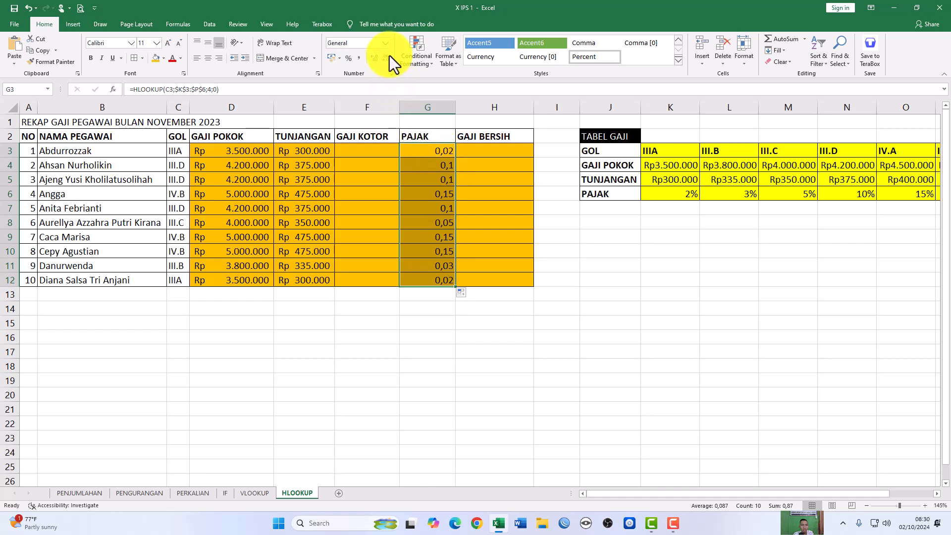
Format the PAJAK values in G3:G12 as percentages
{"action": "left_click", "coordinate": [385, 42]}
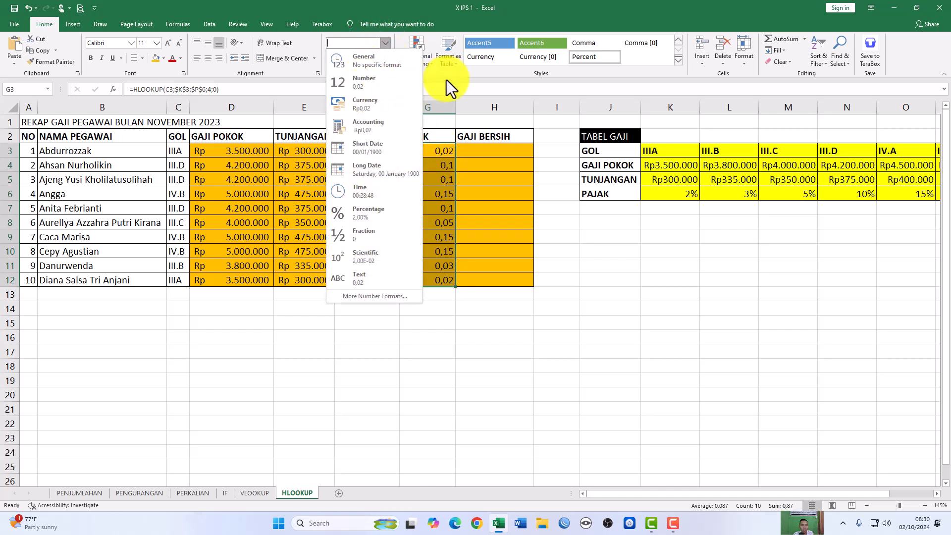
{"action": "key", "text": "Escape"}
{"action": "left_click", "coordinate": [349, 58]}
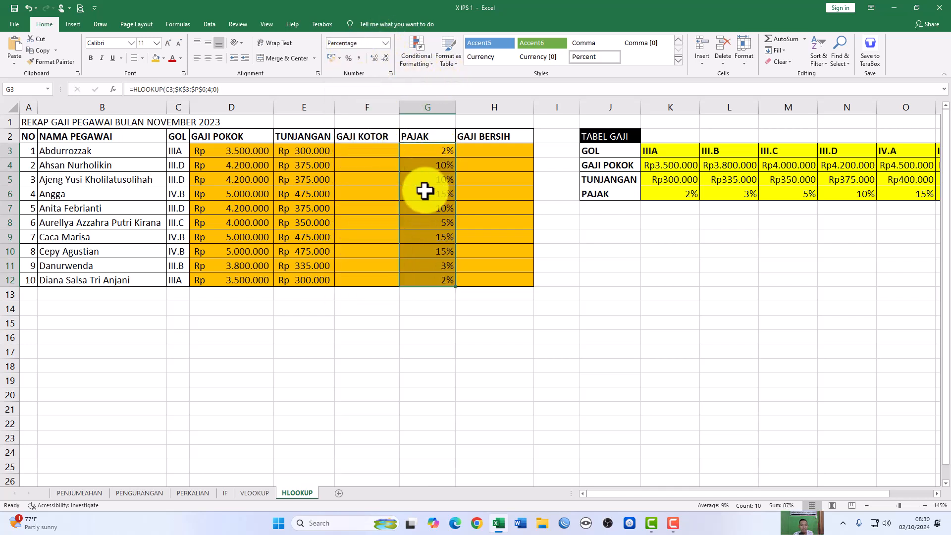
Calculate GAJI KOTOR in F3 with =D3+E3 and fill the formula down to F12
{"action": "left_click", "coordinate": [391, 154]}
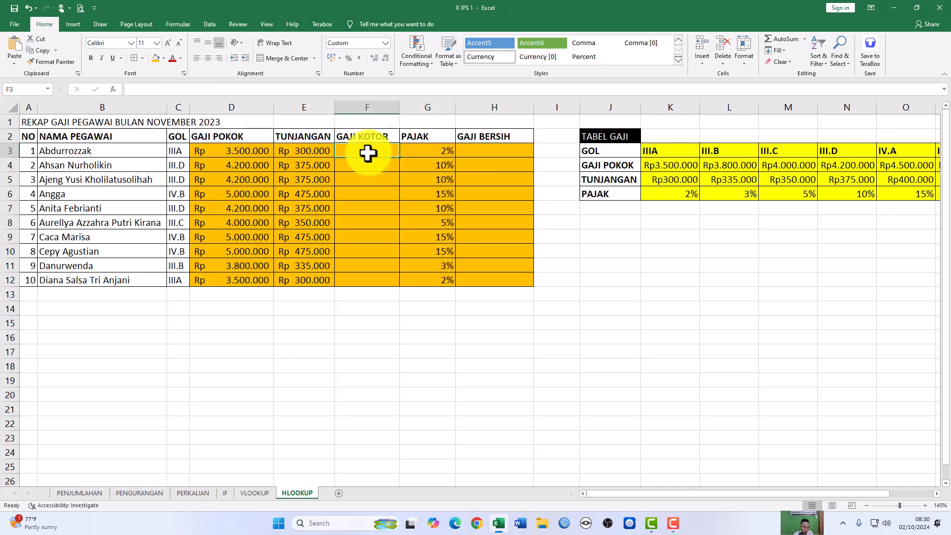
{"action": "type", "text": "="}
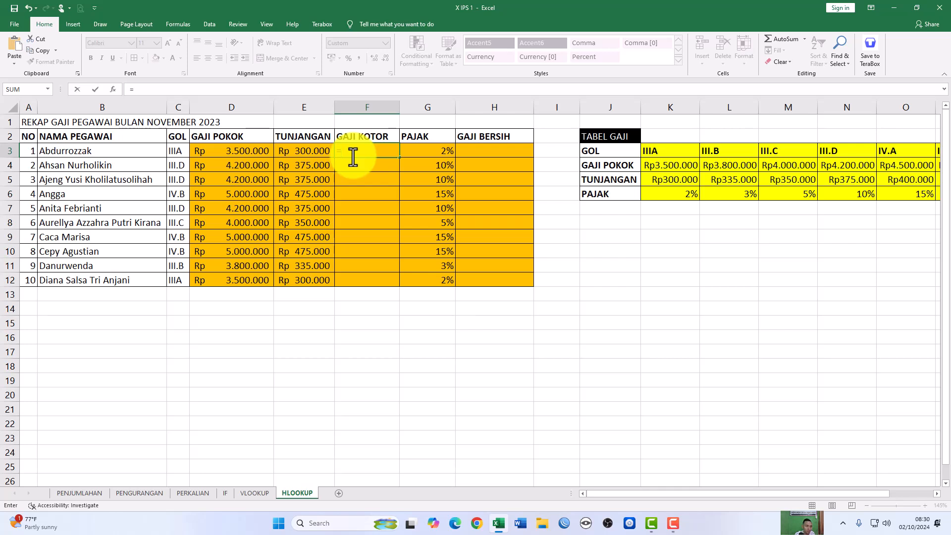
{"action": "left_click", "coordinate": [248, 153]}
{"action": "type", "text": "+"}
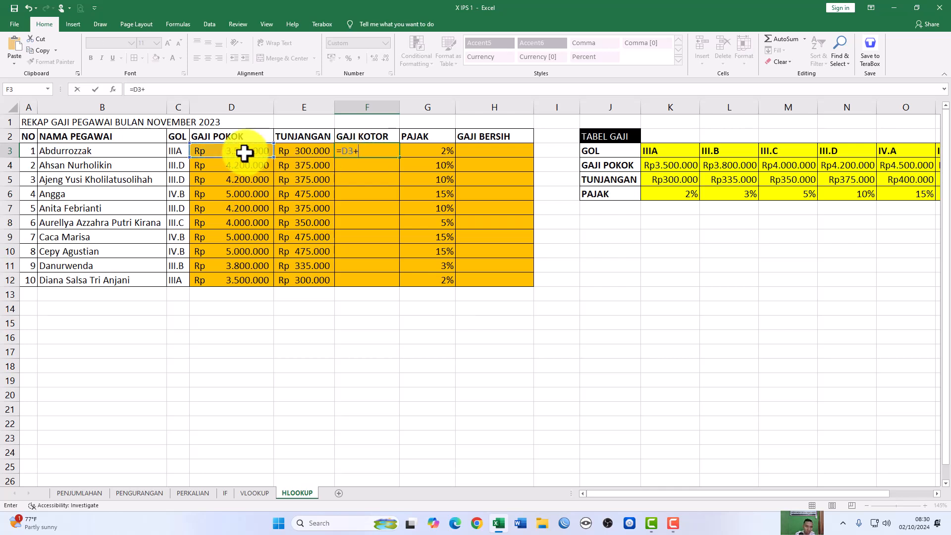
{"action": "left_click", "coordinate": [281, 151]}
{"action": "key", "text": "Return"}
{"action": "key", "text": "Up"}
{"action": "double_click", "coordinate": [401, 157]}
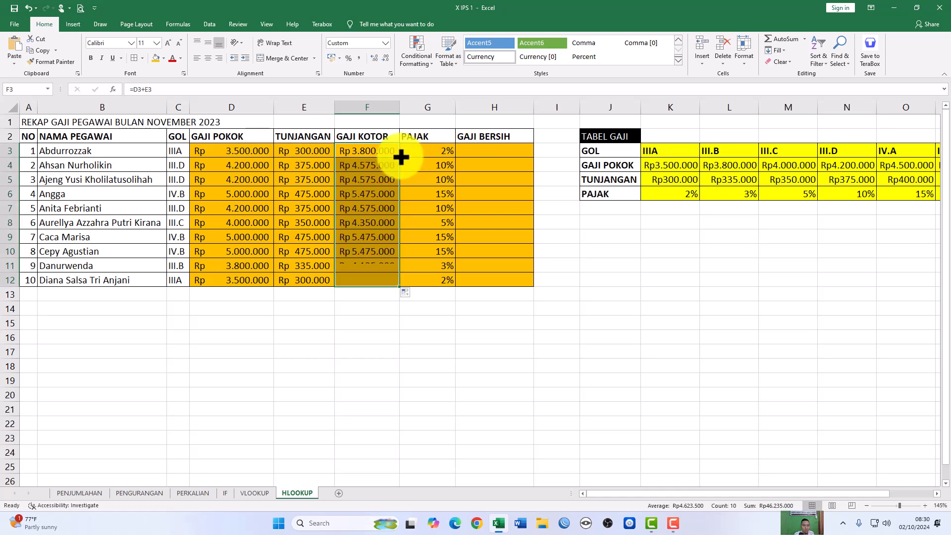
Enter the formula =F3-(F3*G3) in GAJI BERSIH cell H3
{"action": "left_click", "coordinate": [480, 154]}
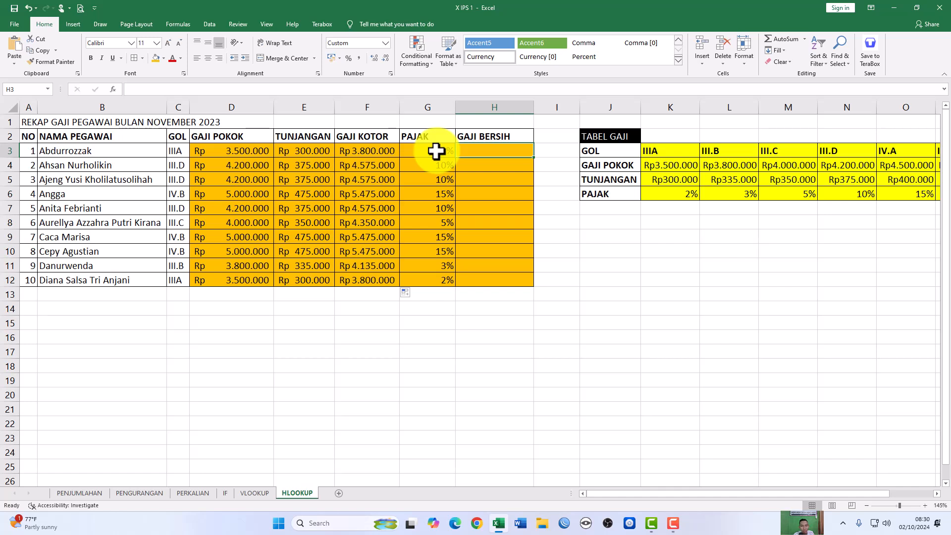
{"action": "left_click", "coordinate": [372, 151]}
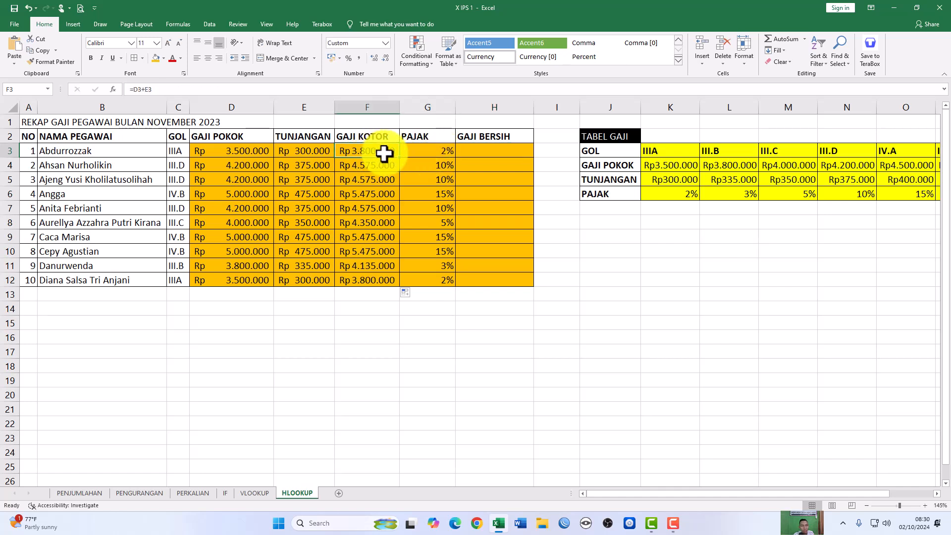
{"action": "left_click", "coordinate": [422, 151]}
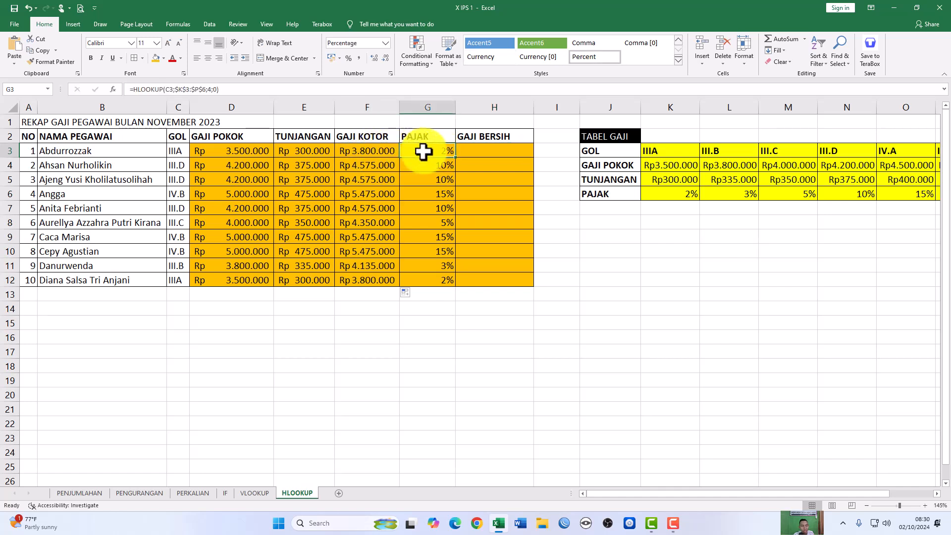
{"action": "left_click", "coordinate": [473, 153]}
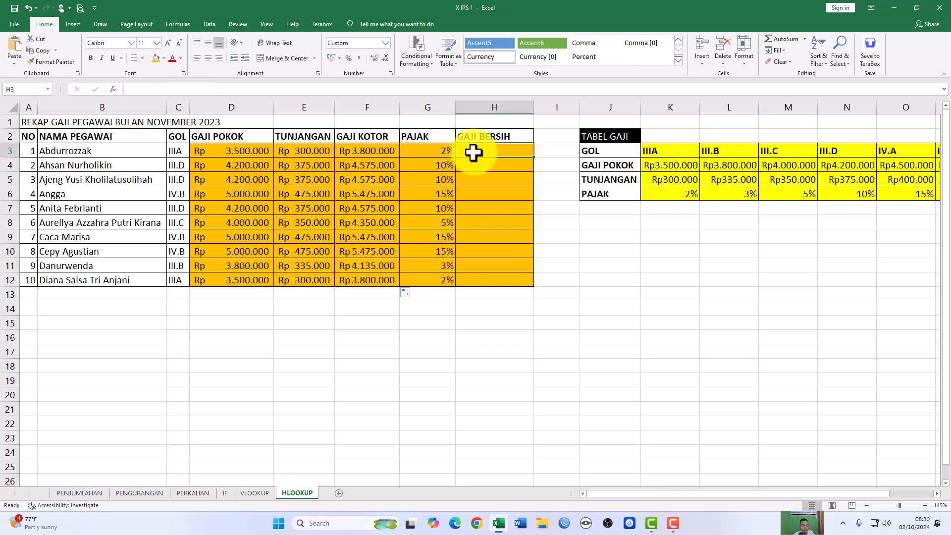
{"action": "key", "text": "BackSpace"}
{"action": "type", "text": "="}
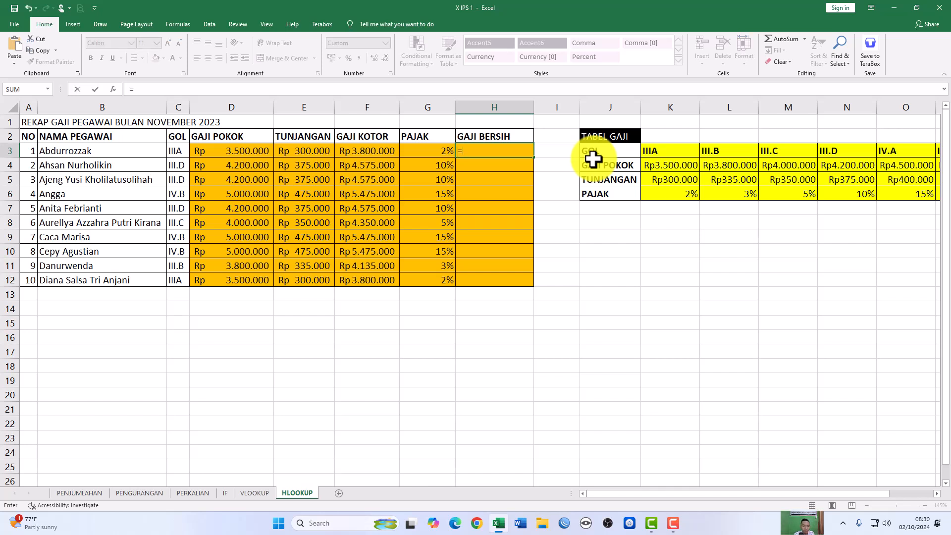
{"action": "left_click", "coordinate": [372, 152]}
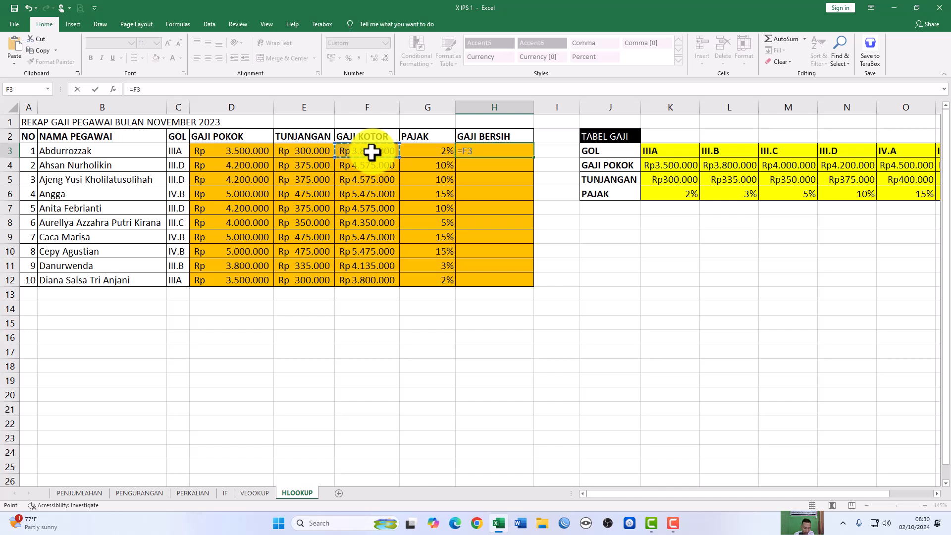
{"action": "type", "text": "-("}
{"action": "left_click", "coordinate": [372, 153]}
{"action": "type", "text": "*"}
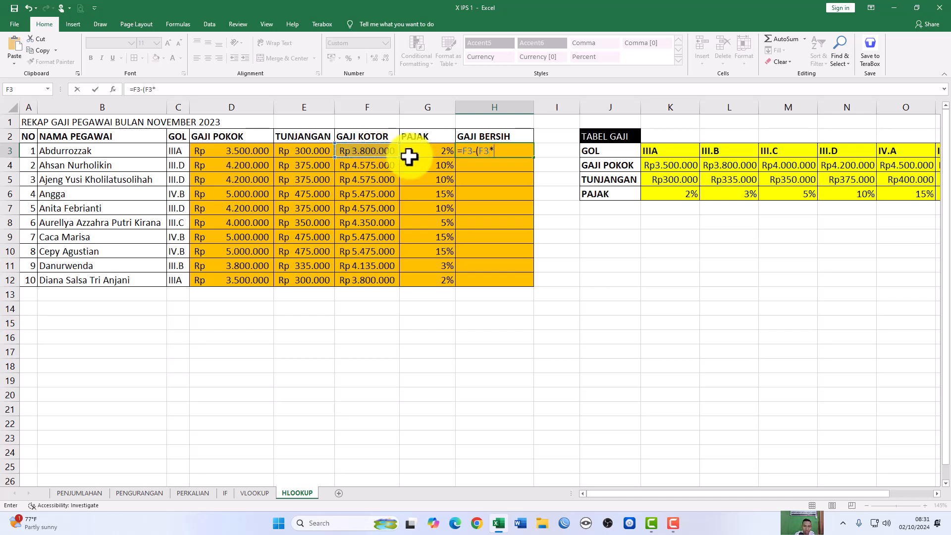
{"action": "left_click", "coordinate": [421, 154]}
{"action": "type", "text": ")"}
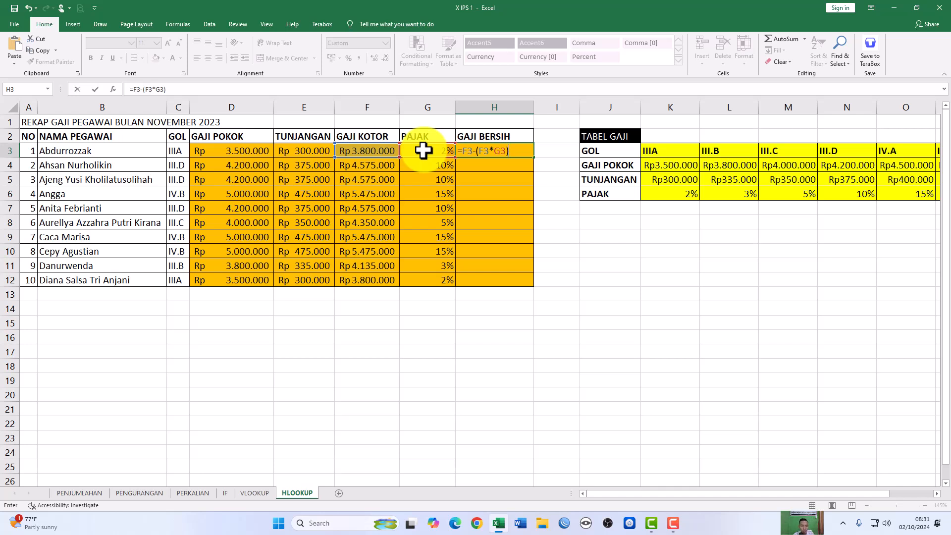
{"action": "key", "text": "Return"}
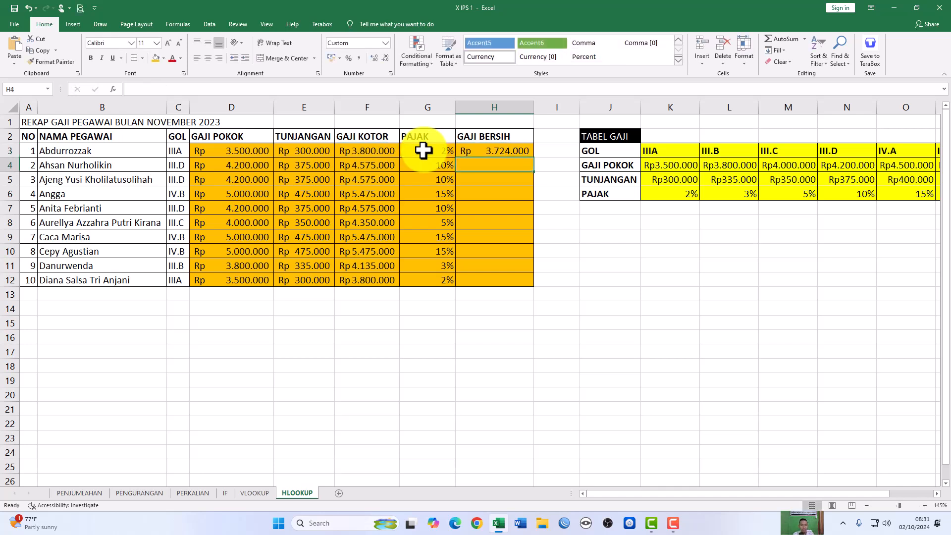
Fill the GAJI BERSIH formula from H3 down to H12
{"action": "key", "text": "Up"}
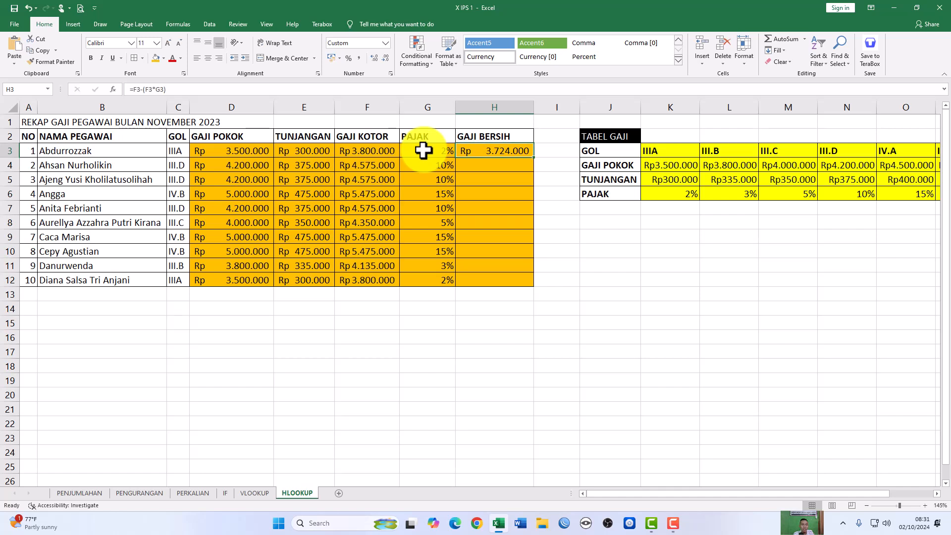
{"action": "double_click", "coordinate": [535, 158]}
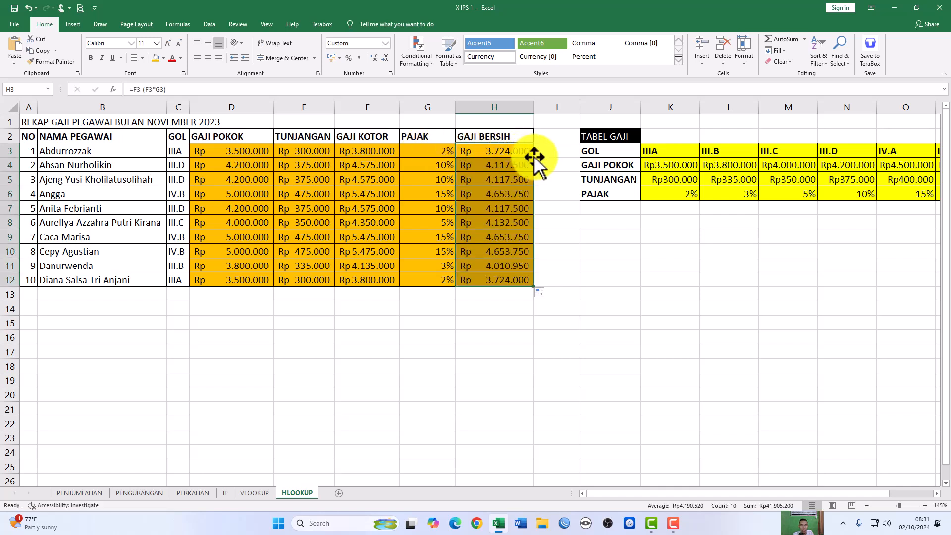
{"action": "left_click", "coordinate": [510, 153]}
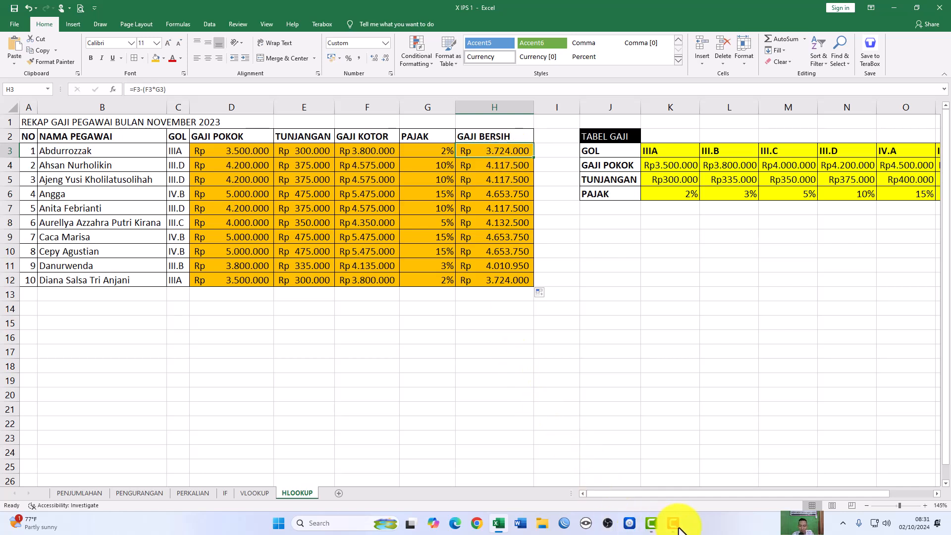
{"action": "mouse_move", "coordinate": [677, 529]}
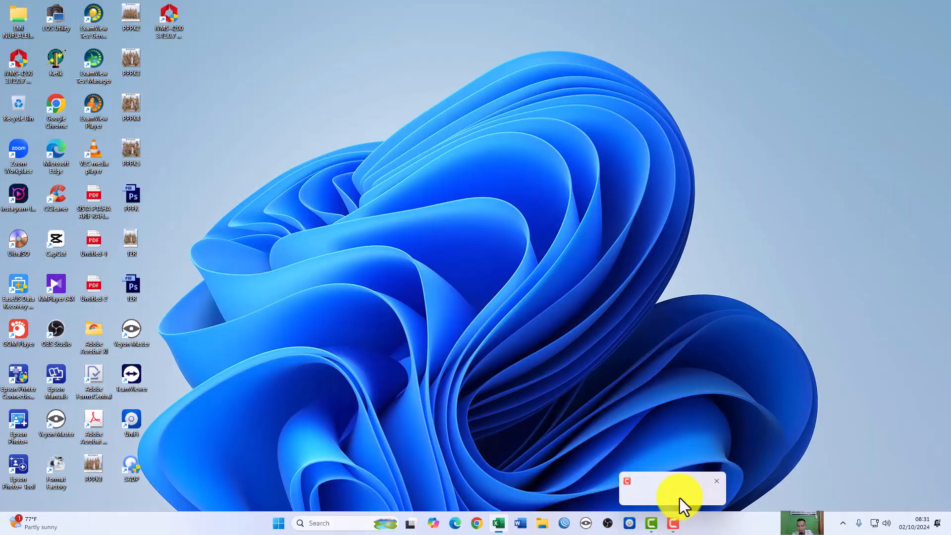
{"action": "left_click", "coordinate": [680, 498]}
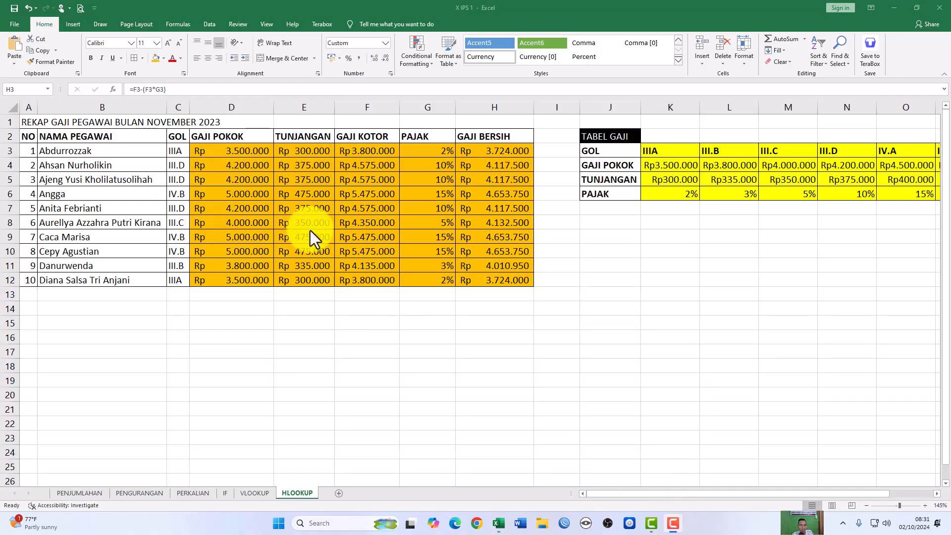